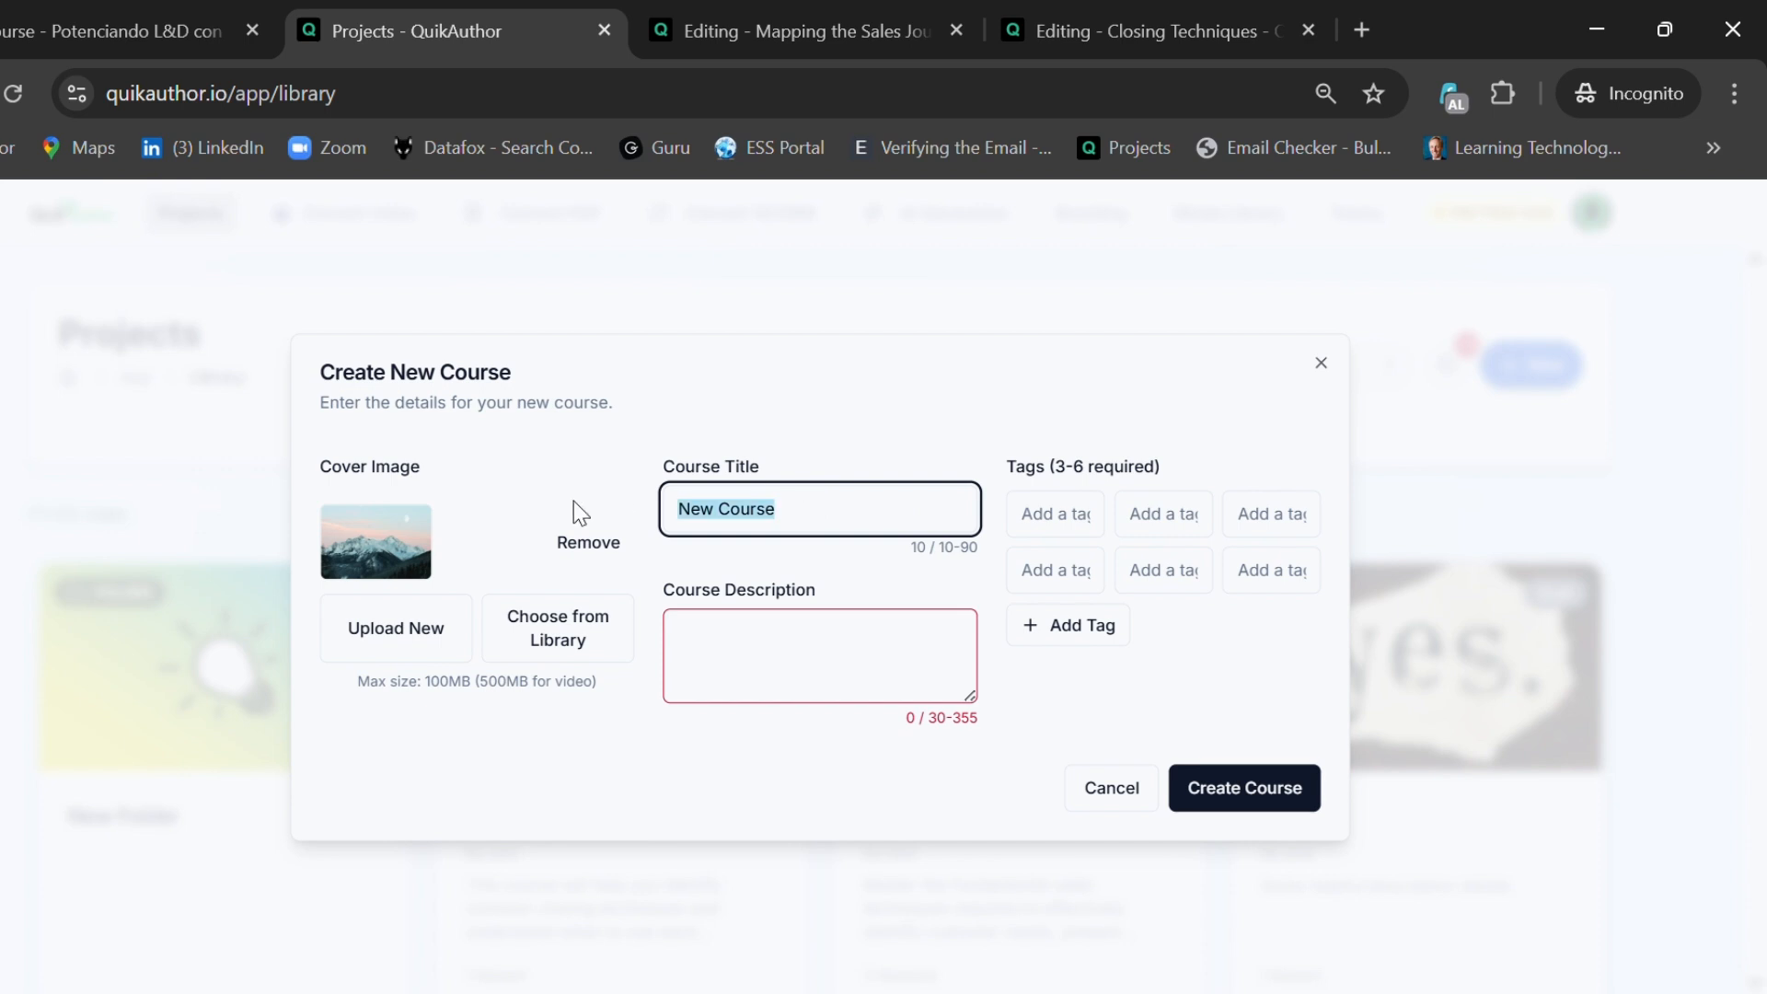
# - Title the new course "Demo Course" and describe it as "Building a test course for demonstration"
pyautogui.write('Demo Course')
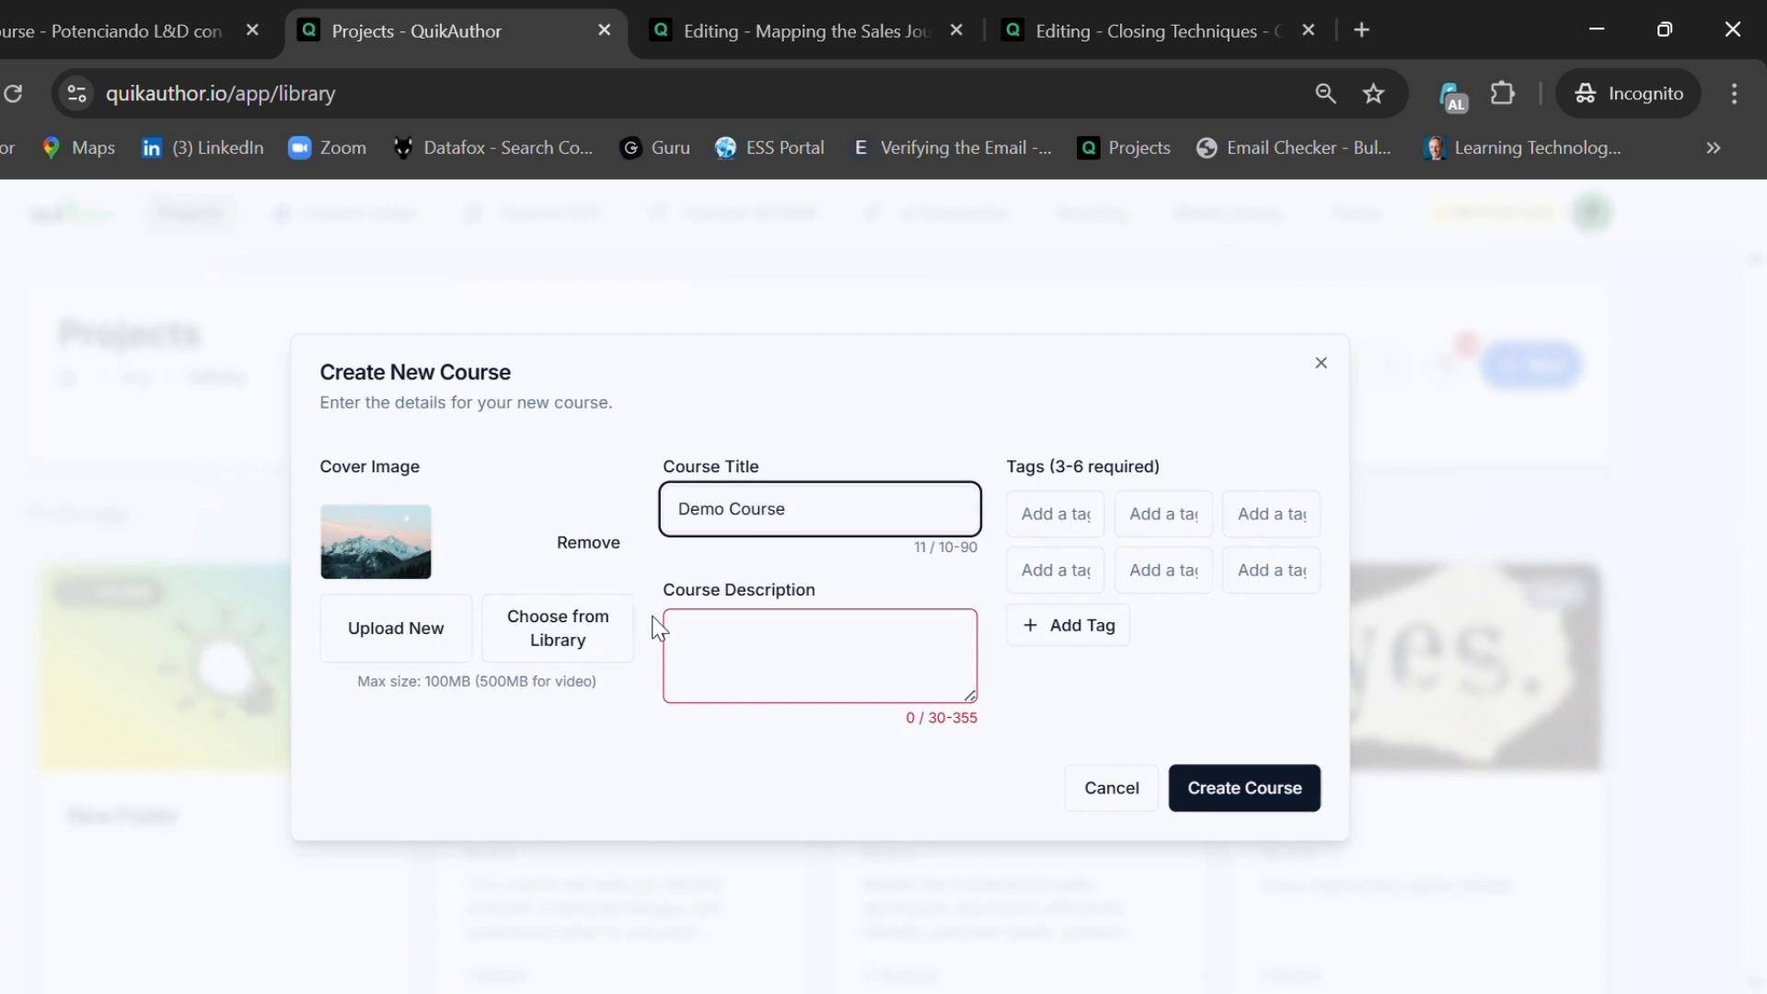
pyautogui.click(726, 632)
pyautogui.write('Building a test course for demonstration')
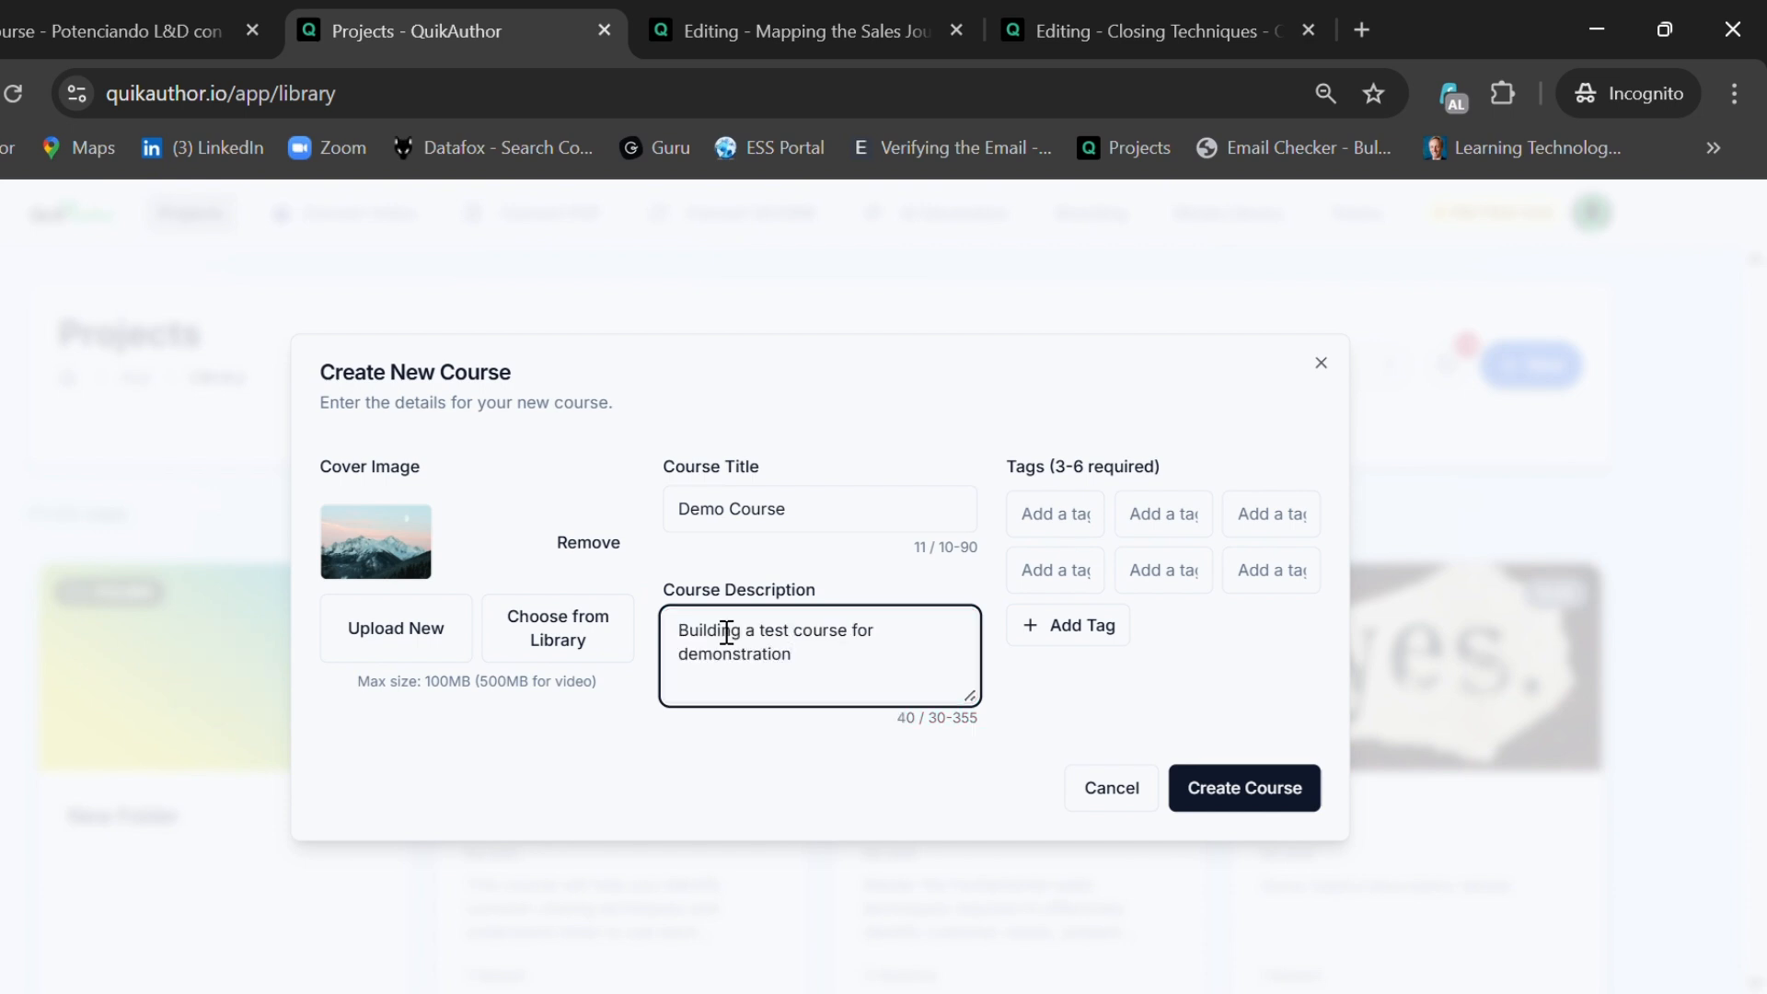
# - Add the tags "Demo" and "QuikAuthor" to the new course
pyautogui.click(1067, 541)
pyautogui.write('D')
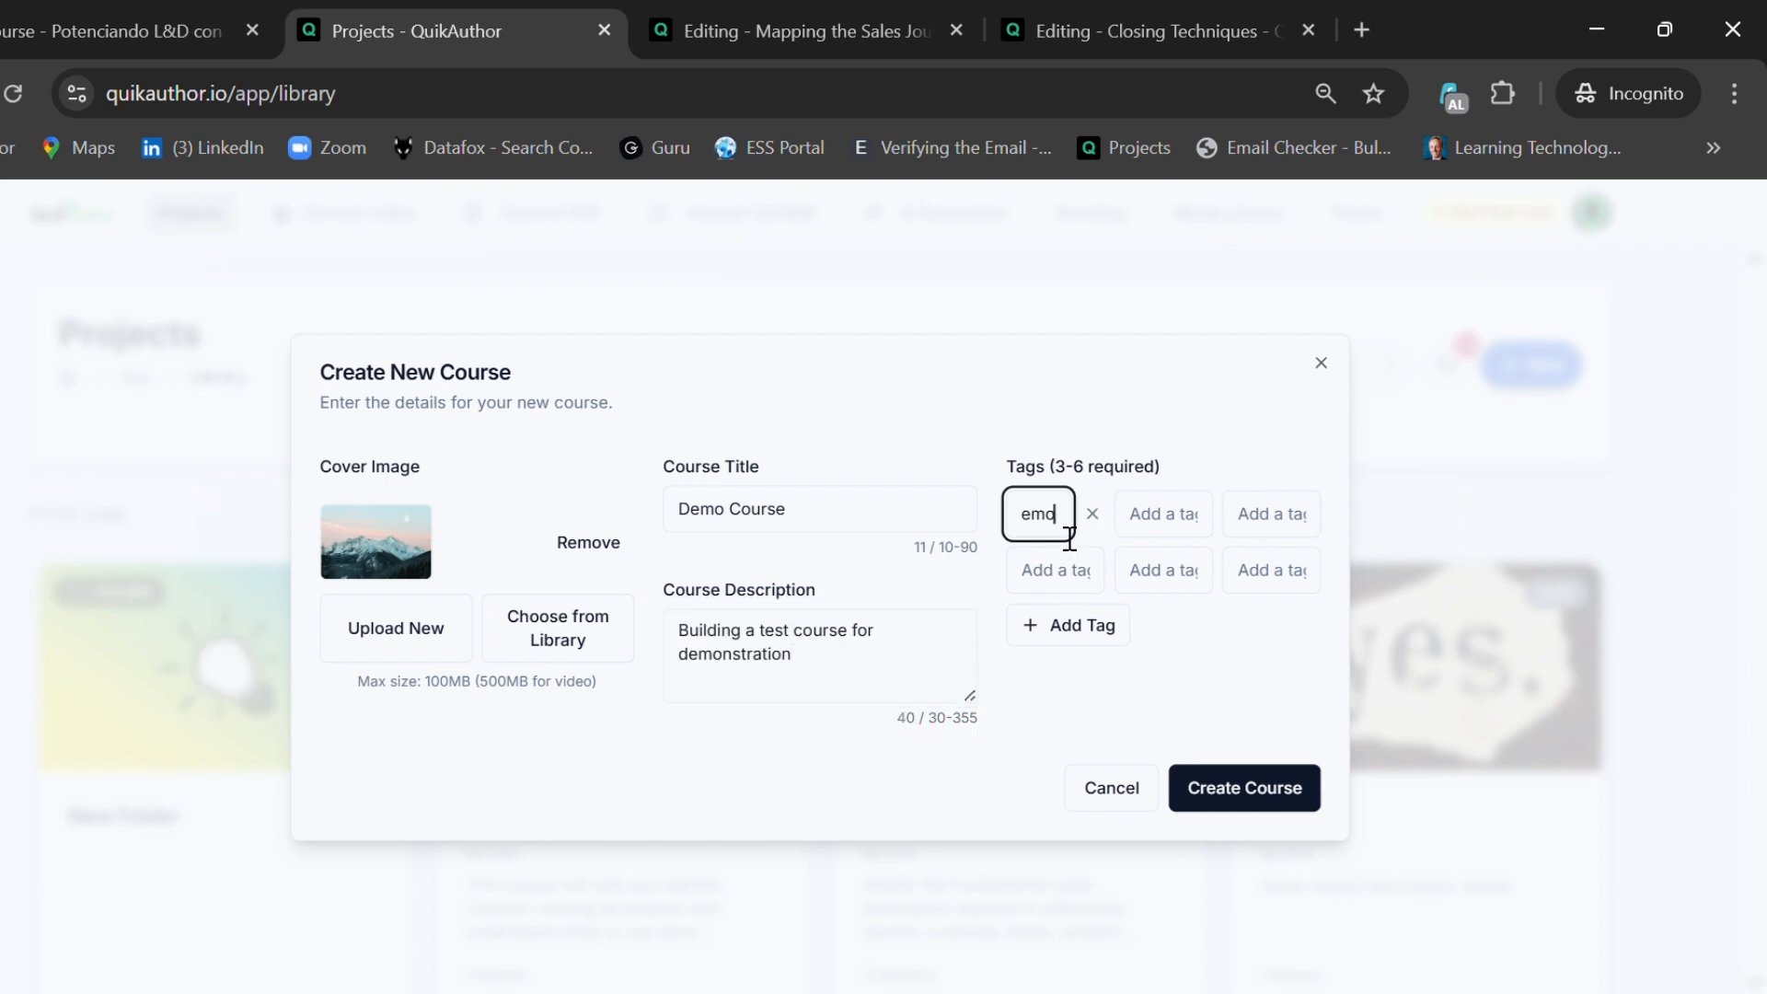
pyautogui.click(1168, 541)
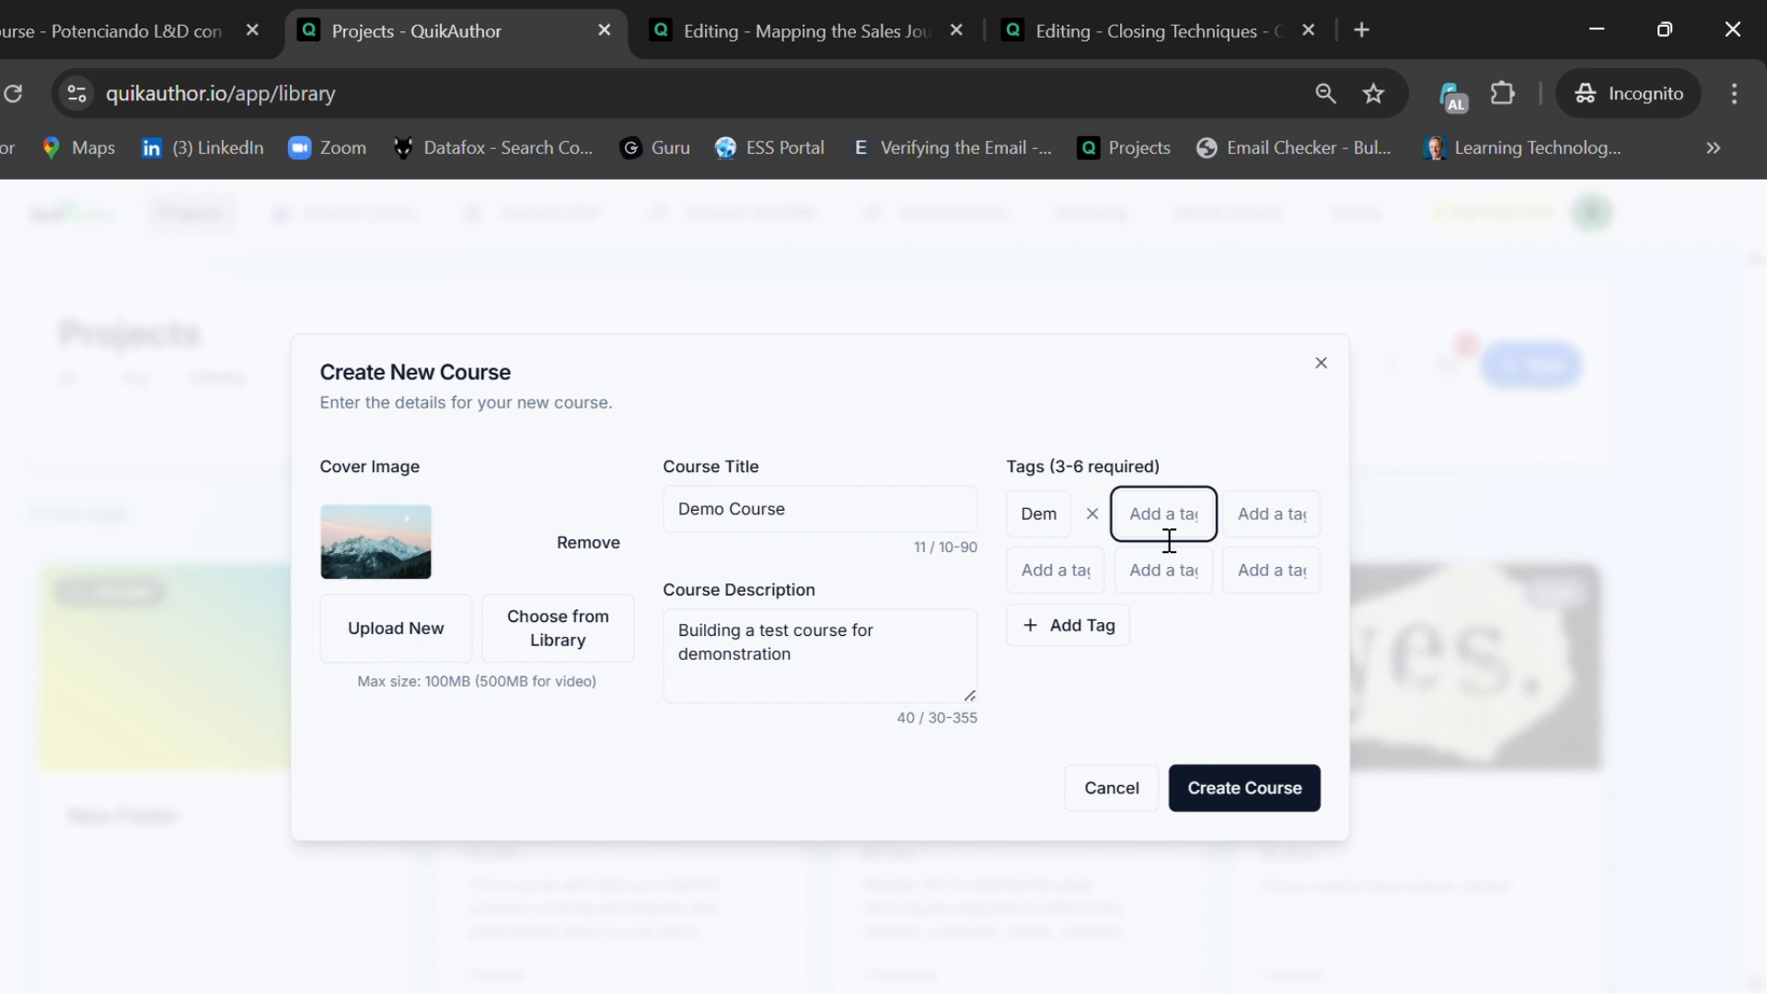
pyautogui.write('Q')
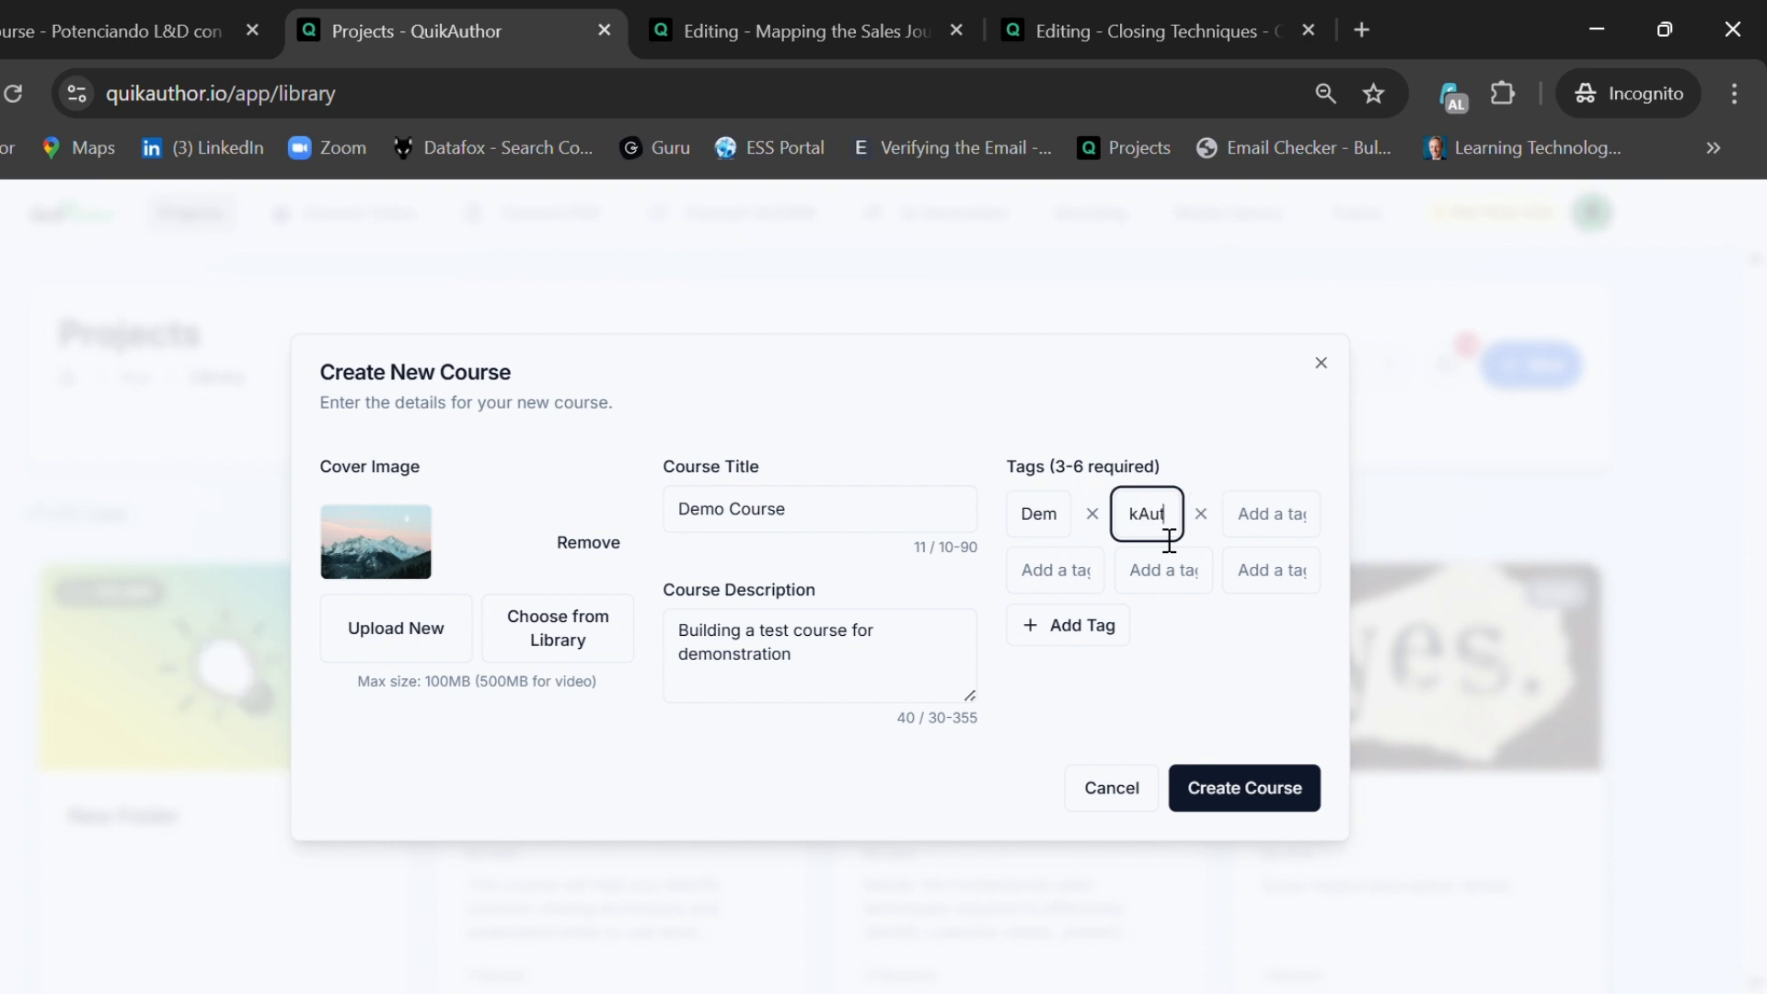
pyautogui.write('uikAuthi')
pyautogui.press('BackSpace')
pyautogui.write('or')
# - Choose the torn-paper "yes." image from the media library as the cover and create the course
pyautogui.click(609, 645)
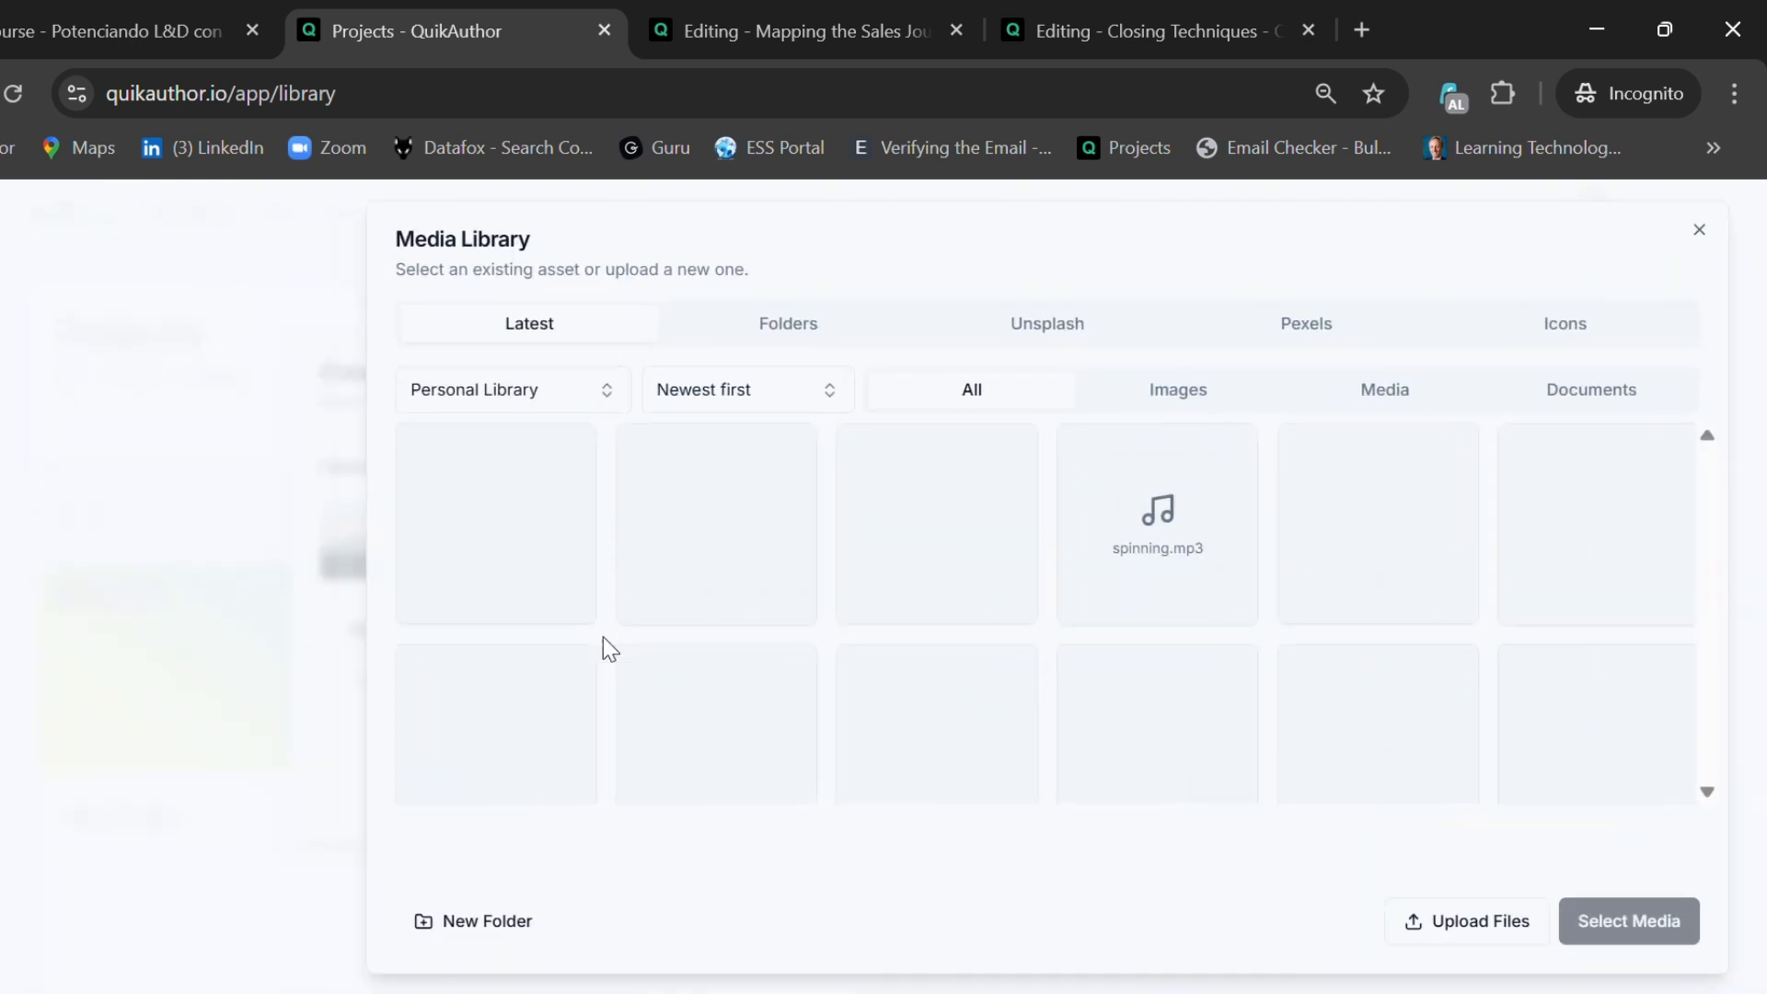
pyautogui.click(722, 552)
pyautogui.click(1572, 916)
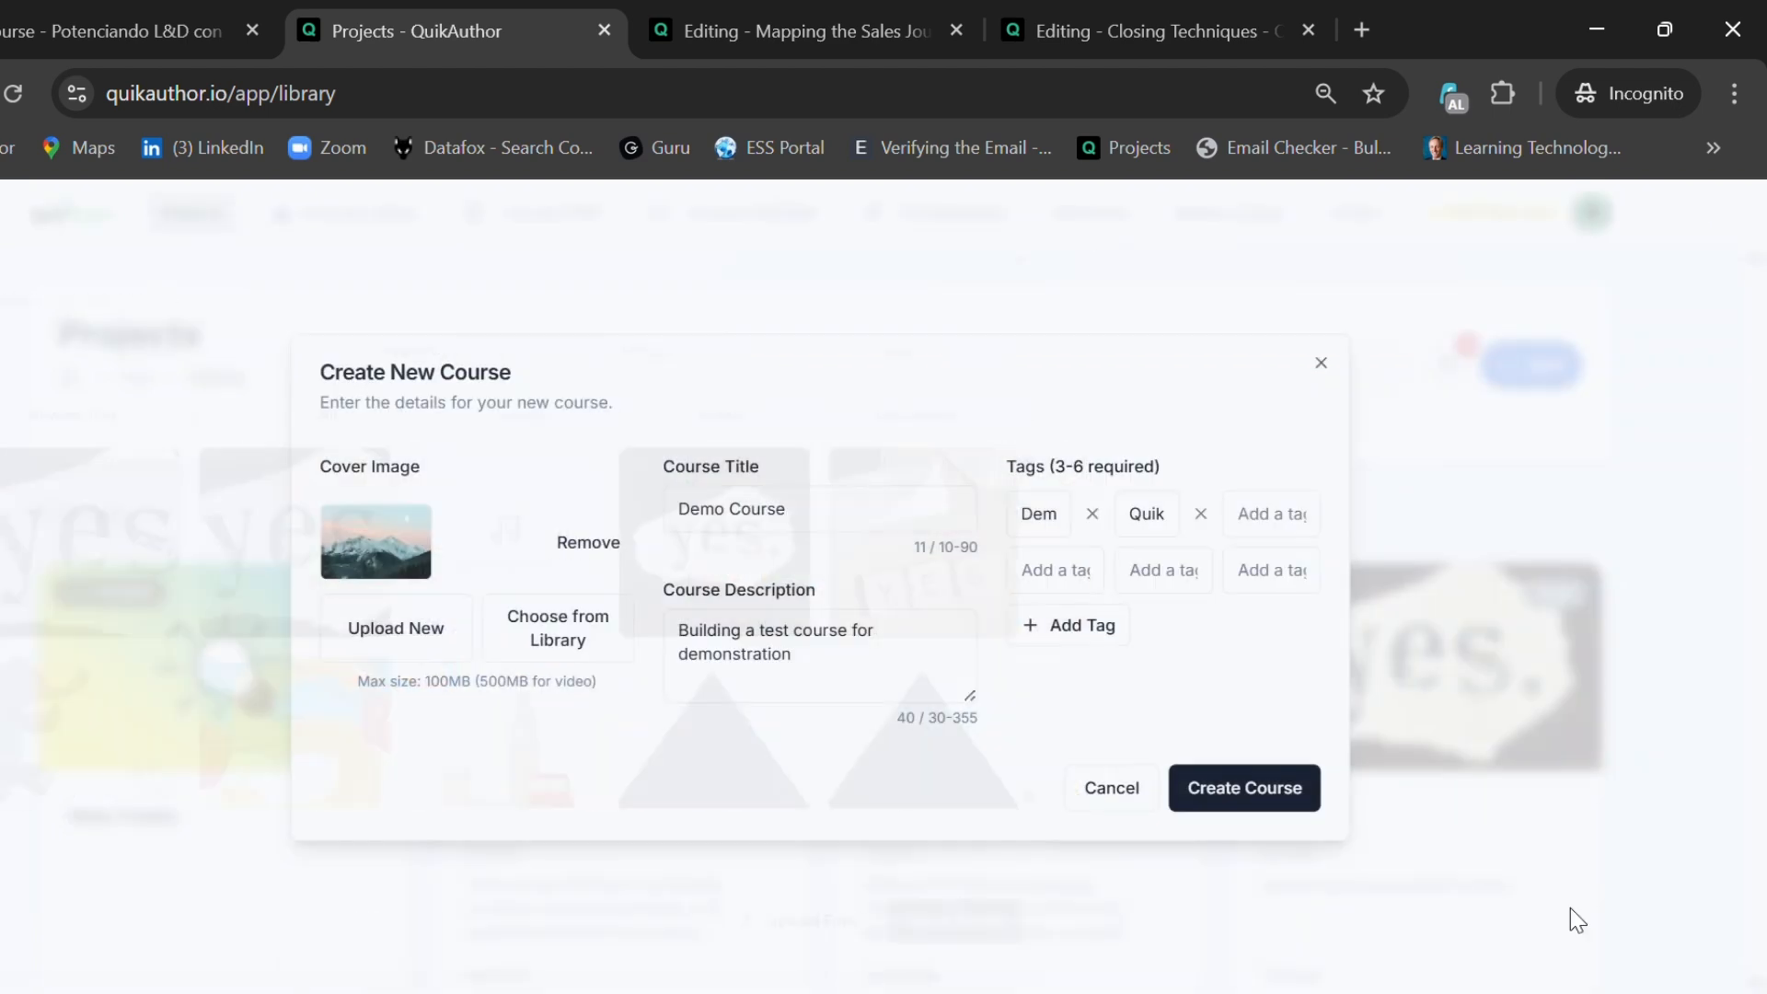
pyautogui.click(1293, 794)
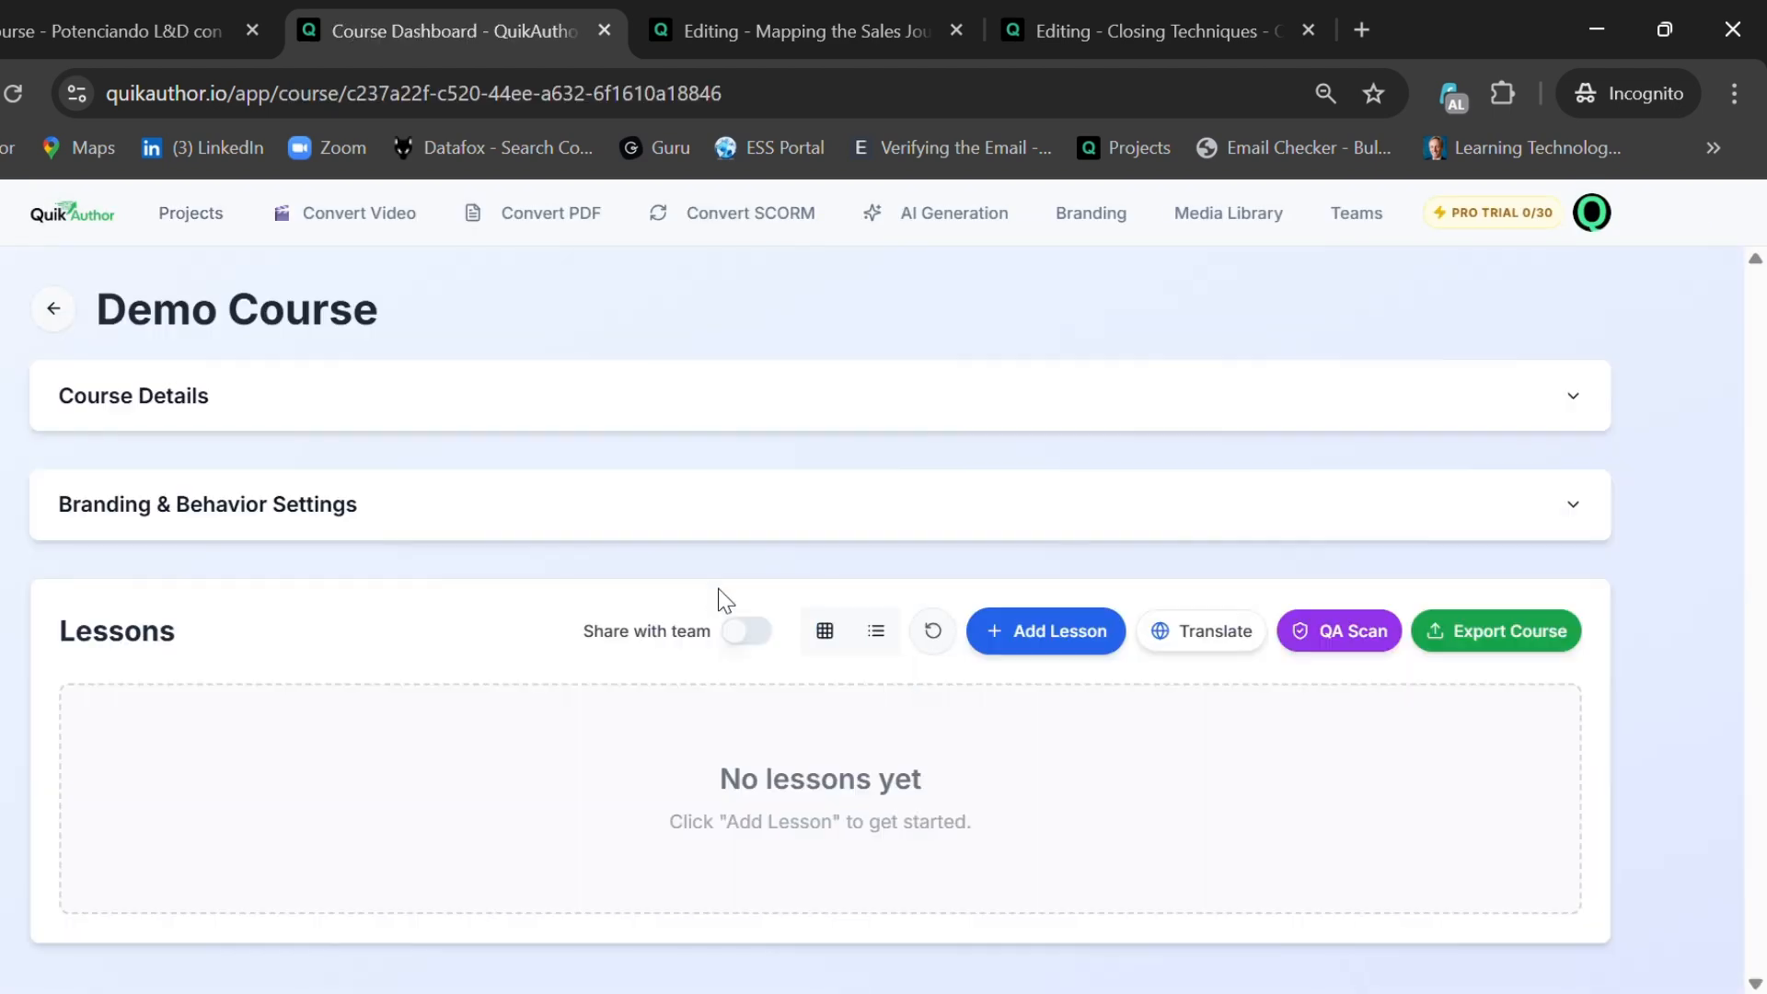
# - Review the course details and the branding and behavior settings of the Demo Course
pyautogui.click(440, 408)
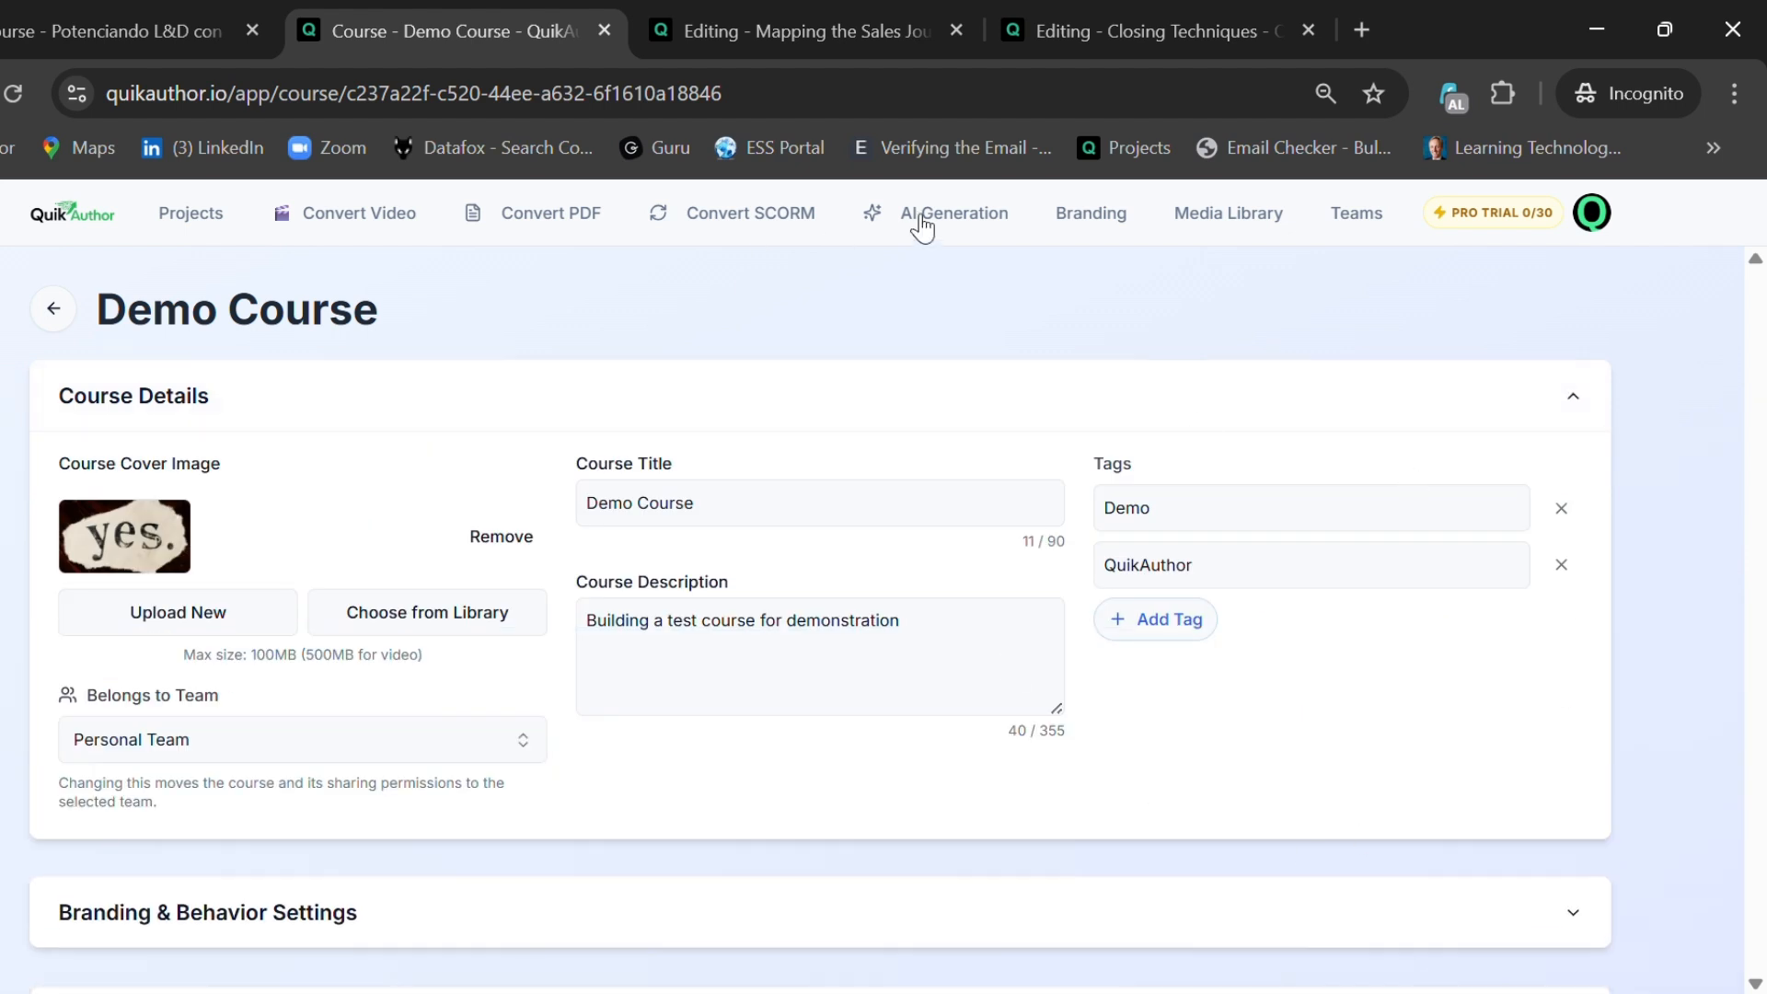
pyautogui.click(678, 411)
pyautogui.click(681, 517)
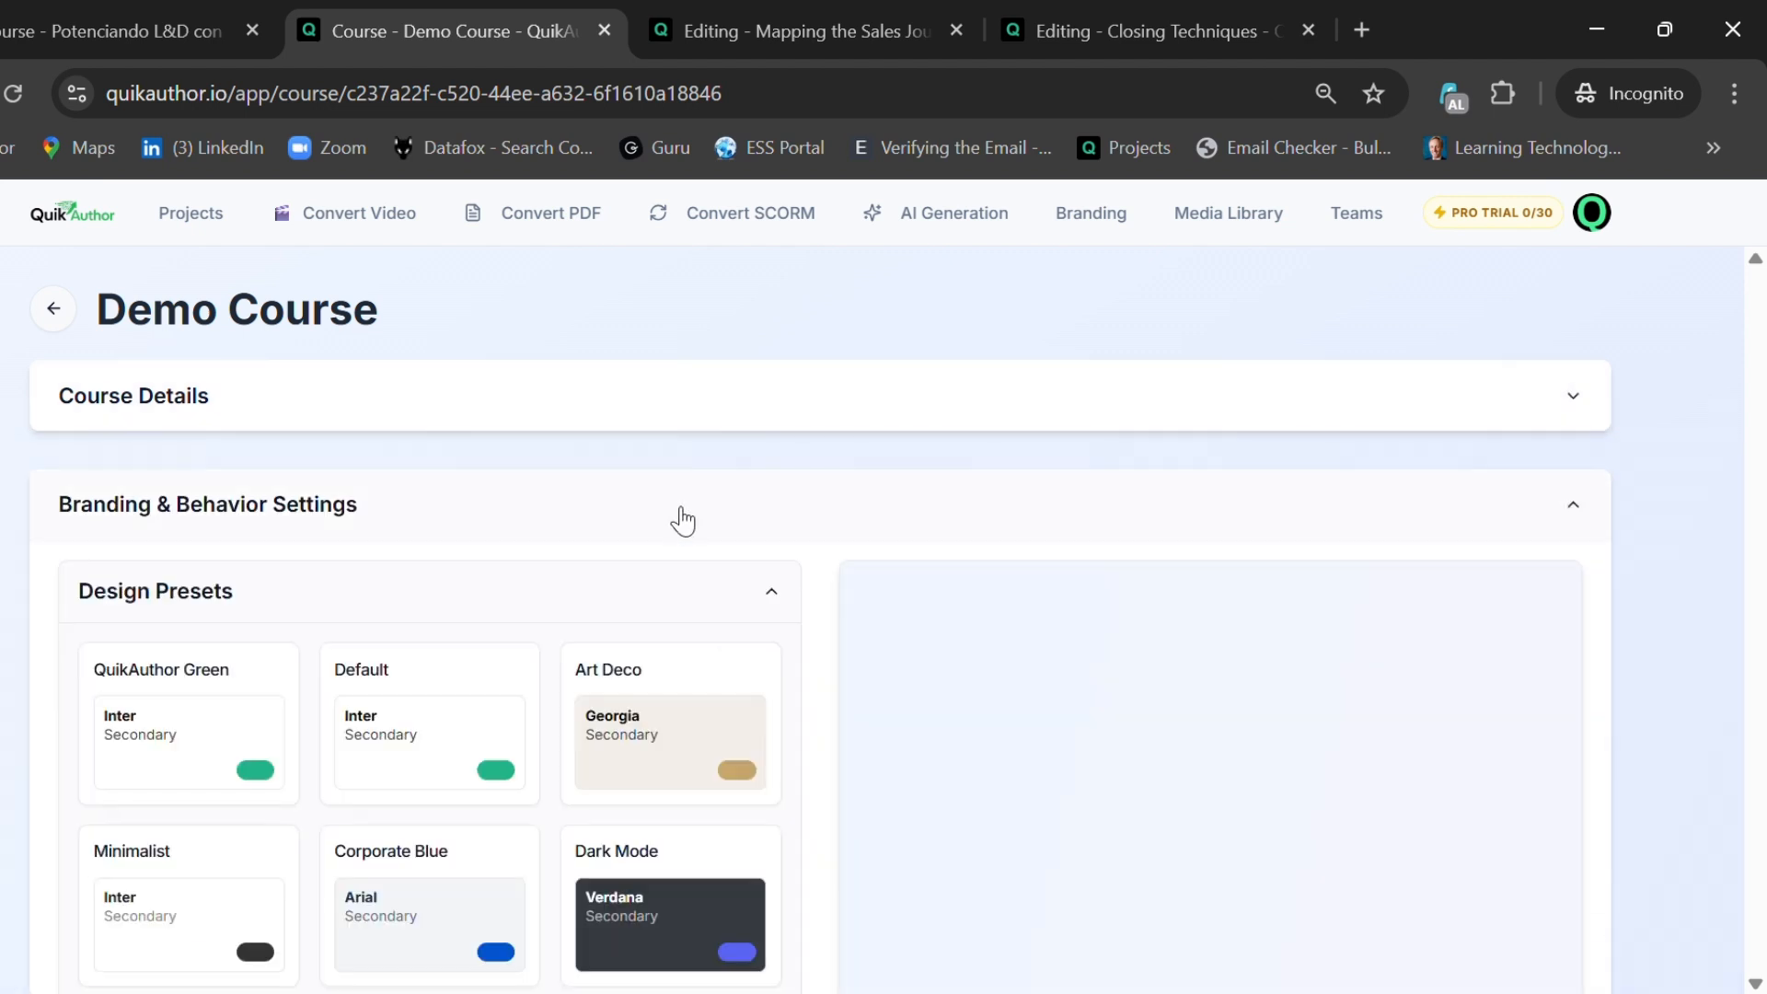
pyautogui.click(681, 518)
# - Start a new lesson titled "Demo" with the description "Building a test course for demonstration"
pyautogui.scroll(-1, 715, 563)
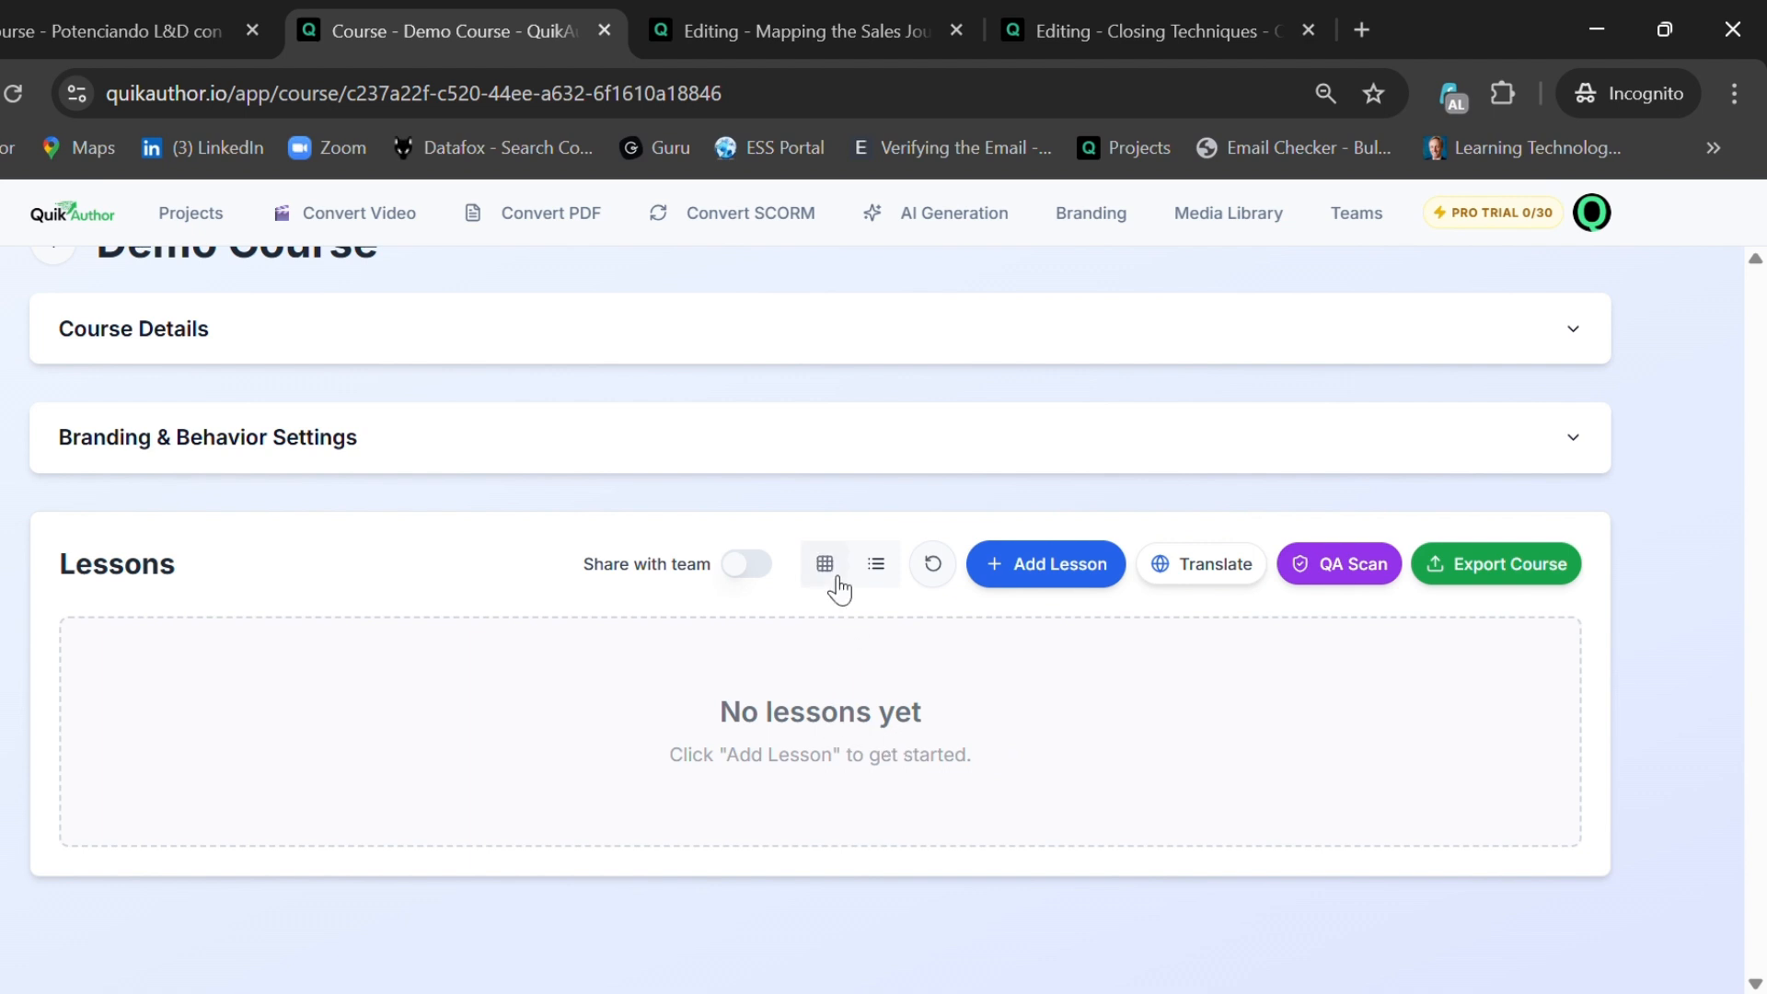
pyautogui.click(1088, 577)
pyautogui.click(1079, 618)
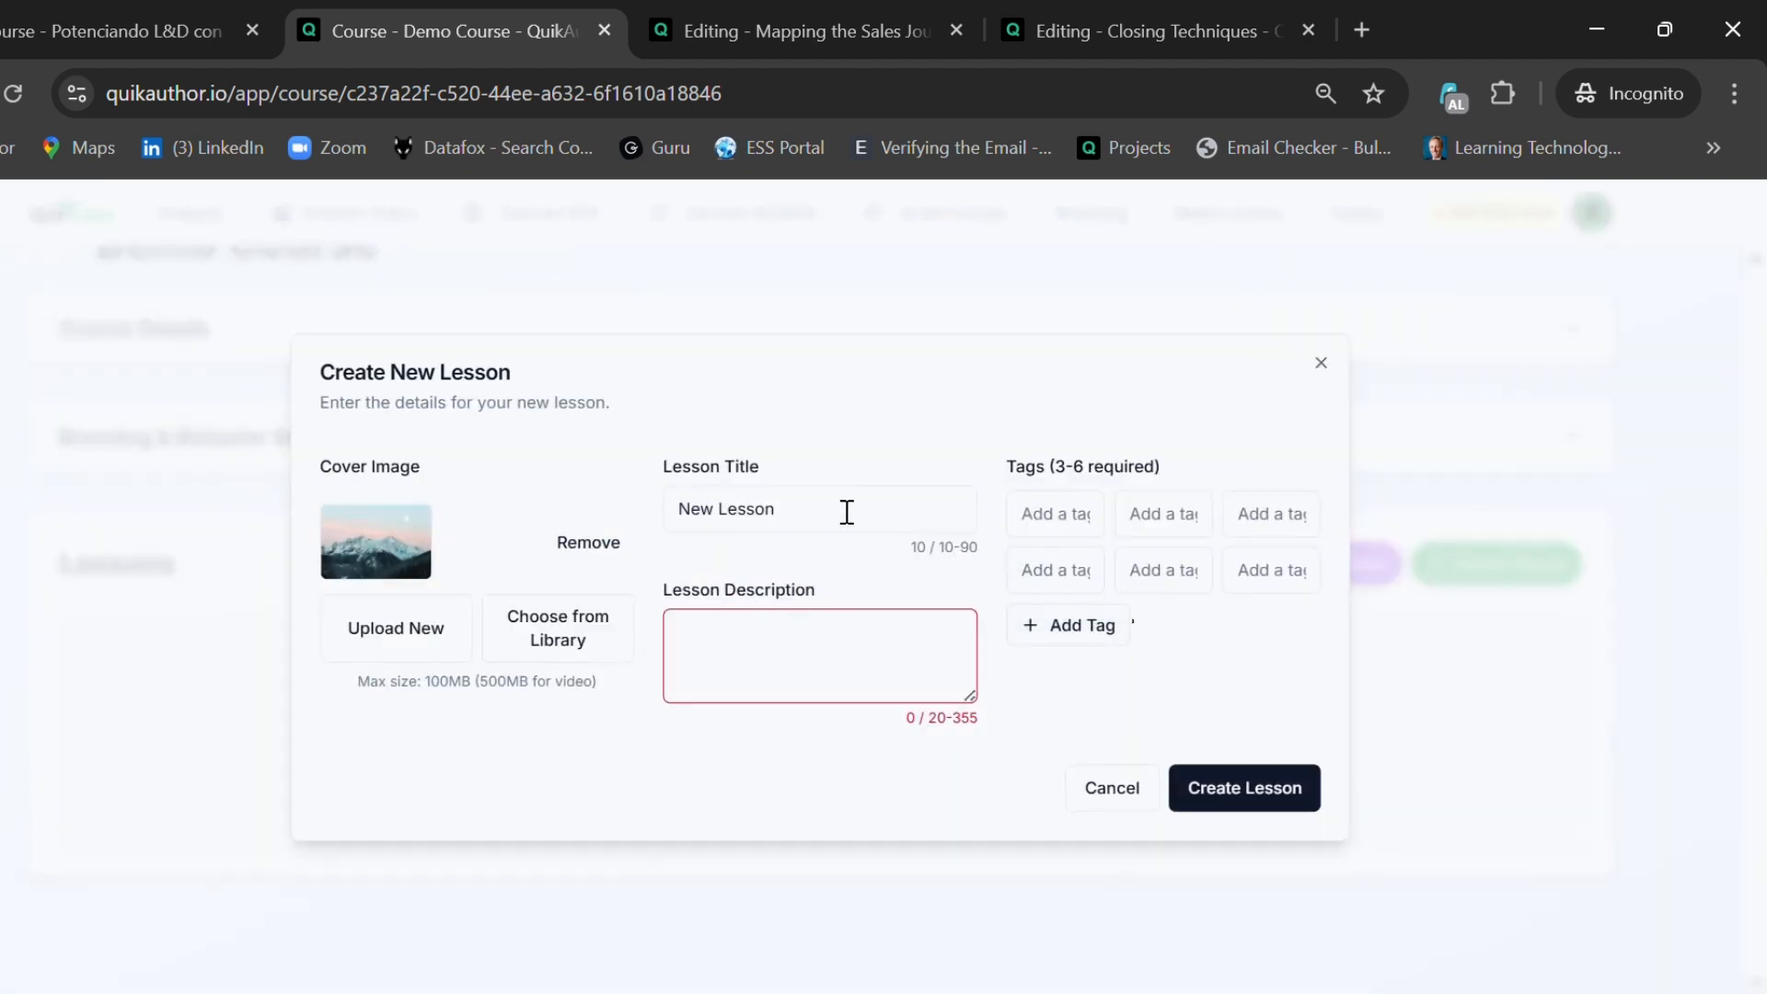
pyautogui.moveTo(847, 511); pyautogui.dragTo(661, 506)
pyautogui.write('Demo')
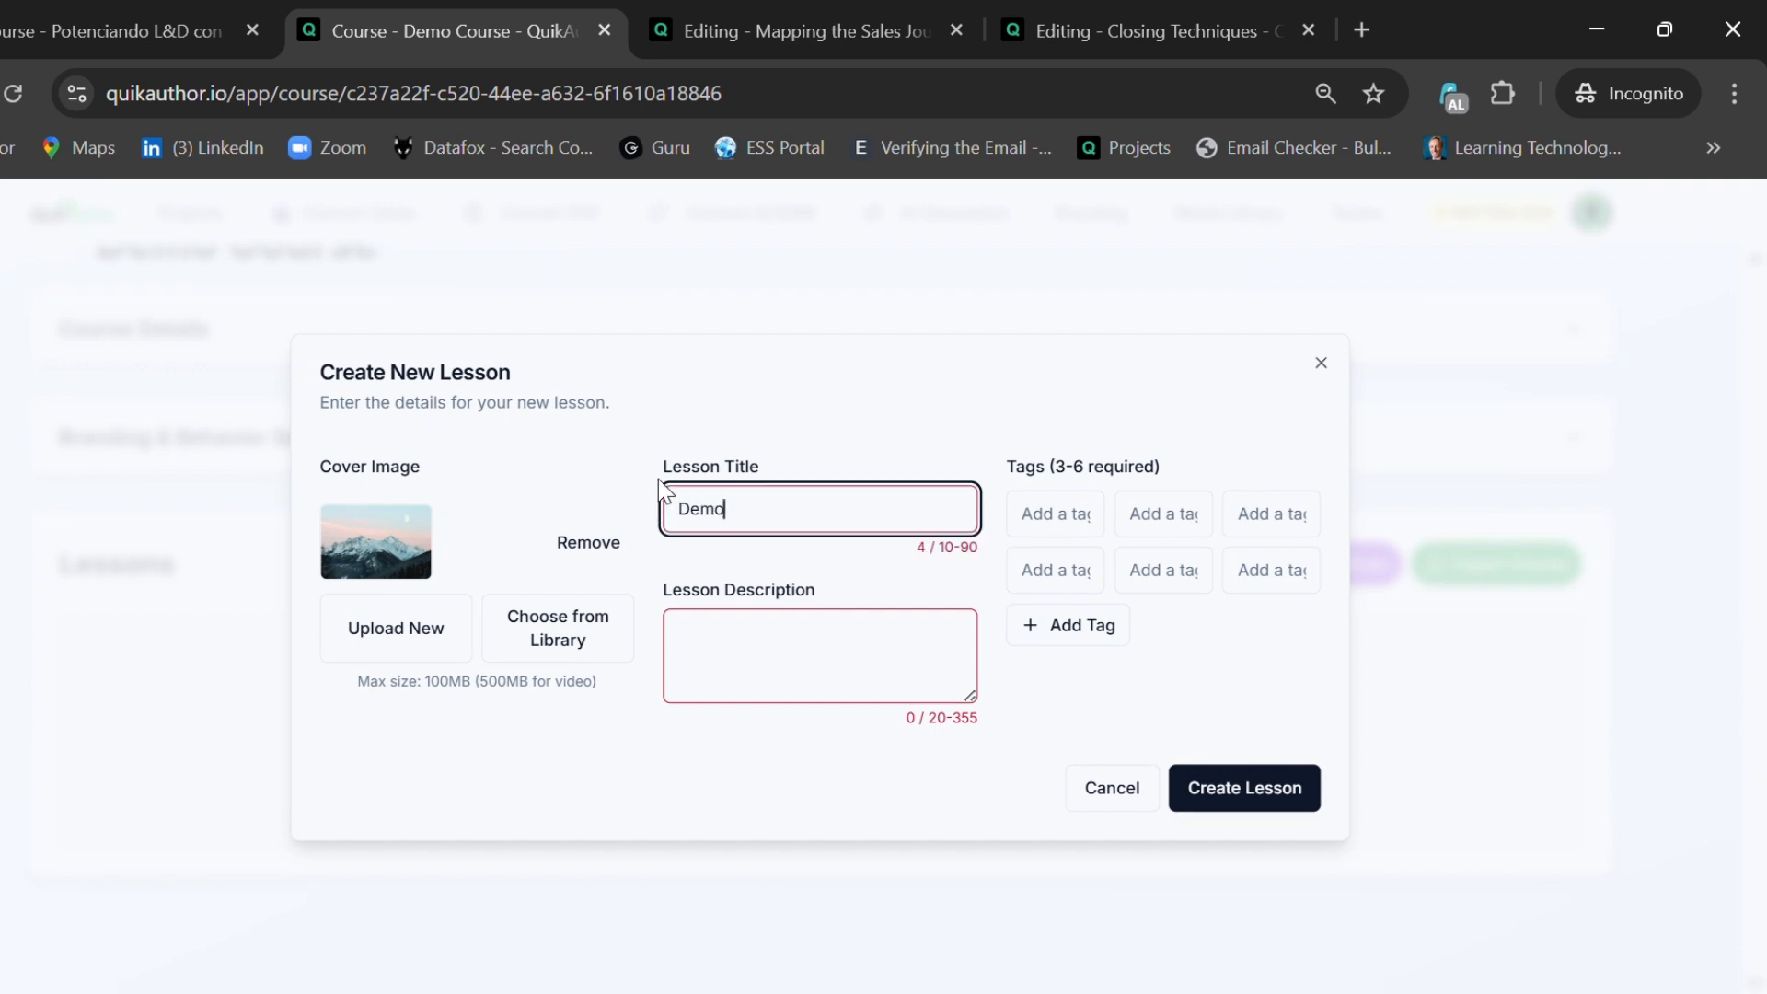
pyautogui.click(780, 657)
pyautogui.write('Building a test course for demonstration')
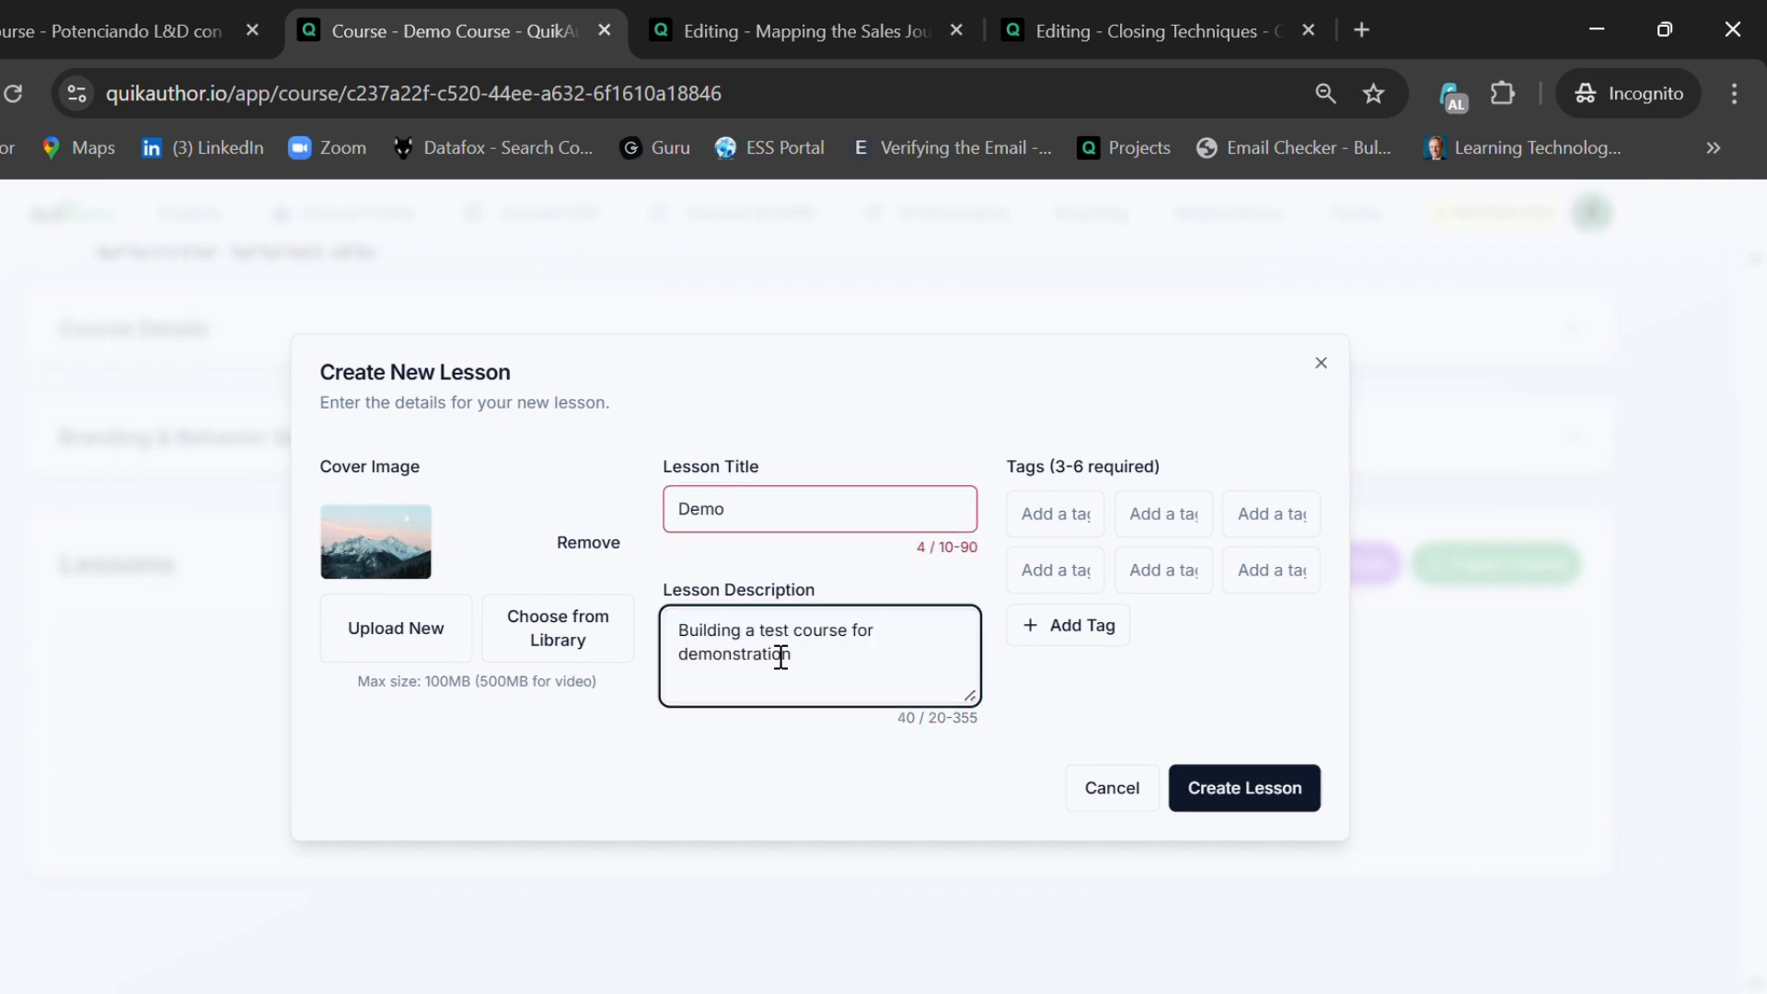
# - Add "Dem" as the lesson's first tag and create the lesson
pyautogui.click(1024, 509)
pyautogui.write('Dem')
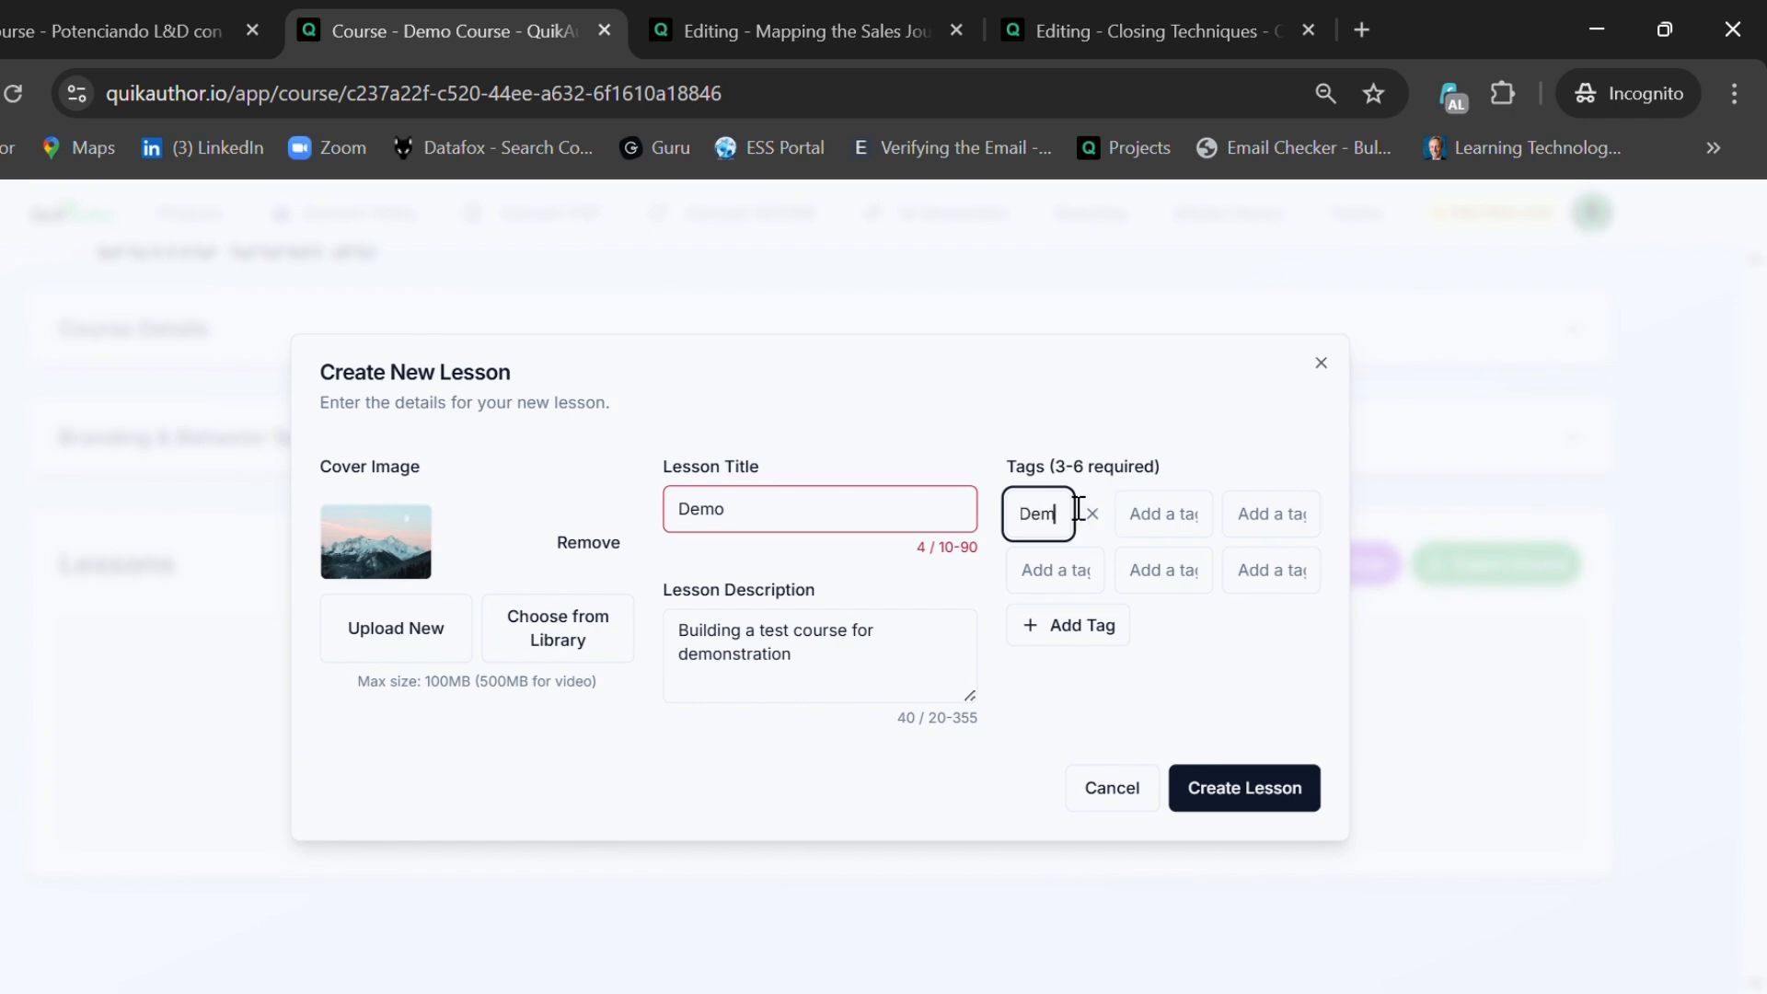
pyautogui.click(1220, 776)
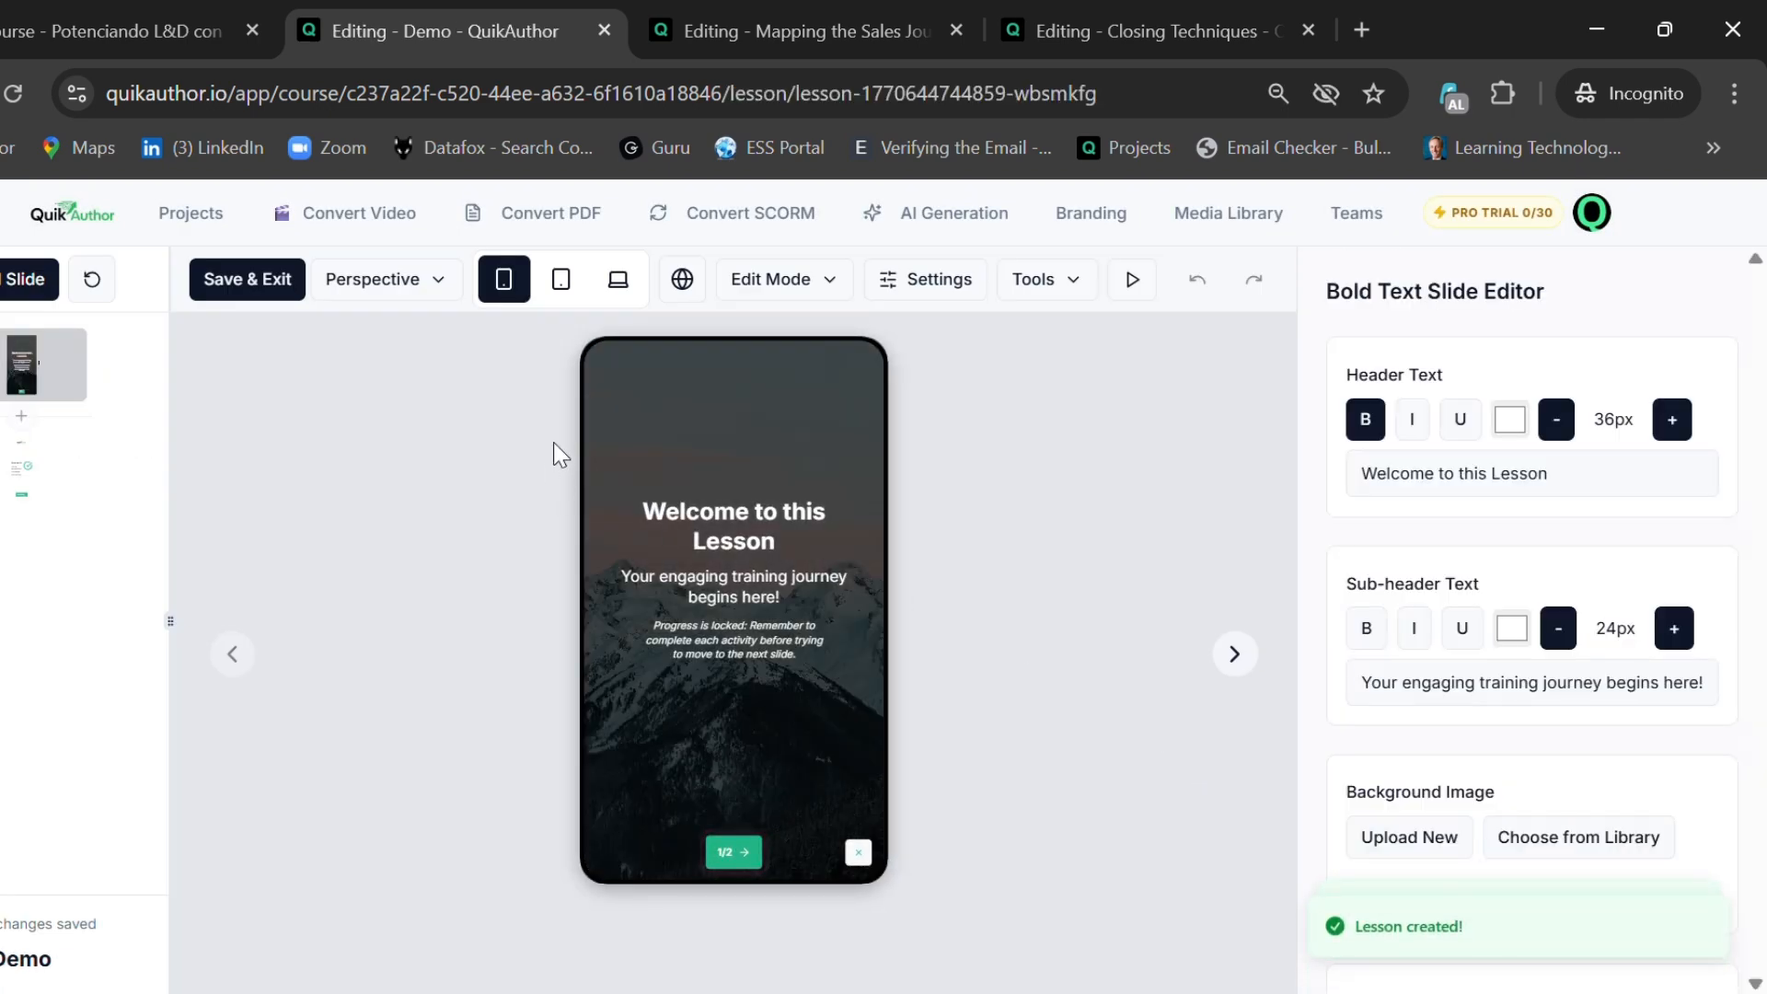
# - Change the welcome slide's header text to "hvsdafdsfsda" and format it in dark red at 38px
pyautogui.click(36, 447)
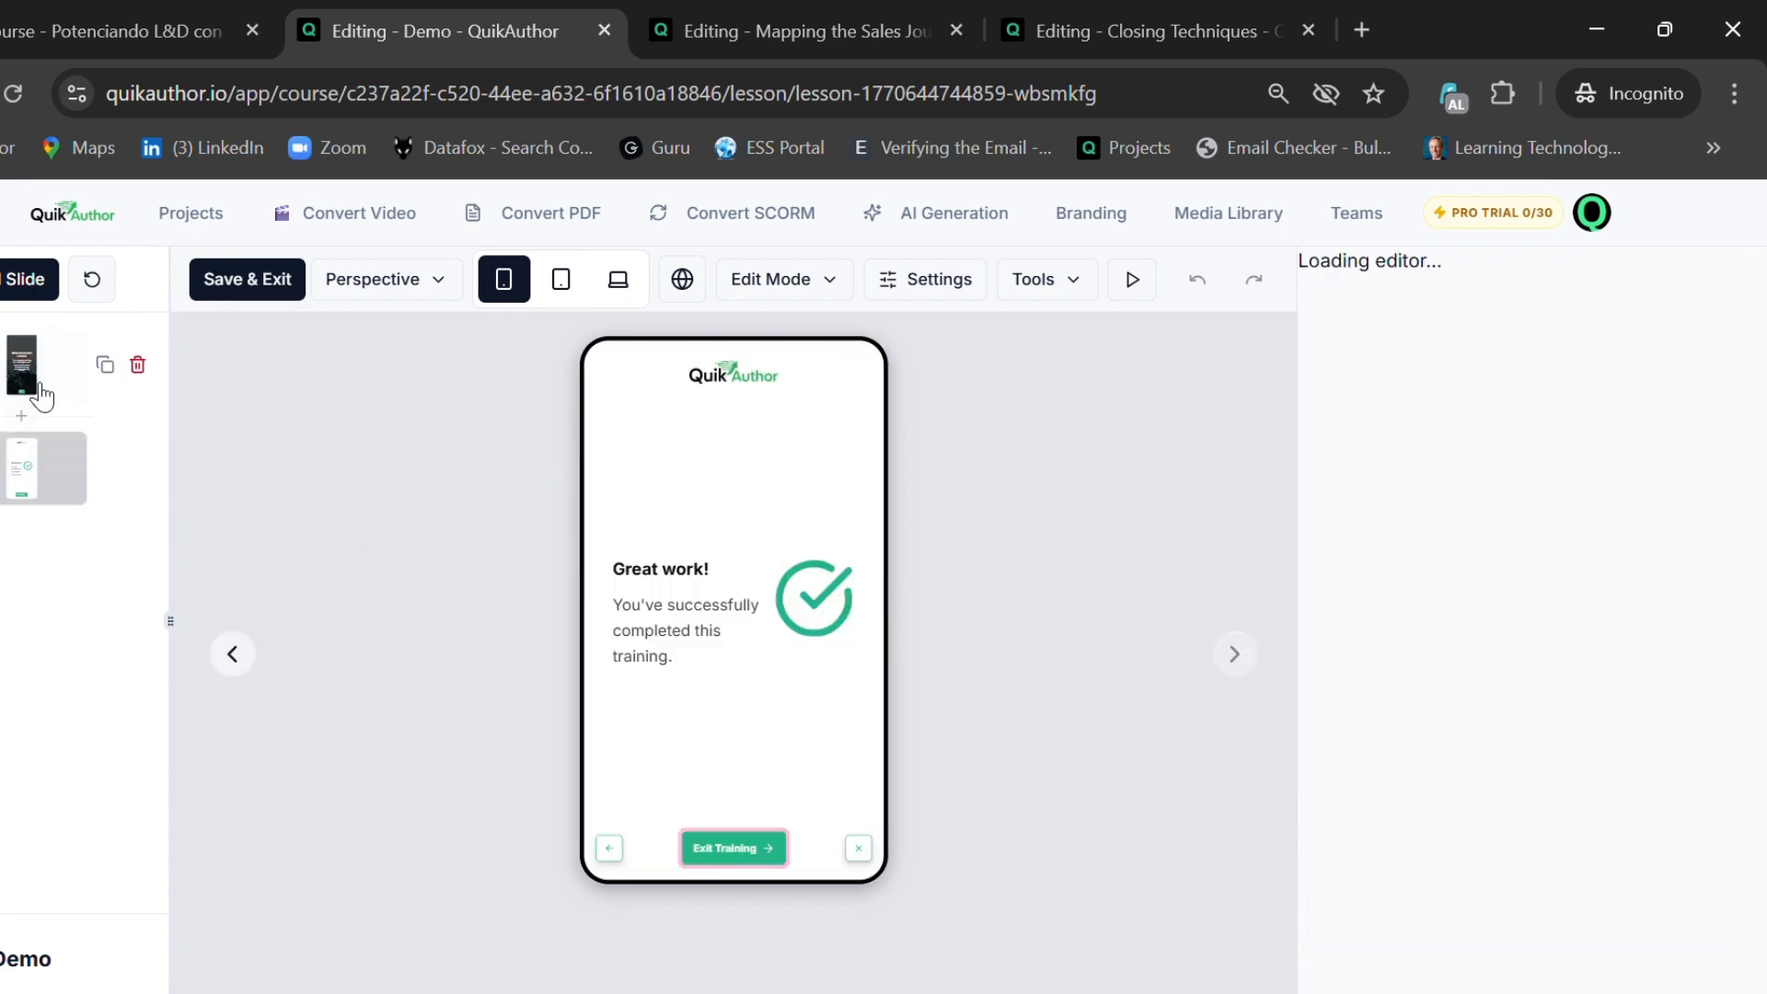
pyautogui.click(46, 387)
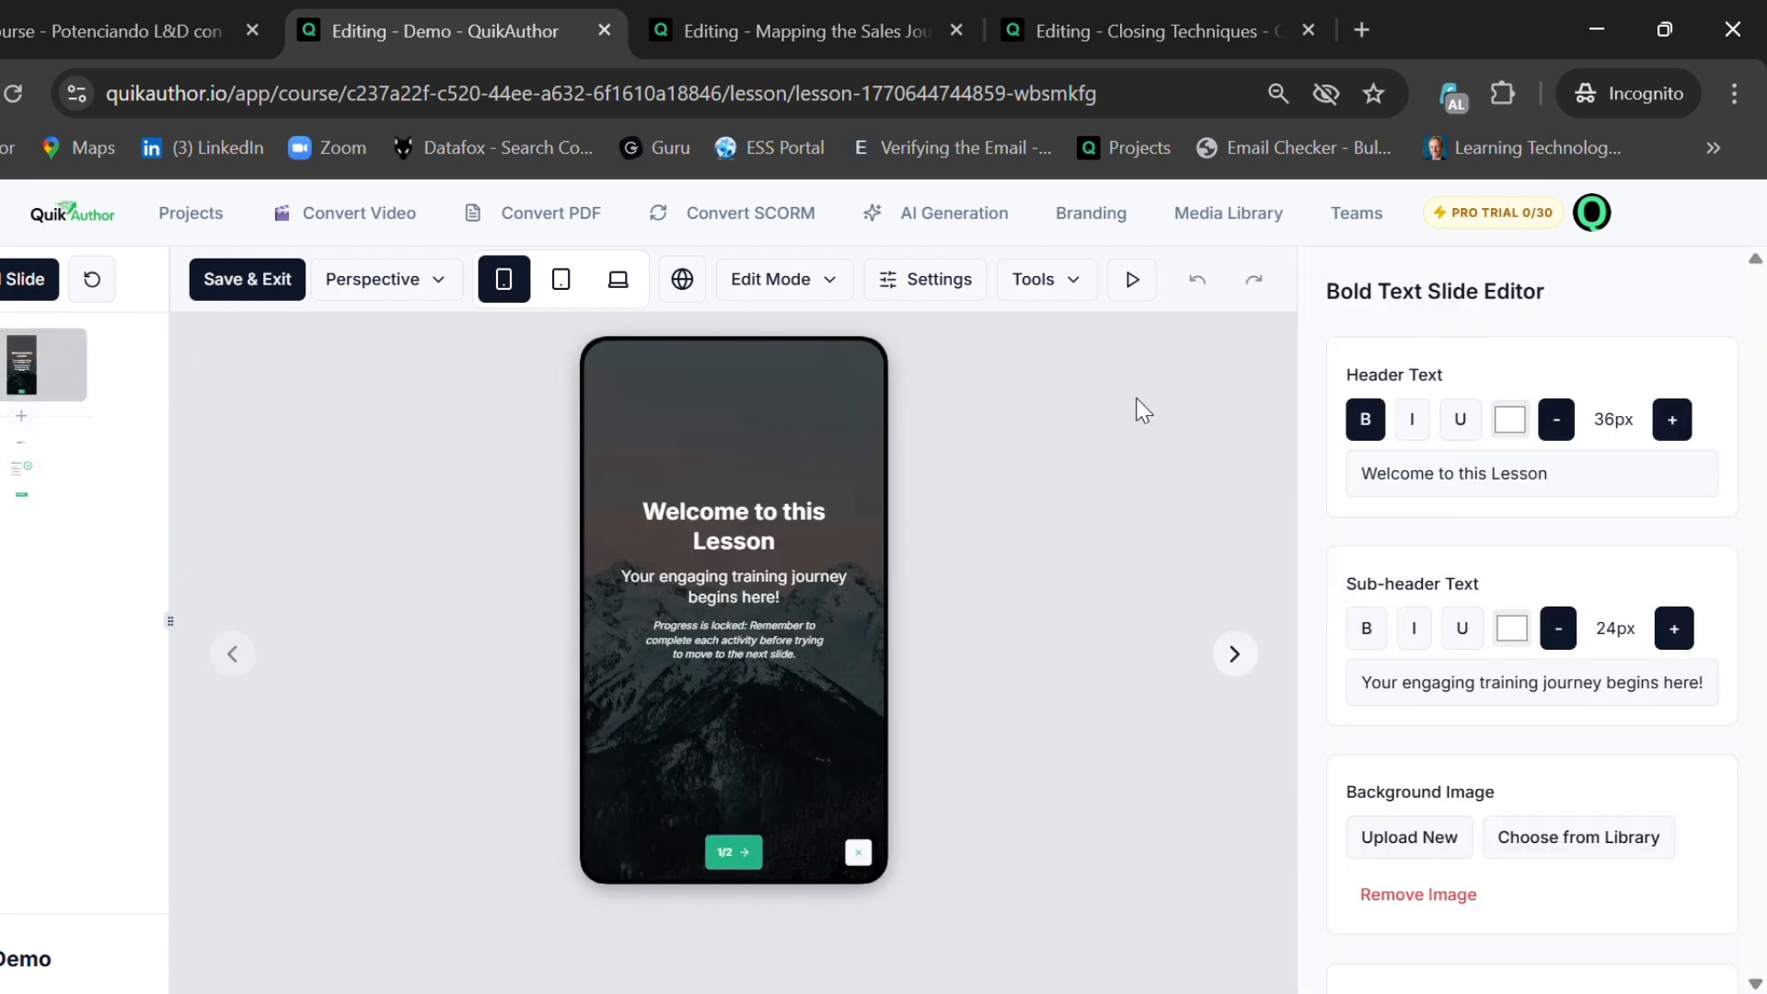
pyautogui.moveTo(1620, 492); pyautogui.dragTo(1256, 478)
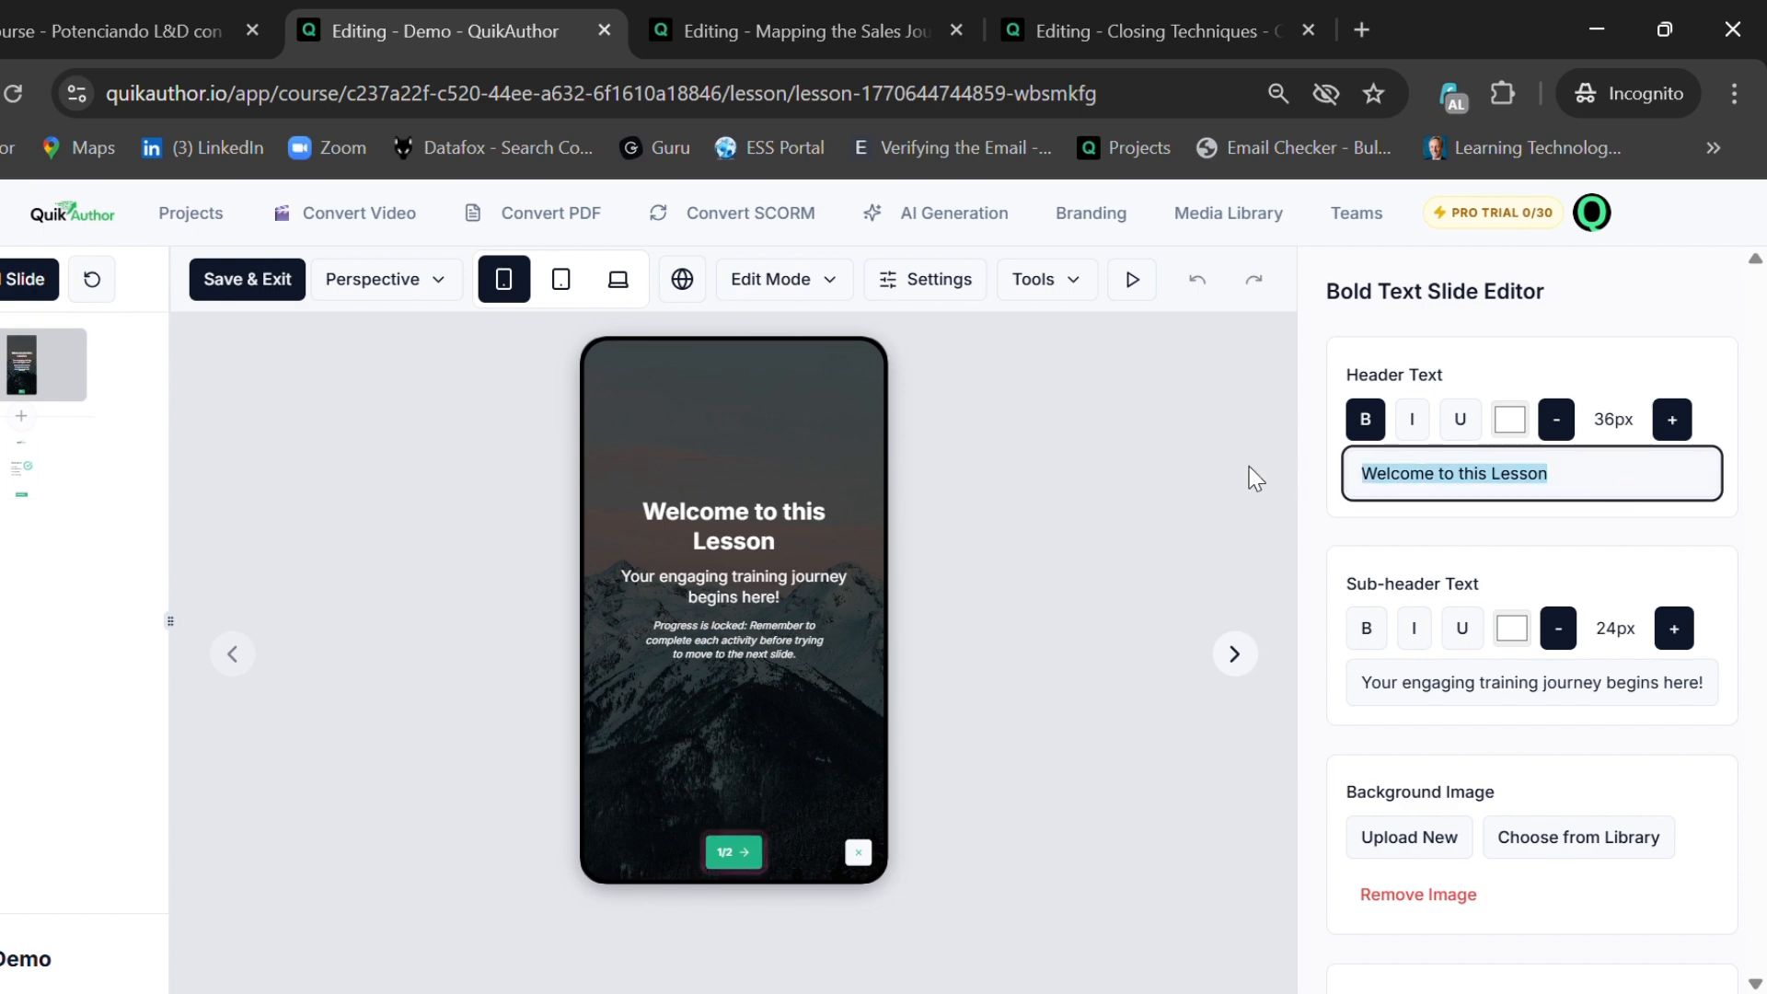
pyautogui.write('hvsdafdsfsda')
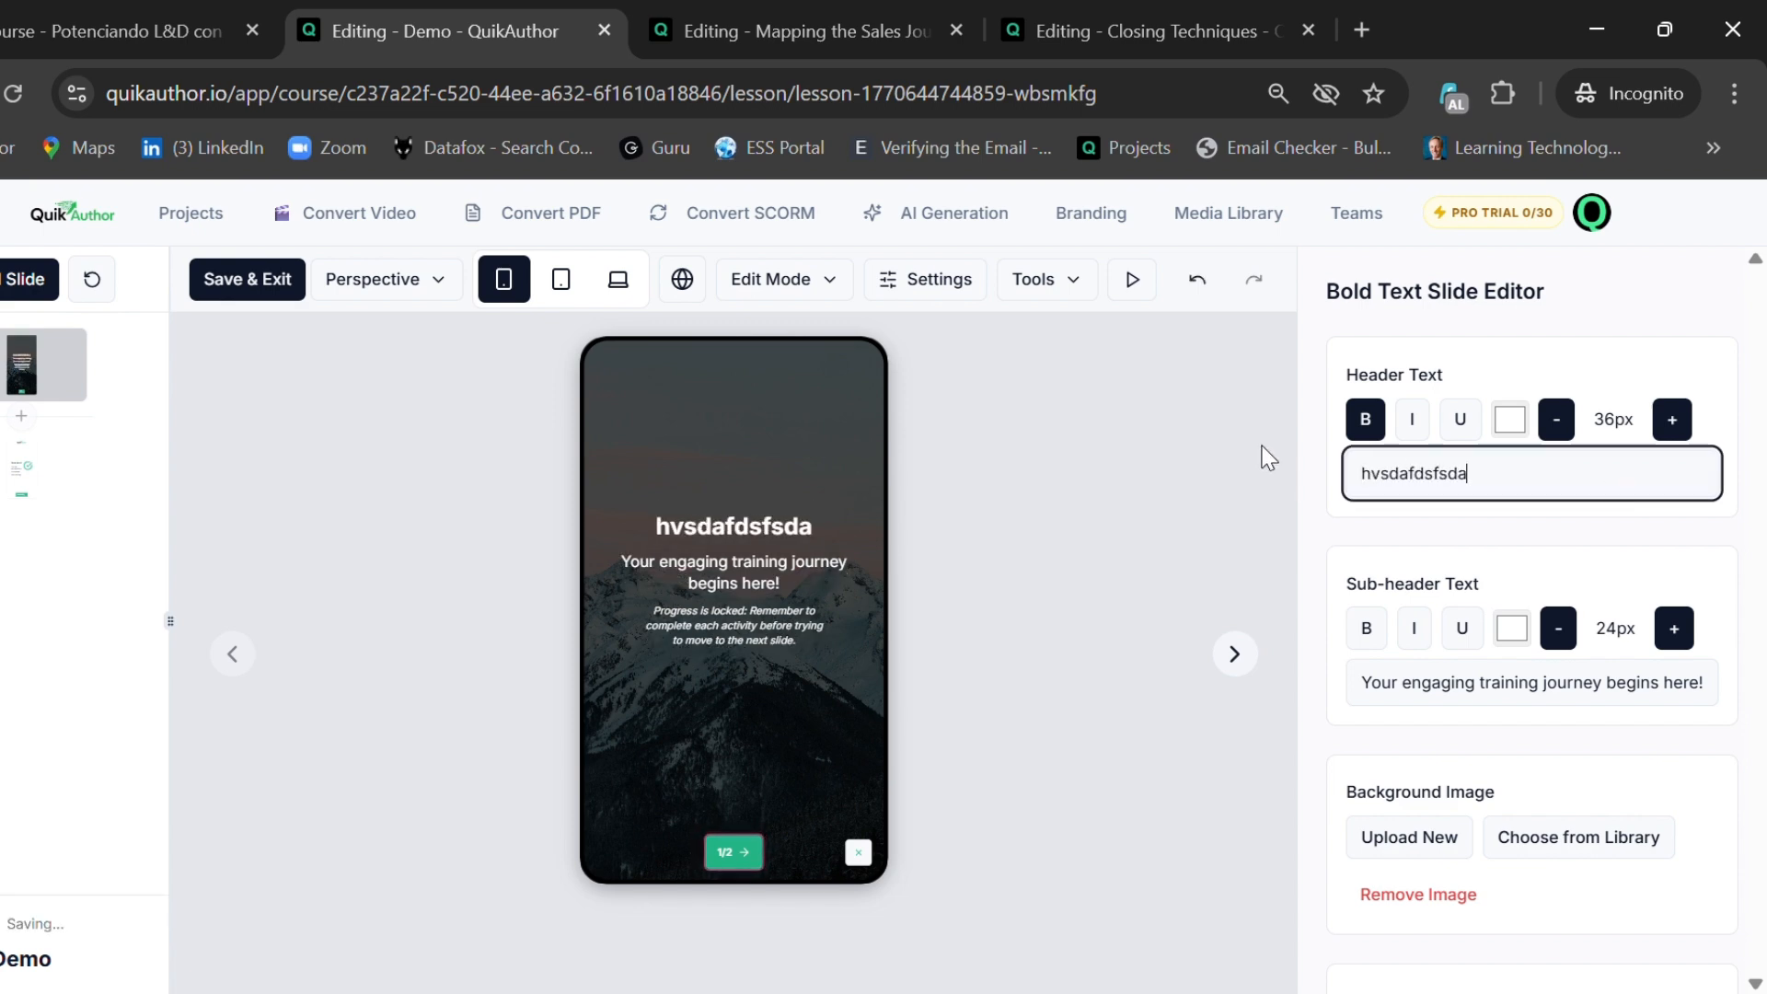
pyautogui.click(1428, 425)
pyautogui.click(1428, 425)
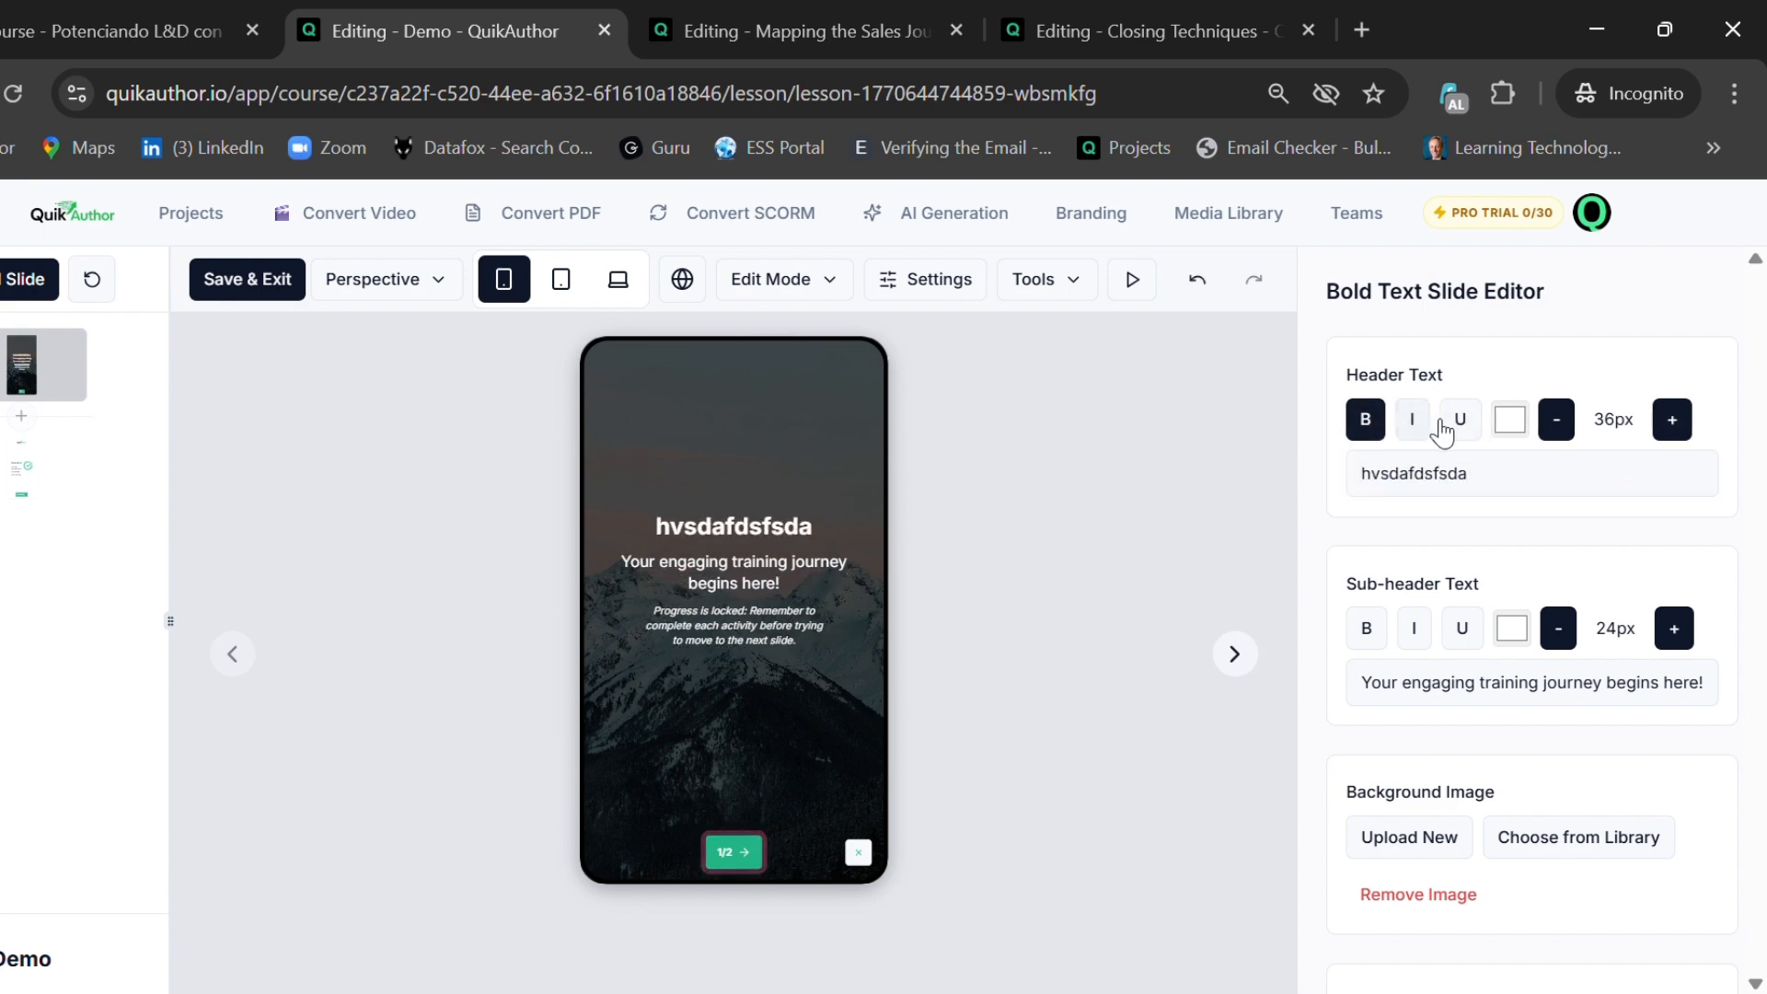
pyautogui.click(1457, 495)
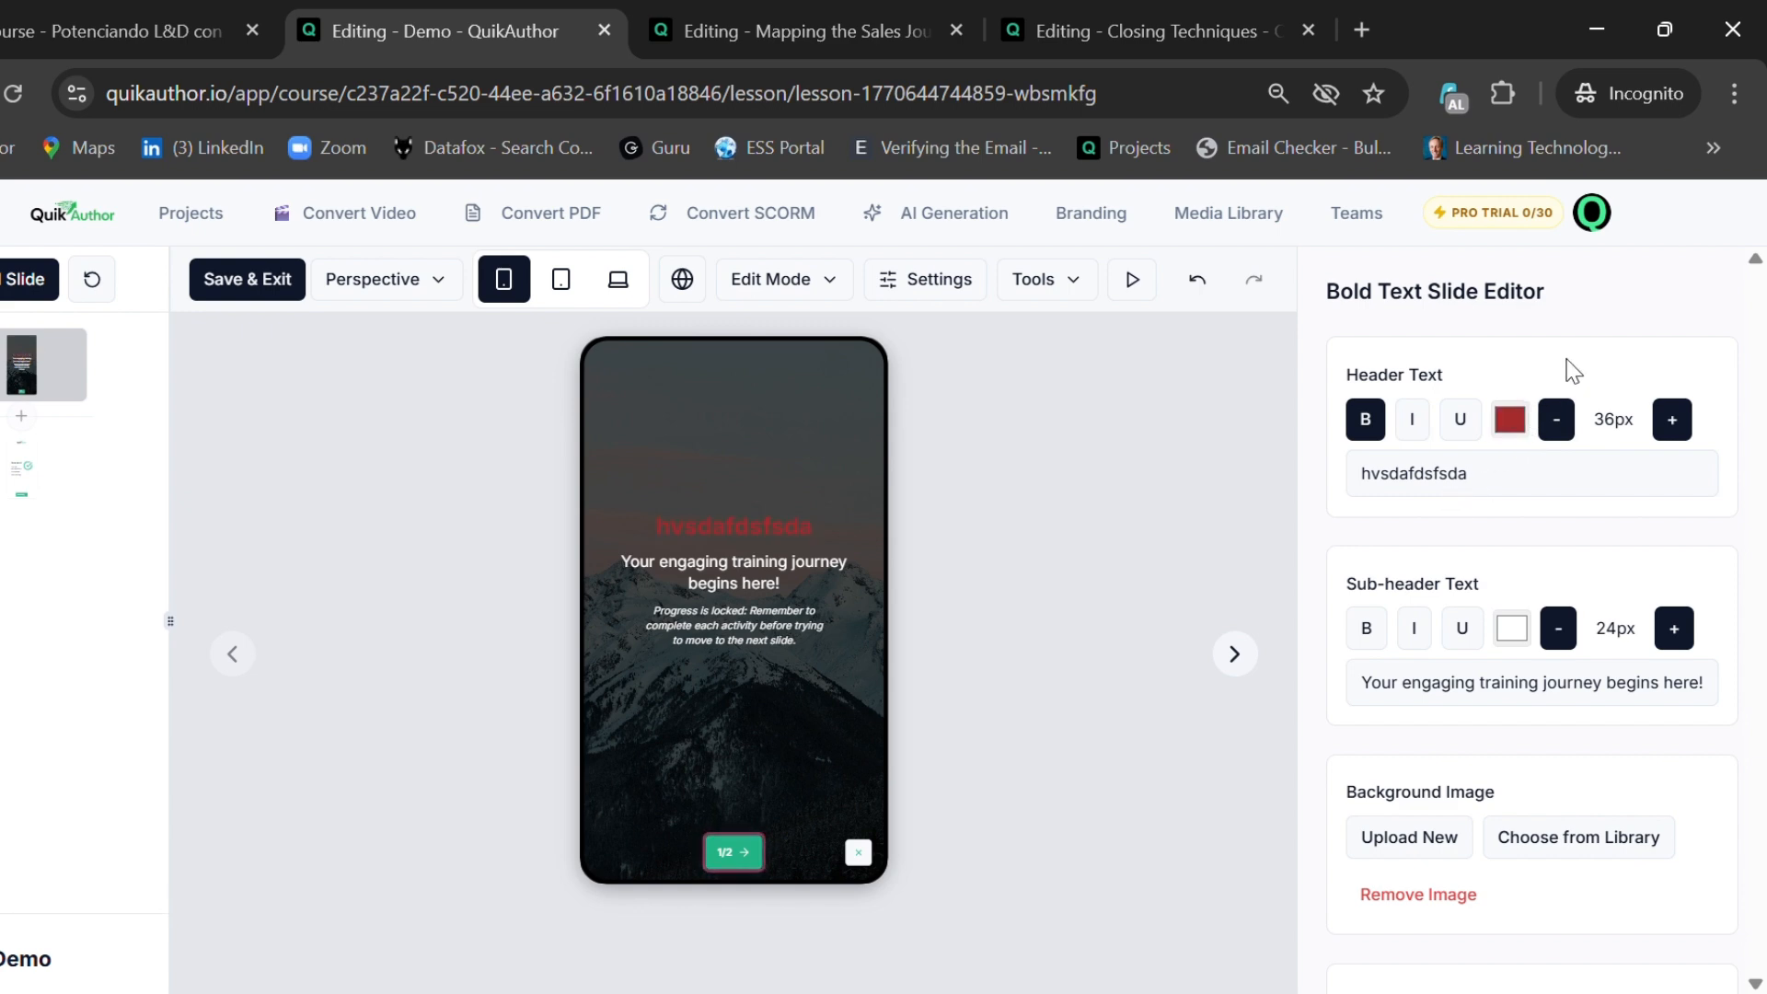
pyautogui.click(1672, 419)
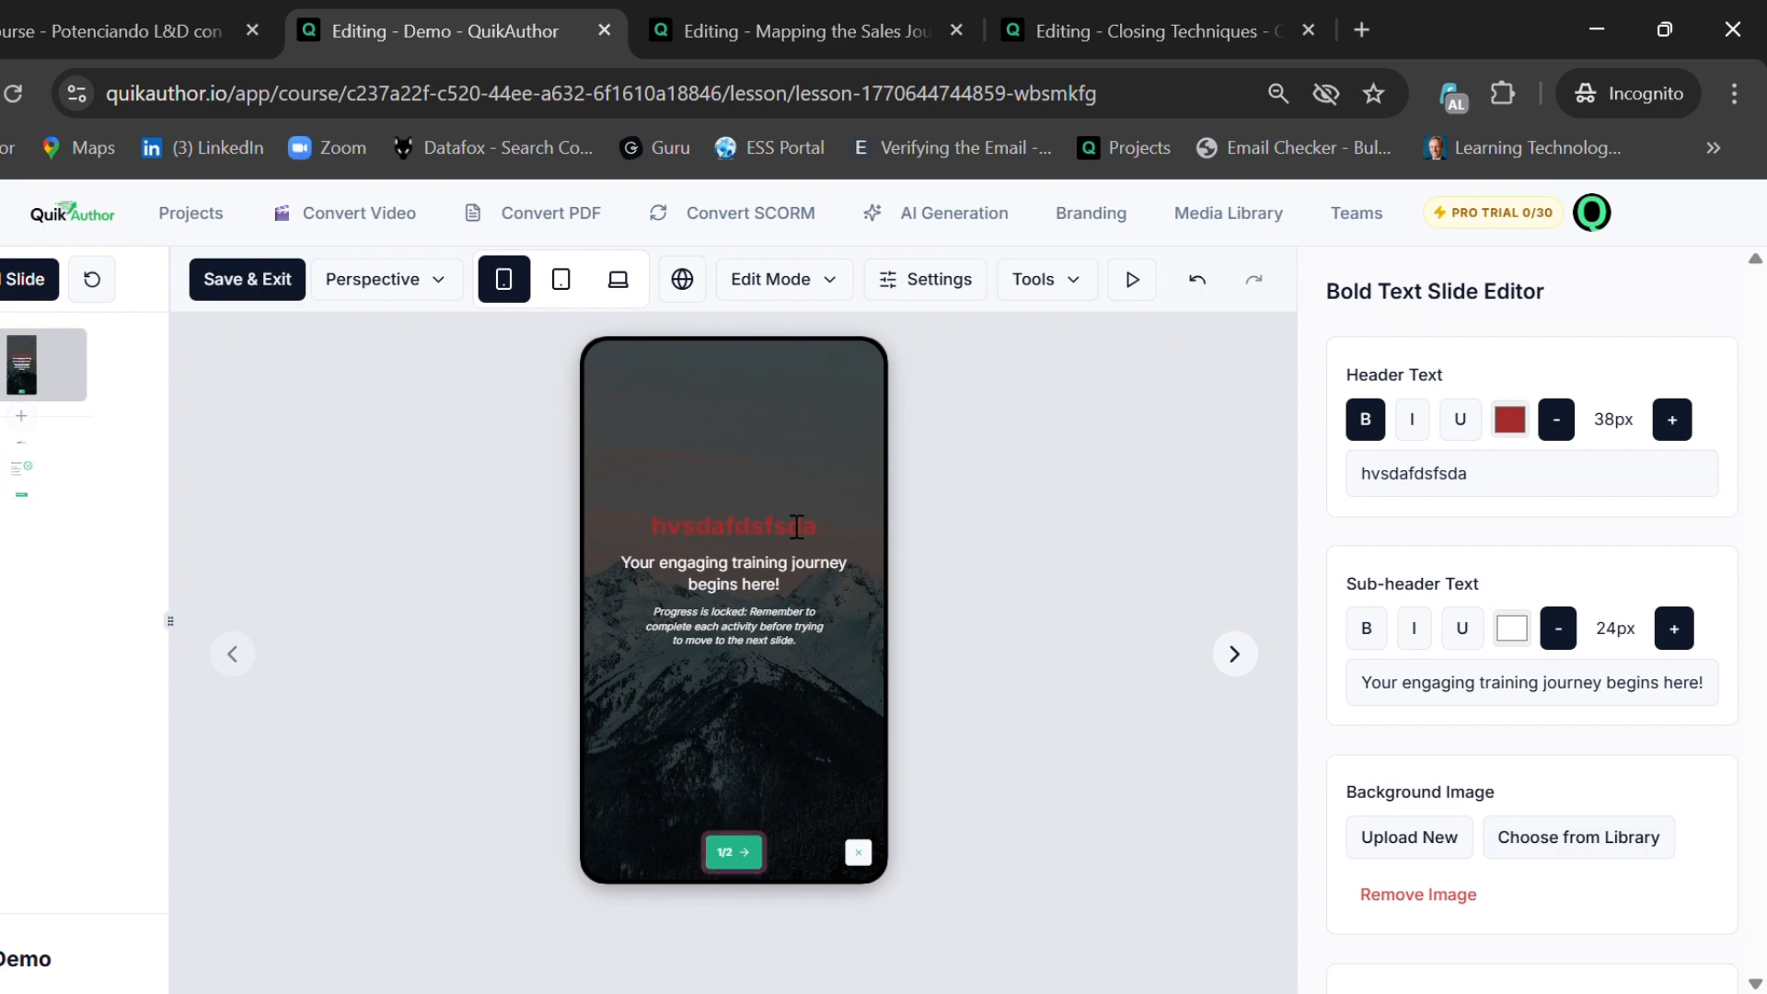
# - Replace the welcome slide's background with the torn-paper "yes." image from the media library
pyautogui.click(1555, 842)
pyautogui.click(746, 556)
pyautogui.click(1619, 920)
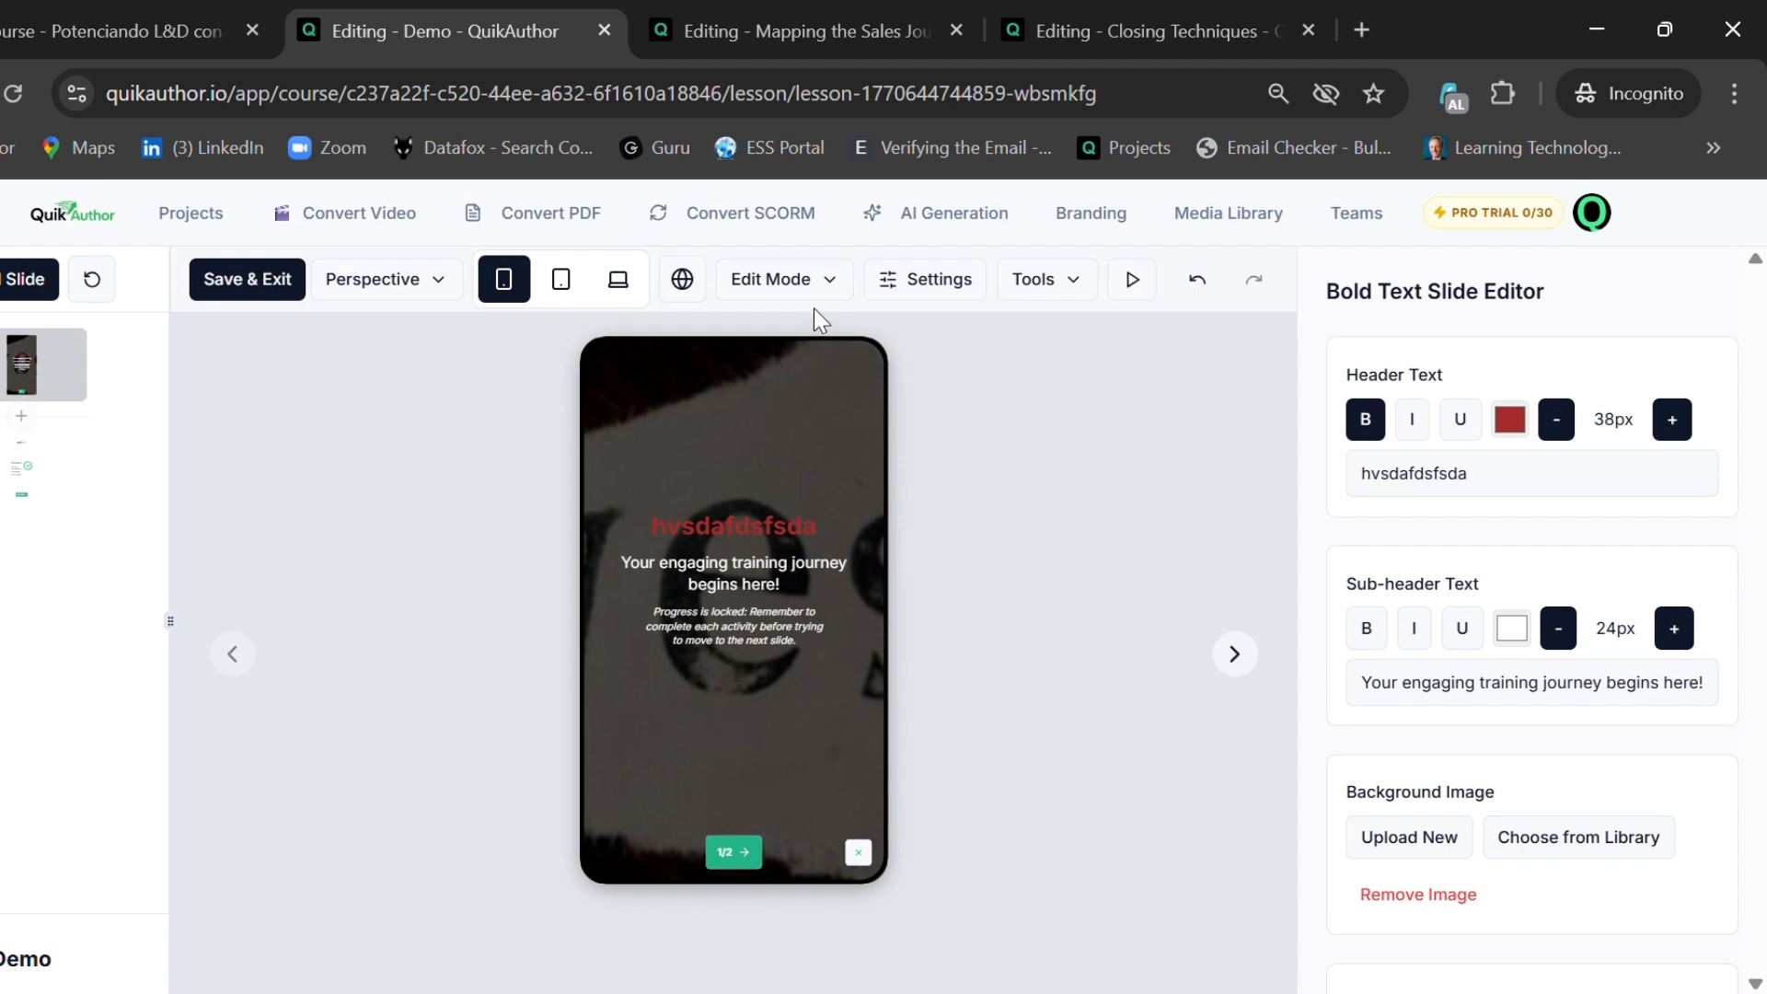
# - In Designer View, change the slide's header to "hbgfhgfhda" and its sub-header to "fghdgf"
pyautogui.click(825, 287)
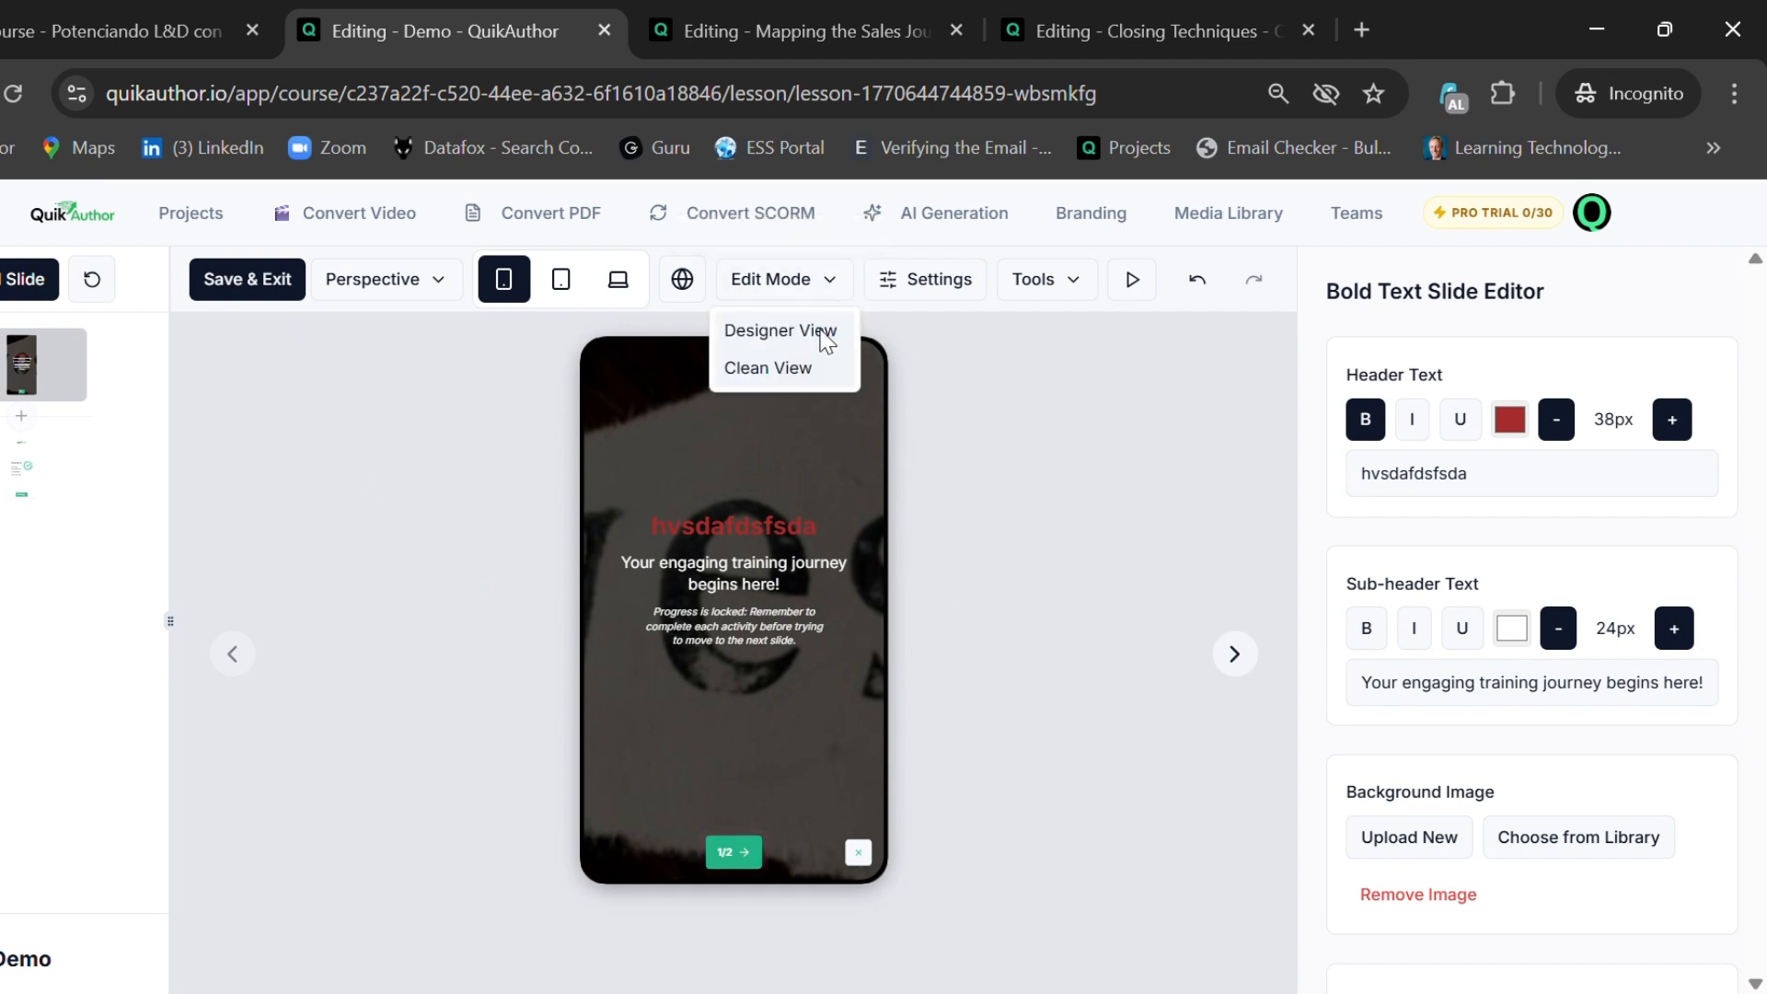
pyautogui.click(824, 333)
pyautogui.click(1040, 497)
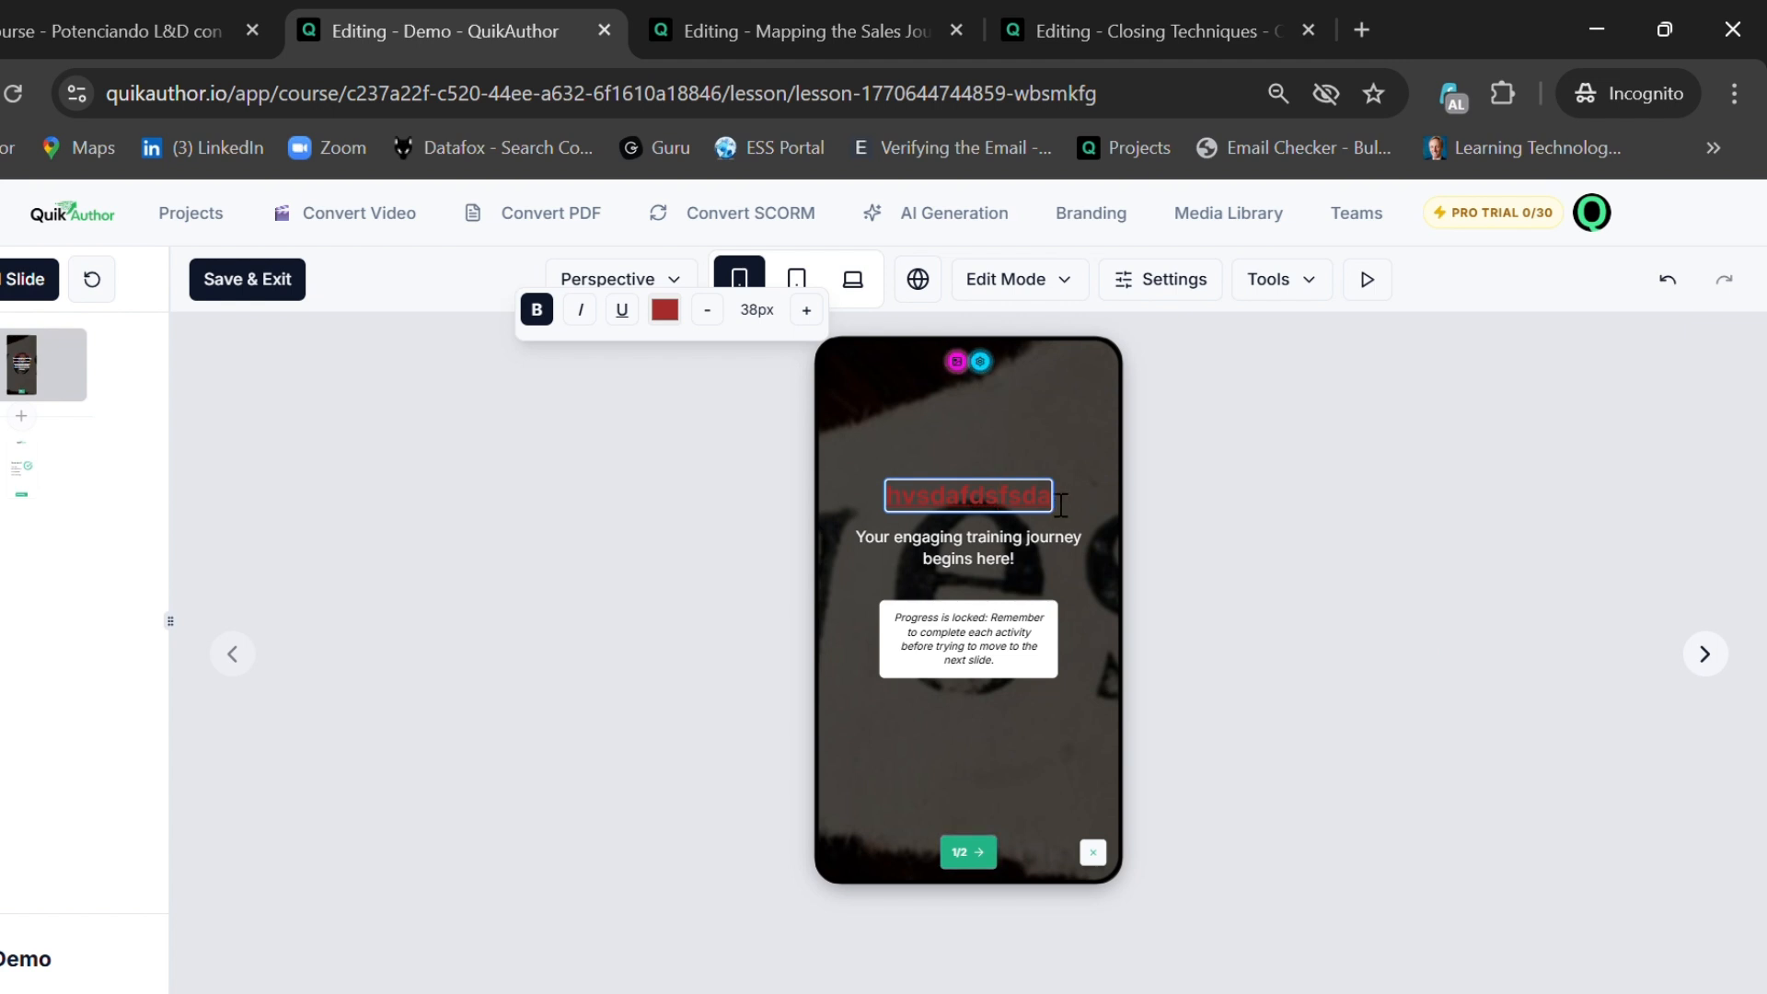
pyautogui.click(1001, 551)
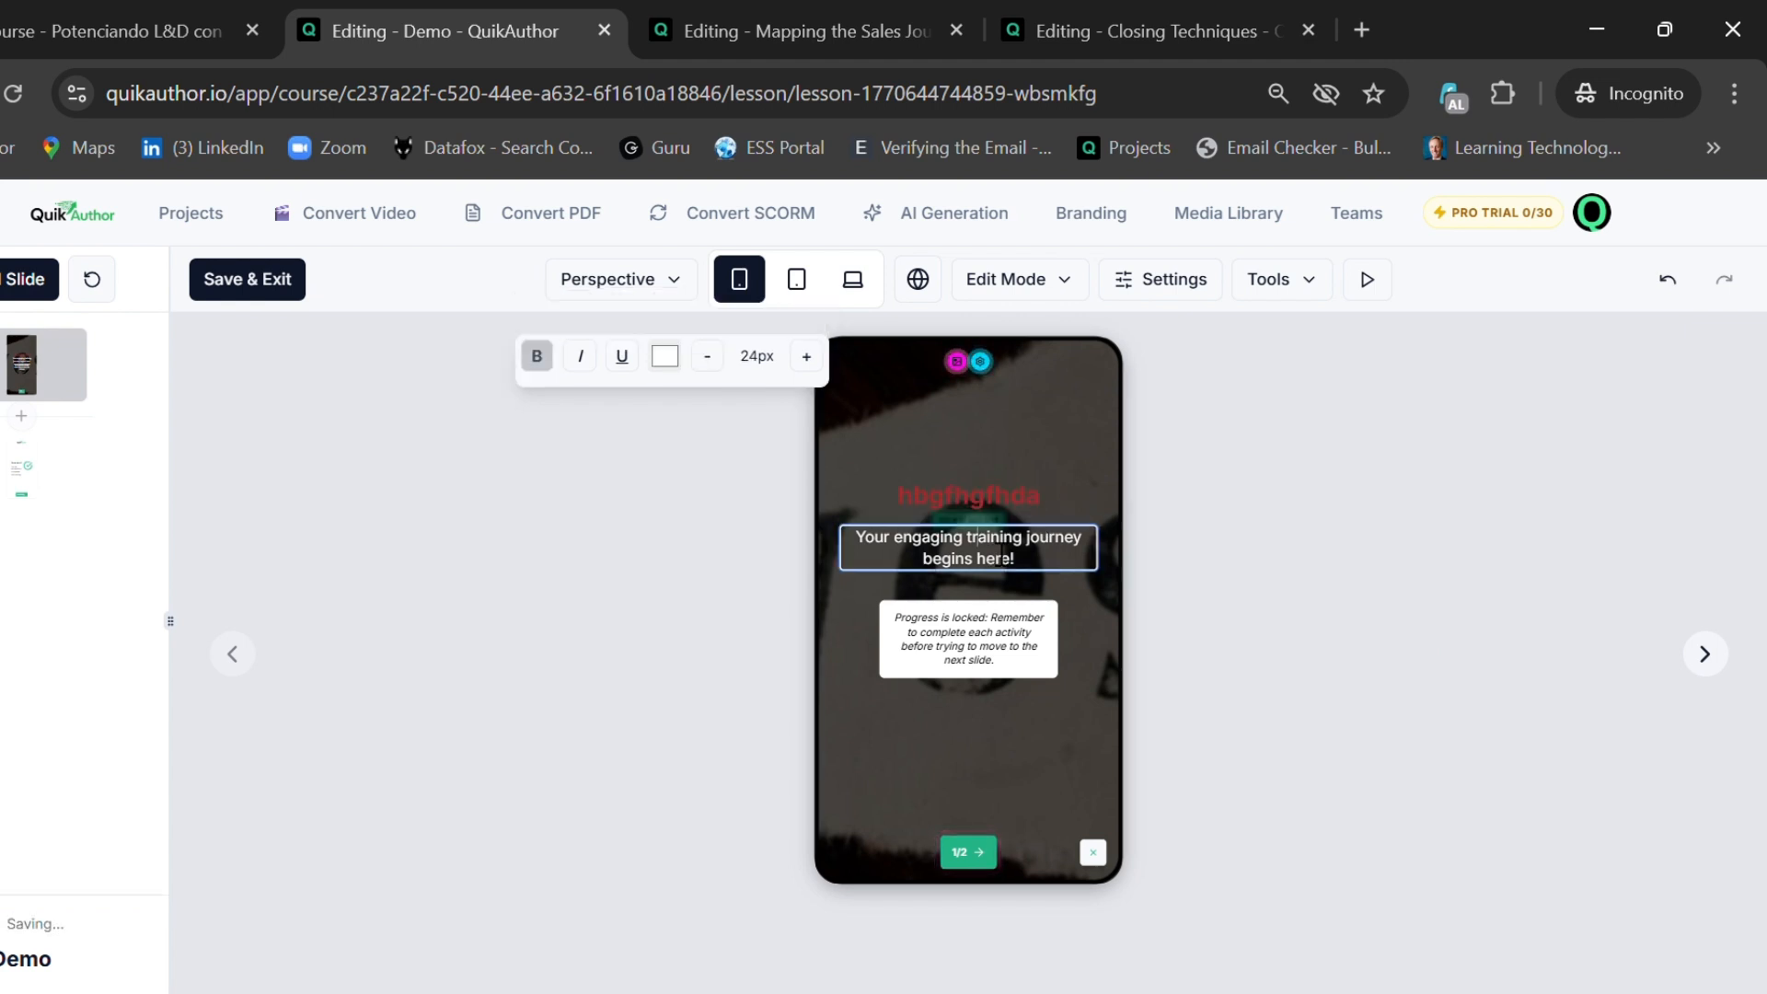
pyautogui.hotkey('ctrl', 'a')
pyautogui.write('fghdgf')
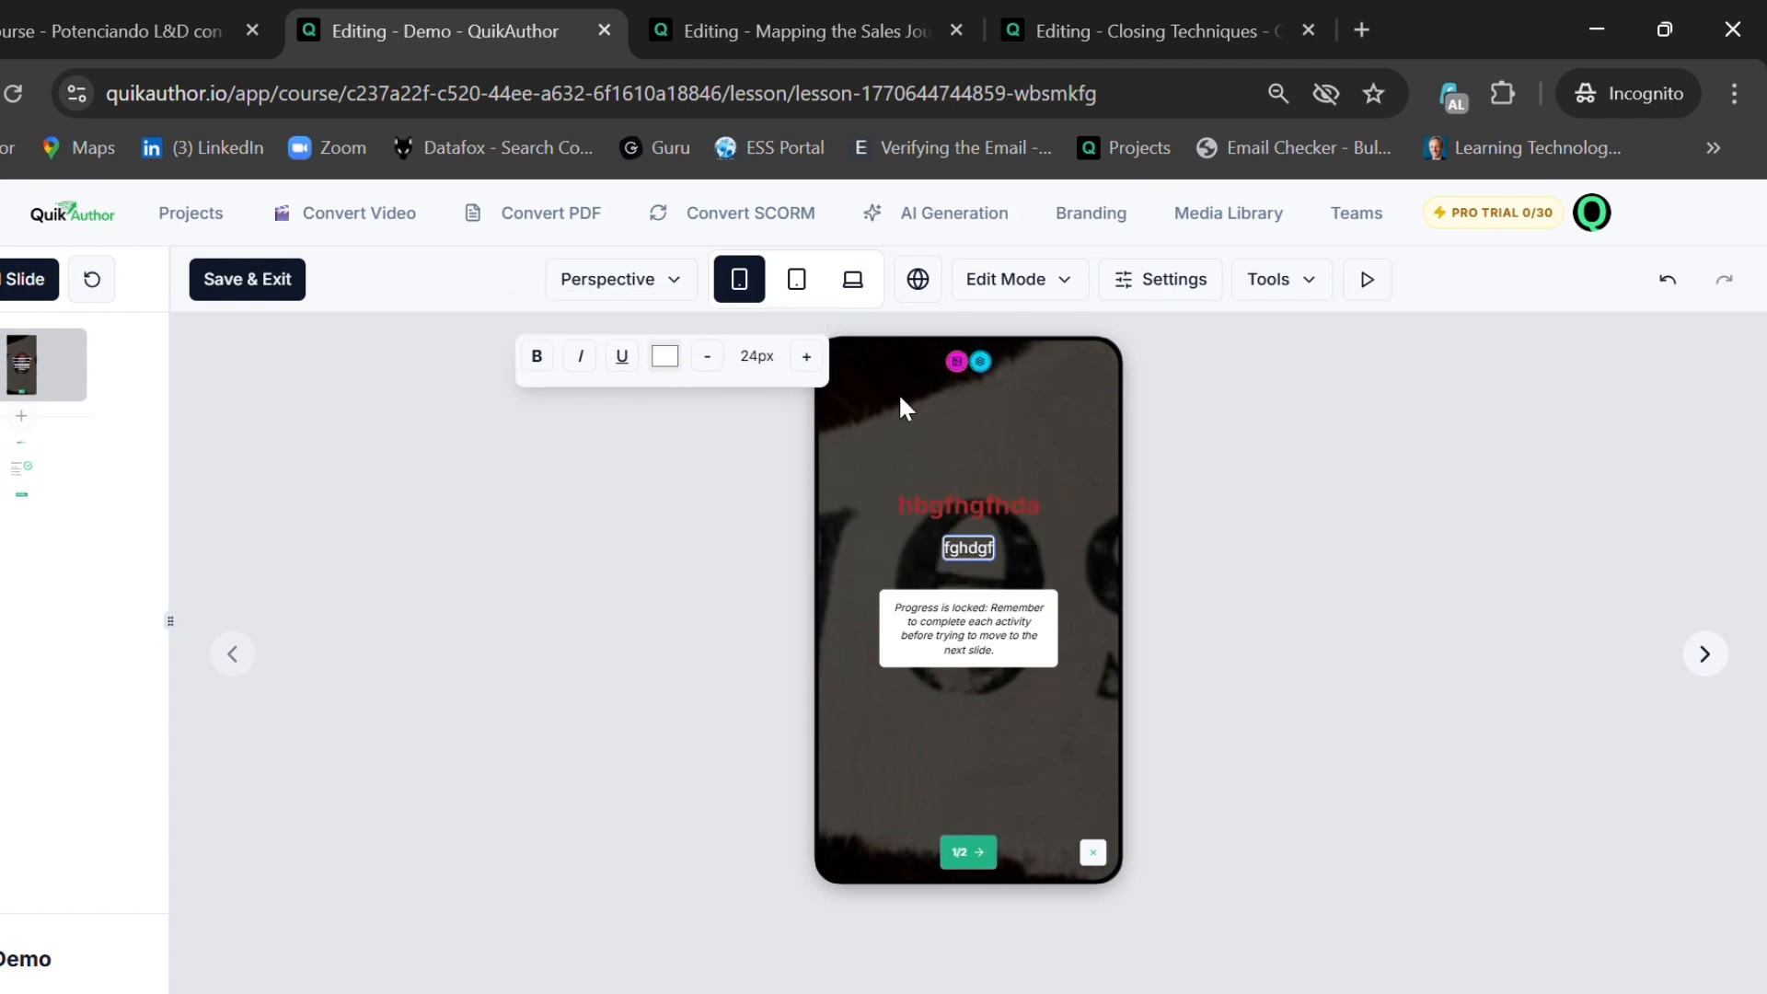
# - Deselect the header text and switch the editor to Clean View
pyautogui.click(968, 504)
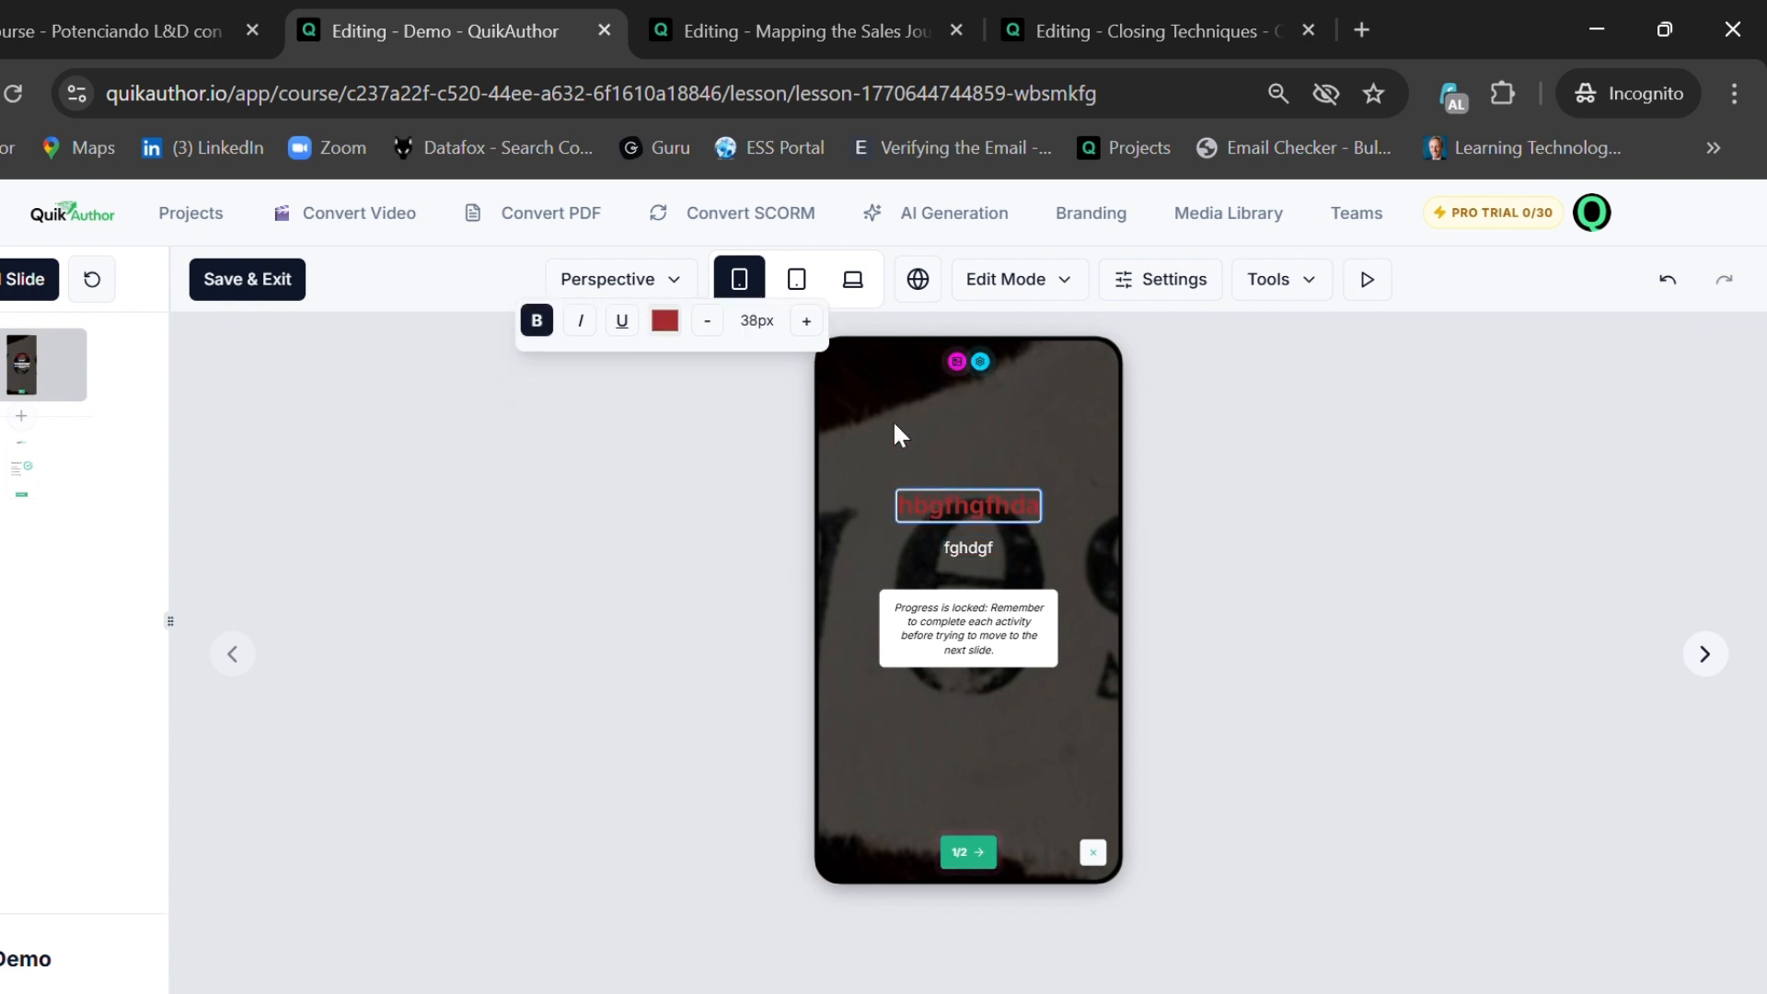
pyautogui.click(893, 423)
pyautogui.click(1012, 279)
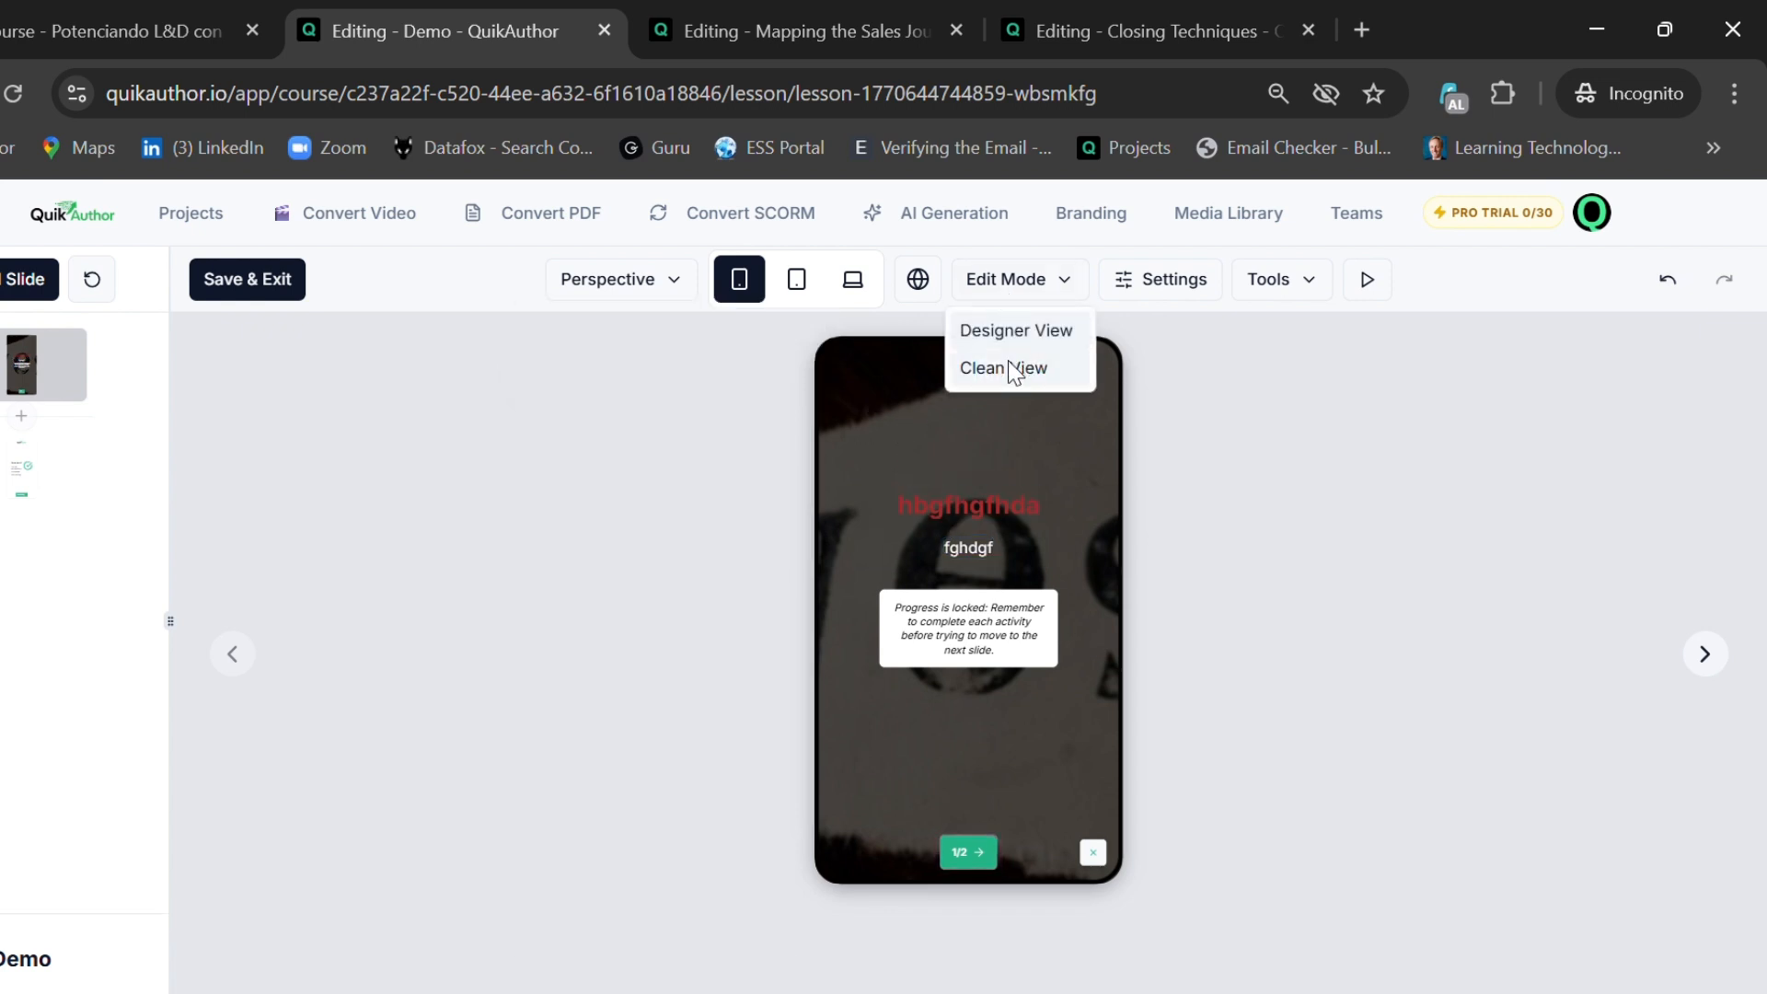
pyautogui.click(1009, 367)
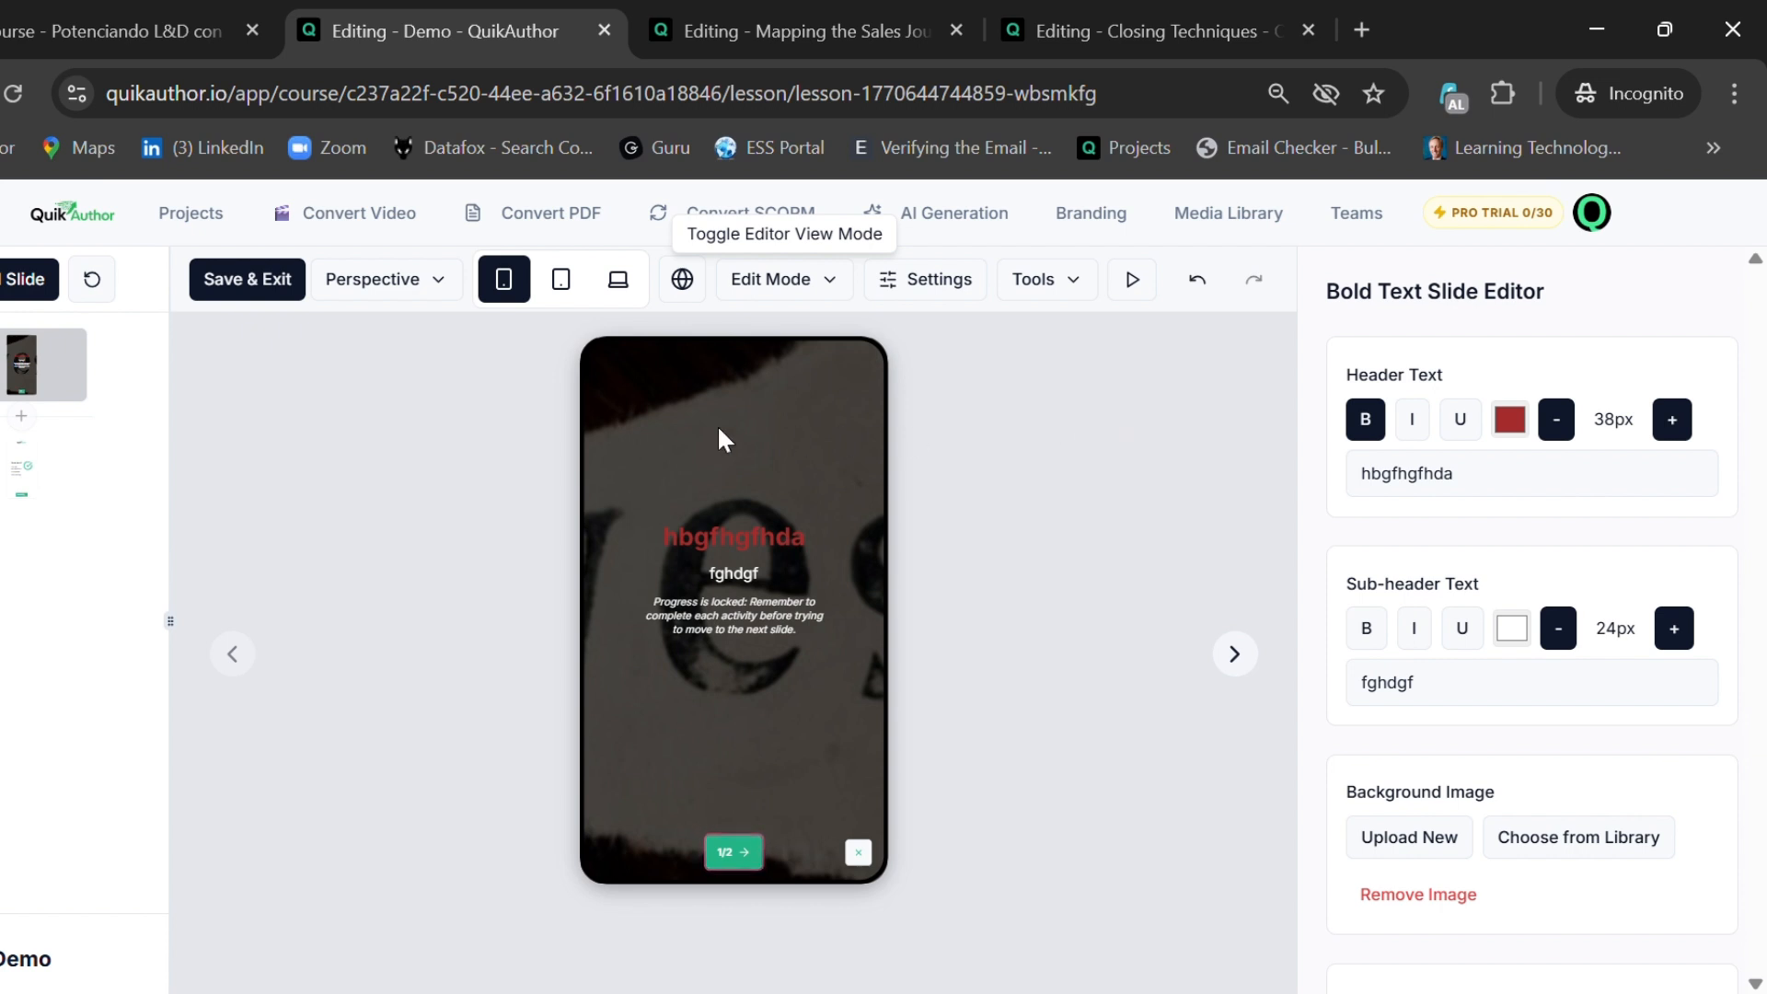
# - After the first slide, import "The Three Pillars of Understanding" from the first lesson of "Sales Essentials: Strategies for Winning Deals"
pyautogui.click(23, 417)
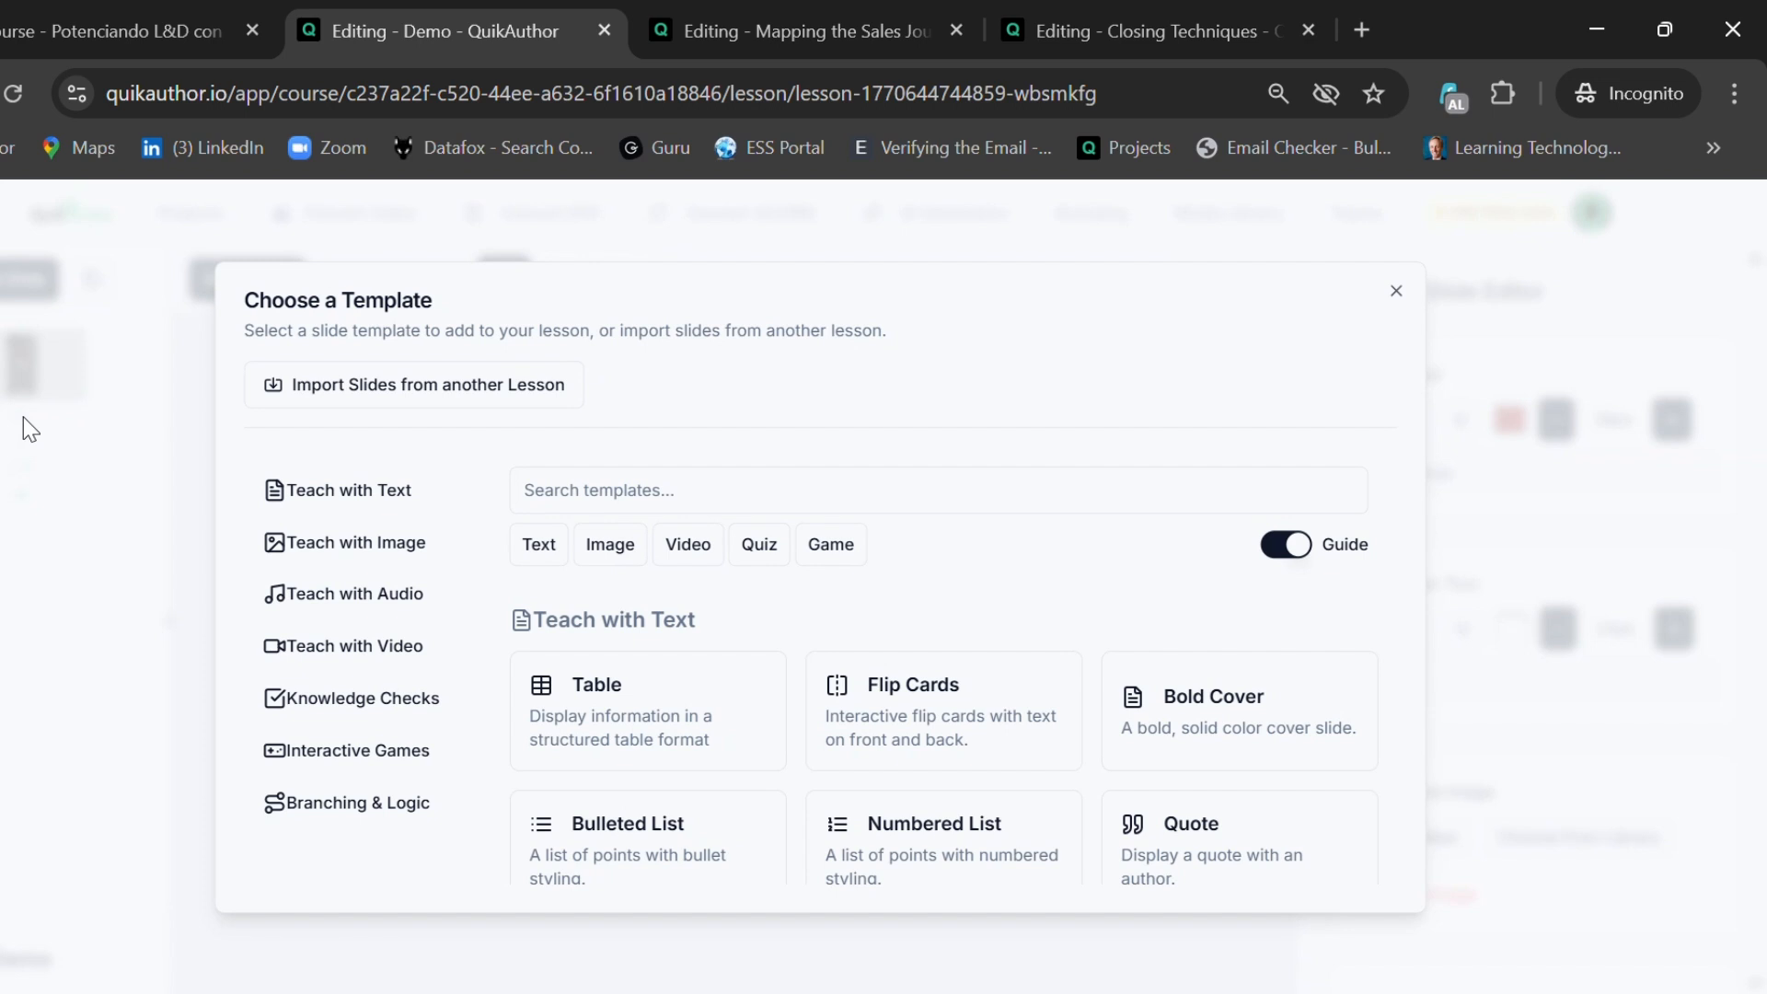
pyautogui.click(350, 398)
pyautogui.click(585, 529)
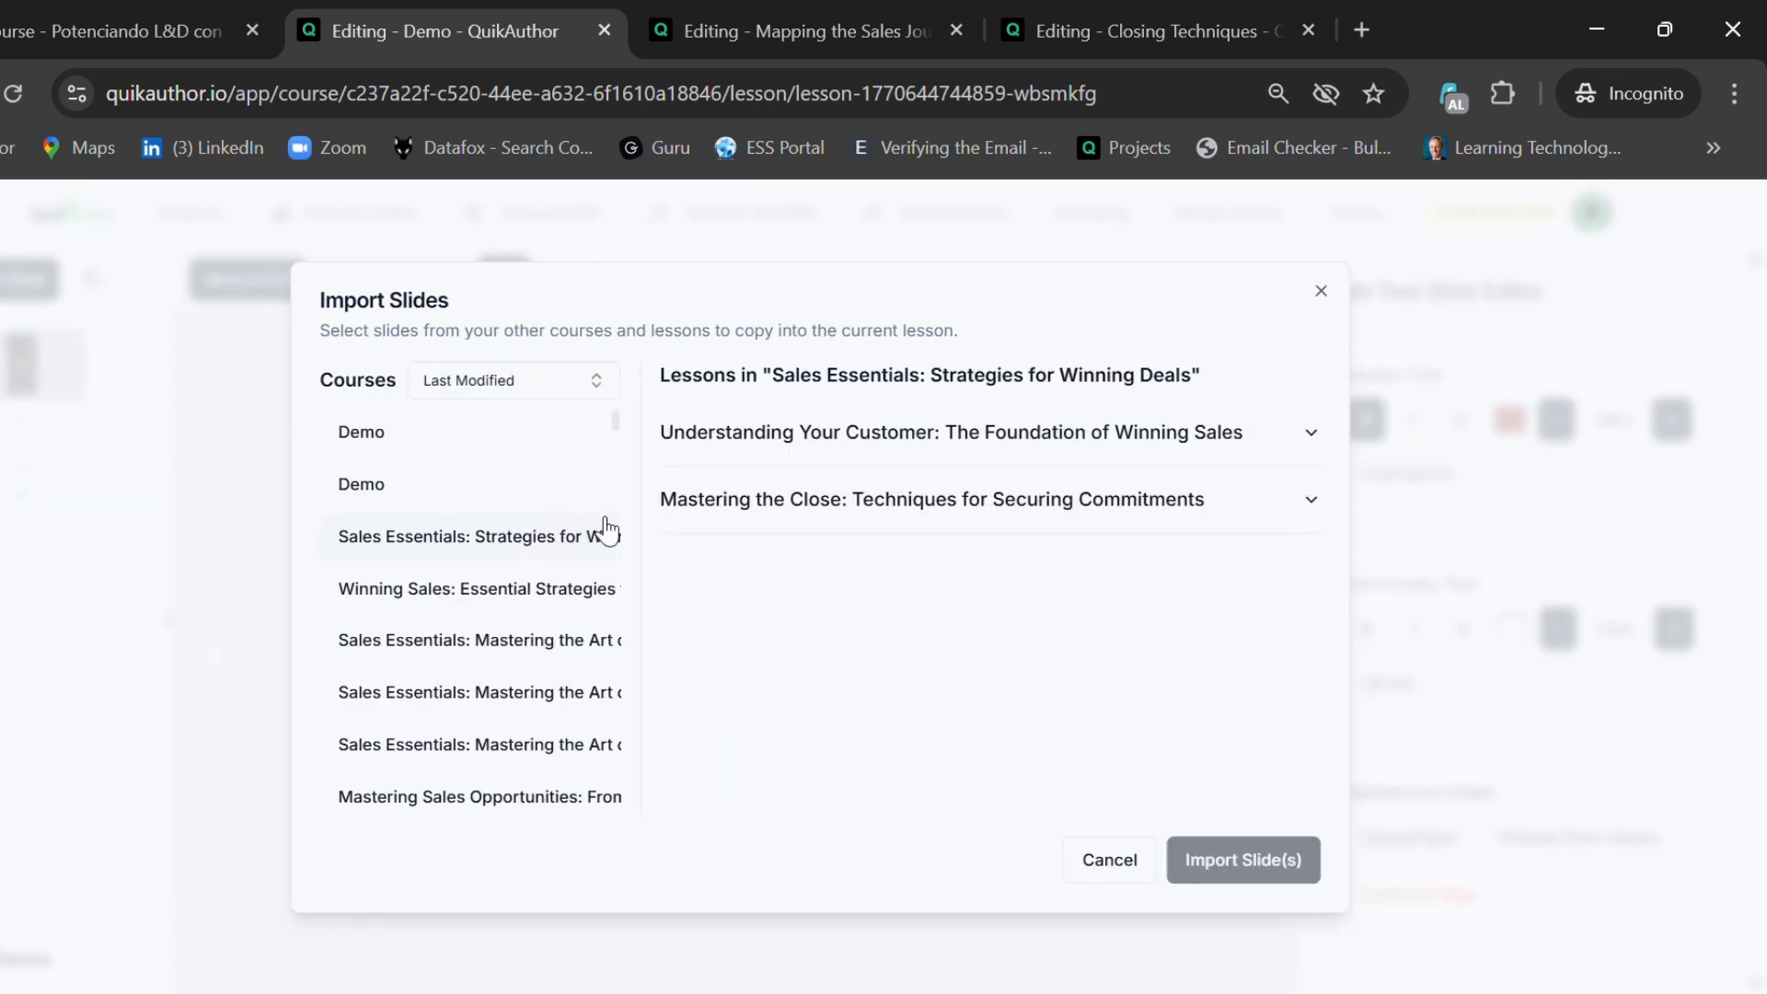
pyautogui.click(957, 432)
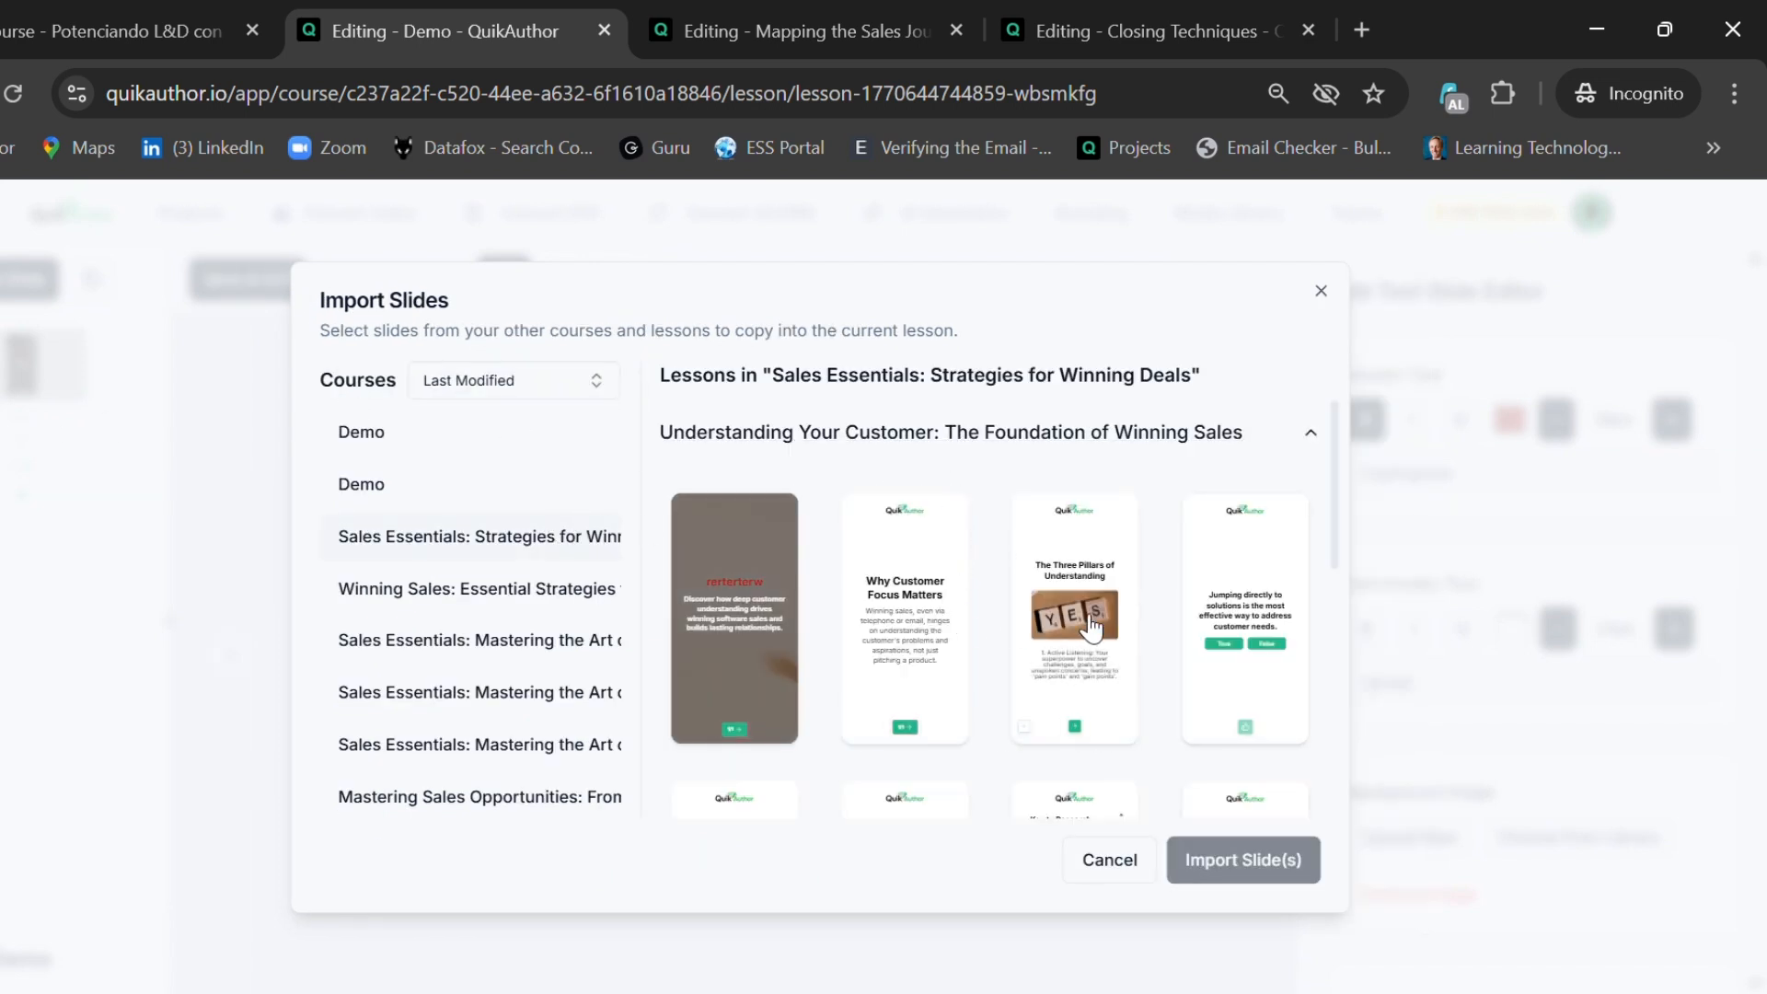
pyautogui.click(1091, 629)
pyautogui.click(1203, 865)
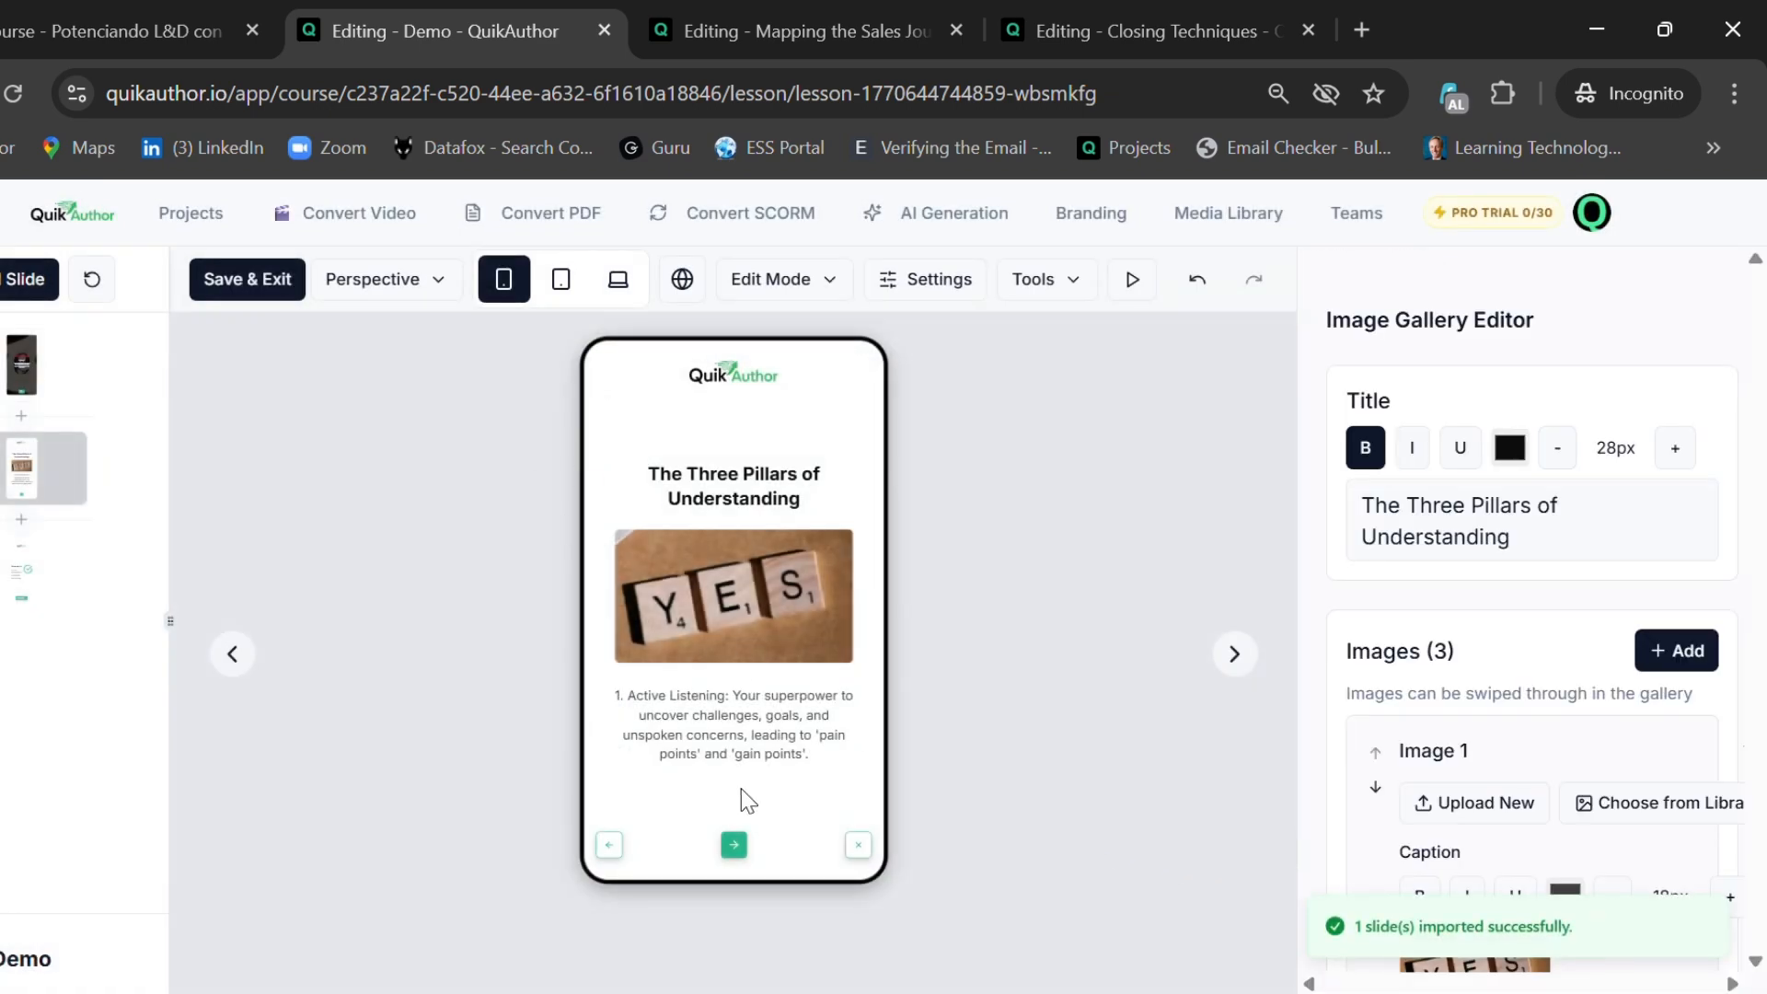
# - Page through the images of the imported "The Three Pillars of Understanding" gallery slide
pyautogui.click(733, 844)
pyautogui.click(731, 844)
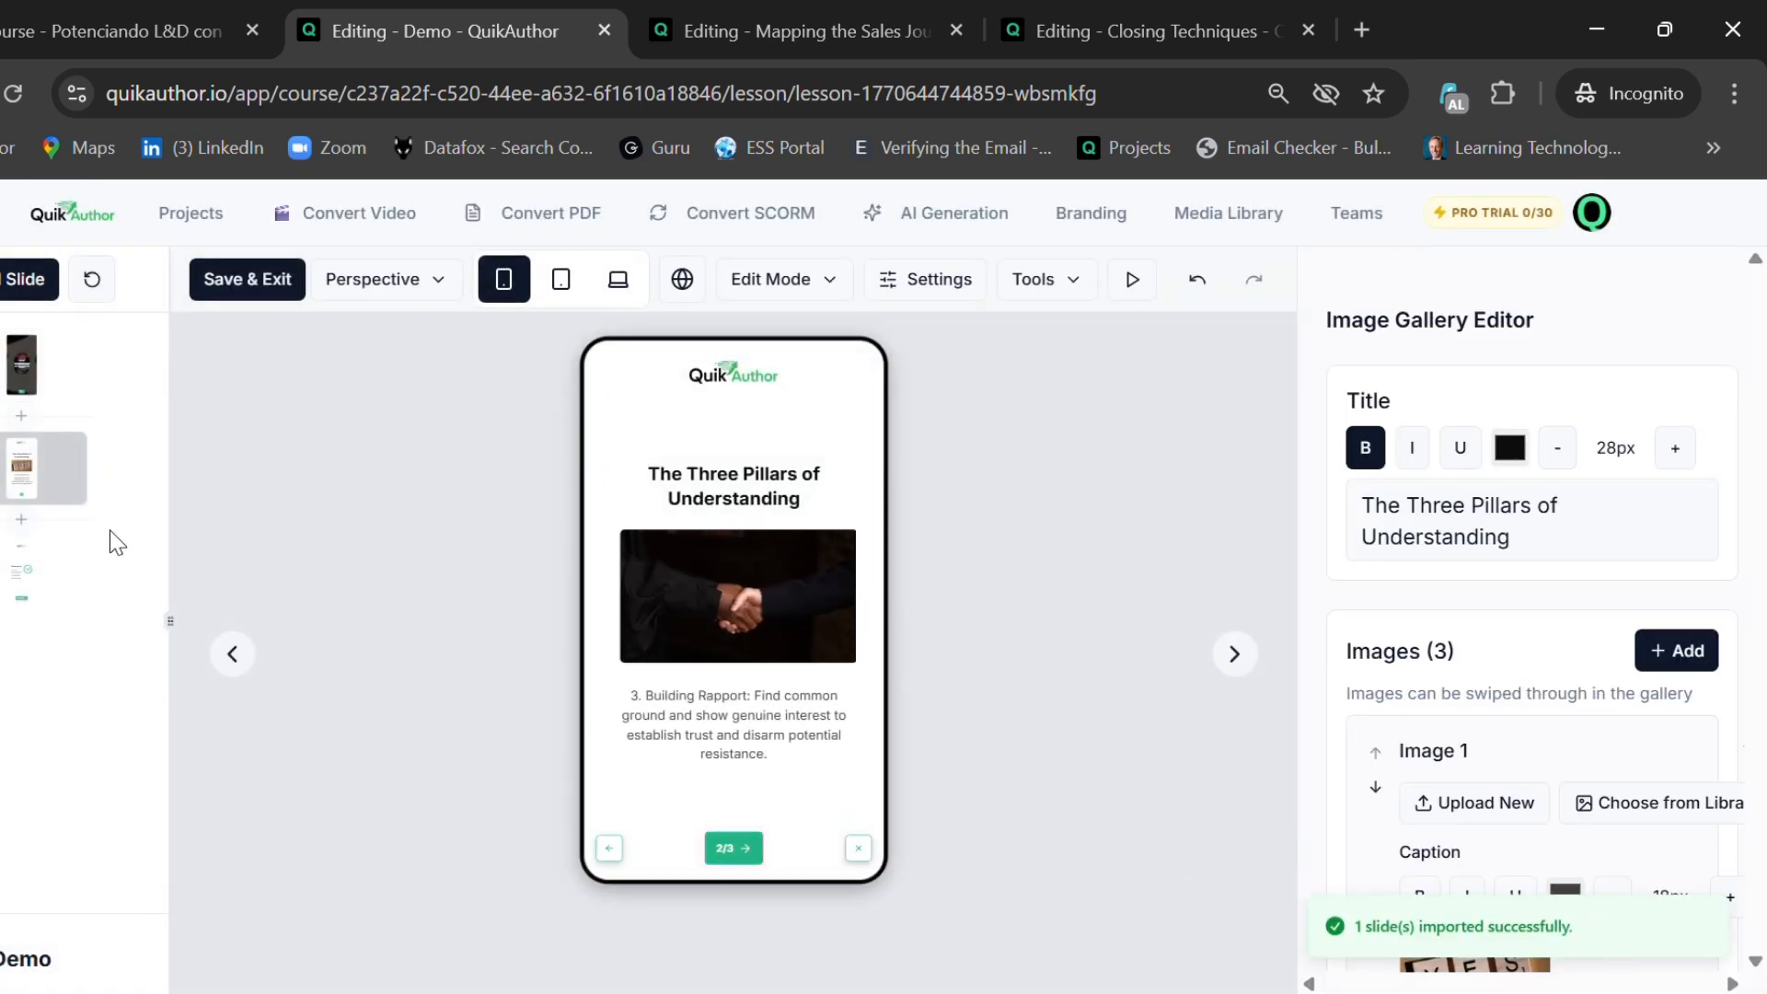
# - Add a Flip Cards slide after "The Three Pillars of Understanding" and try flipping its cards in the preview
pyautogui.click(22, 520)
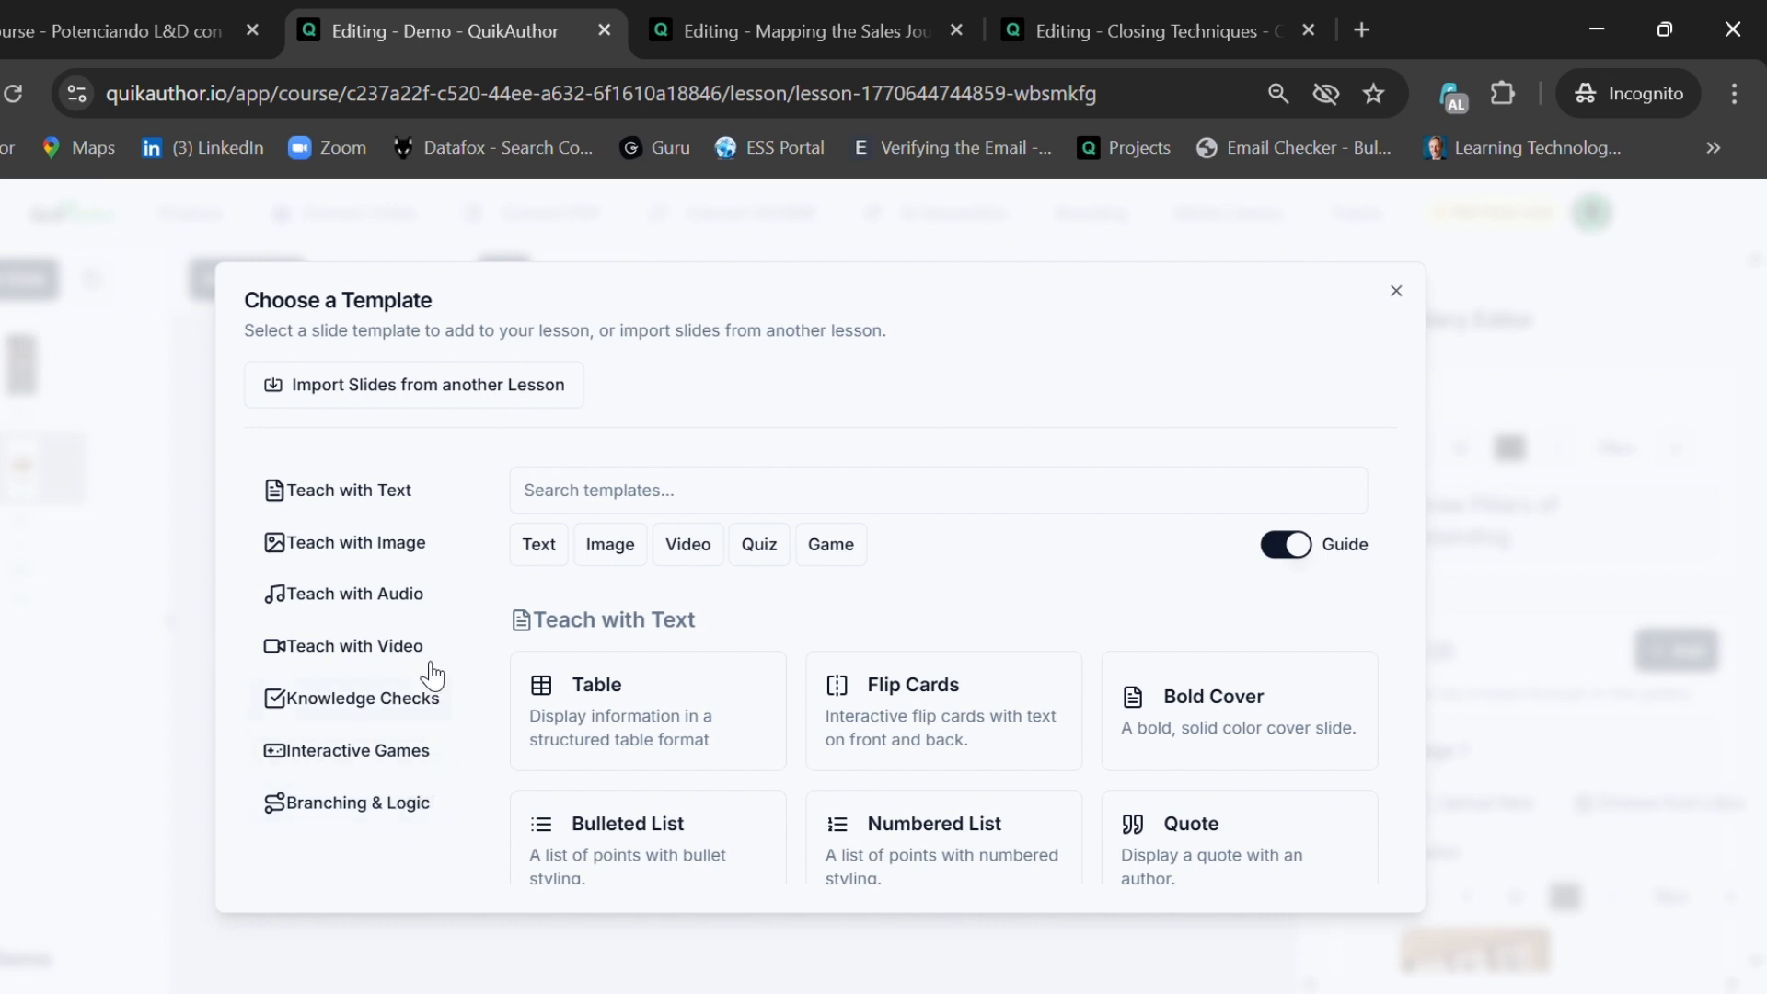
pyautogui.click(545, 546)
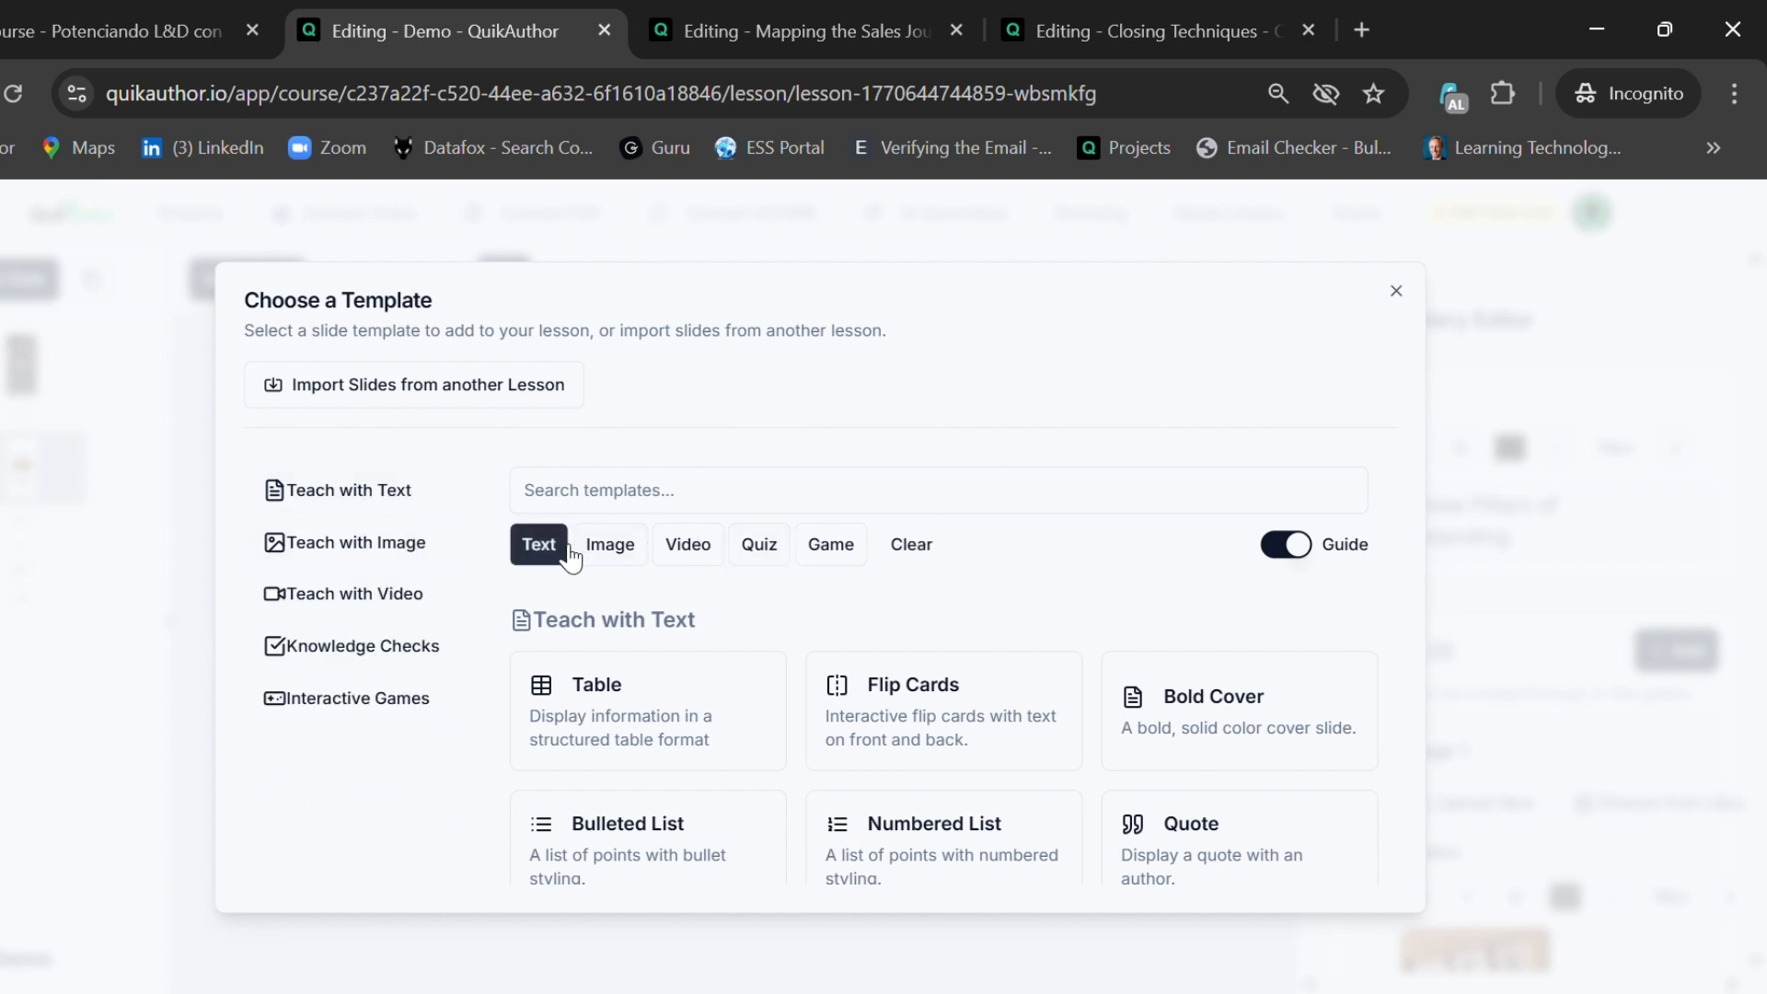
pyautogui.click(568, 550)
pyautogui.click(642, 552)
pyautogui.click(646, 555)
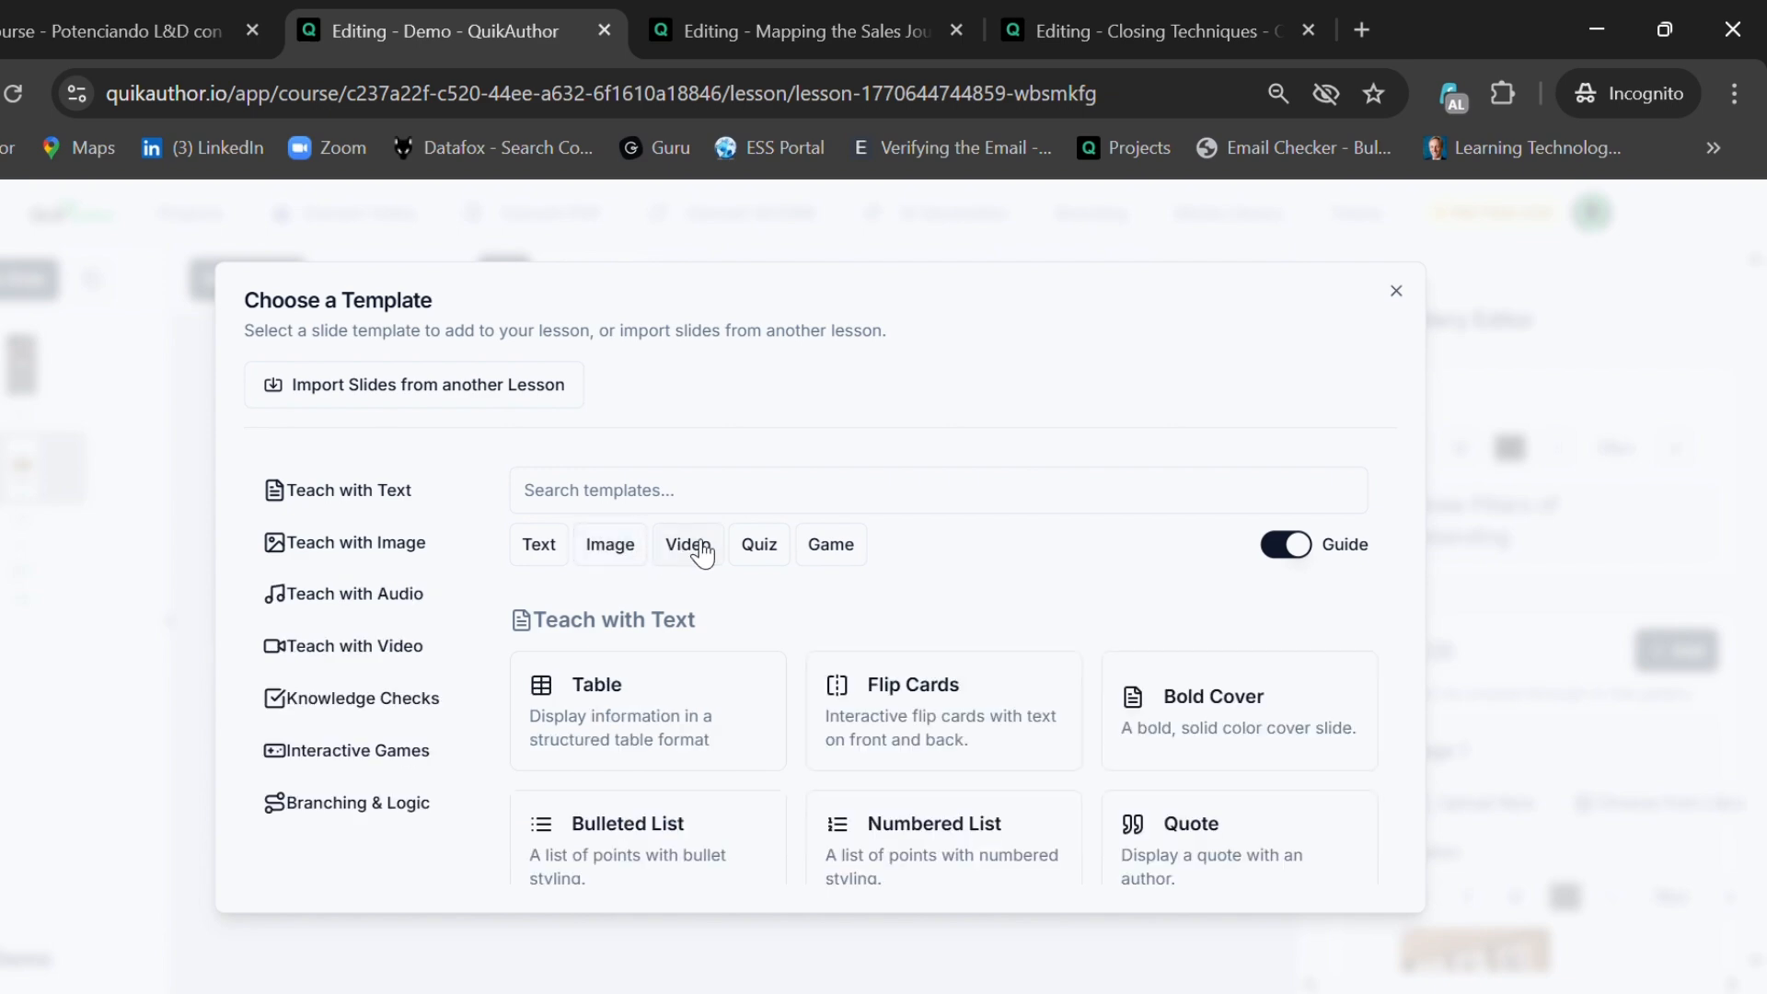
pyautogui.click(697, 551)
pyautogui.click(696, 550)
pyautogui.click(979, 739)
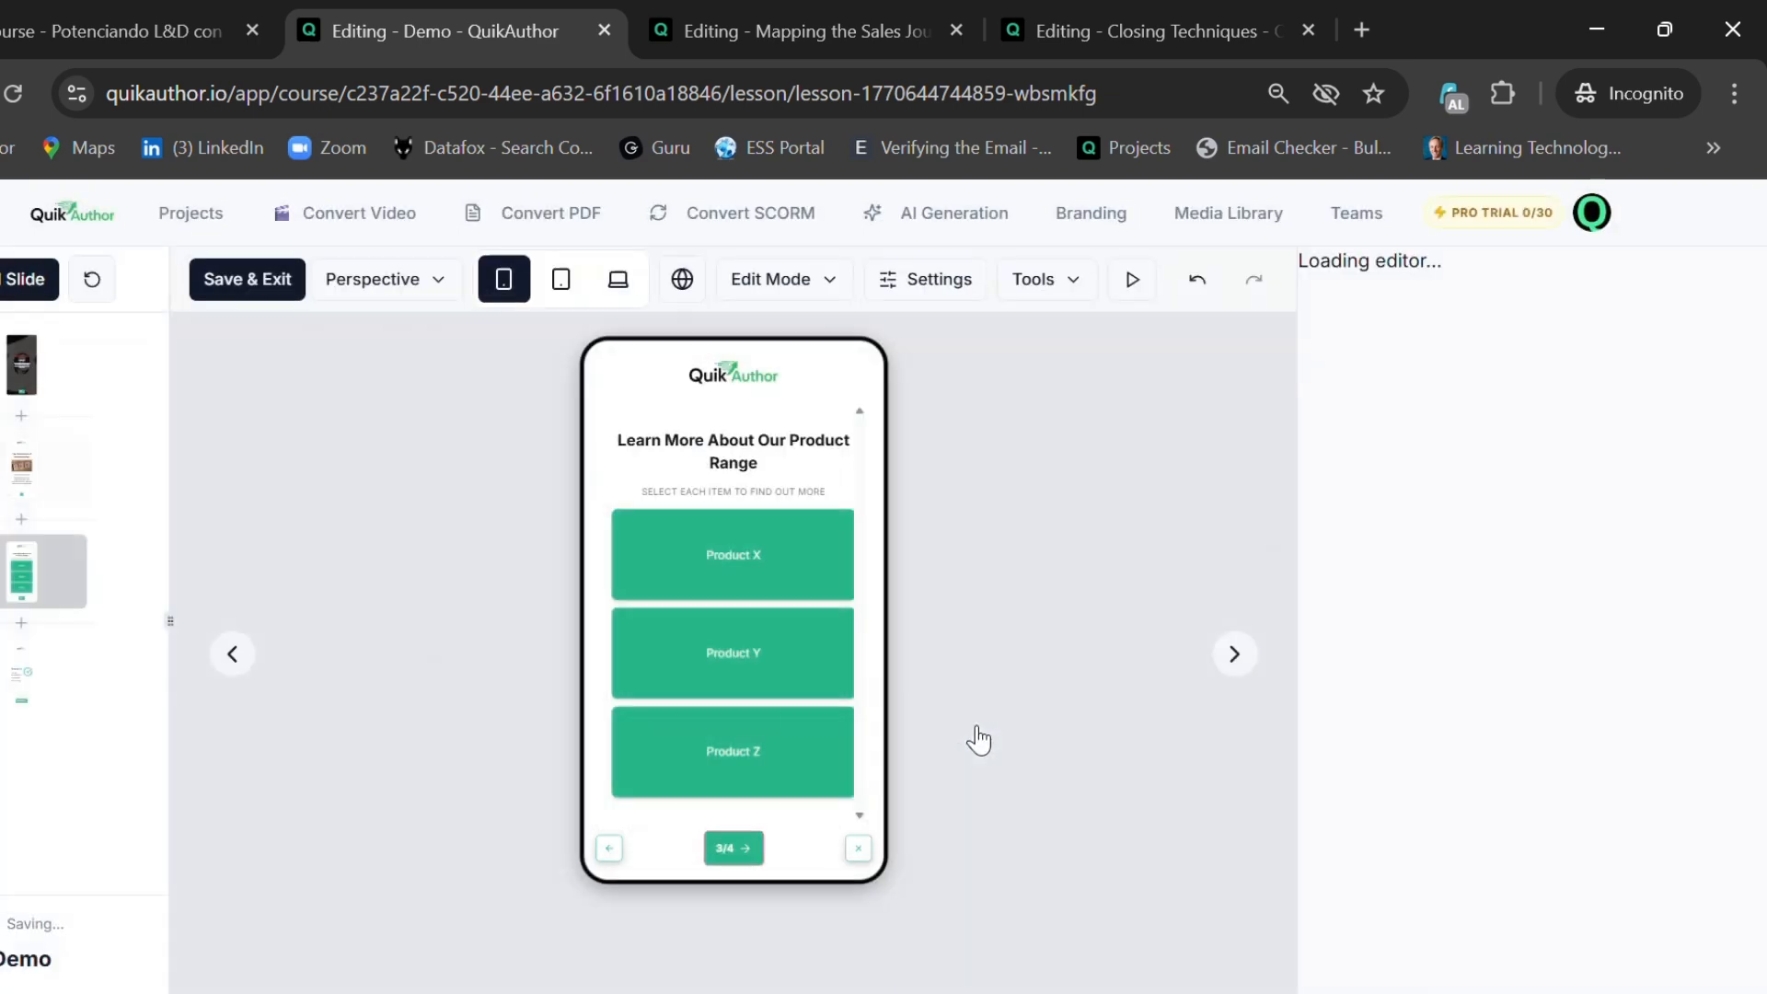
pyautogui.click(798, 561)
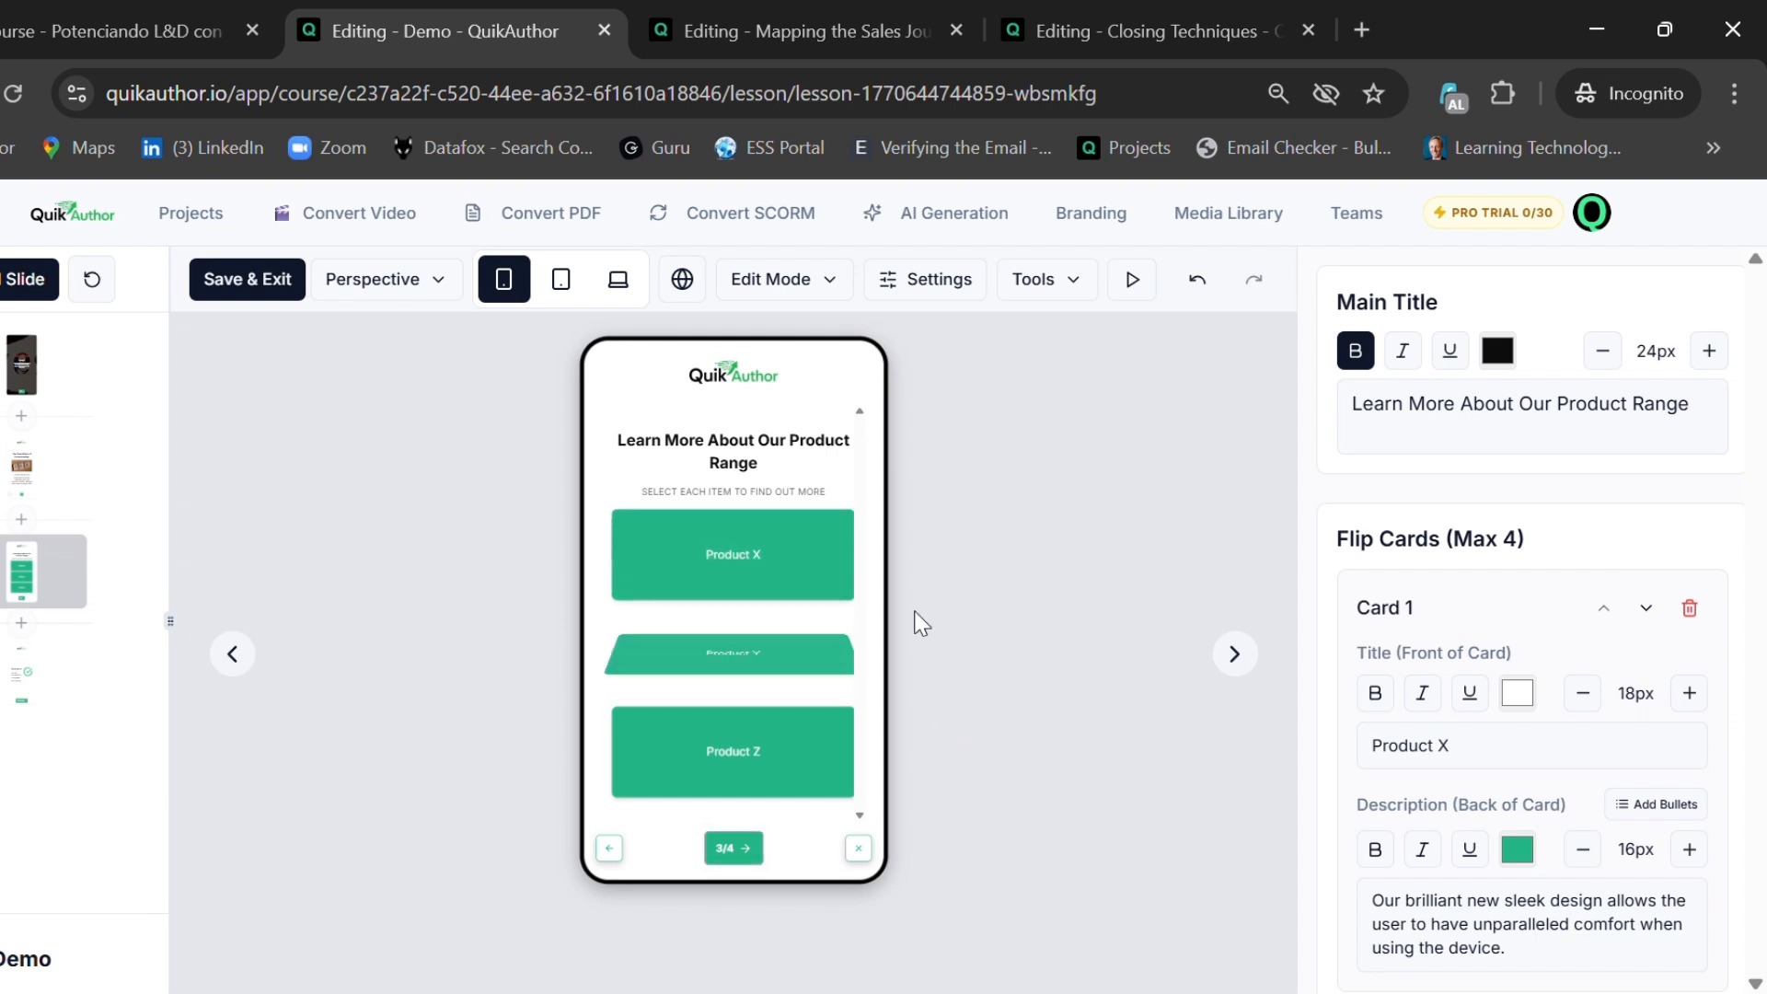
# - Change the flip-card slide's main title to "jyjghj", and Card 1's title to "hgj" and its description to "ghjgh"
pyautogui.moveTo(1692, 405); pyautogui.dragTo(1349, 405)
pyautogui.write('jyjghj')
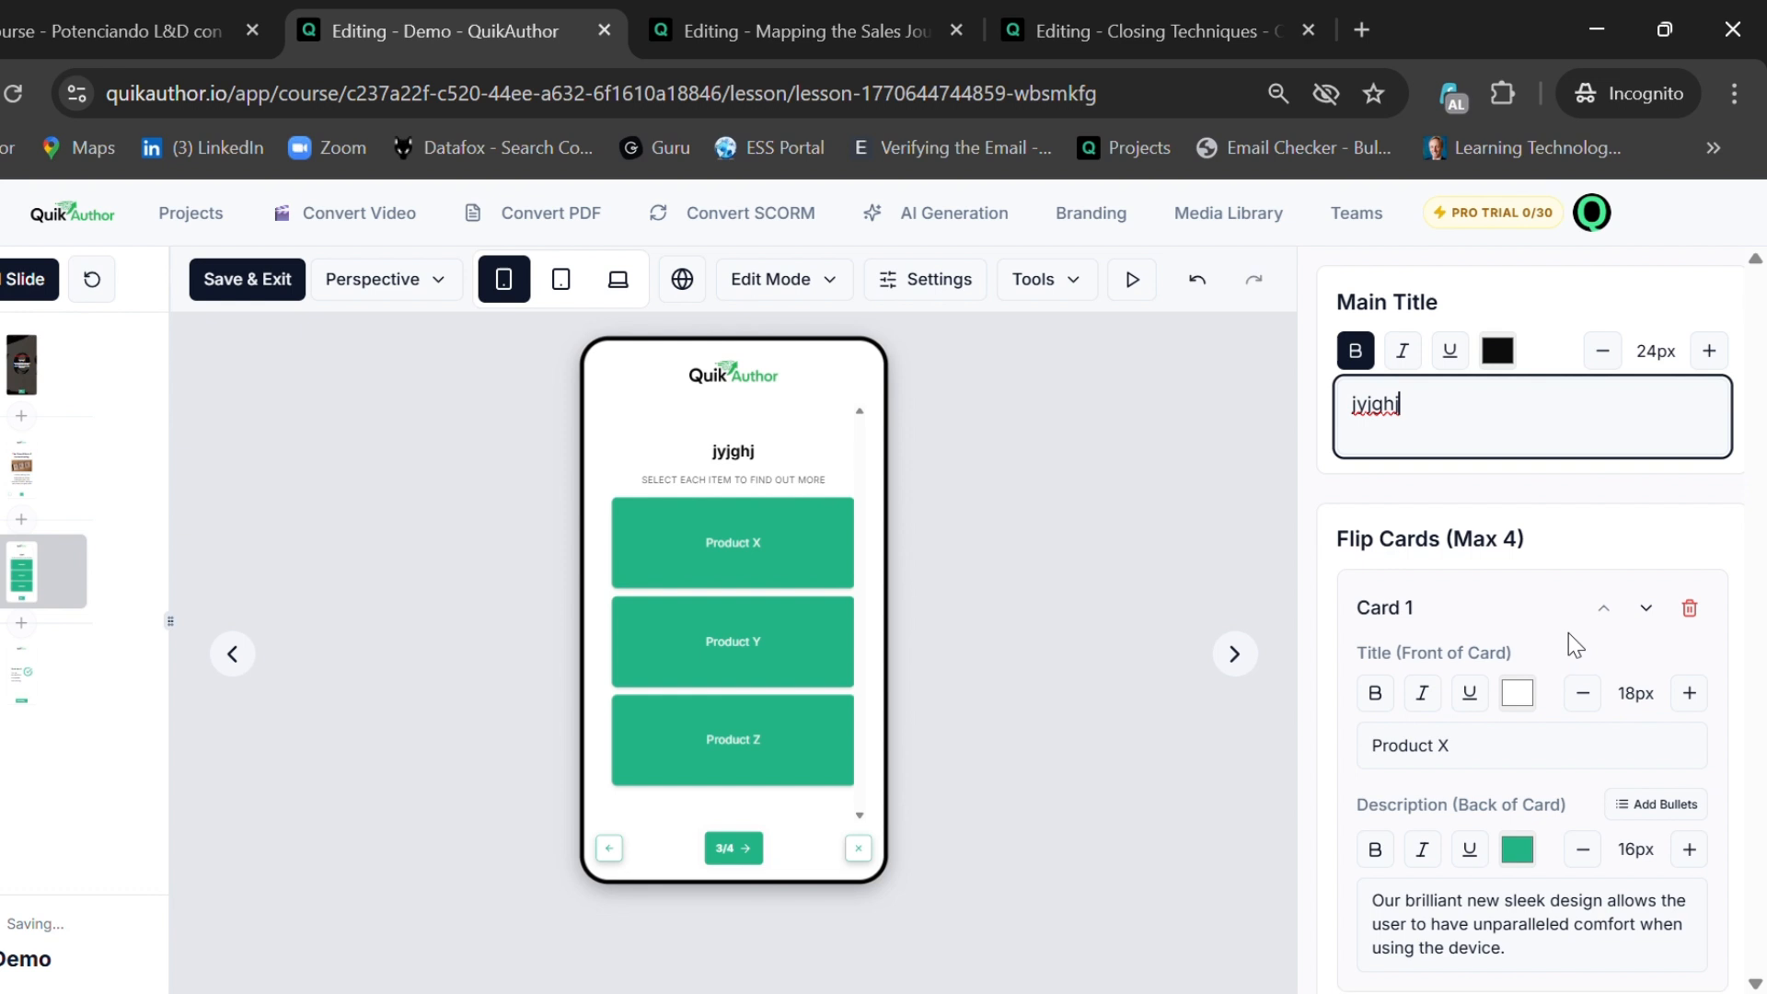
pyautogui.scroll(-2, 1564, 635)
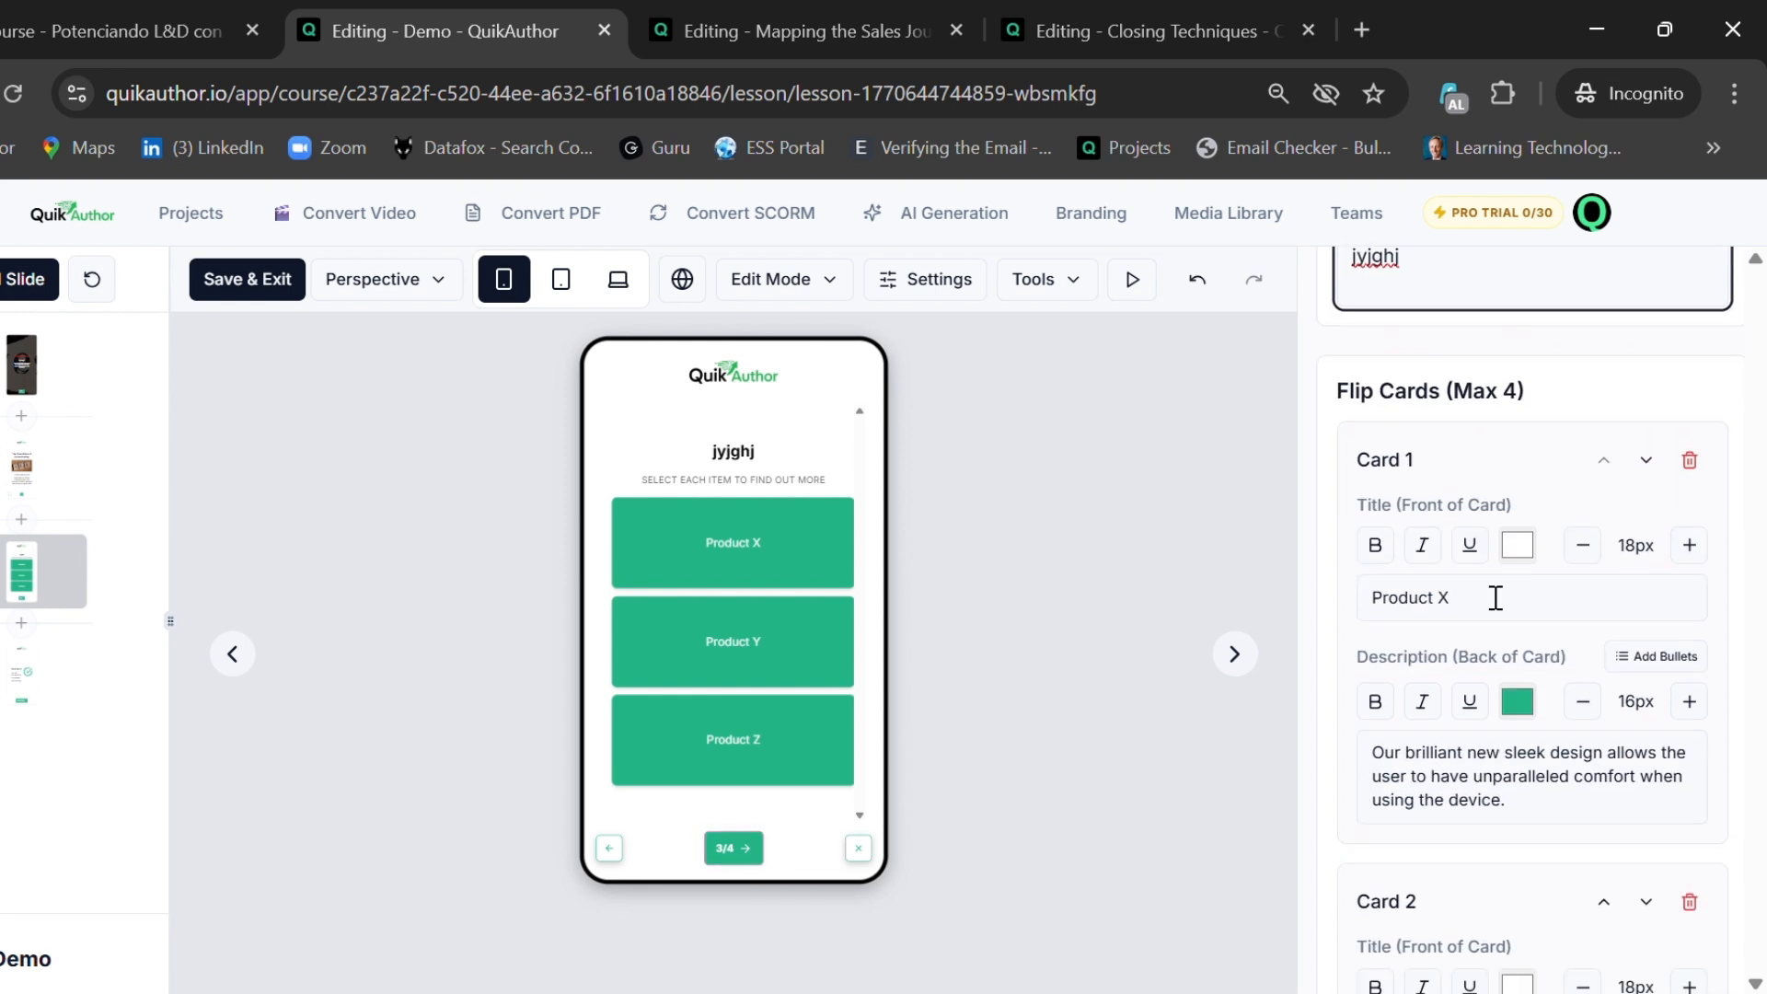
pyautogui.moveTo(1495, 599); pyautogui.dragTo(1325, 607)
pyautogui.write('hgj')
pyautogui.moveTo(1532, 815); pyautogui.dragTo(1341, 742)
pyautogui.write('ghjgh')
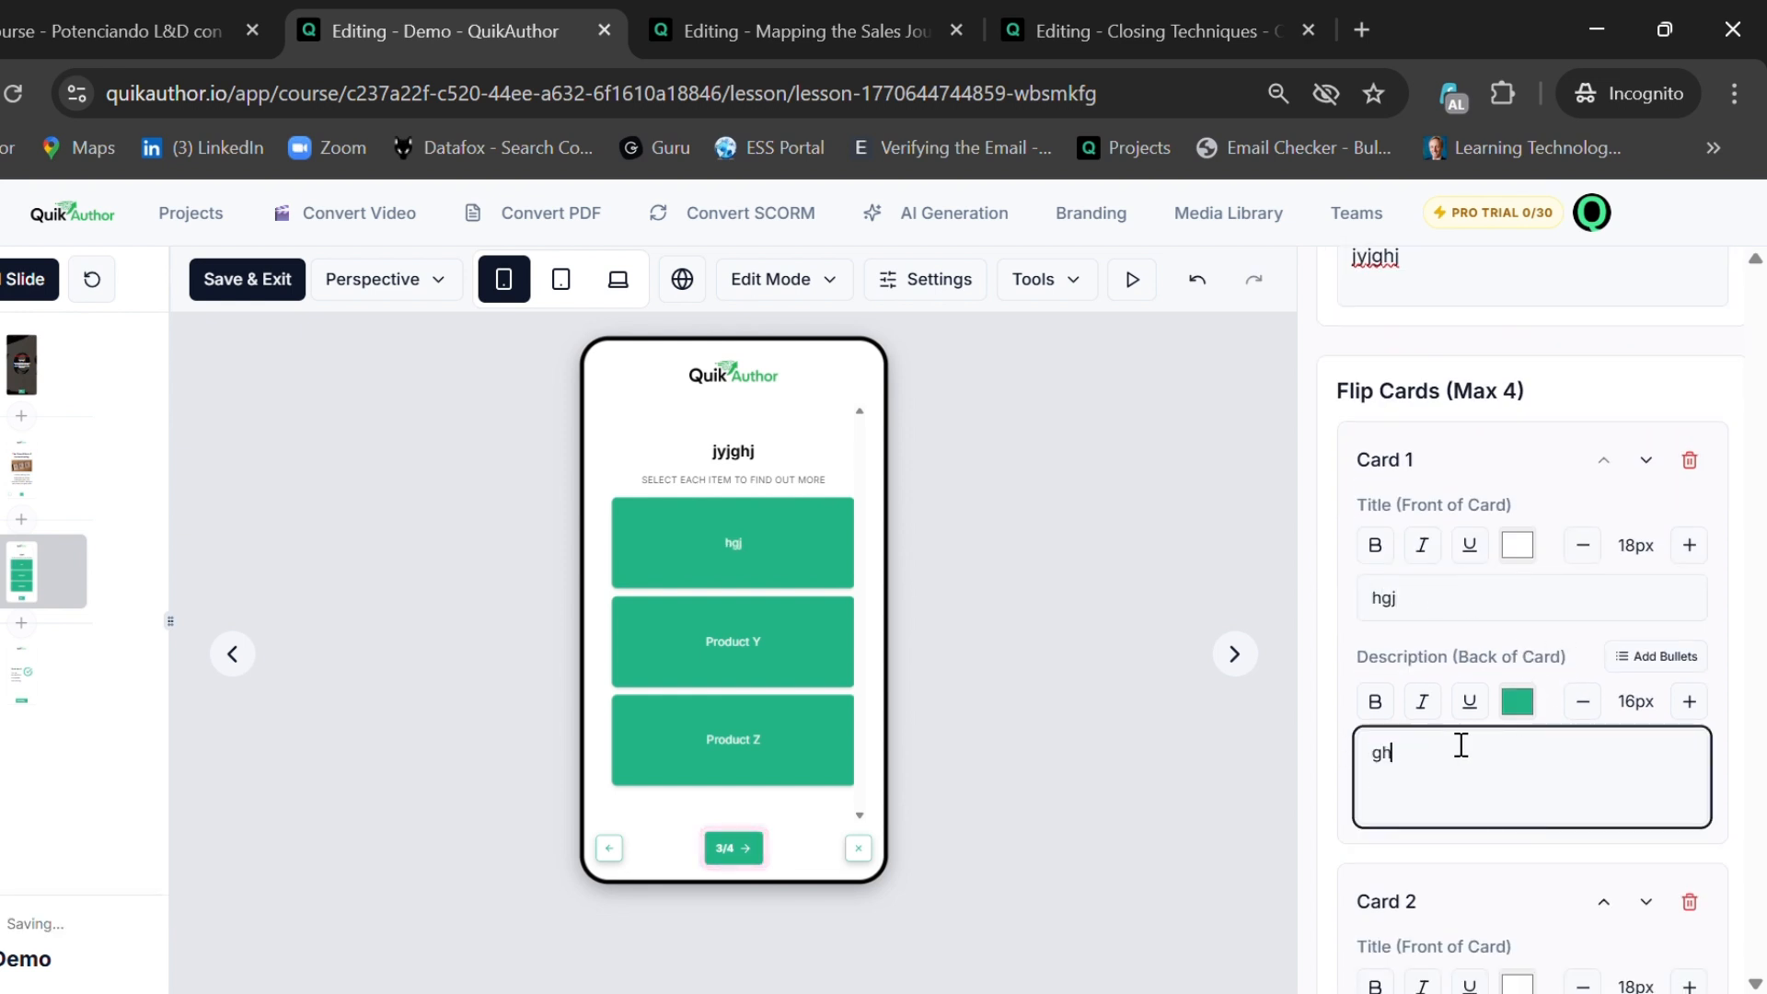
# - Color Card 1's front title dark red and increase its font size to 24px
pyautogui.click(1528, 549)
pyautogui.click(1419, 631)
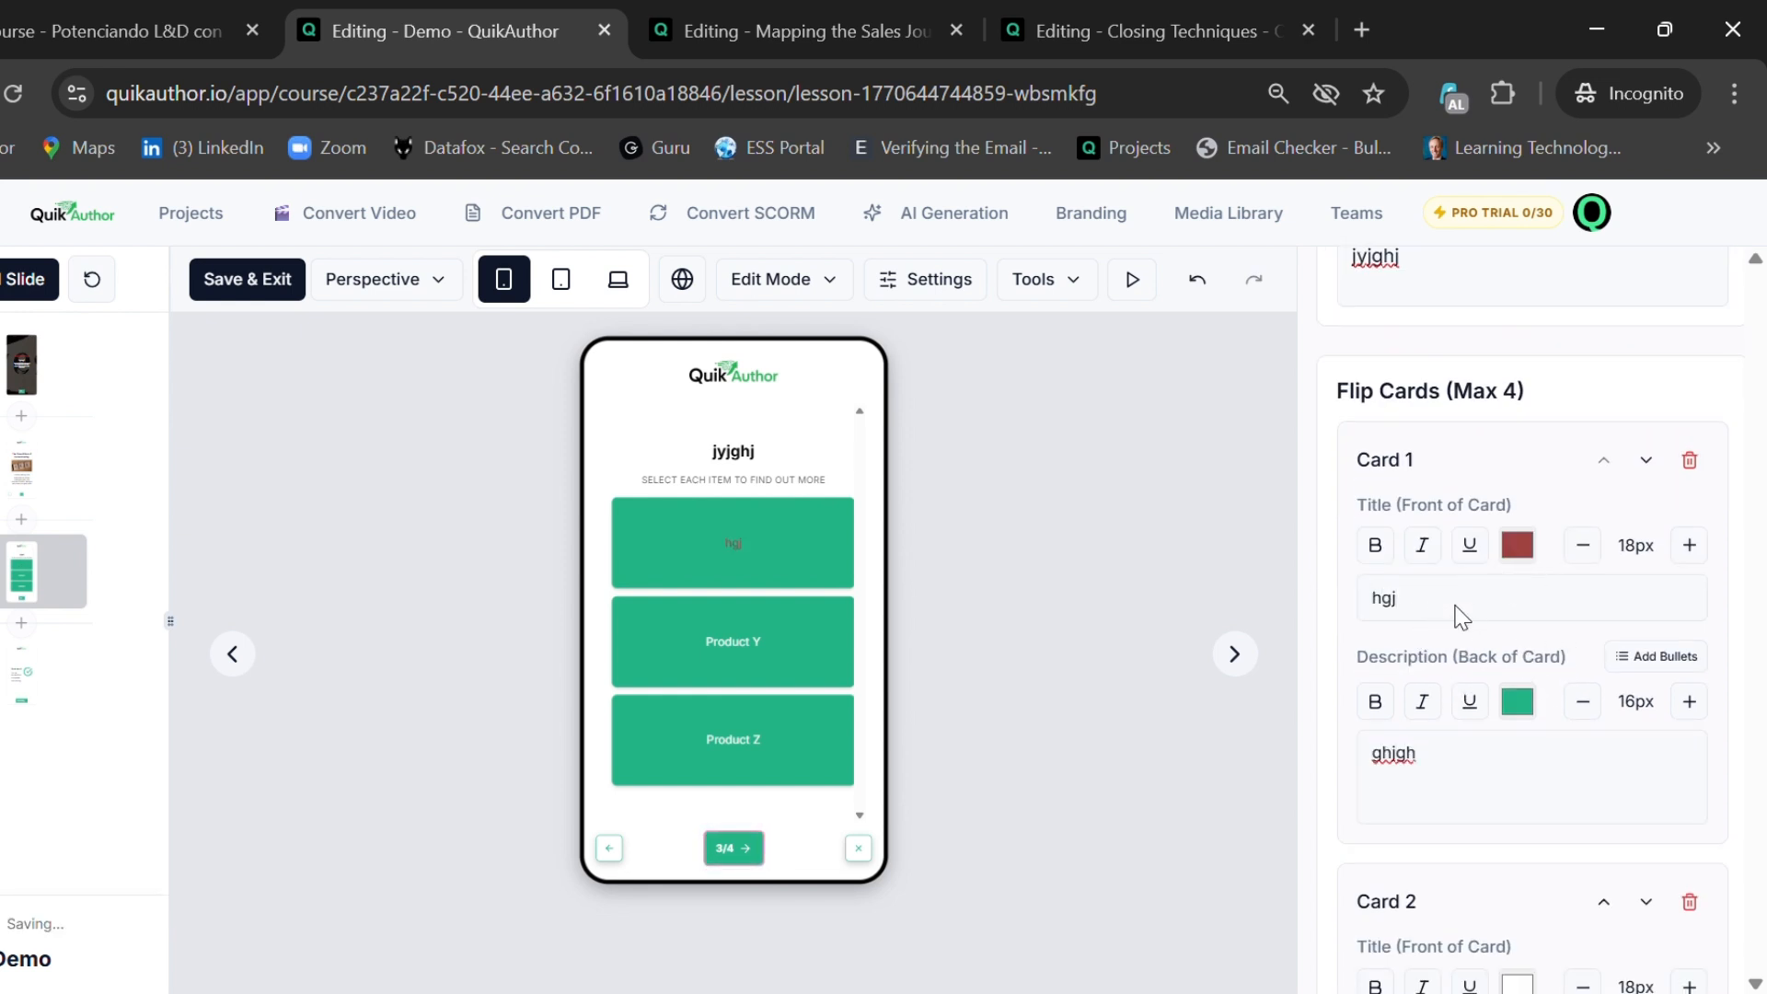
pyautogui.click(1706, 543)
pyautogui.click(1706, 543)
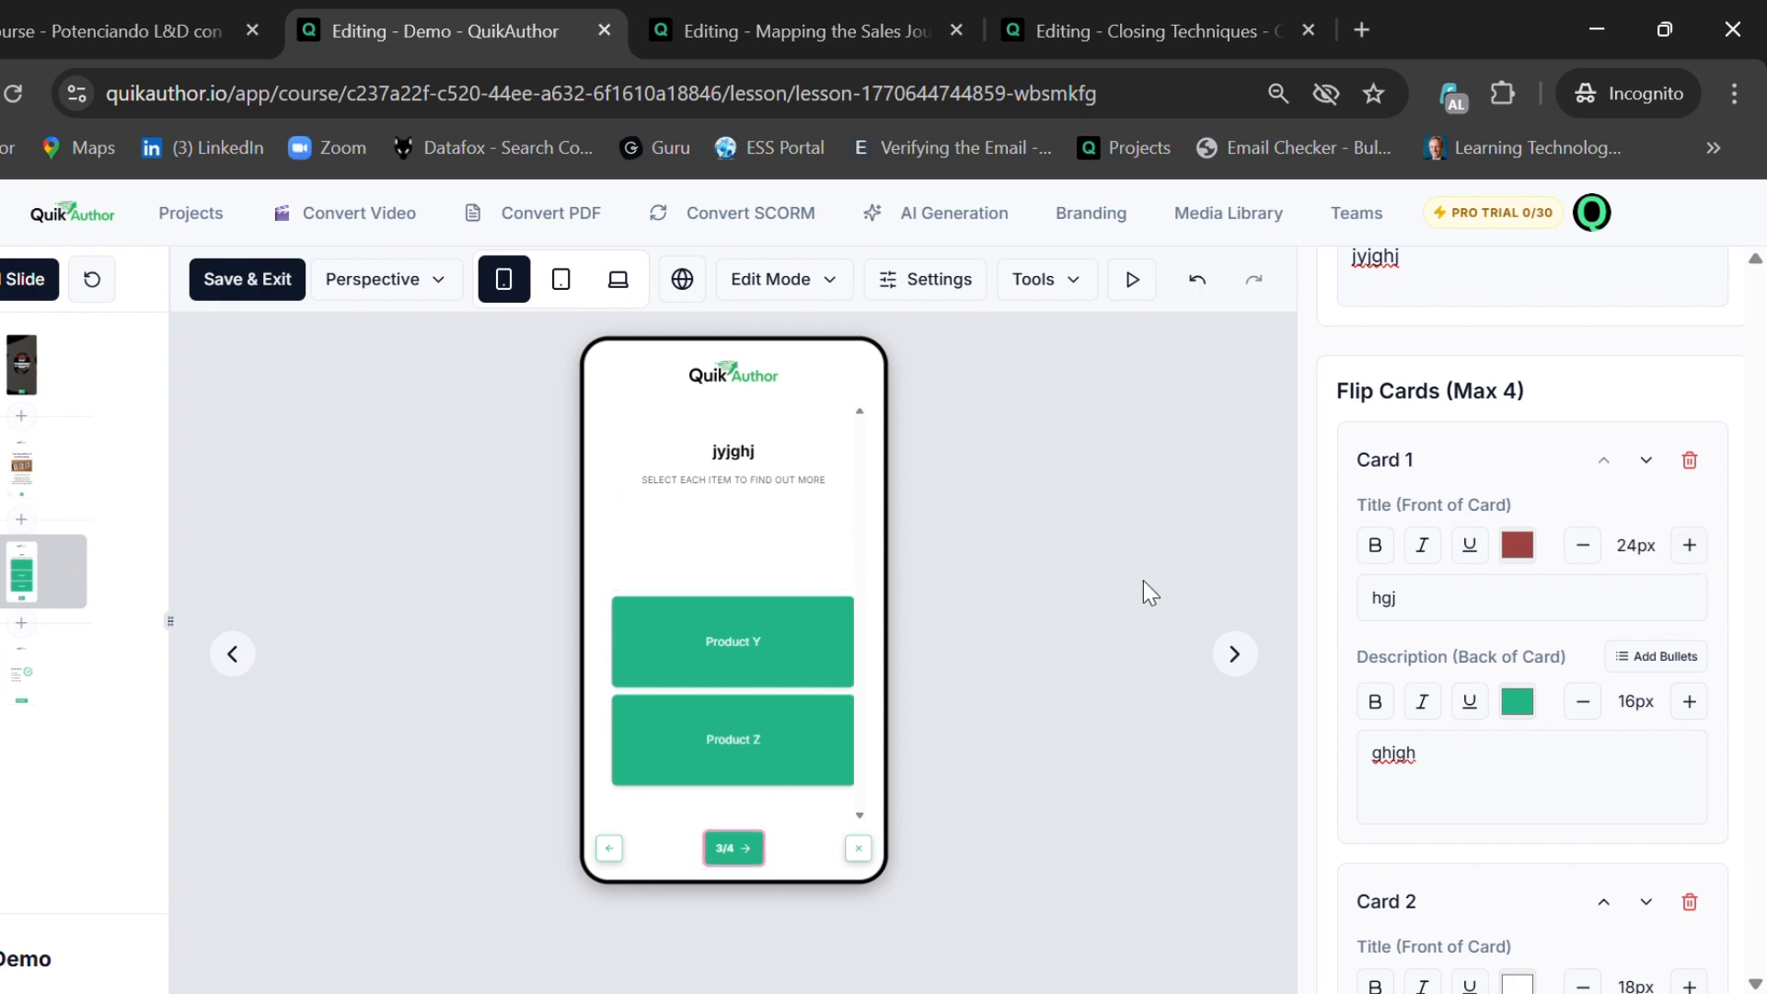
# - Replace the flip-card slide's prompt text with "ghgfhgfhgf"
pyautogui.scroll(-1, 1463, 596)
pyautogui.scroll(-10, 1464, 596)
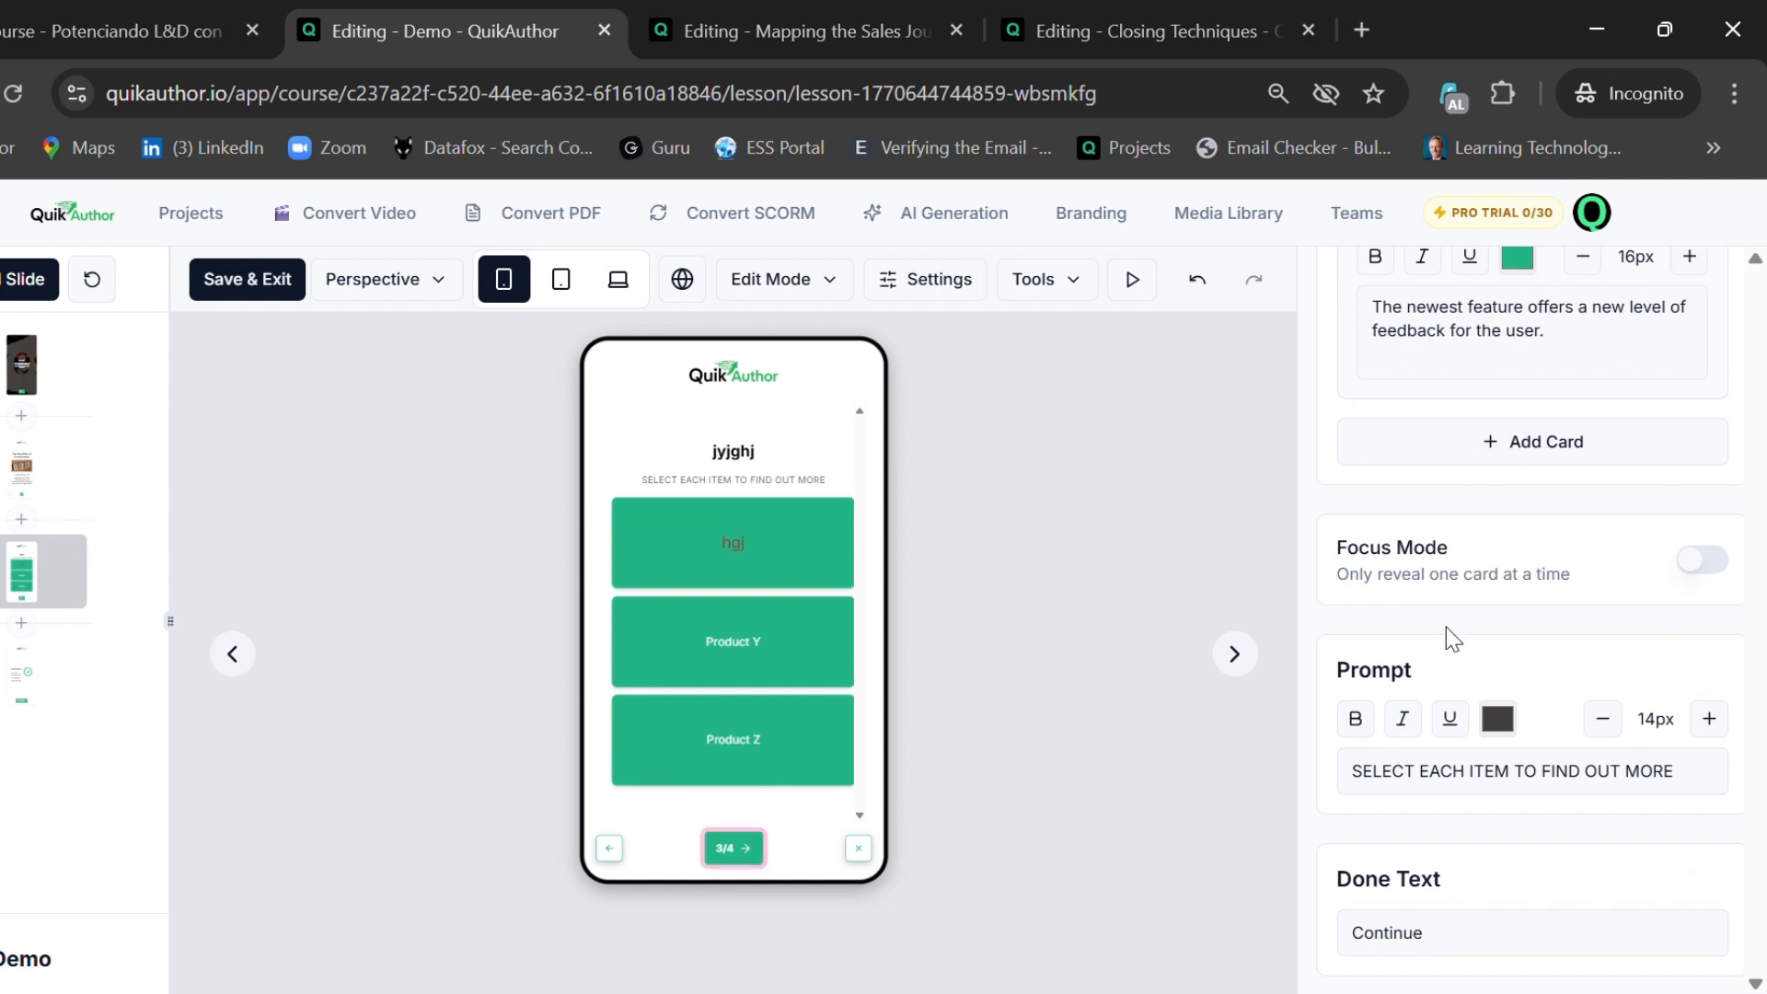
pyautogui.tripleClick(1713, 792)
pyautogui.write('ghgfhgfhgf')
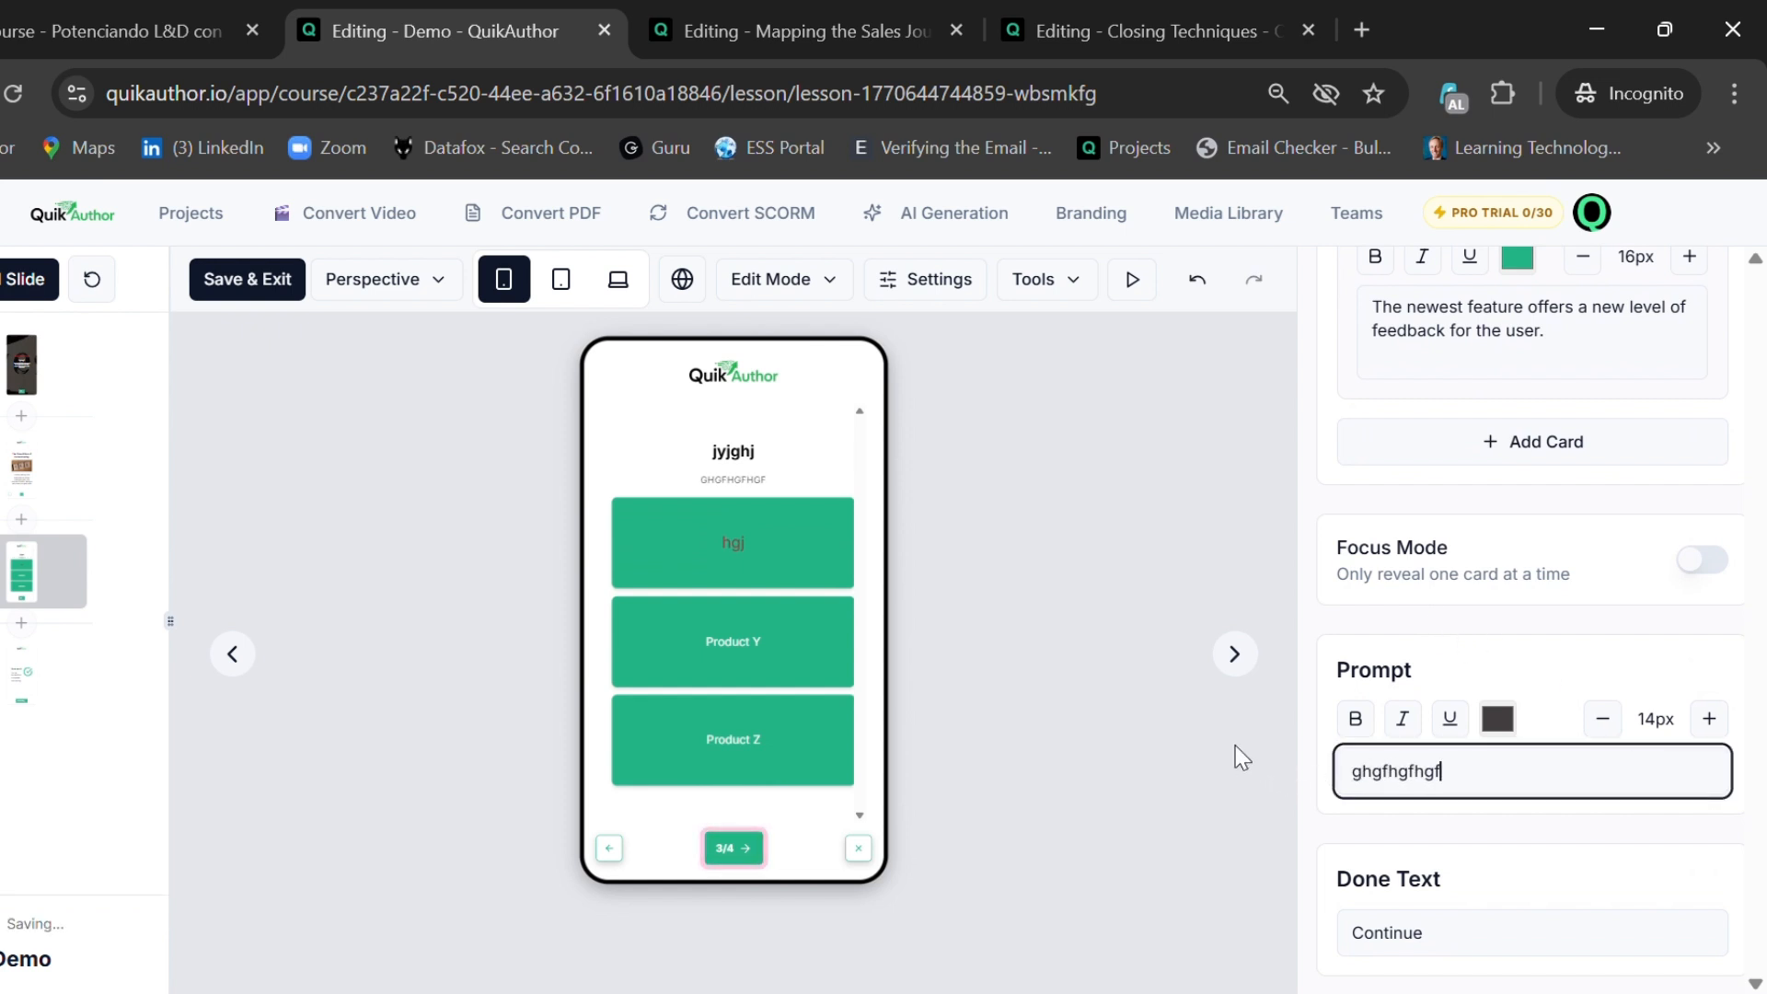
# - Insert a Before & After slide between the image gallery and flip-card slides, and try its comparison slider
pyautogui.click(21, 519)
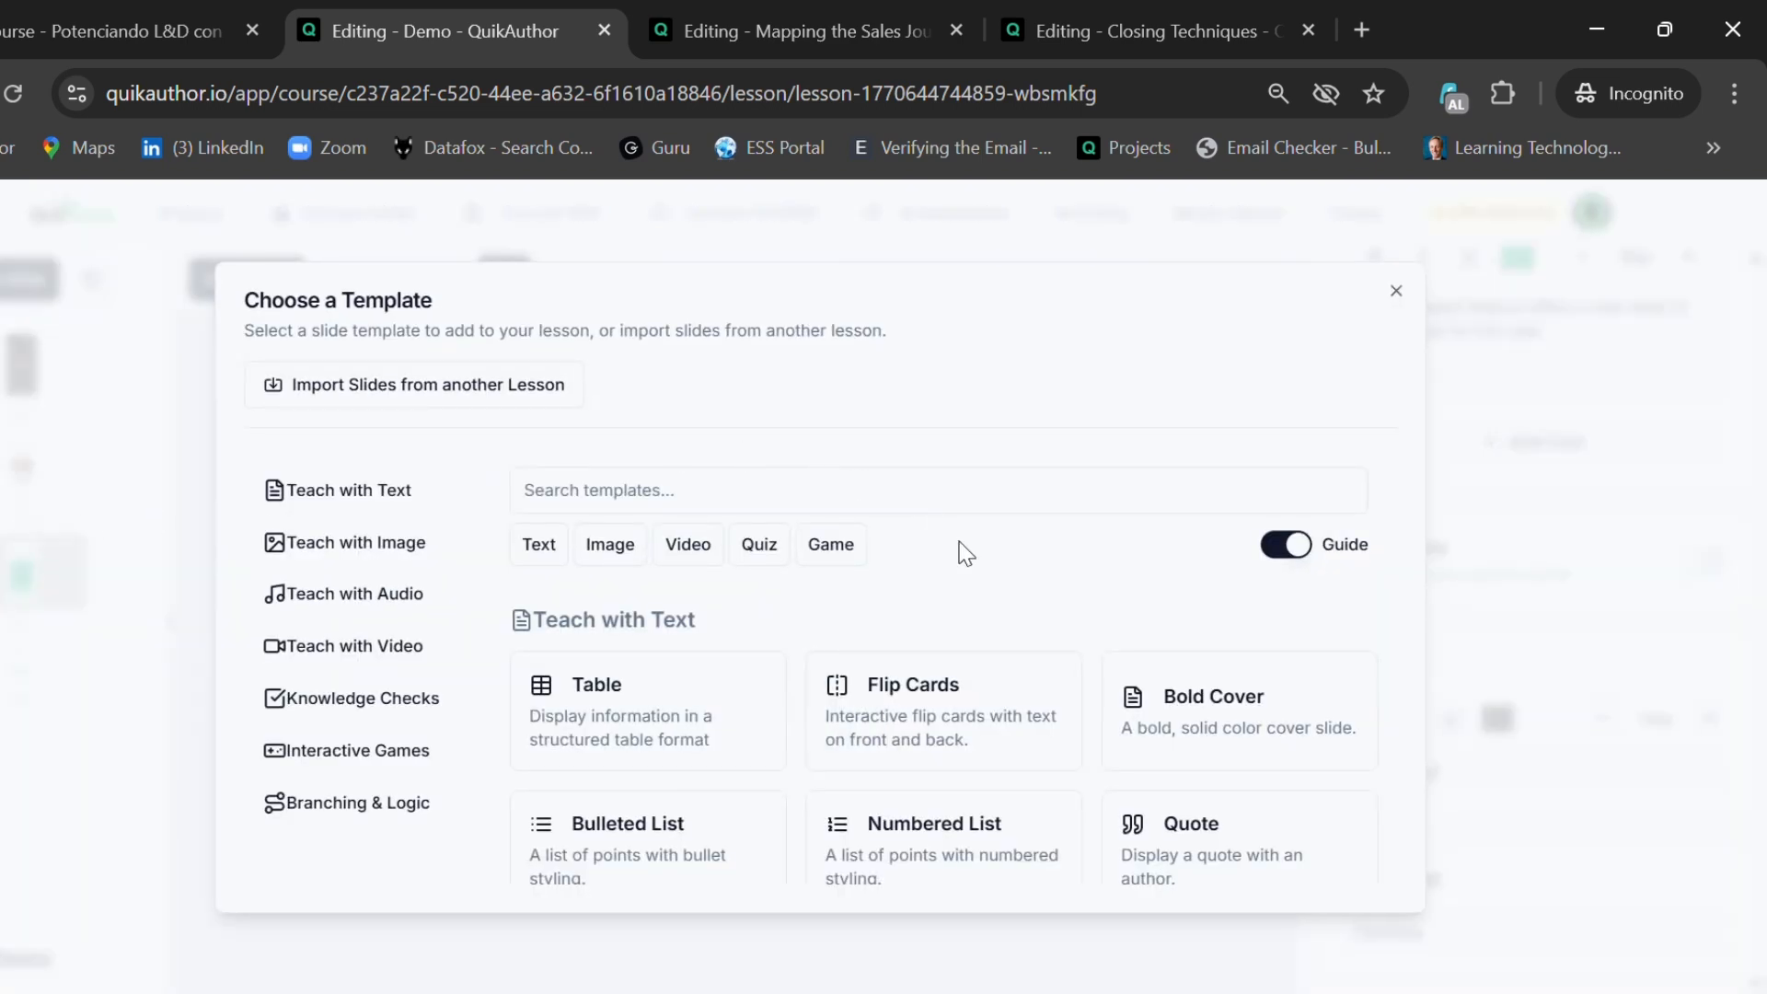
pyautogui.scroll(-5, 1043, 664)
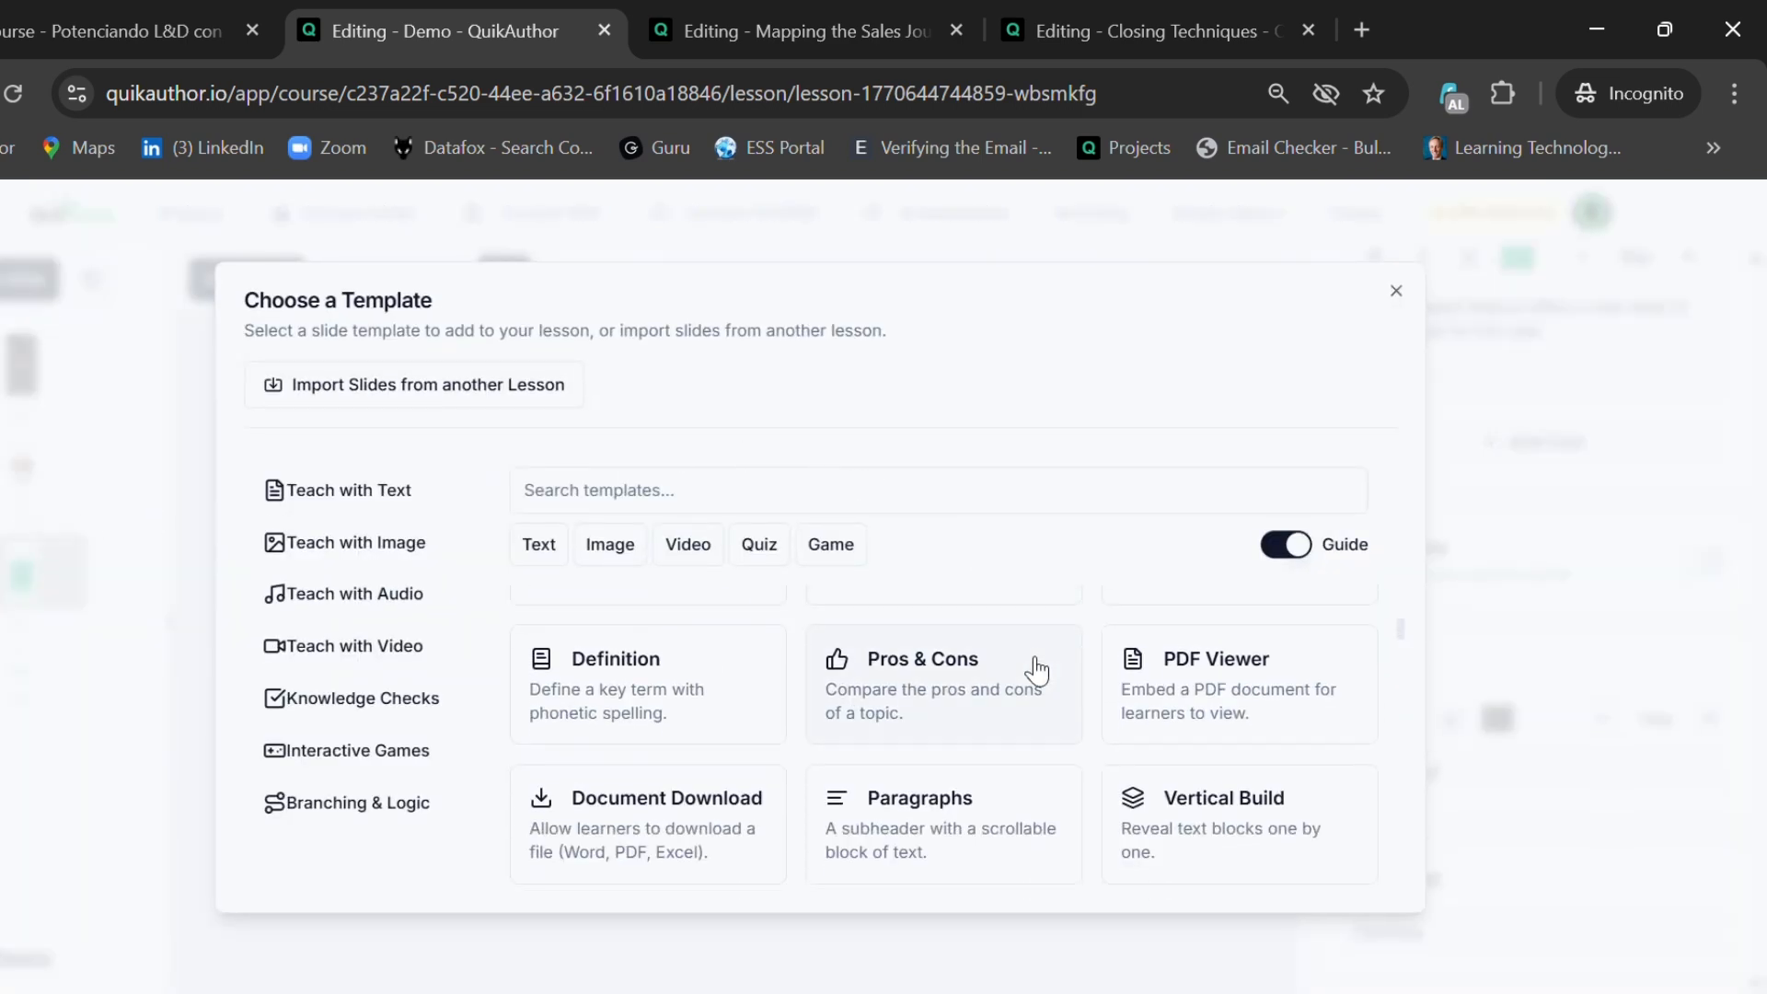
pyautogui.scroll(-5, 1049, 685)
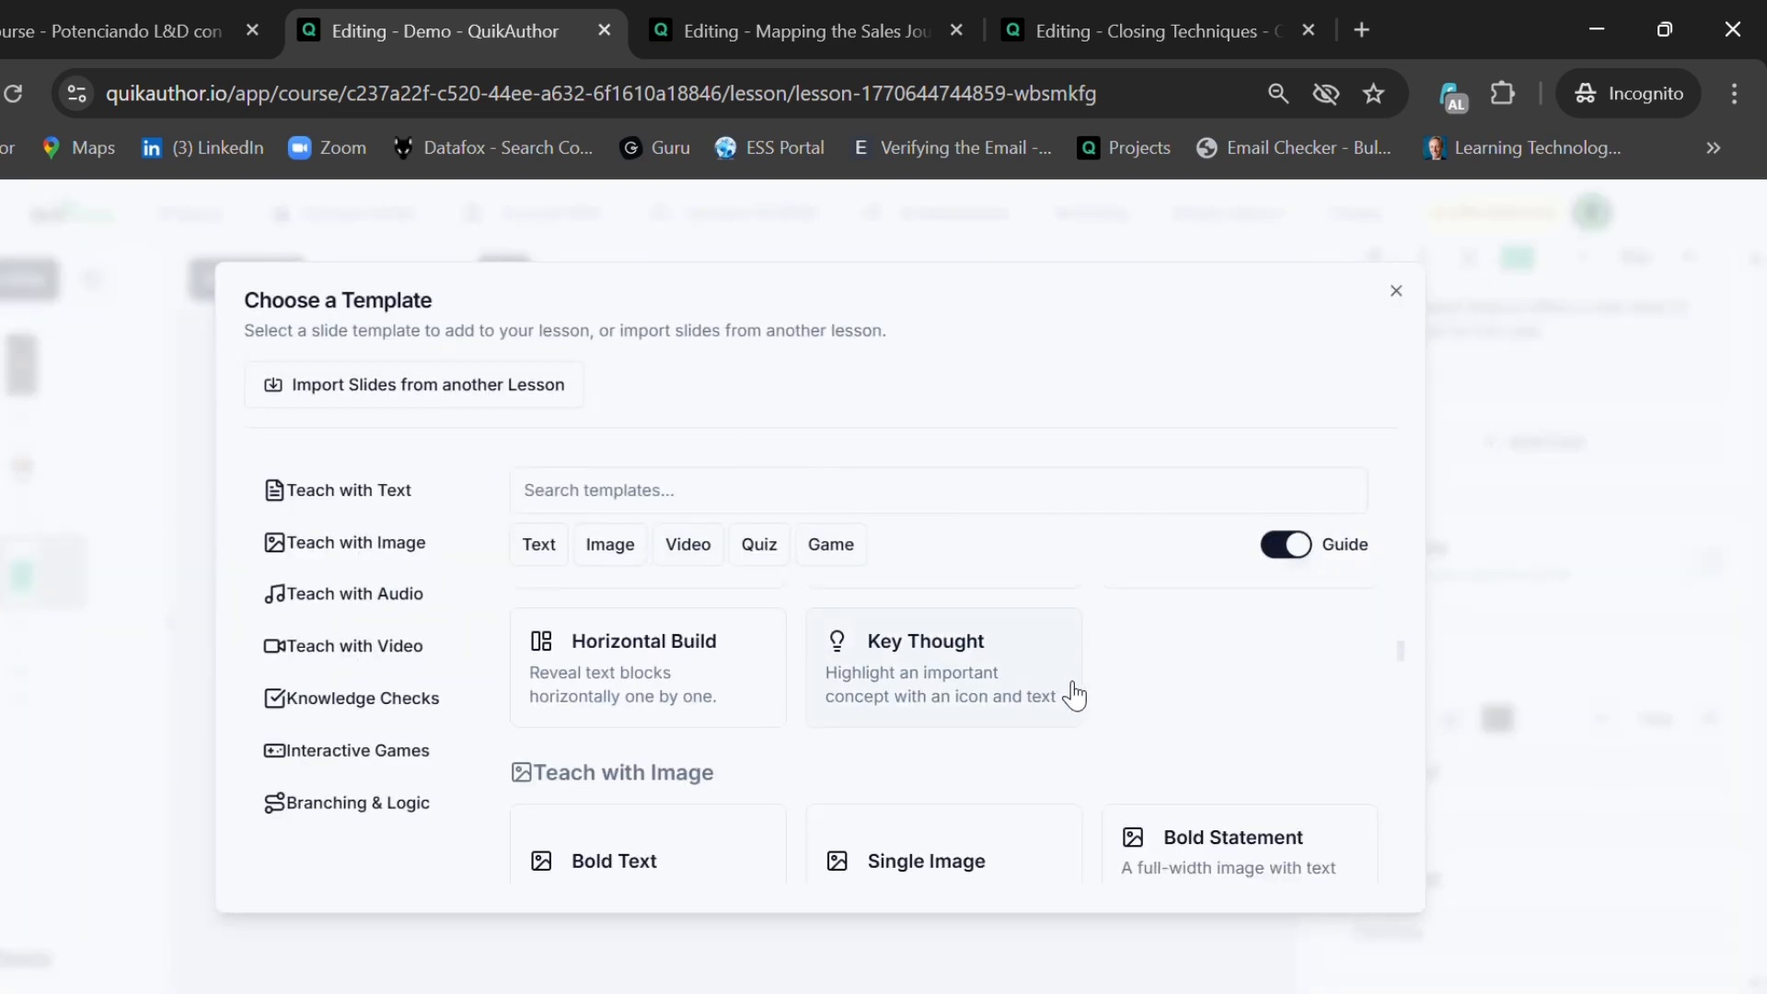
pyautogui.scroll(-1, 1064, 733)
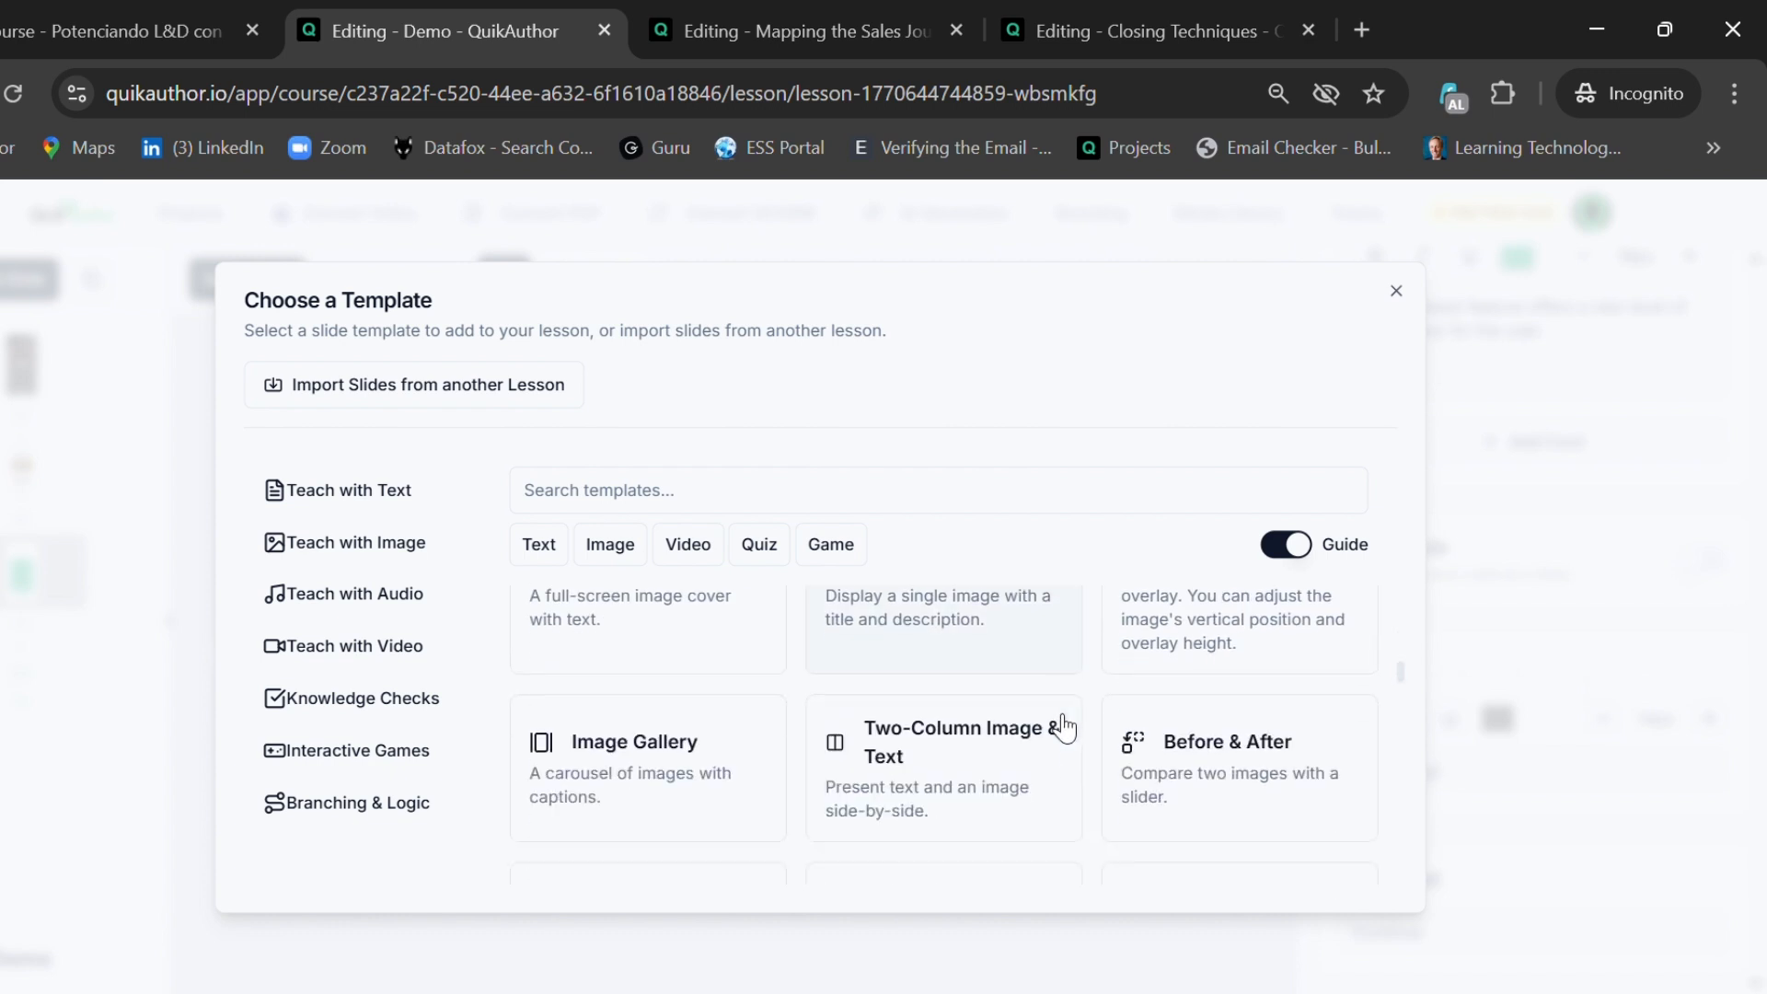
pyautogui.click(1229, 773)
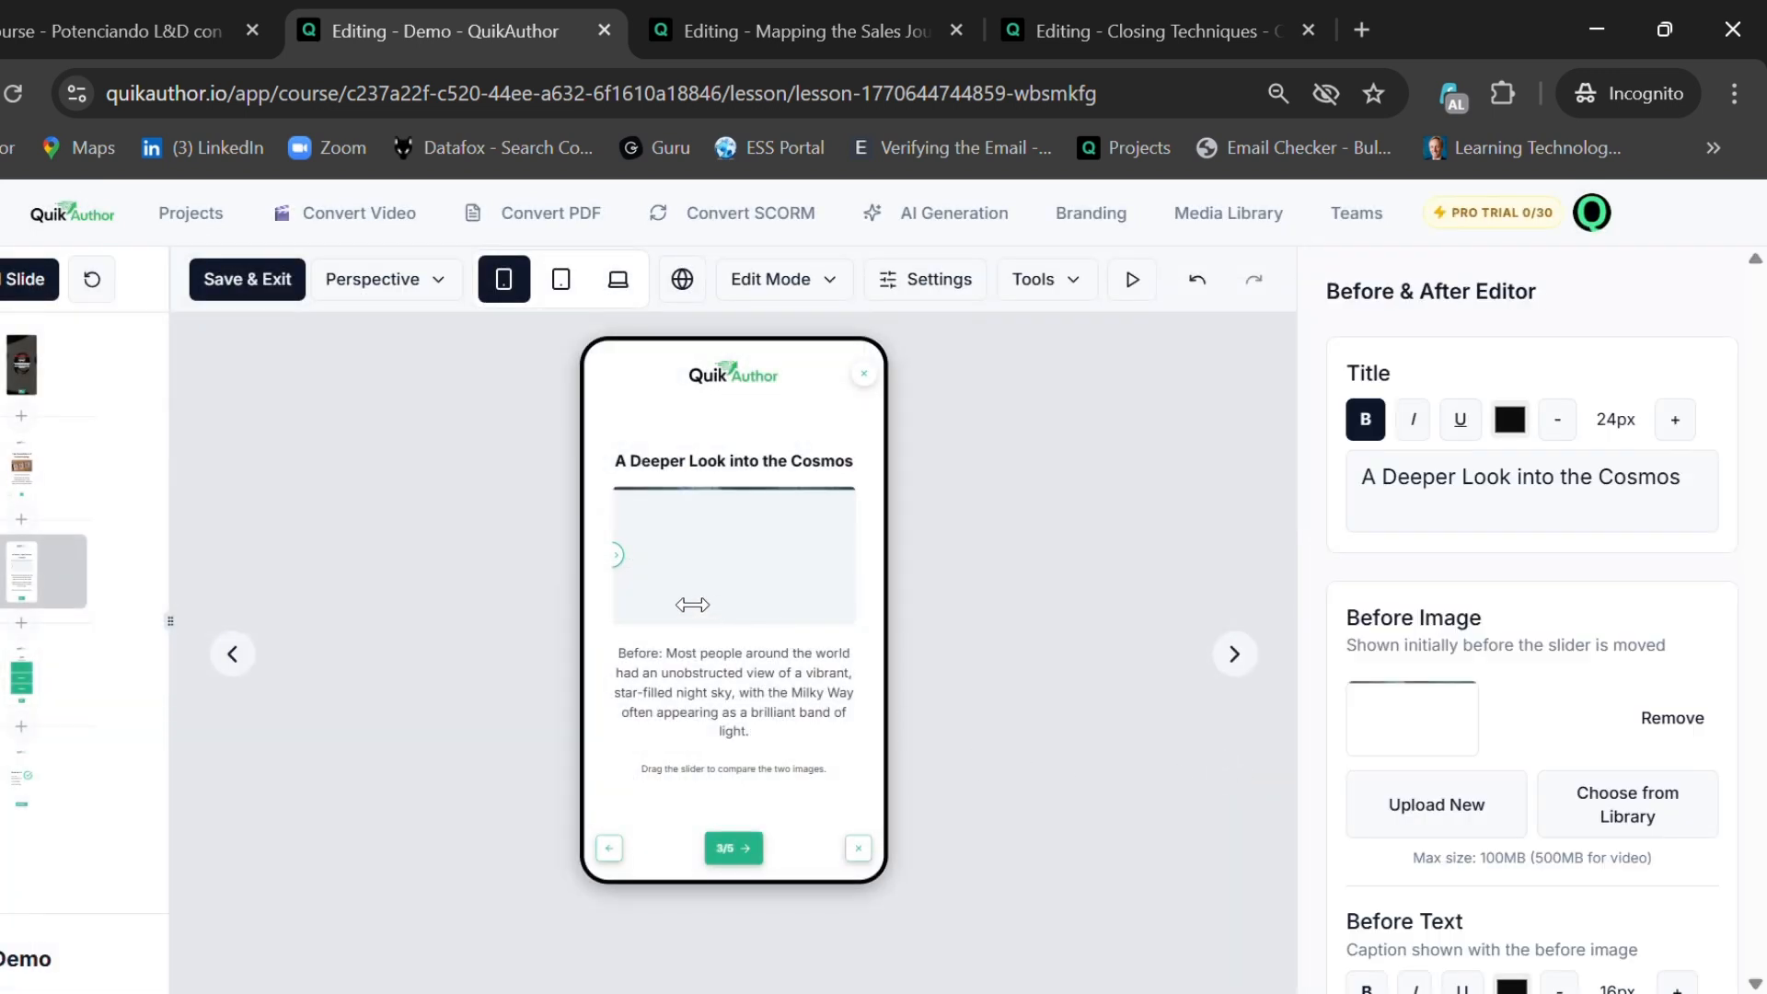
pyautogui.moveTo(645, 569); pyautogui.dragTo(583, 551)
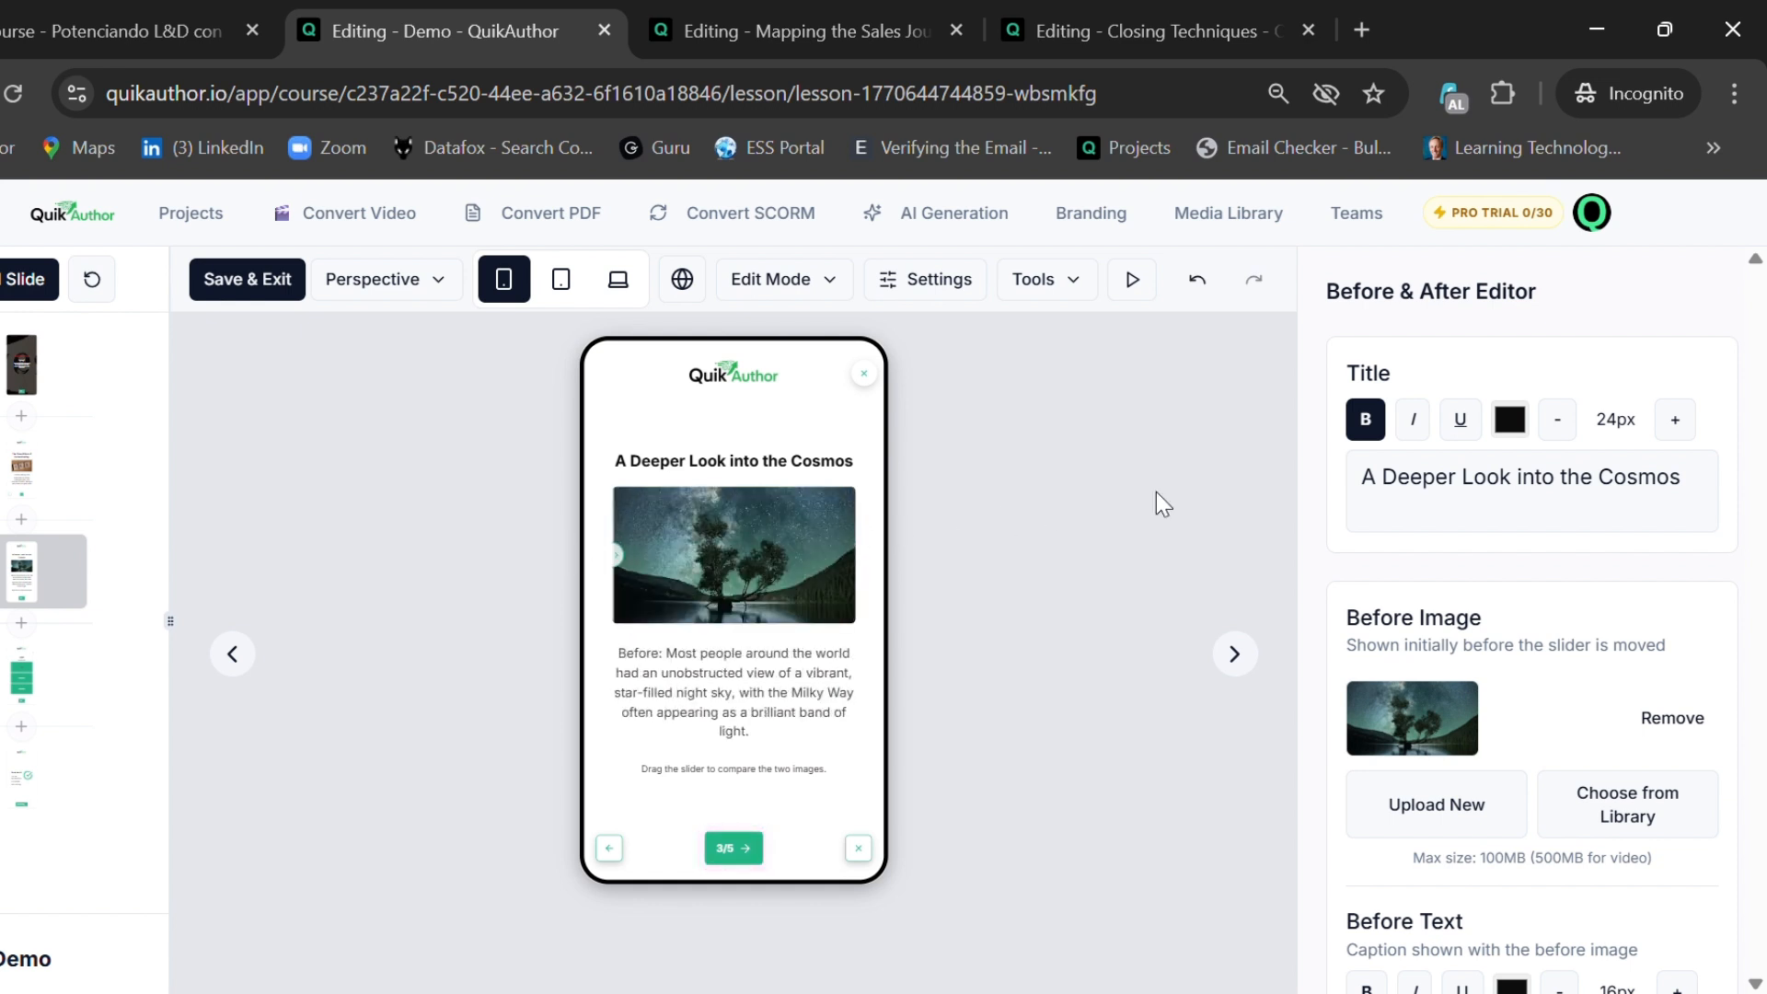
# - Change the Before & After slide's title to "gfhgfhgfh" and color it red
pyautogui.click(1704, 485)
pyautogui.hotkey('ctrl', 'a')
pyautogui.write('gfhgfhgfh')
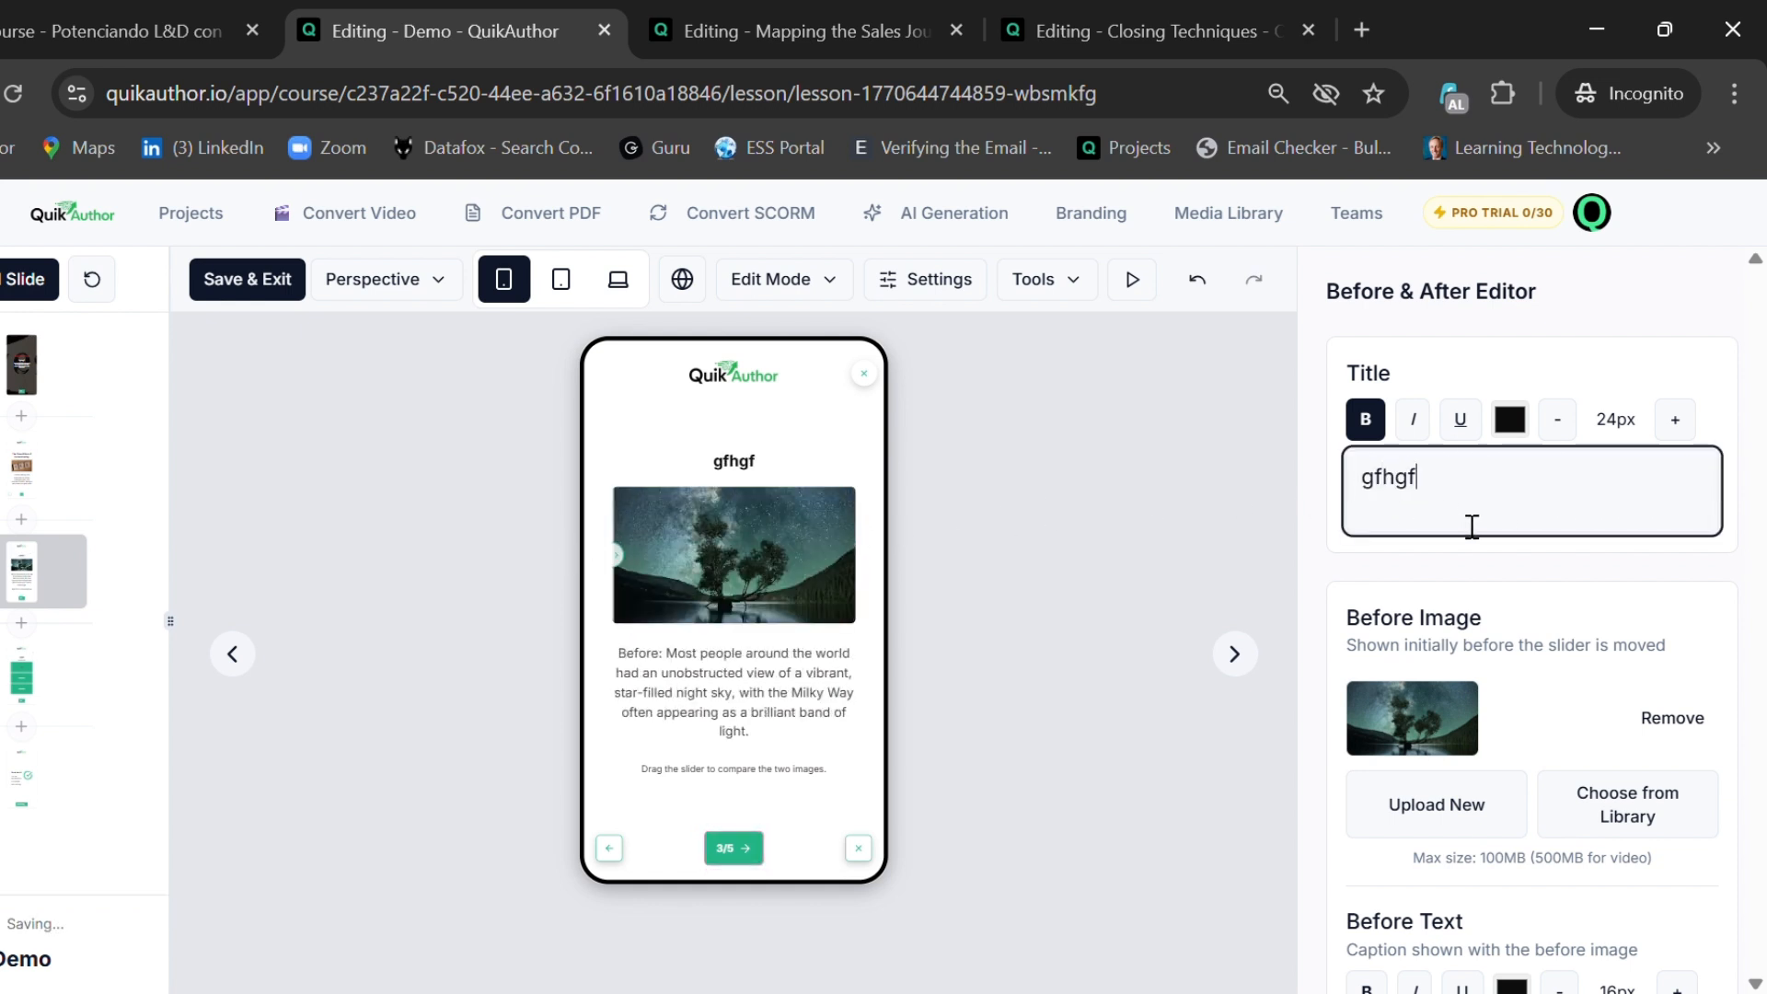
pyautogui.click(1520, 426)
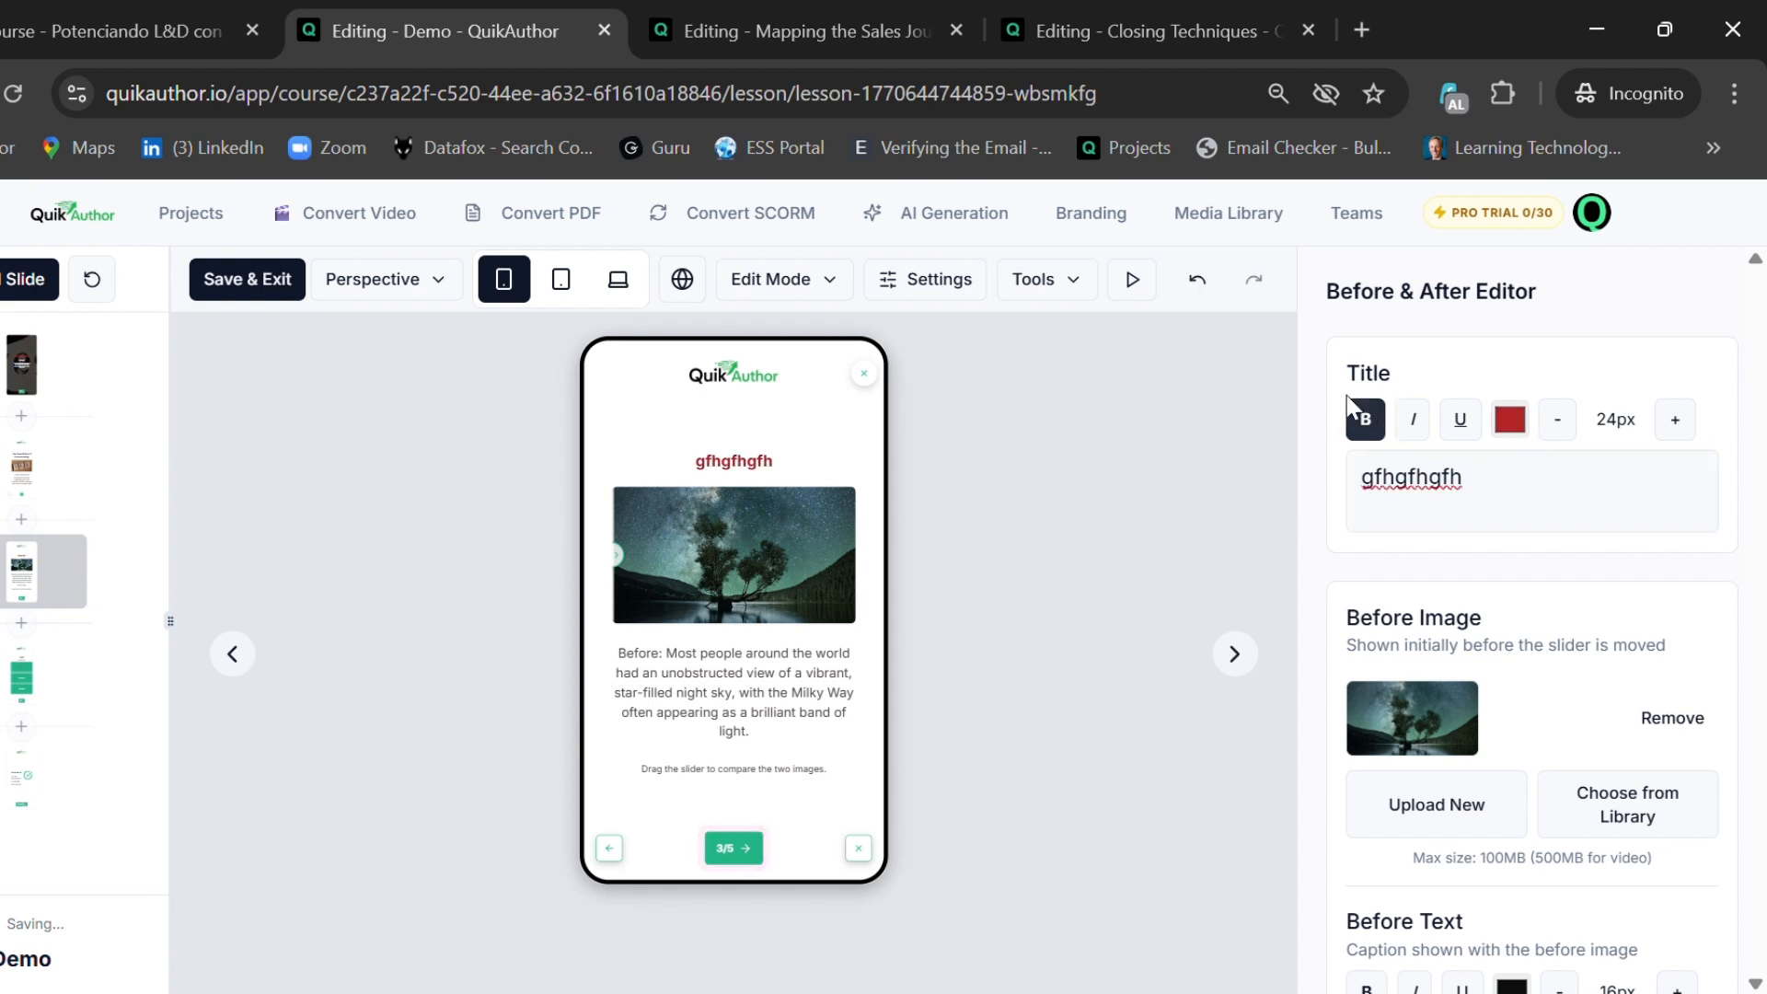
# - Replace the before image with the torn-paper "yes." picture from the media library, keeping the default crop, and try the comparison slider
pyautogui.scroll(-3, 1420, 505)
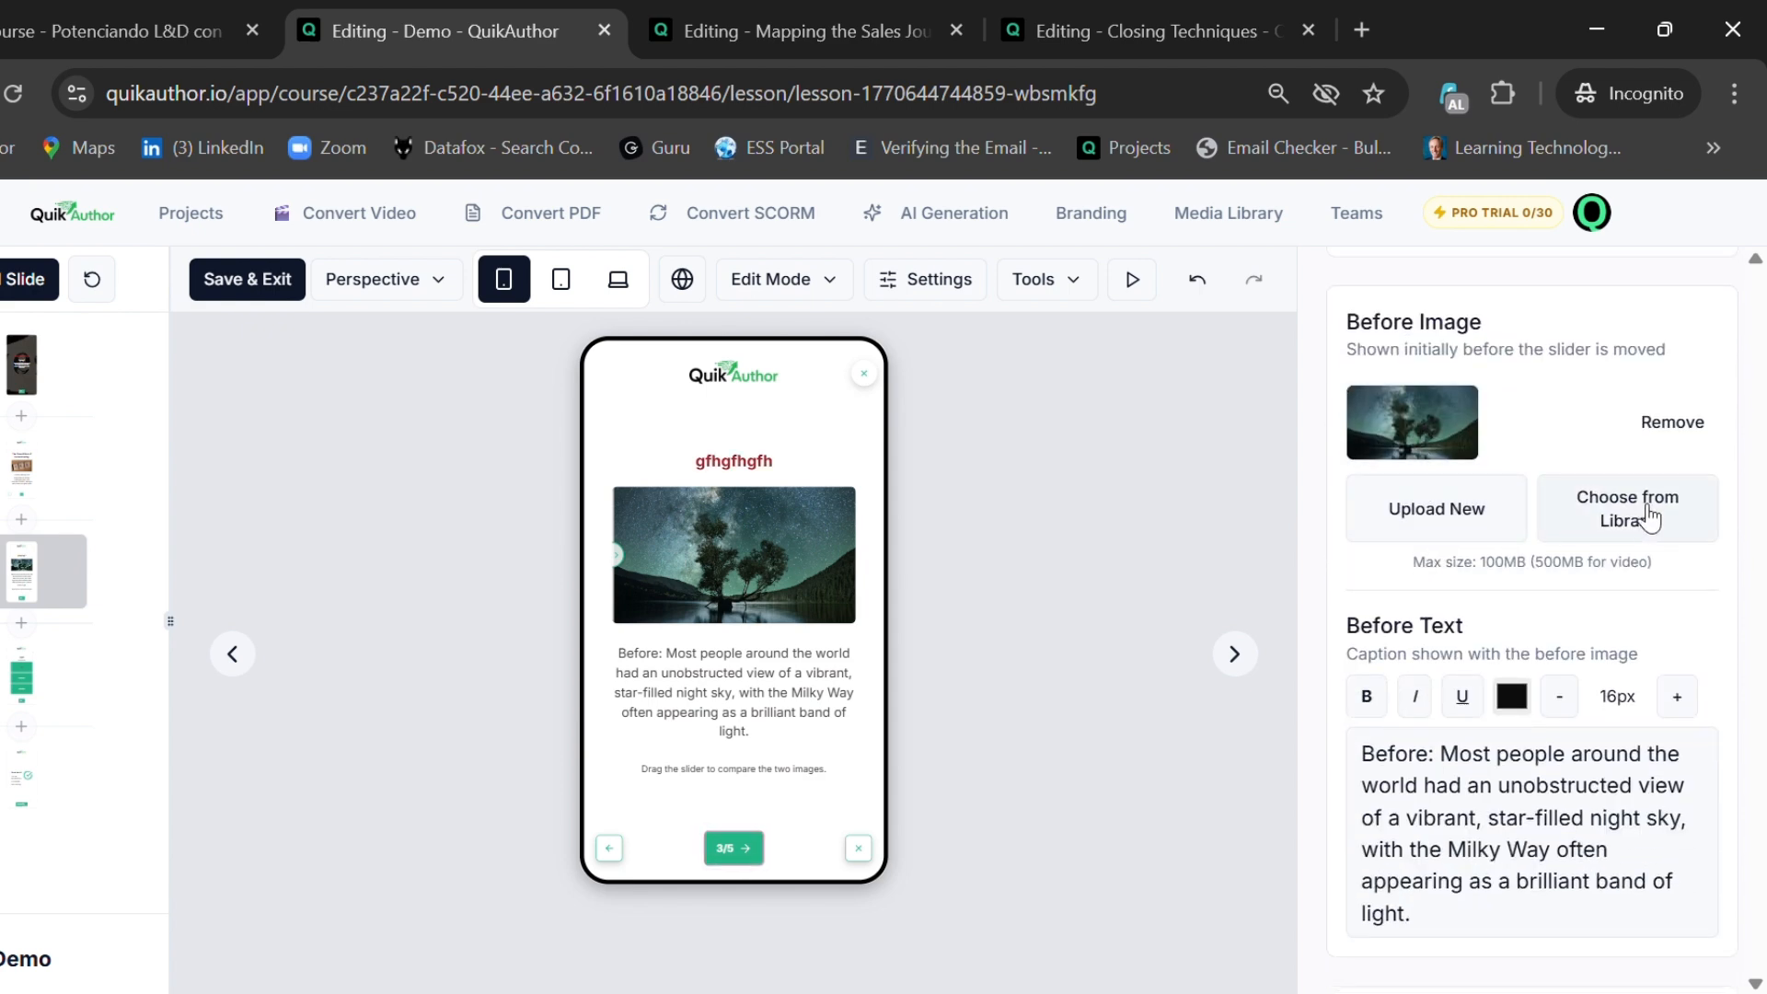
pyautogui.click(1646, 518)
pyautogui.click(962, 582)
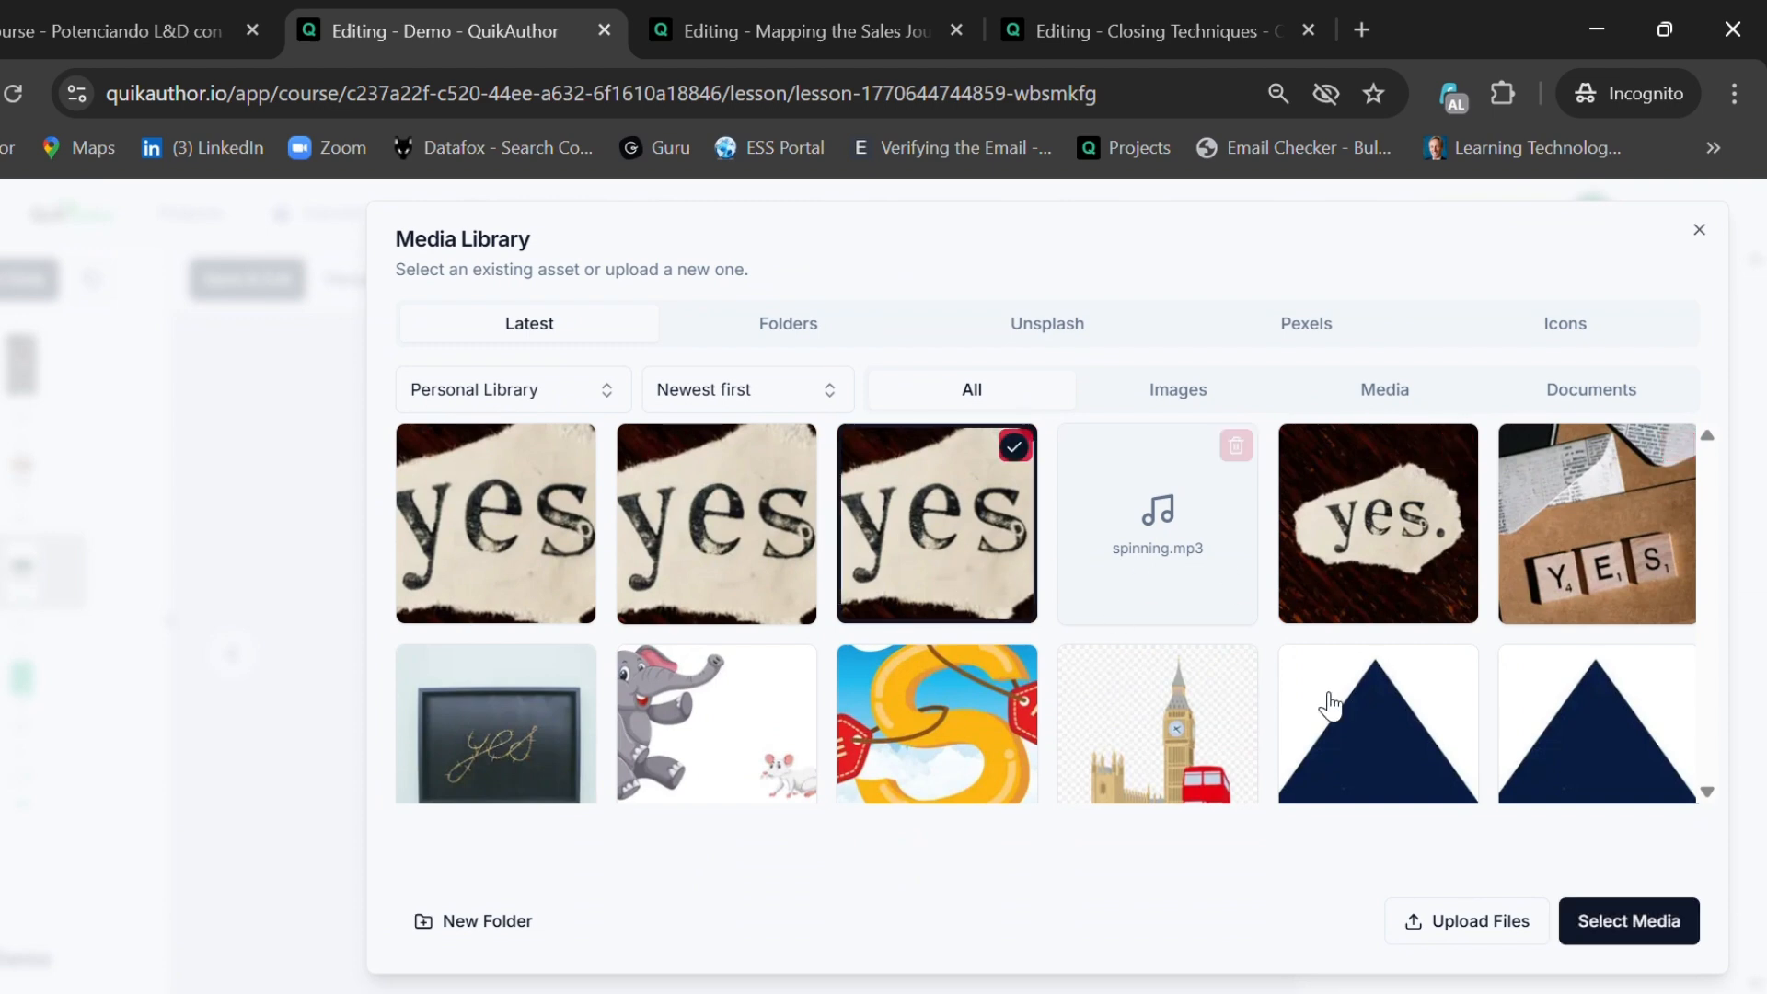
pyautogui.click(1622, 932)
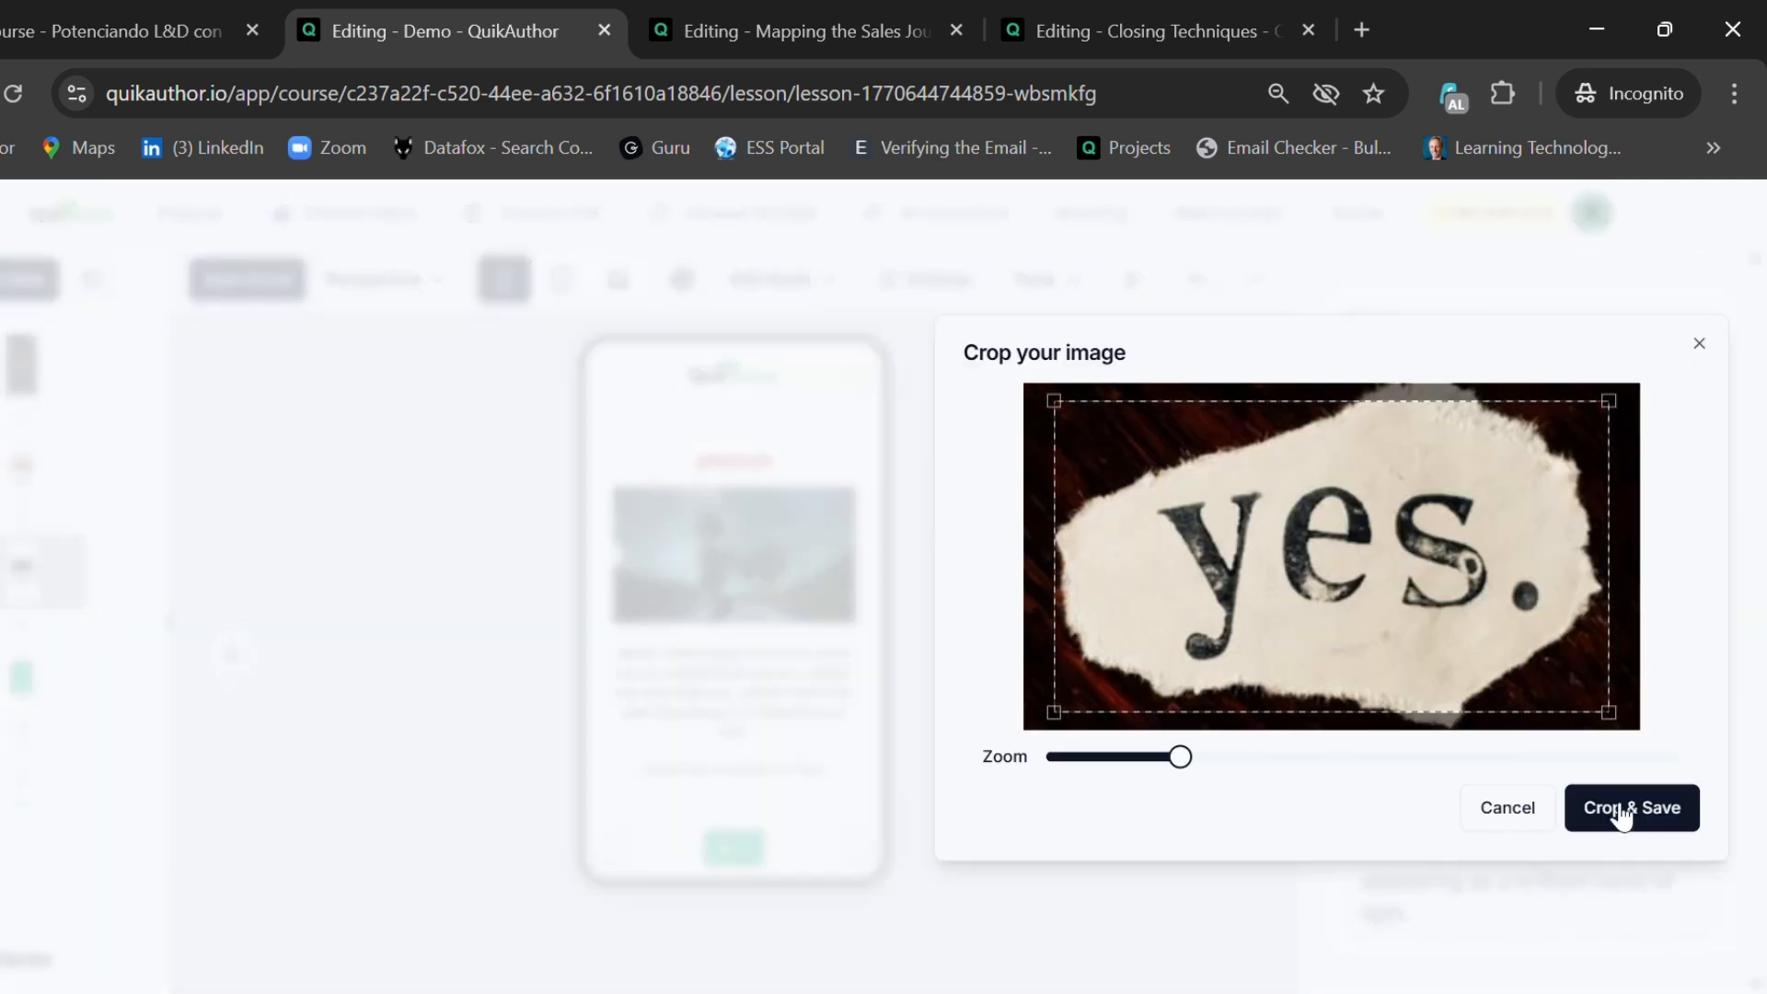
pyautogui.click(1622, 808)
pyautogui.moveTo(619, 554); pyautogui.dragTo(555, 563)
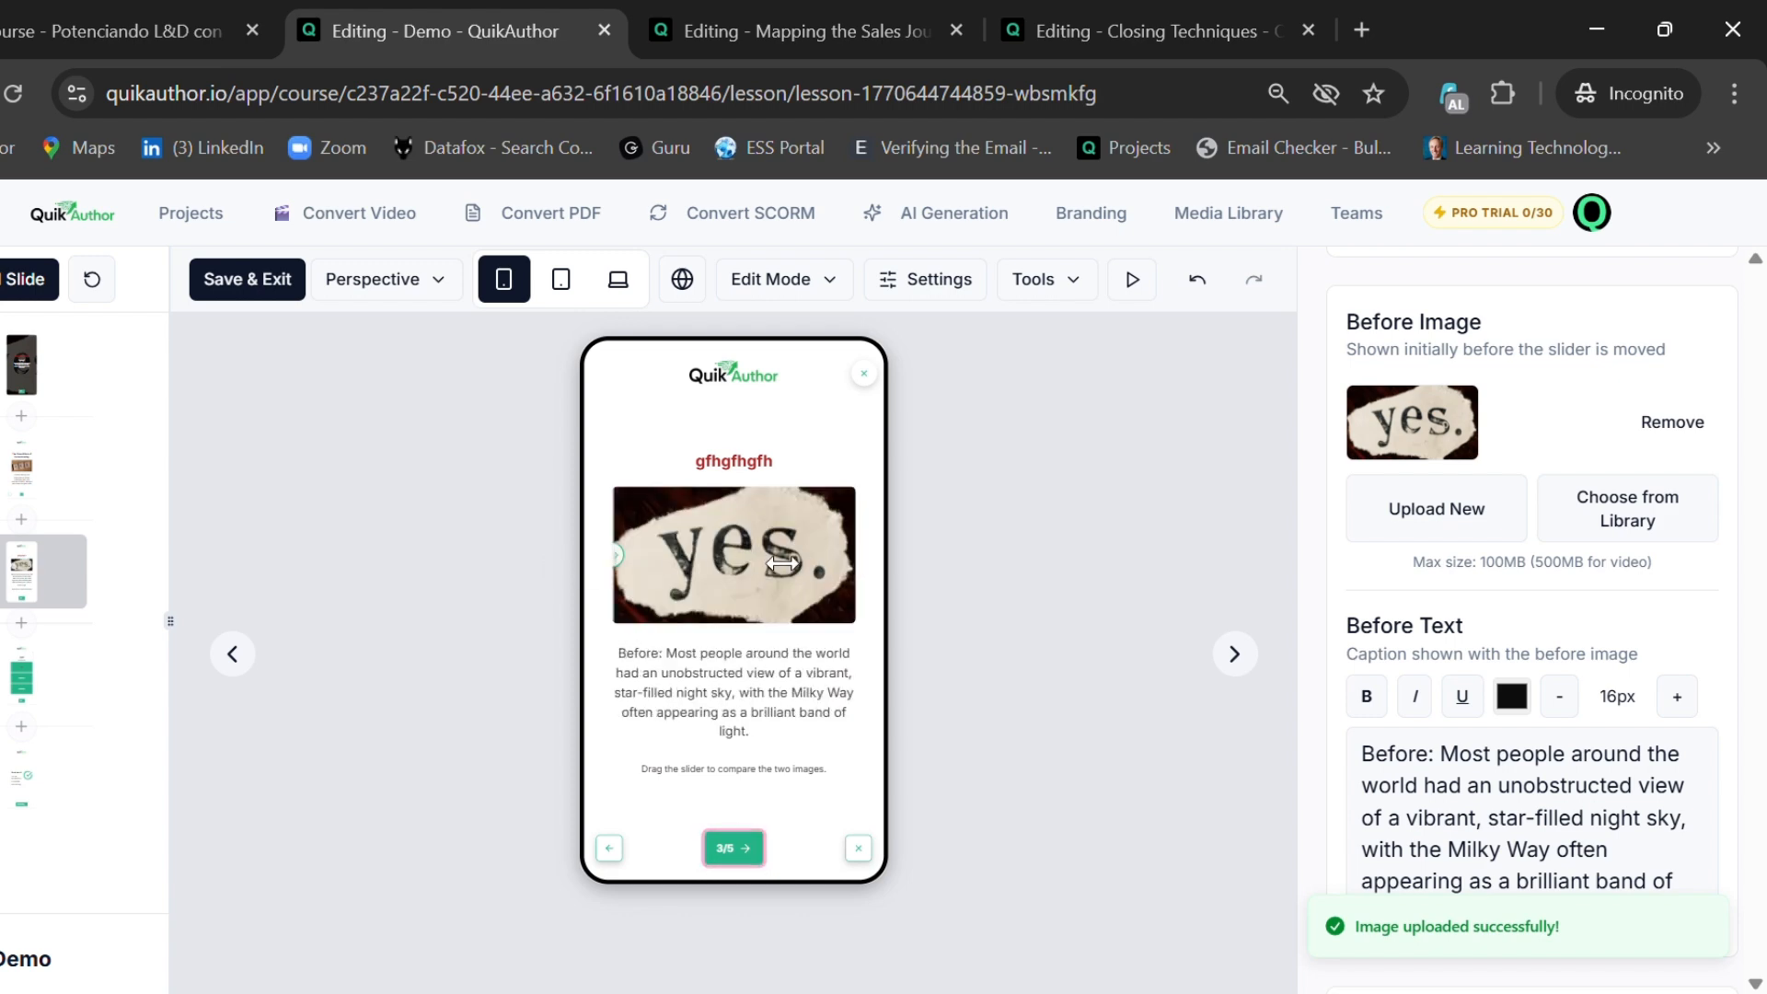
# - Replace the before image's caption with "hgfhgfhgfhf"
pyautogui.scroll(-2, 1504, 671)
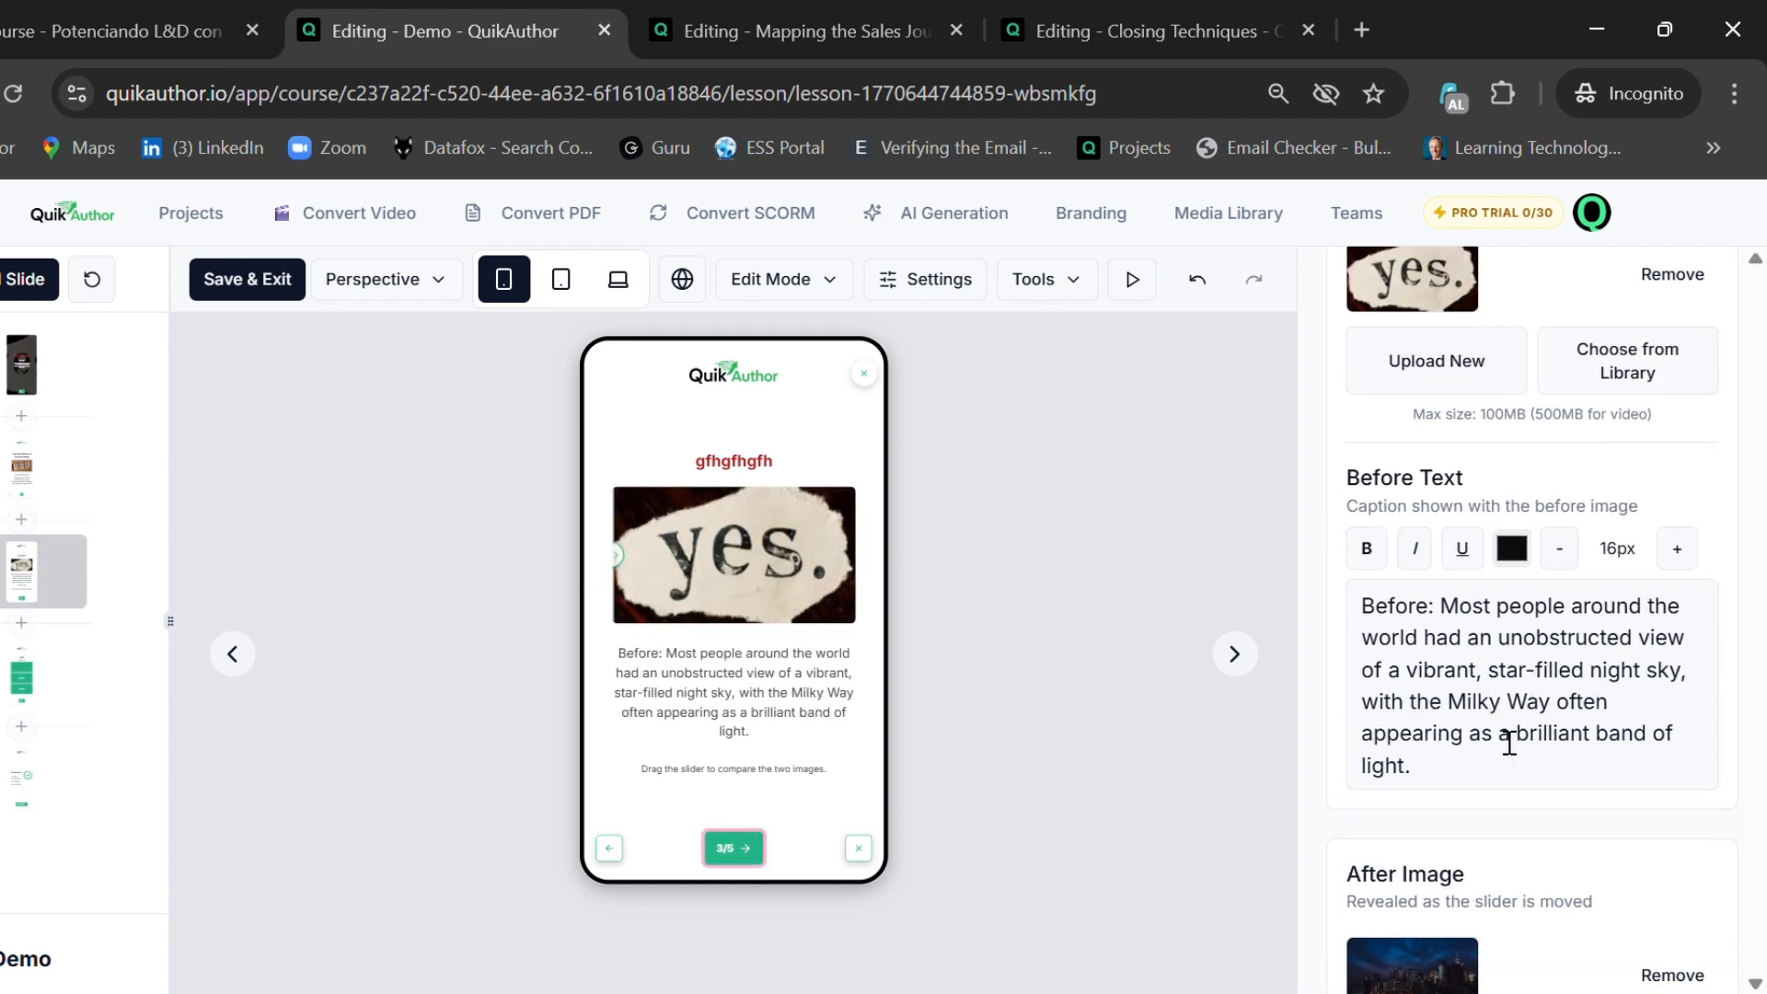
pyautogui.moveTo(1472, 773); pyautogui.dragTo(1350, 616)
pyautogui.write('hgfhgfhgfhf')
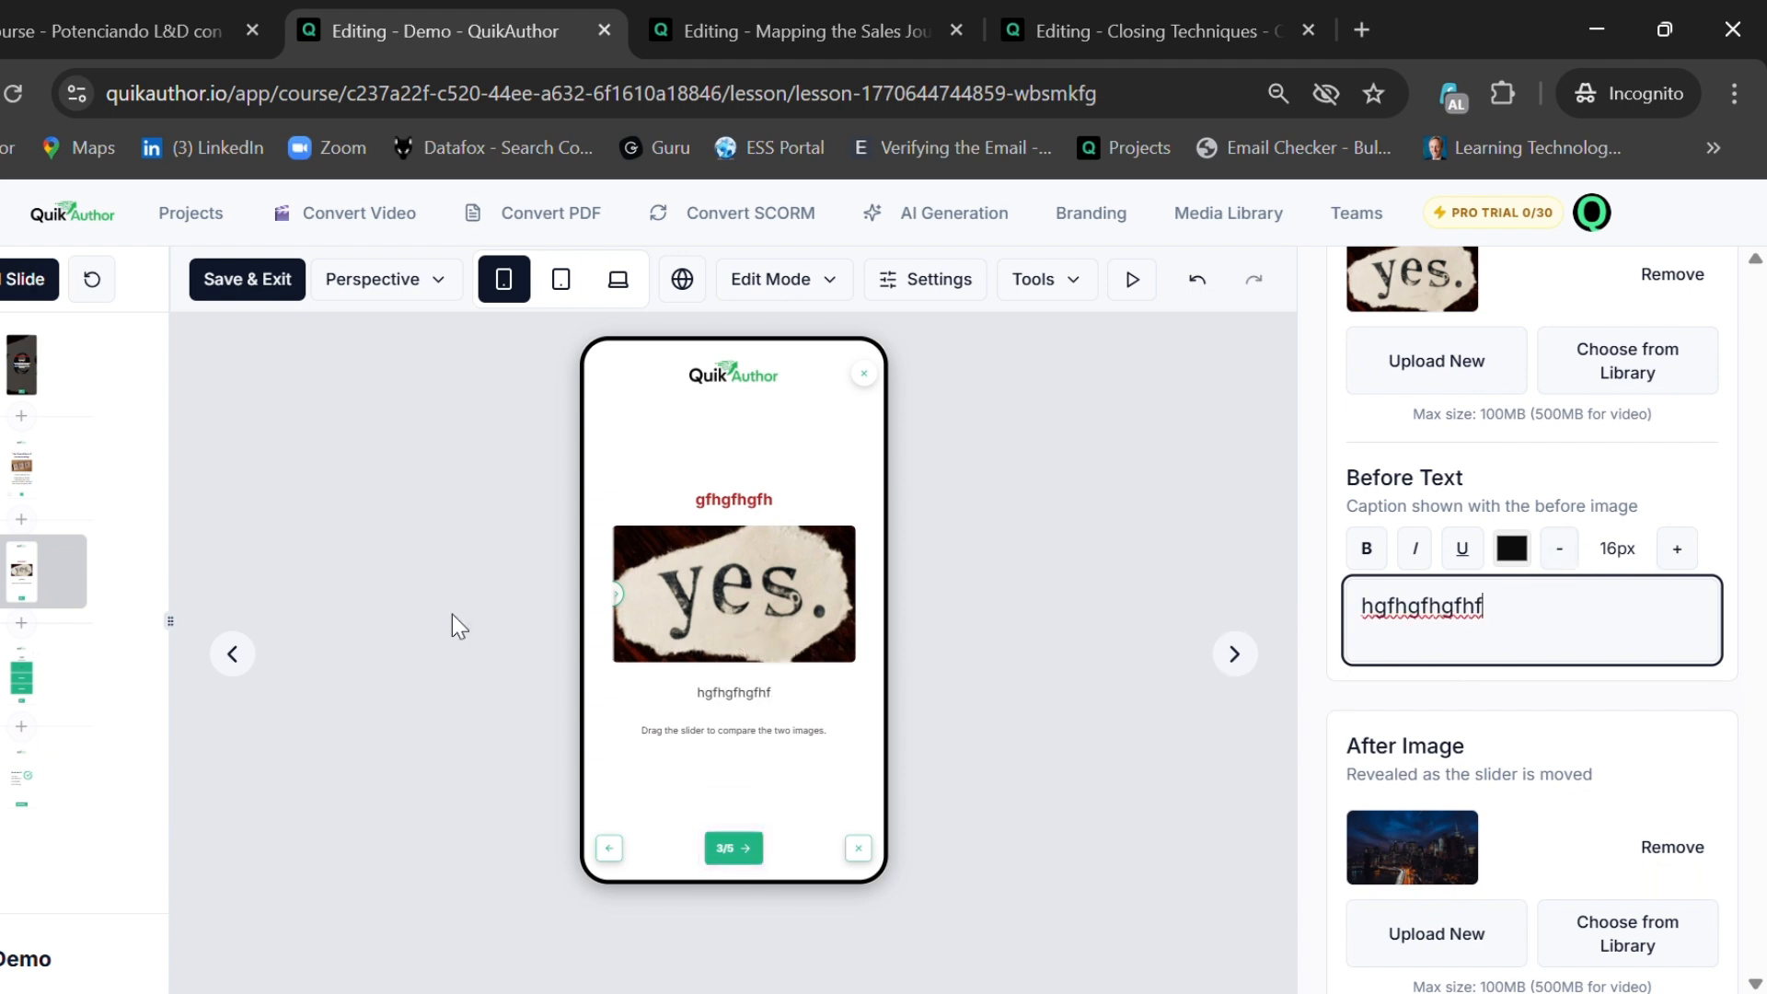
# - Filter the templates by quiz and insert a True or False slide after the Before & After slide
pyautogui.click(20, 623)
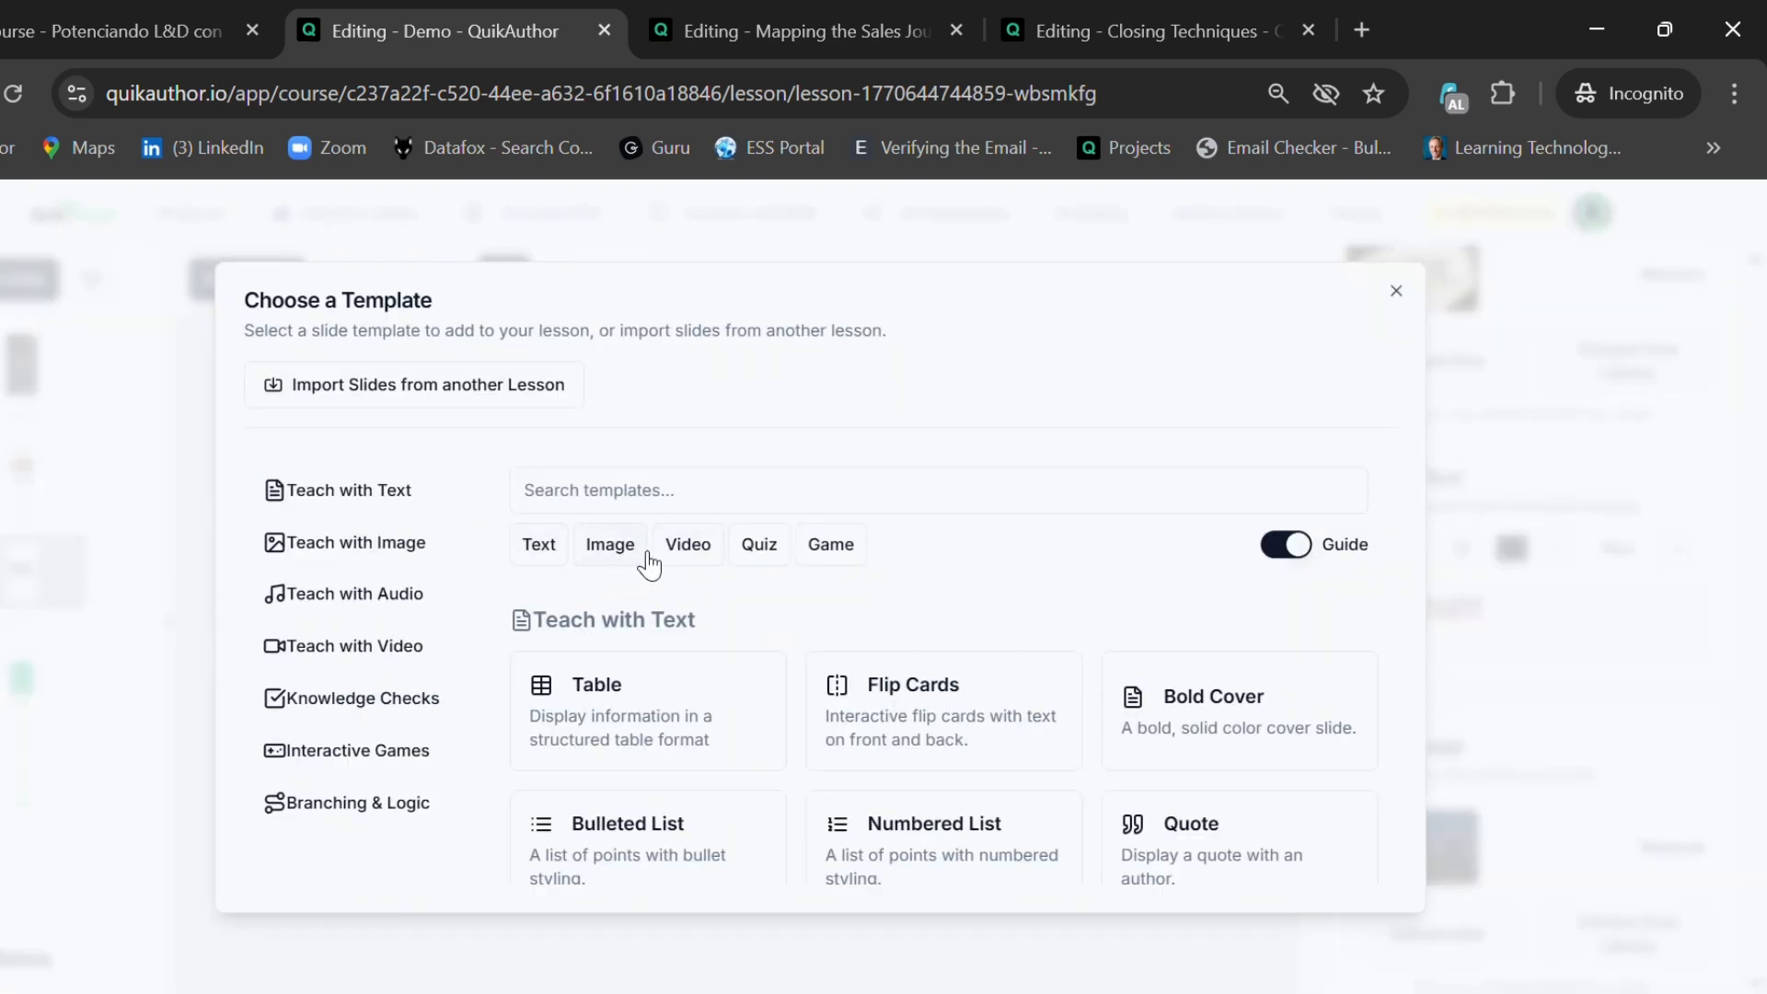
pyautogui.click(759, 543)
pyautogui.scroll(-1, 1051, 669)
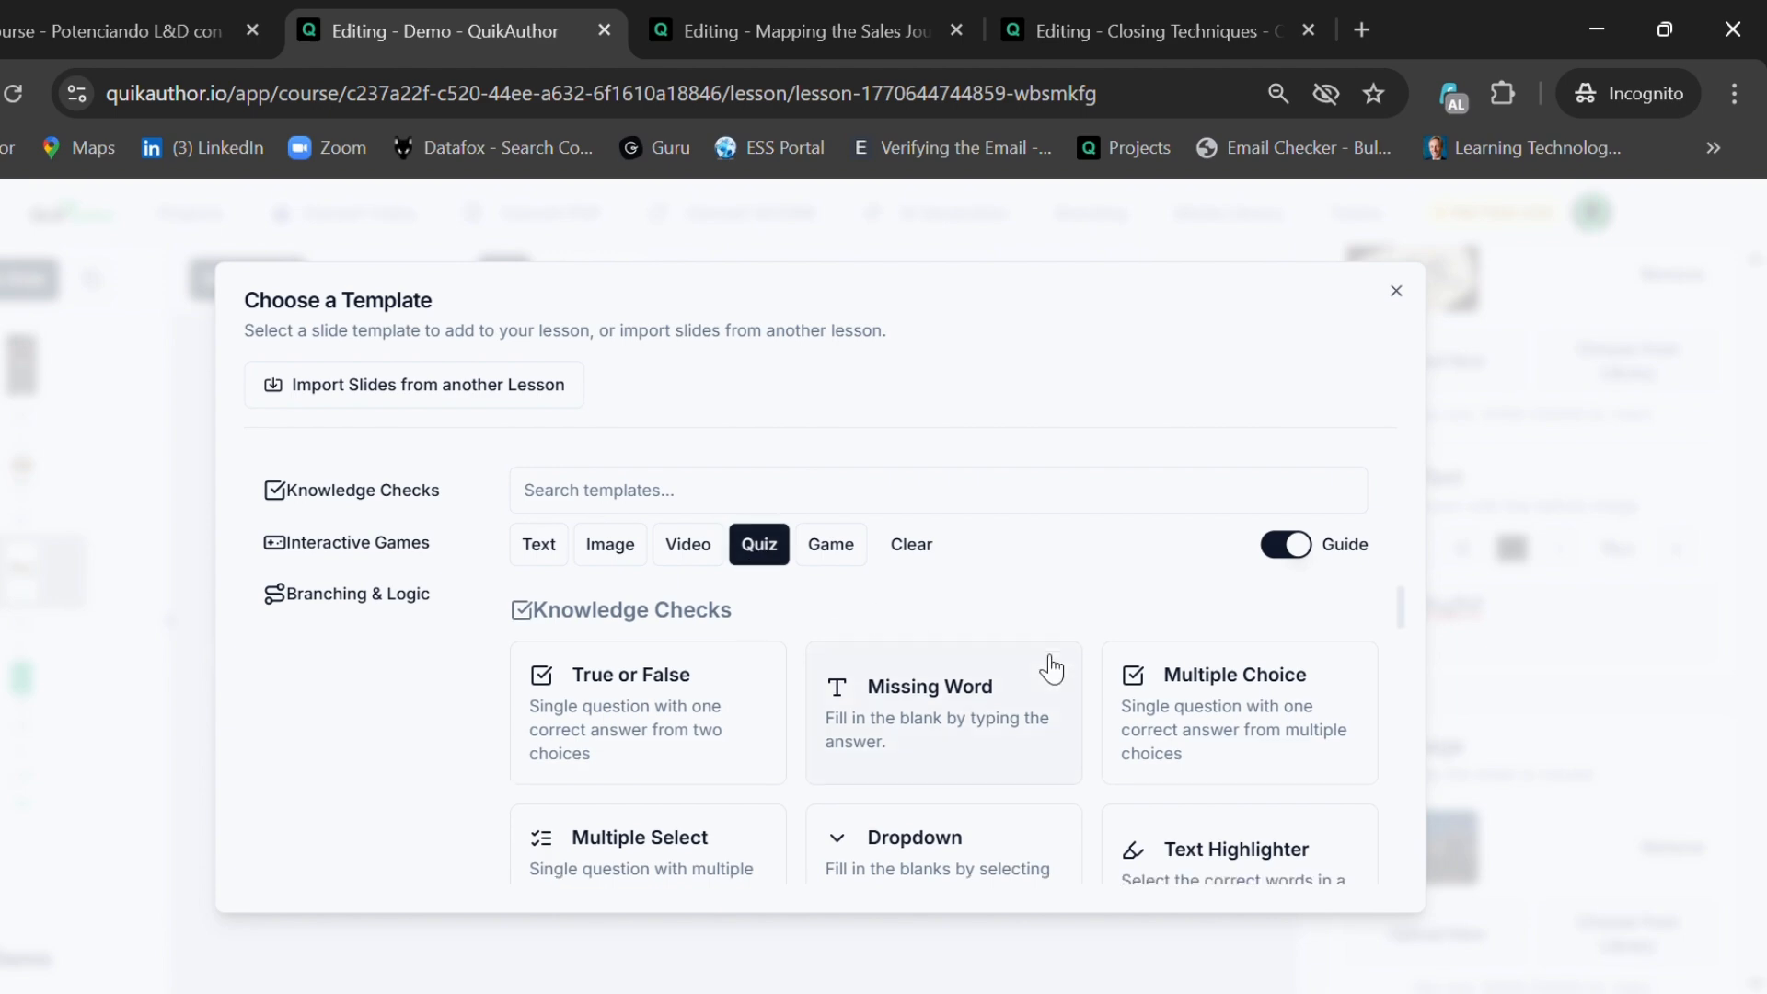
pyautogui.scroll(-2, 1047, 669)
pyautogui.scroll(2, 919, 671)
pyautogui.click(717, 719)
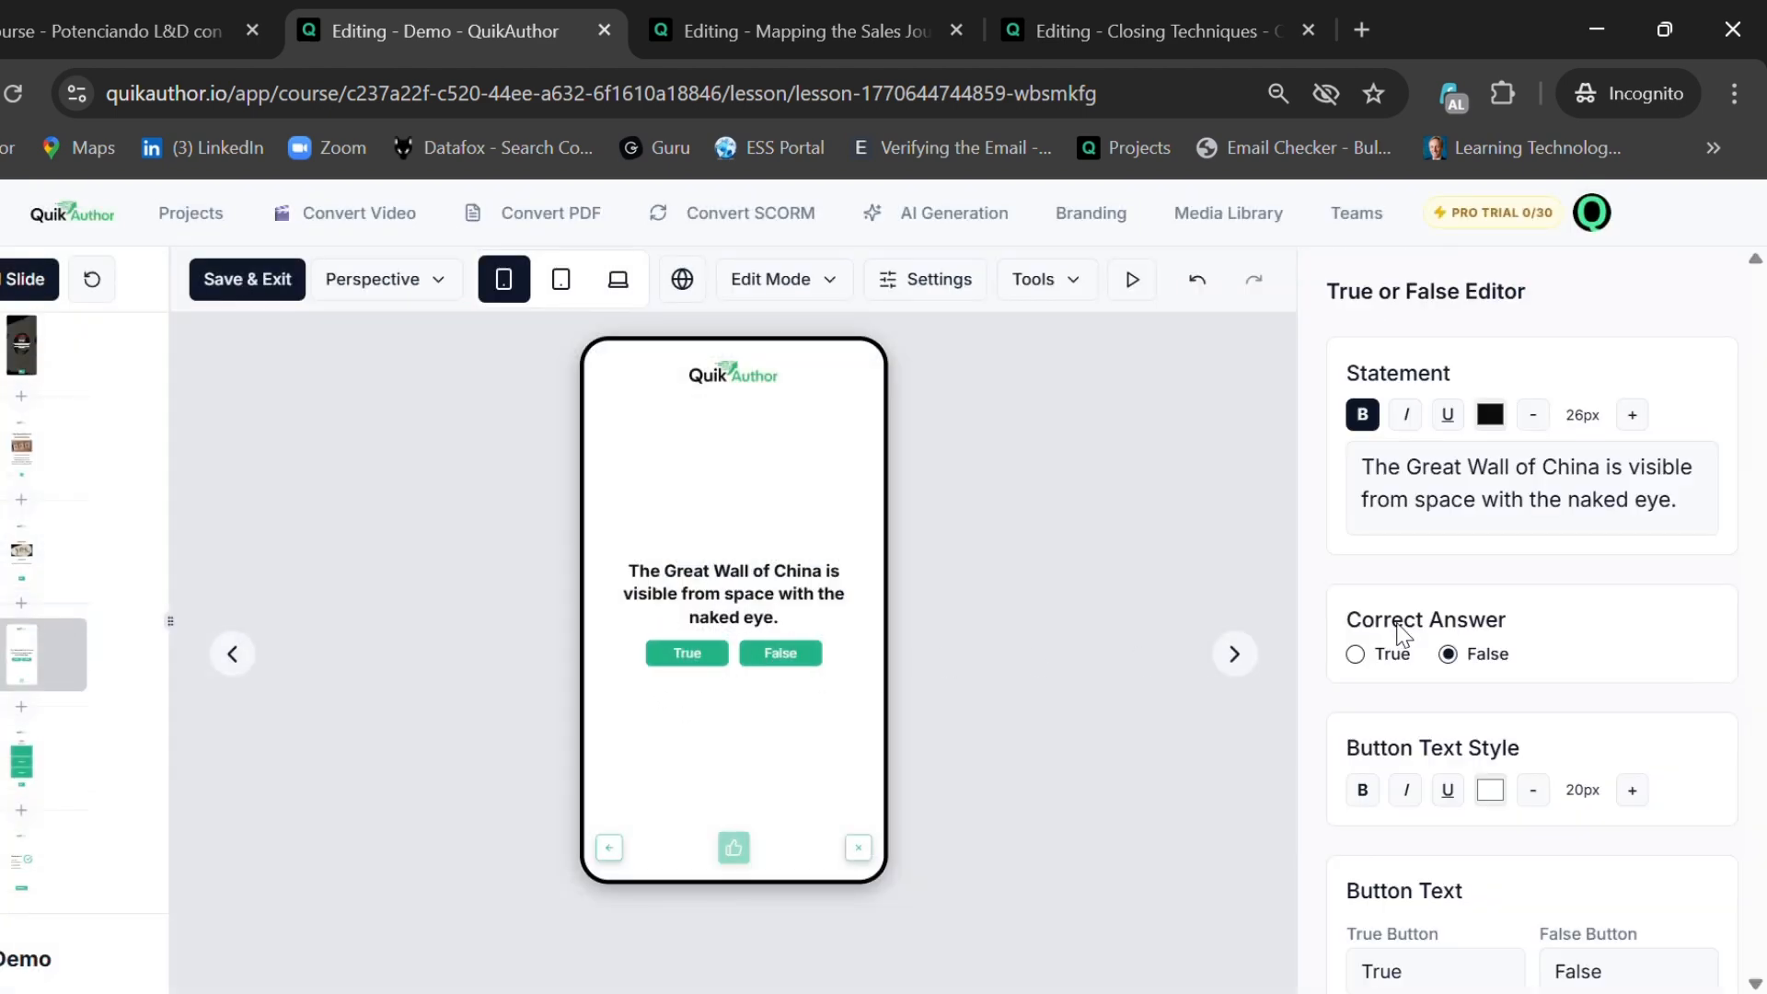
# - Change the True or False statement to "fdgdfgdf" and set the correct answer to True
pyautogui.moveTo(1699, 526); pyautogui.dragTo(1325, 483)
pyautogui.write('fdgdfgdf')
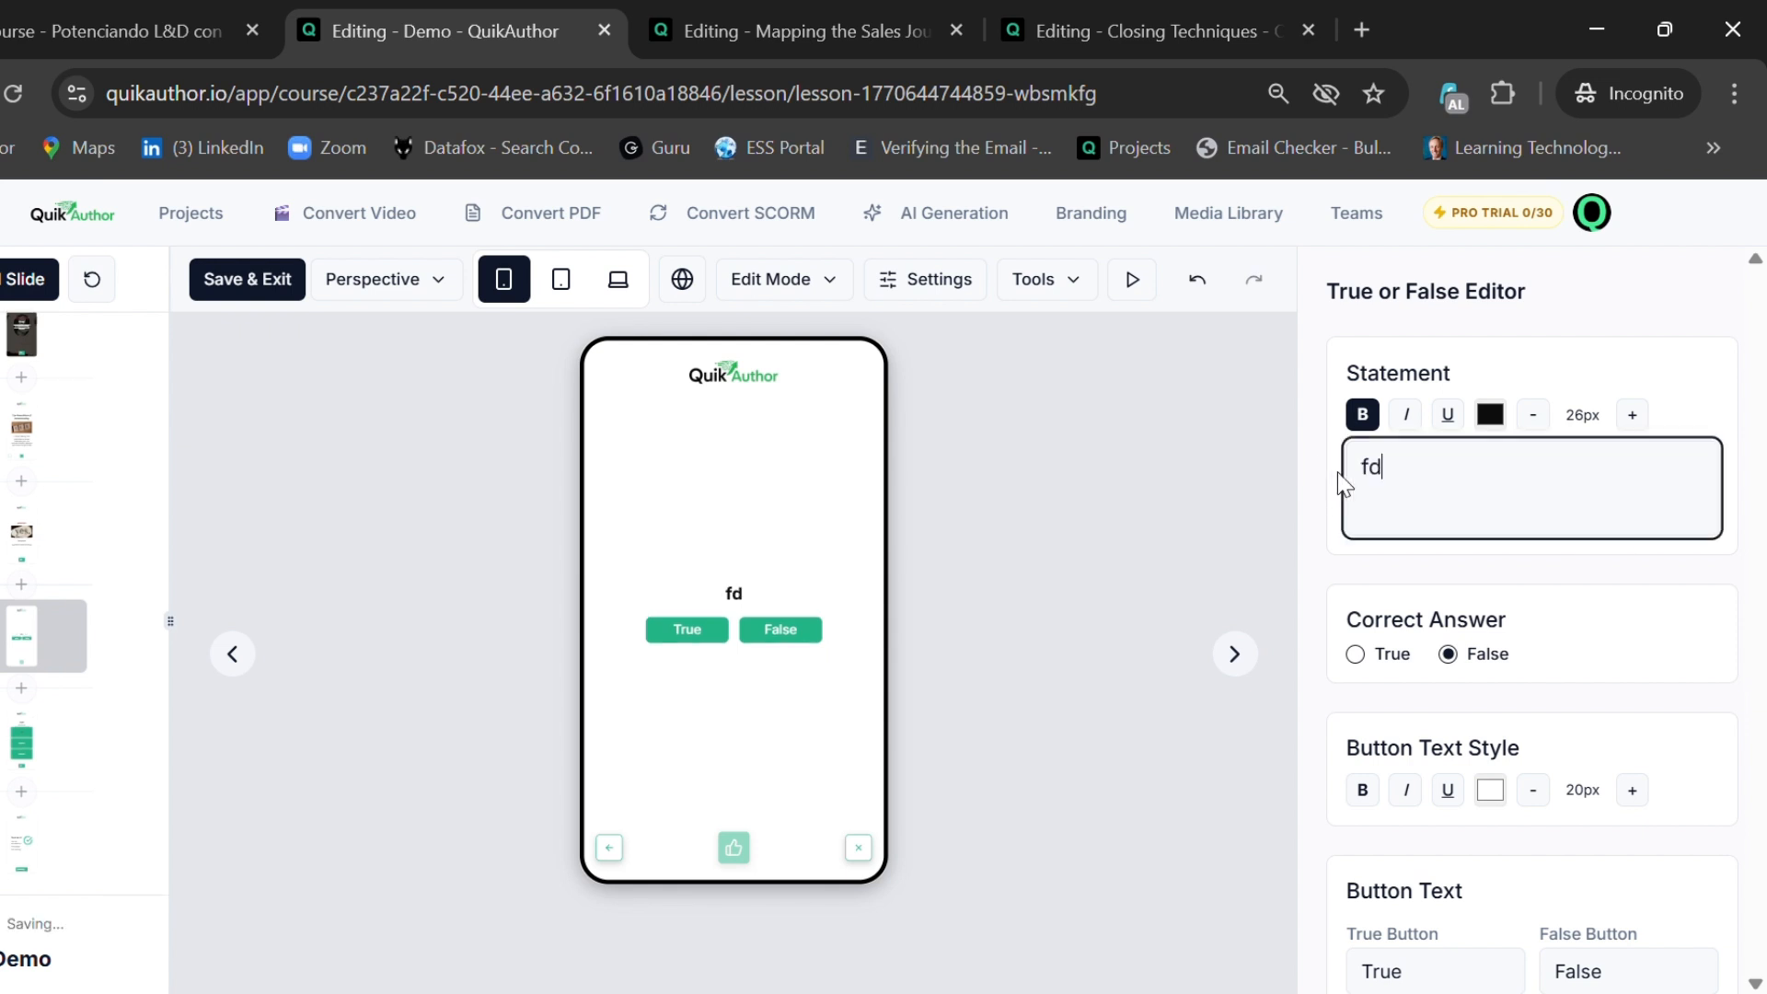
pyautogui.click(1360, 655)
# - Relabel the question's True button "dfgdfg" and its False button "dfgdfgdf"
pyautogui.scroll(-5, 1477, 641)
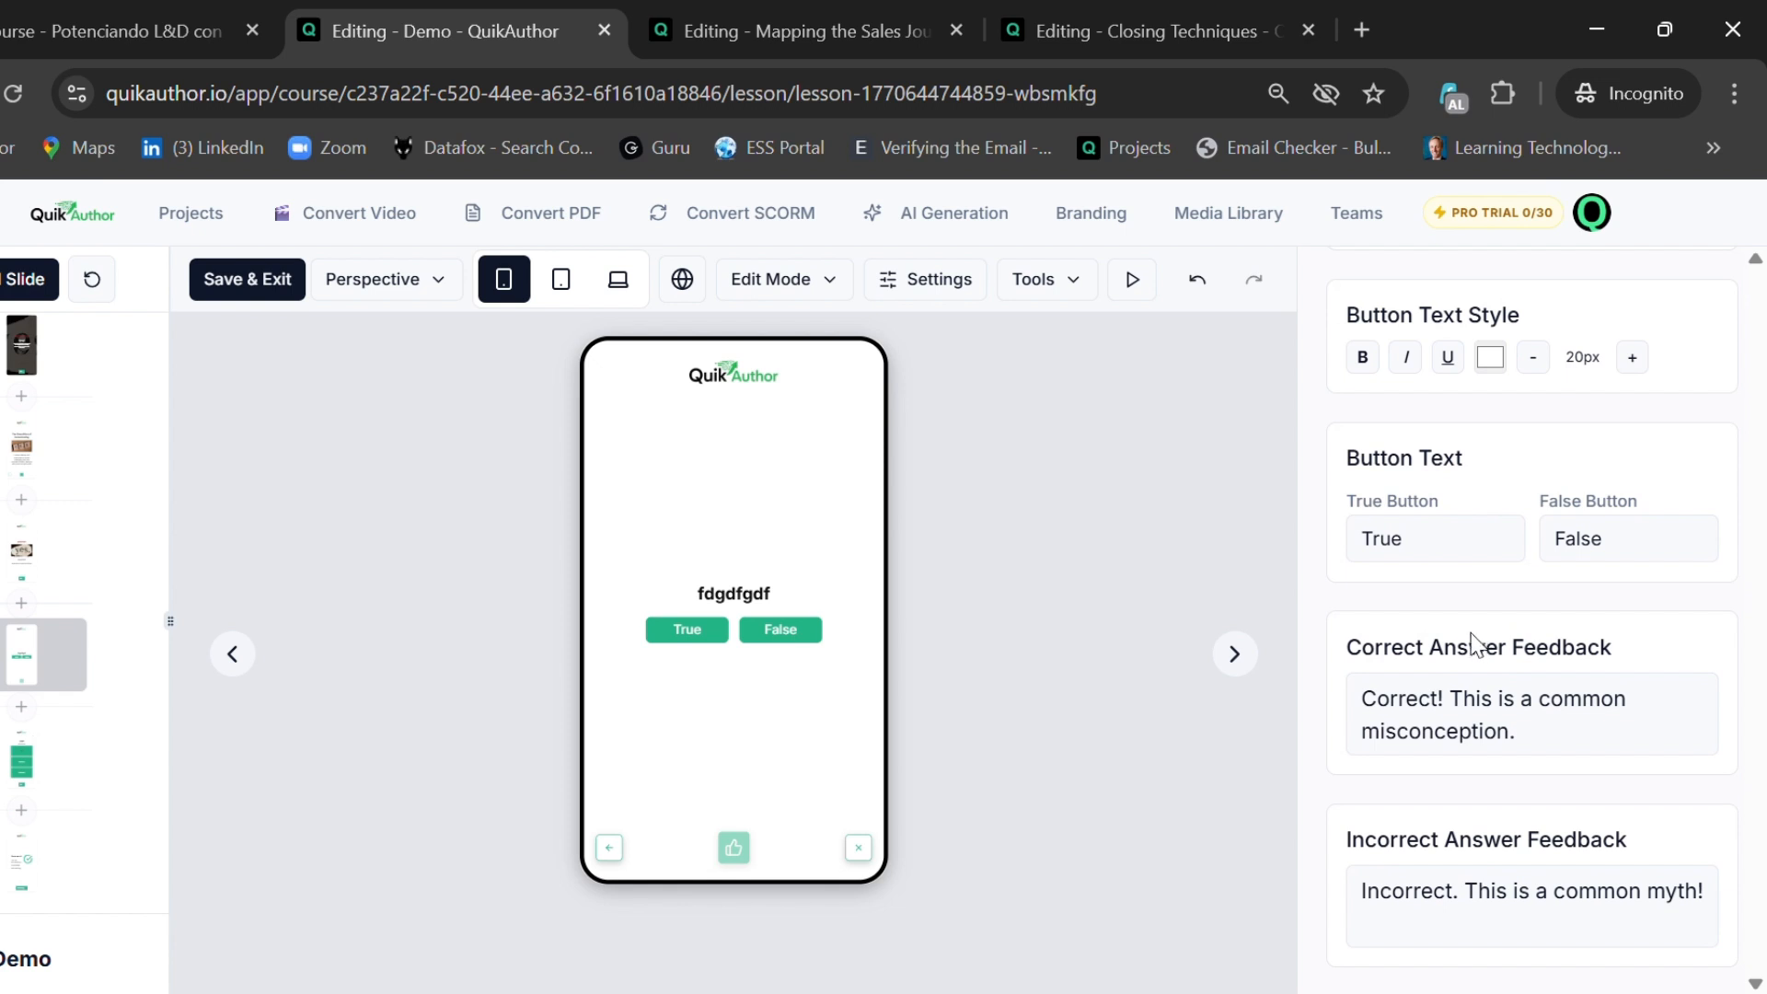
pyautogui.write('gdfg')
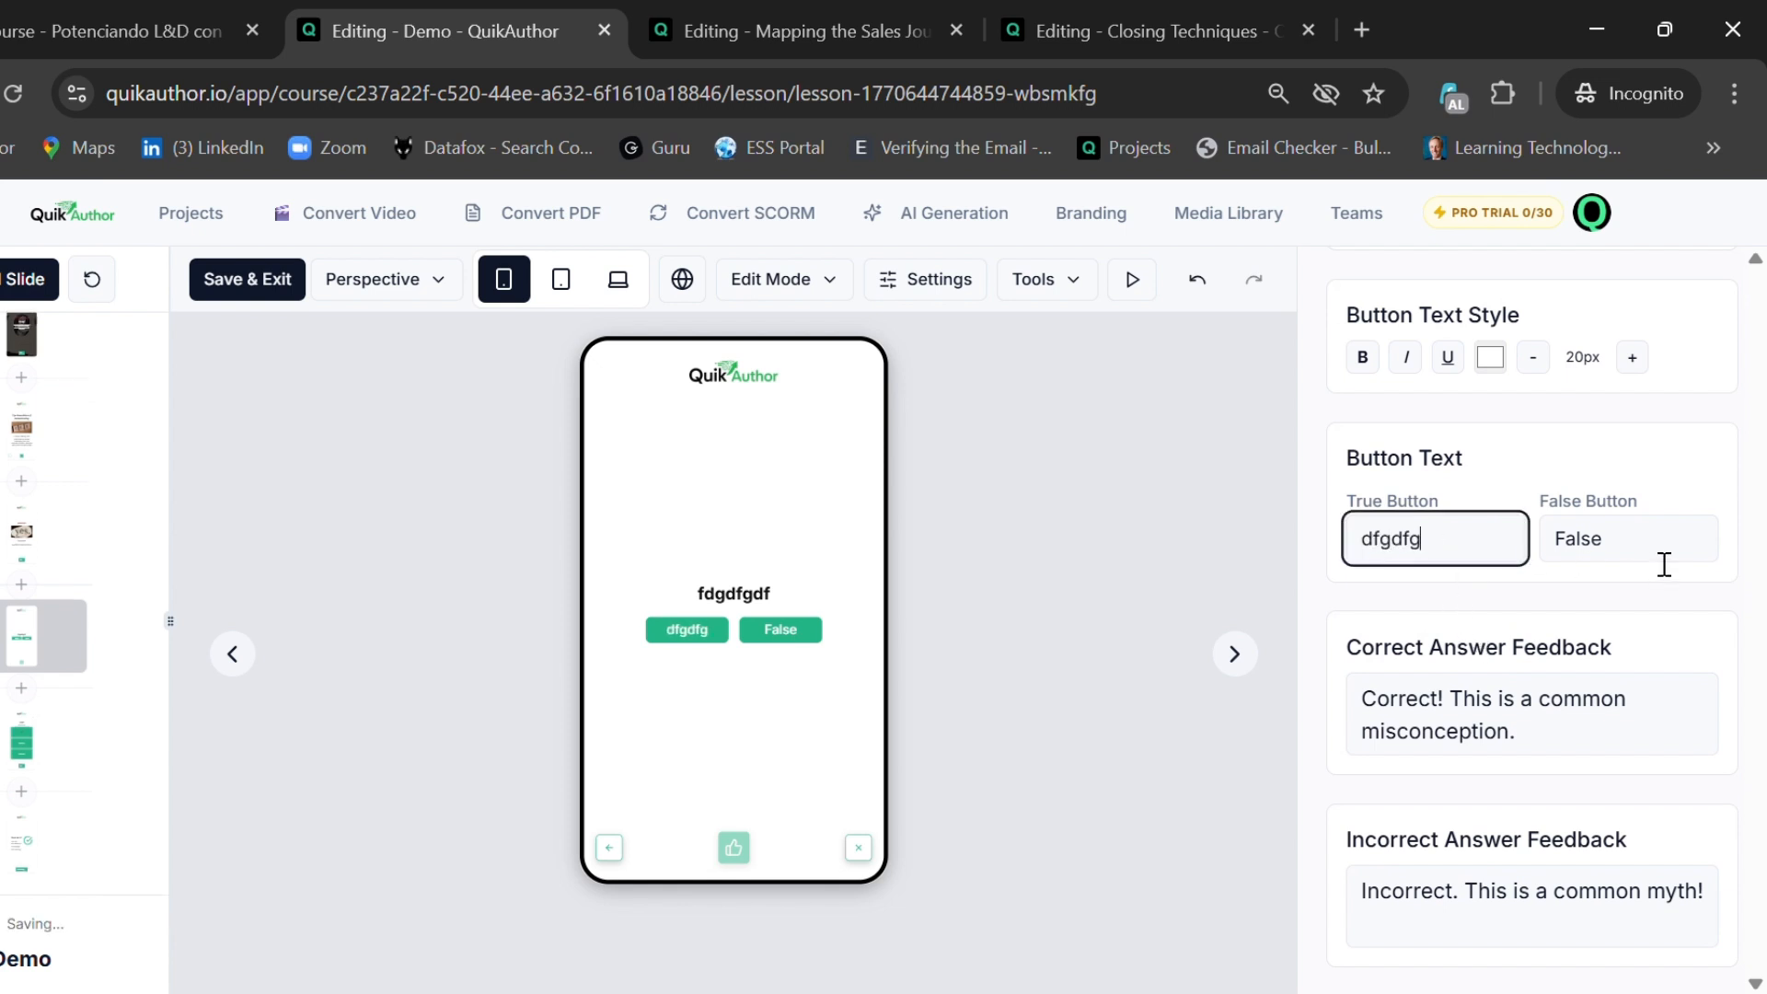
pyautogui.doubleClick(1660, 556)
pyautogui.write('dfgdfgdf')
# - Test the question in the preview by submitting the false answer
pyautogui.click(822, 653)
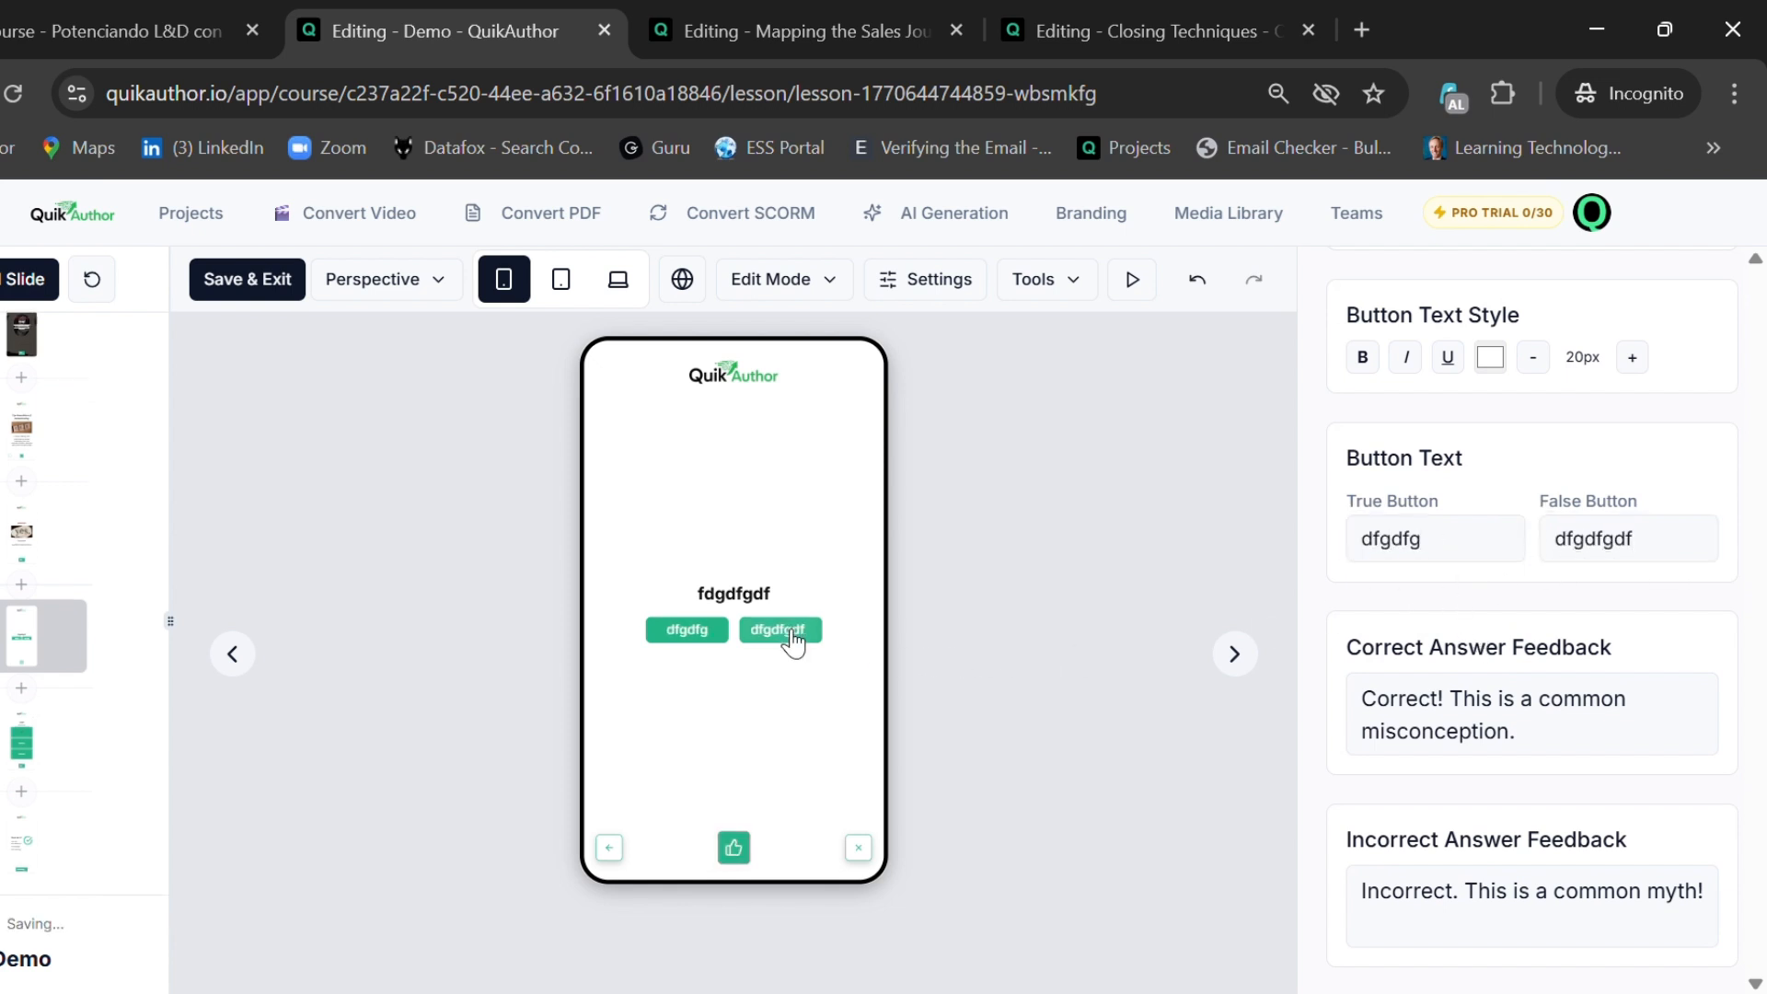
pyautogui.click(734, 846)
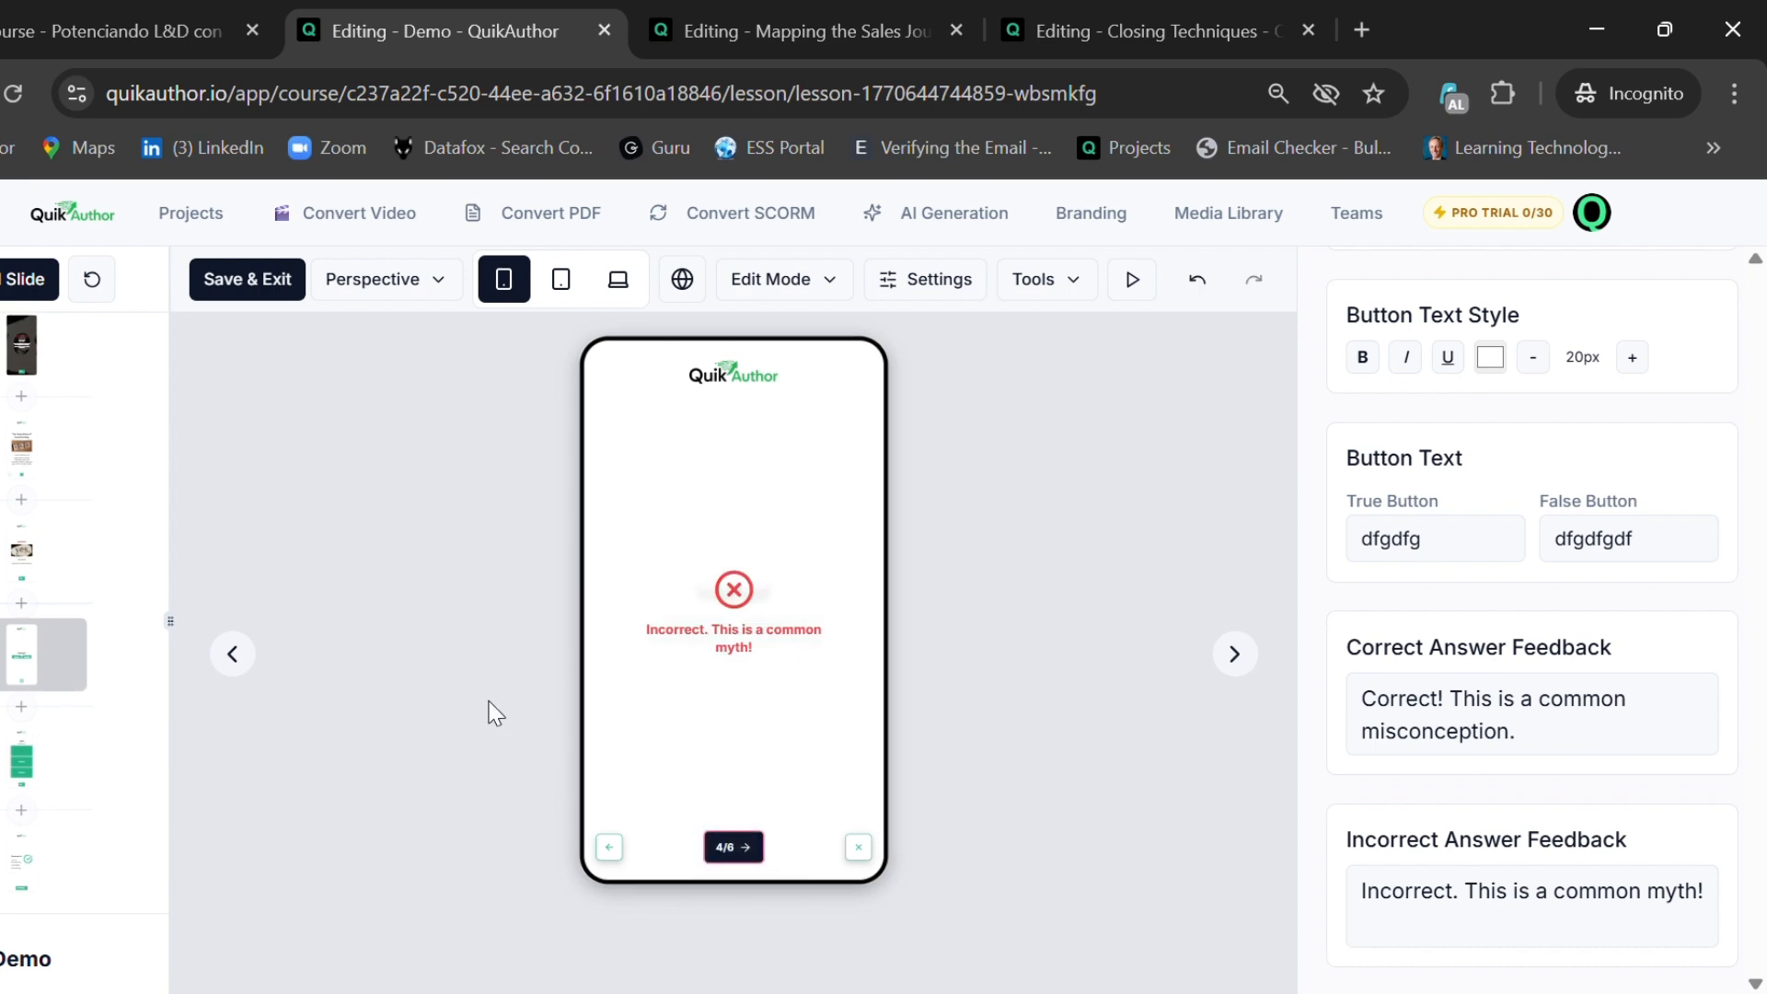
# - Insert a Hotspot Finder slide from the quiz templates after the True or False slide
pyautogui.click(21, 699)
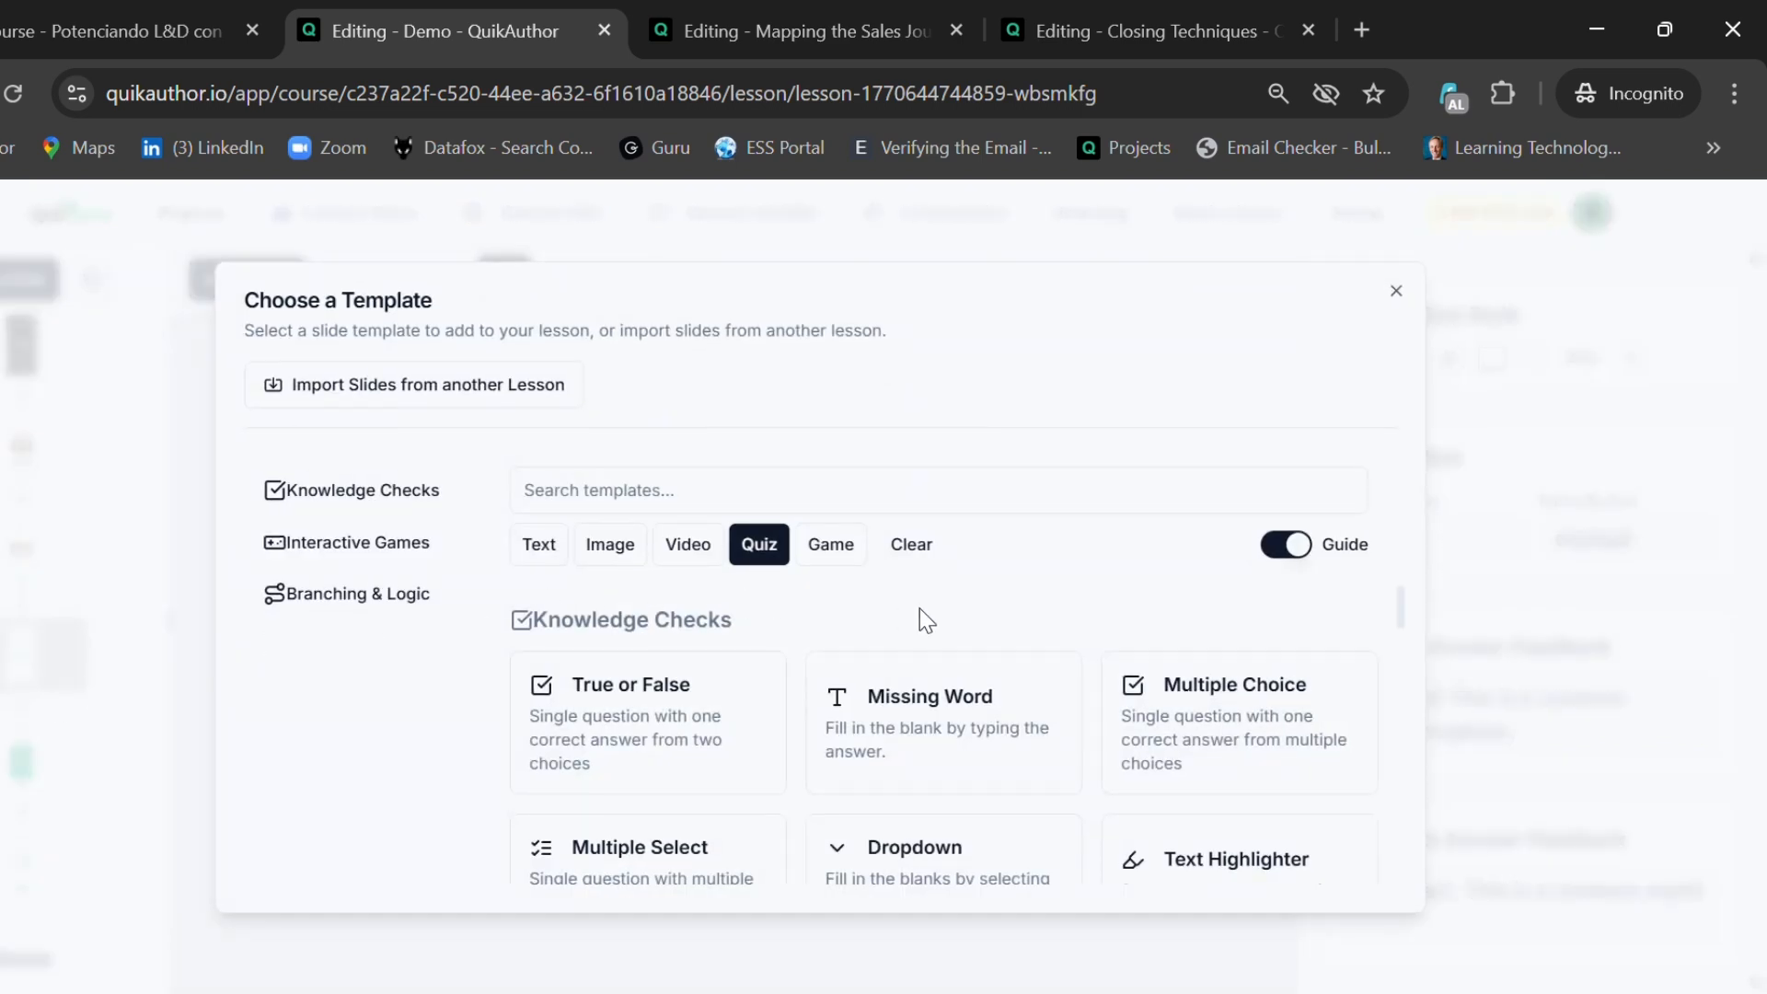
pyautogui.scroll(-2, 973, 644)
pyautogui.scroll(-2, 1049, 670)
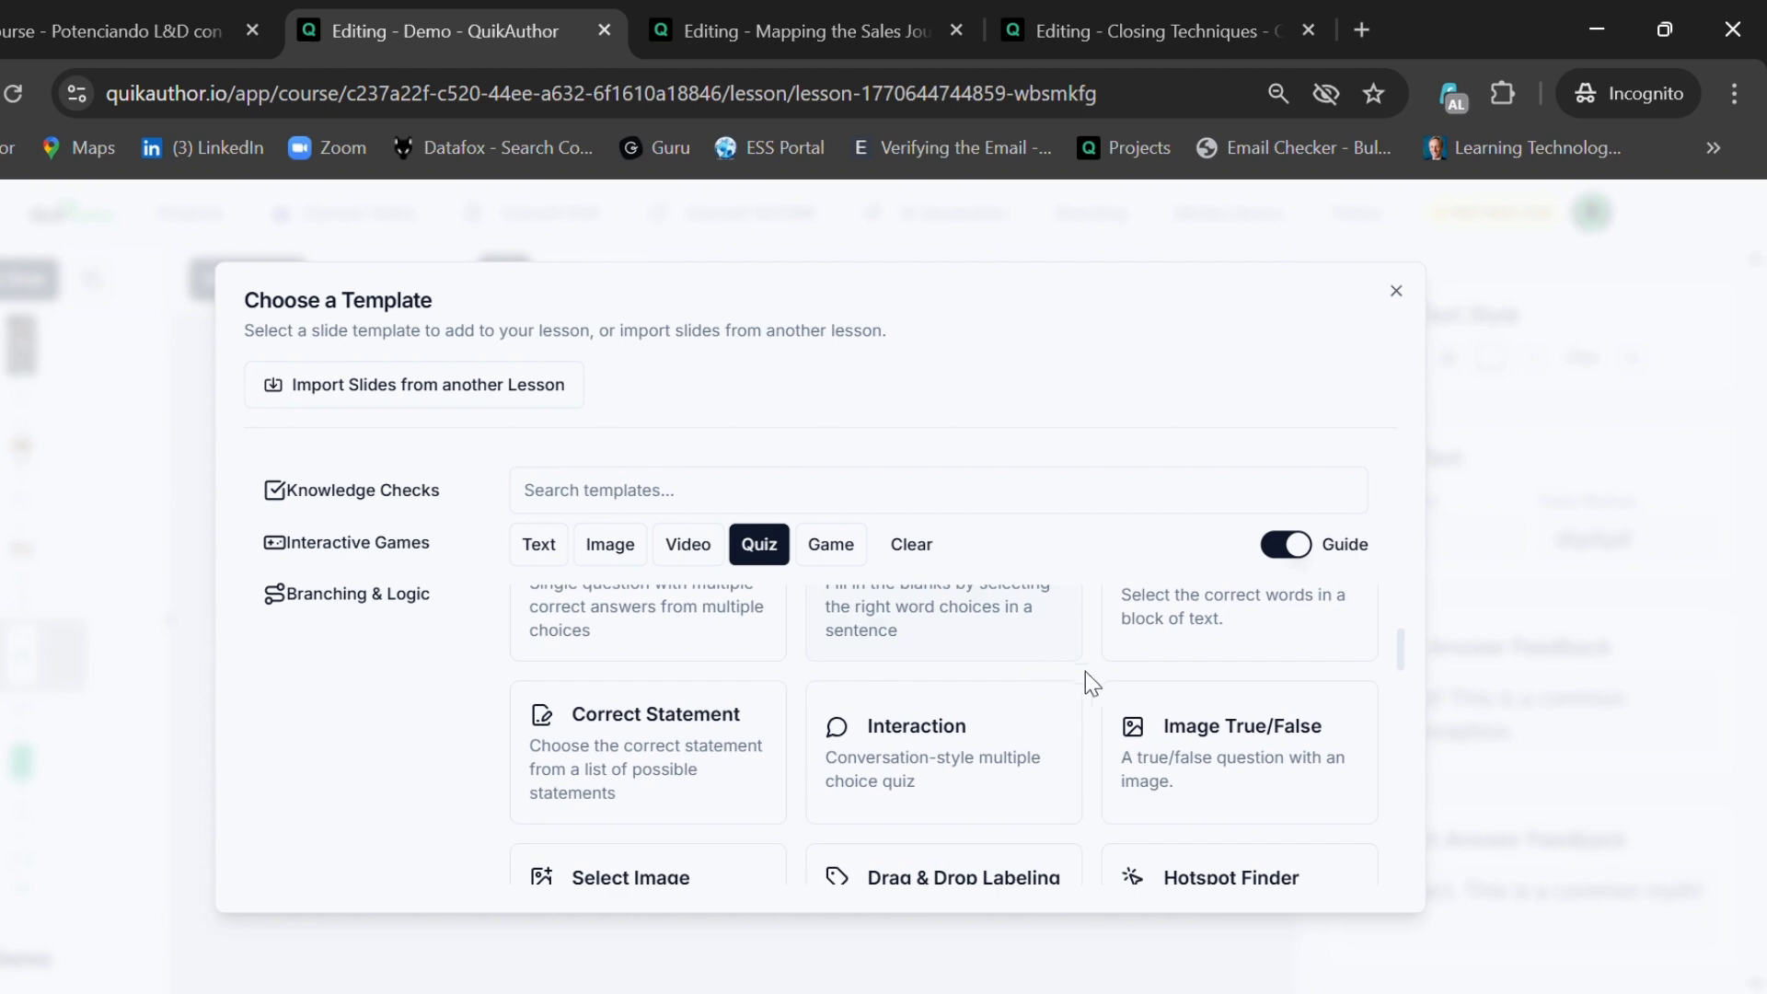
pyautogui.scroll(-2, 1205, 741)
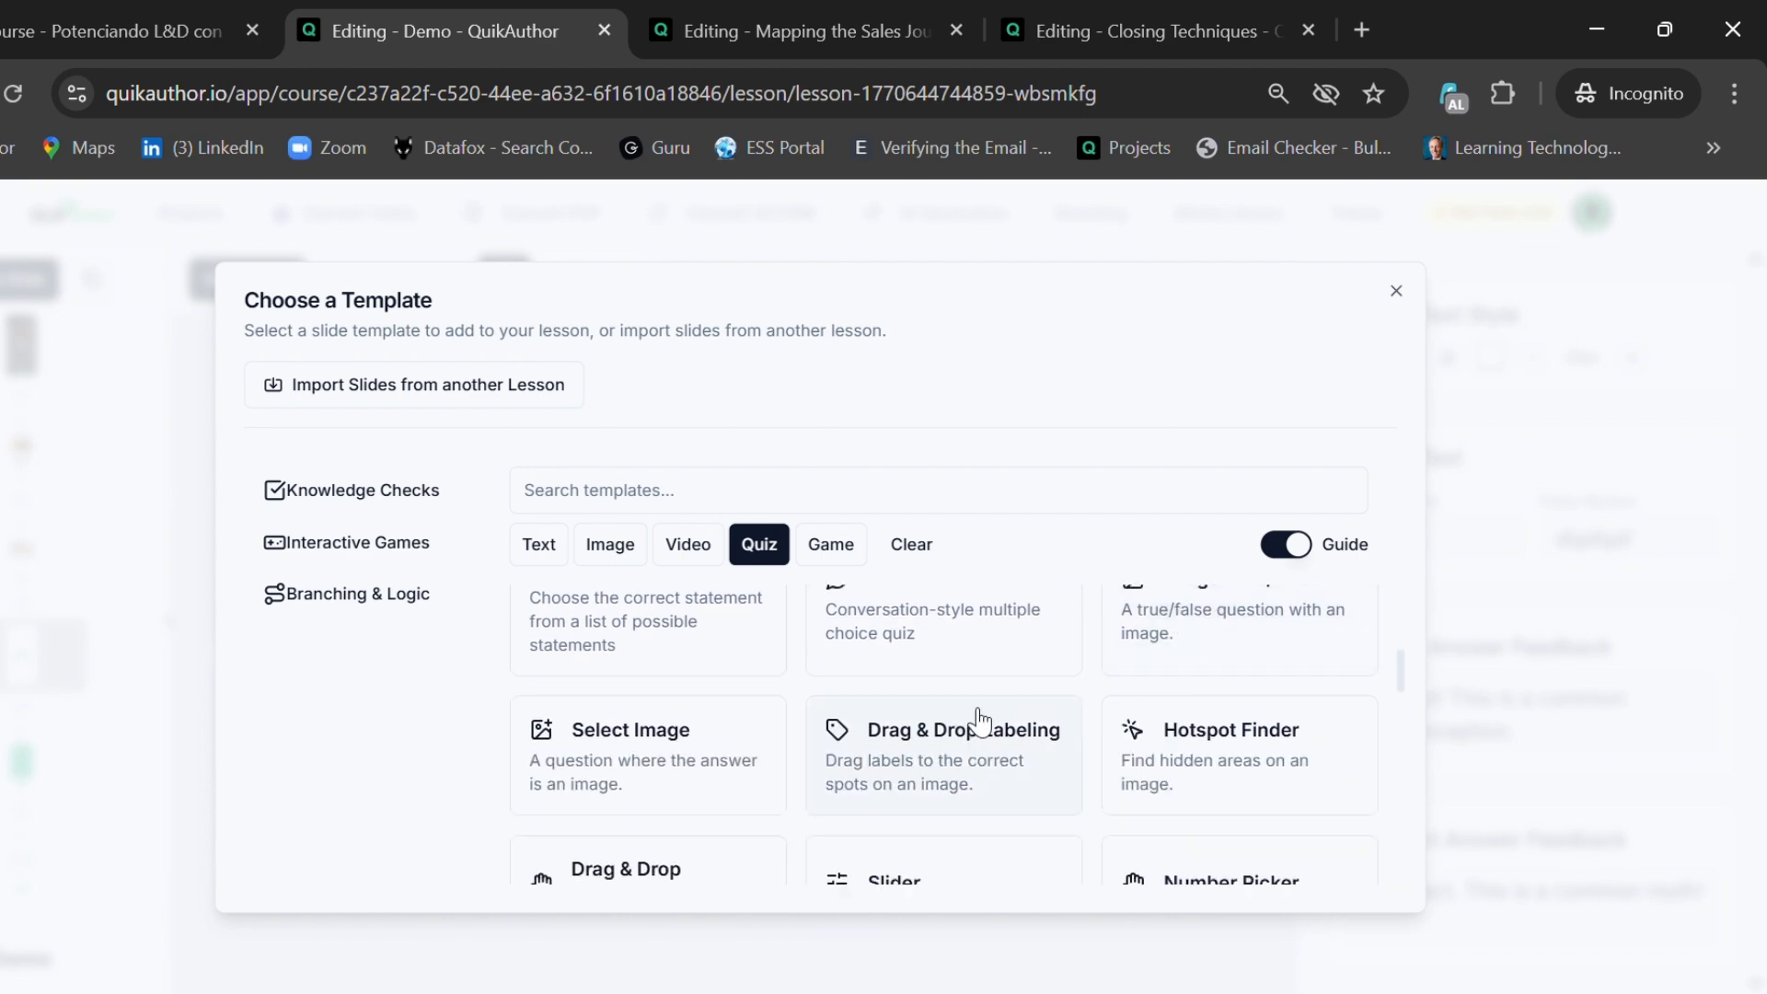
pyautogui.click(1220, 771)
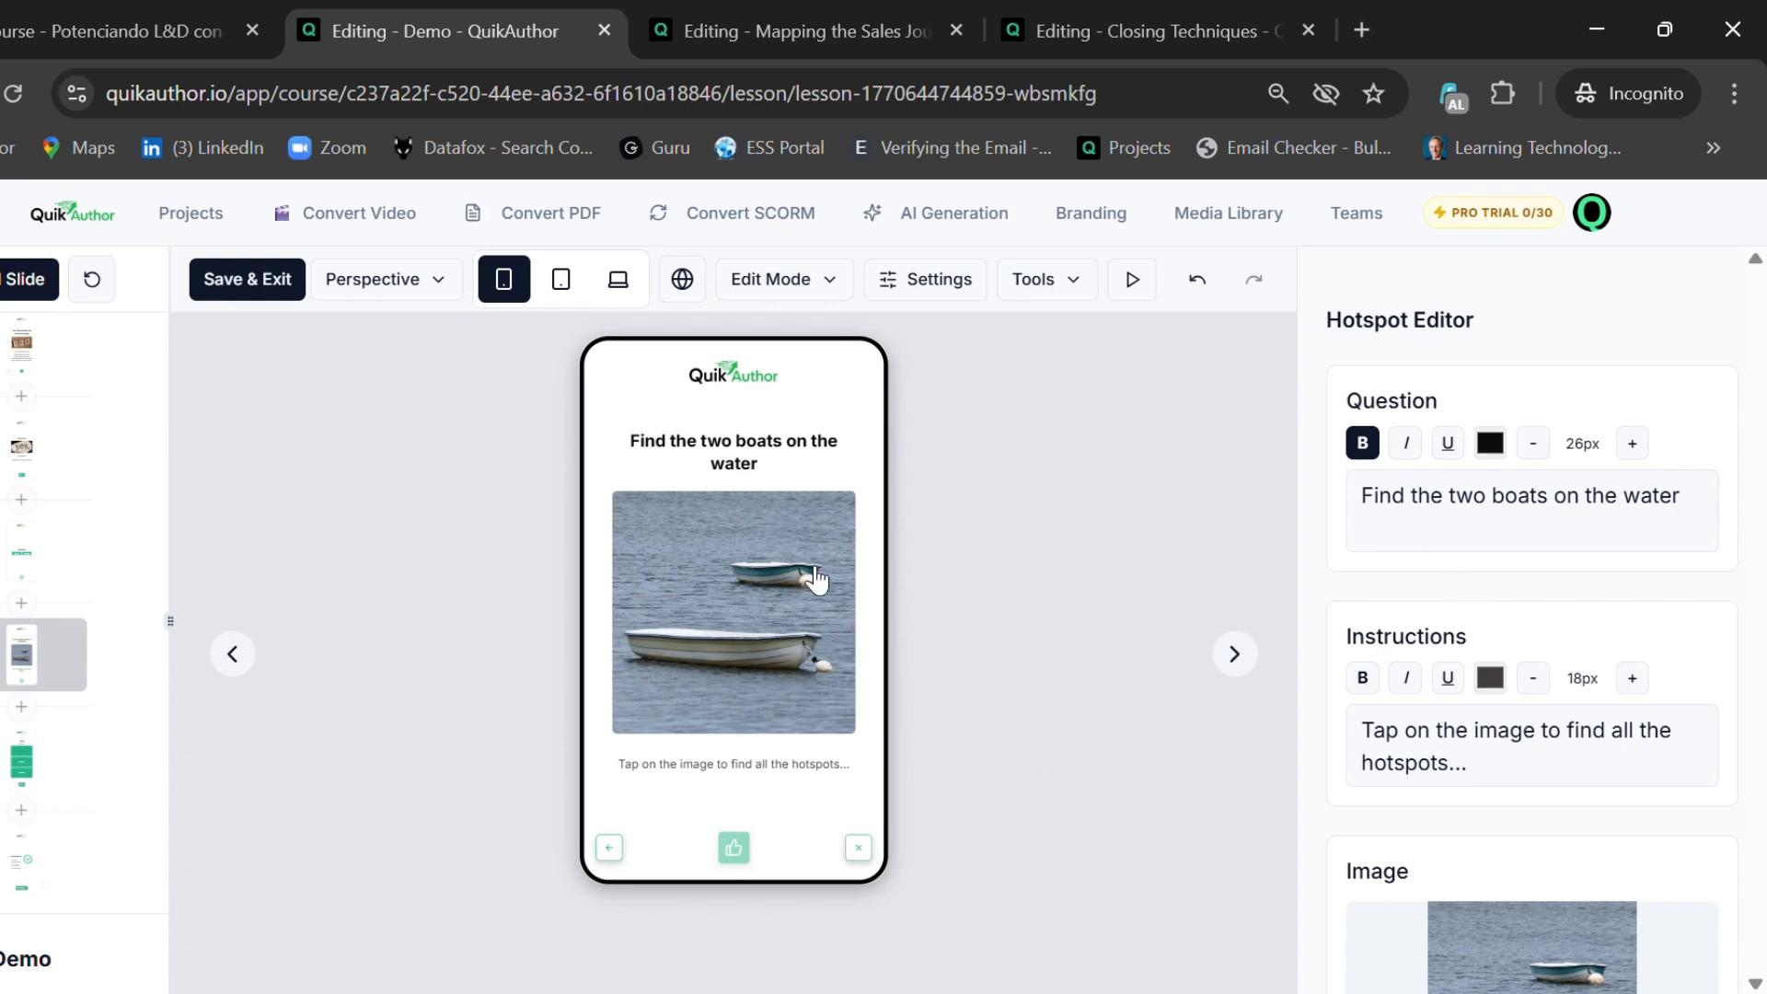
# - Test both boat hotspots in the preview and draw a third, wide and thin hotspot on the water above the smaller boat
pyautogui.click(815, 580)
pyautogui.click(773, 648)
pyautogui.scroll(-9, 1394, 578)
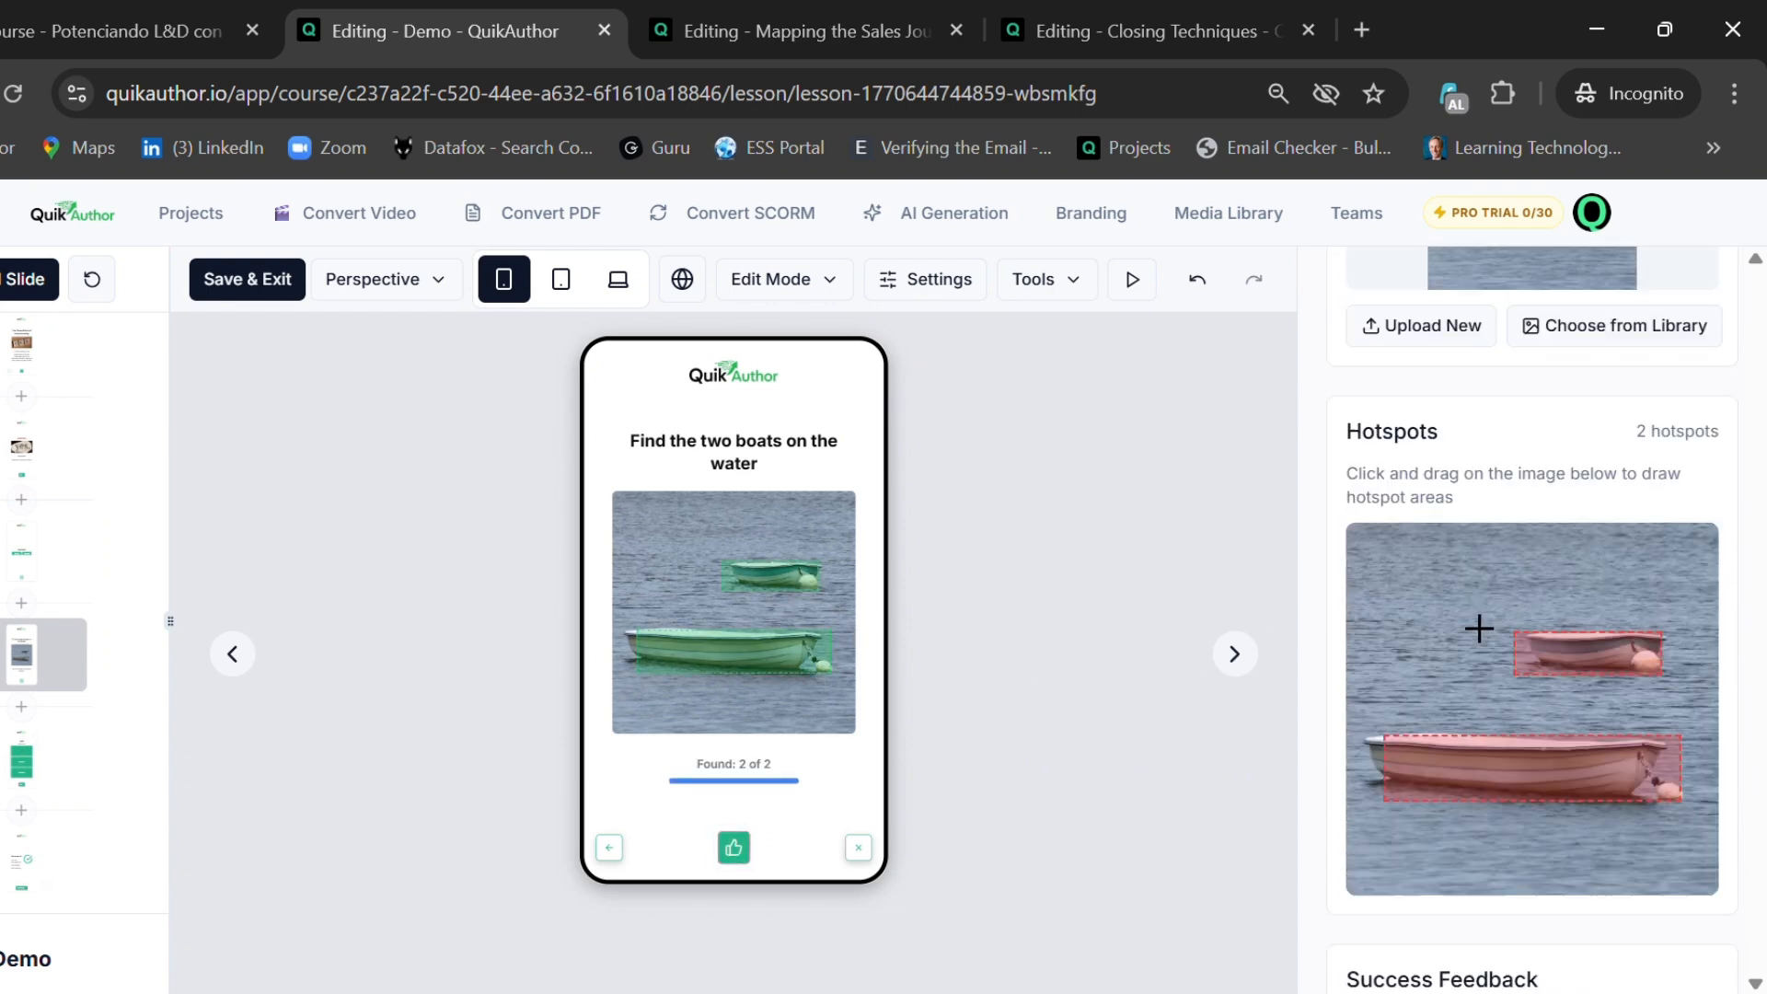
pyautogui.scroll(-1, 1479, 629)
pyautogui.moveTo(1443, 507); pyautogui.dragTo(1594, 525)
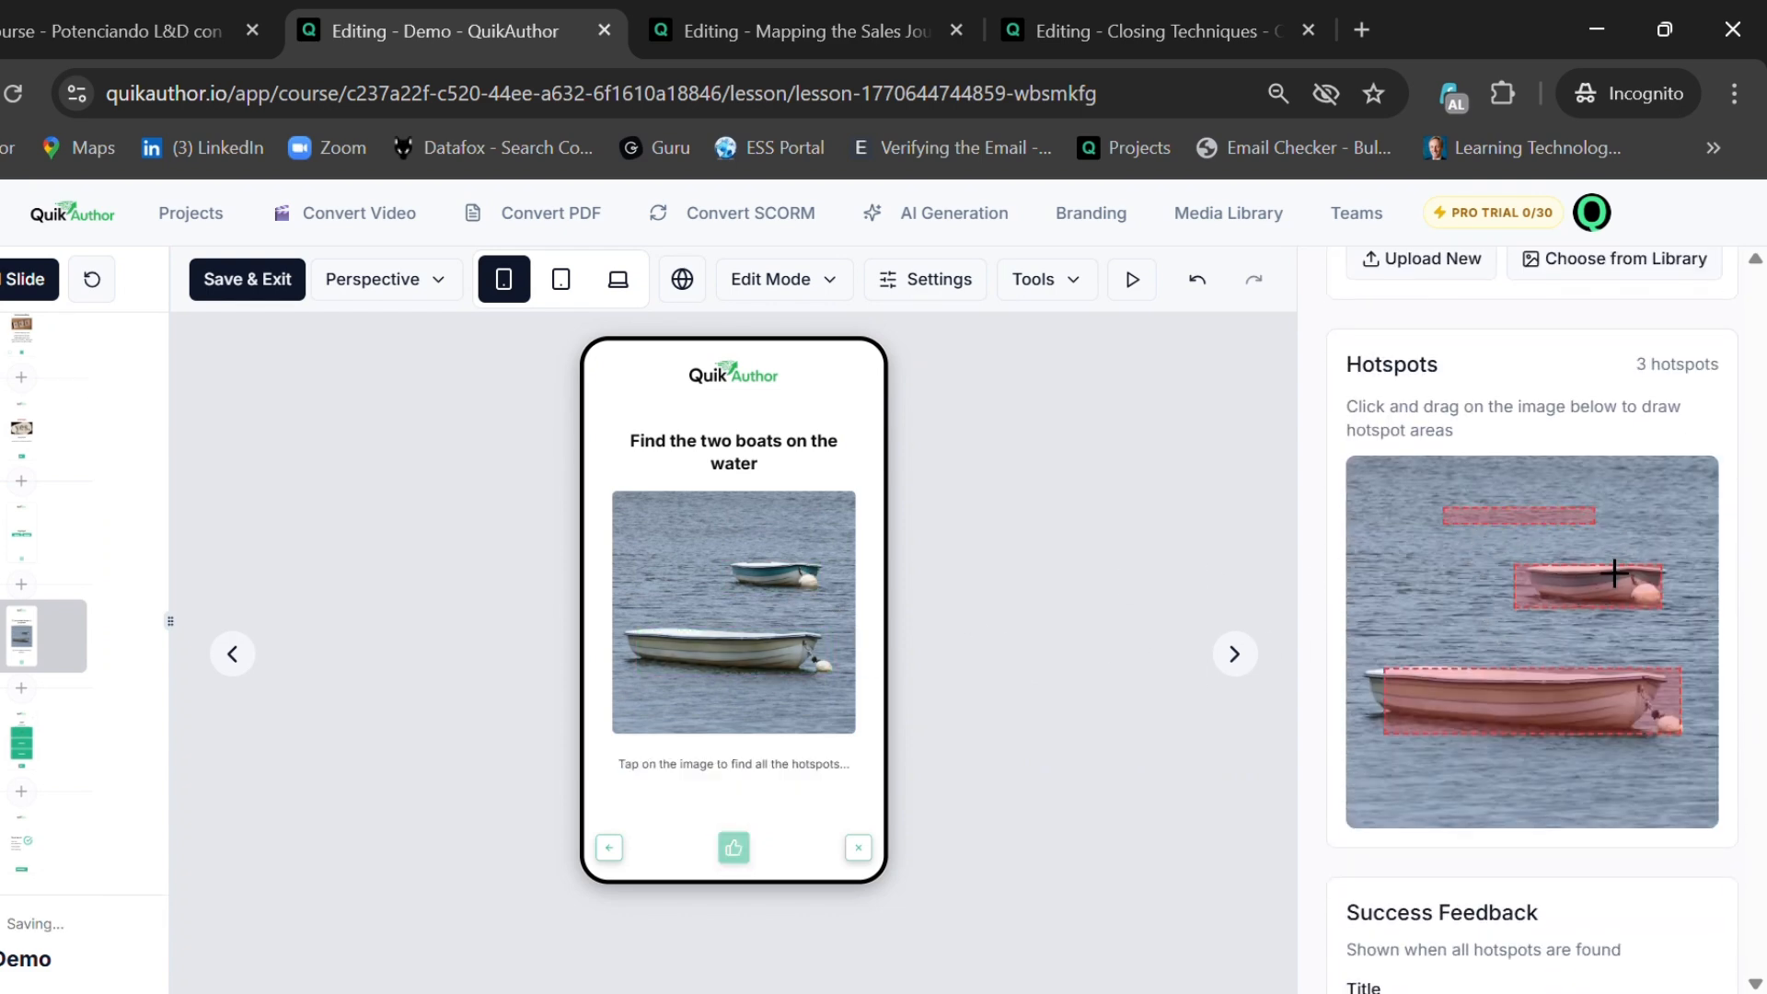
pyautogui.scroll(-3, 1585, 663)
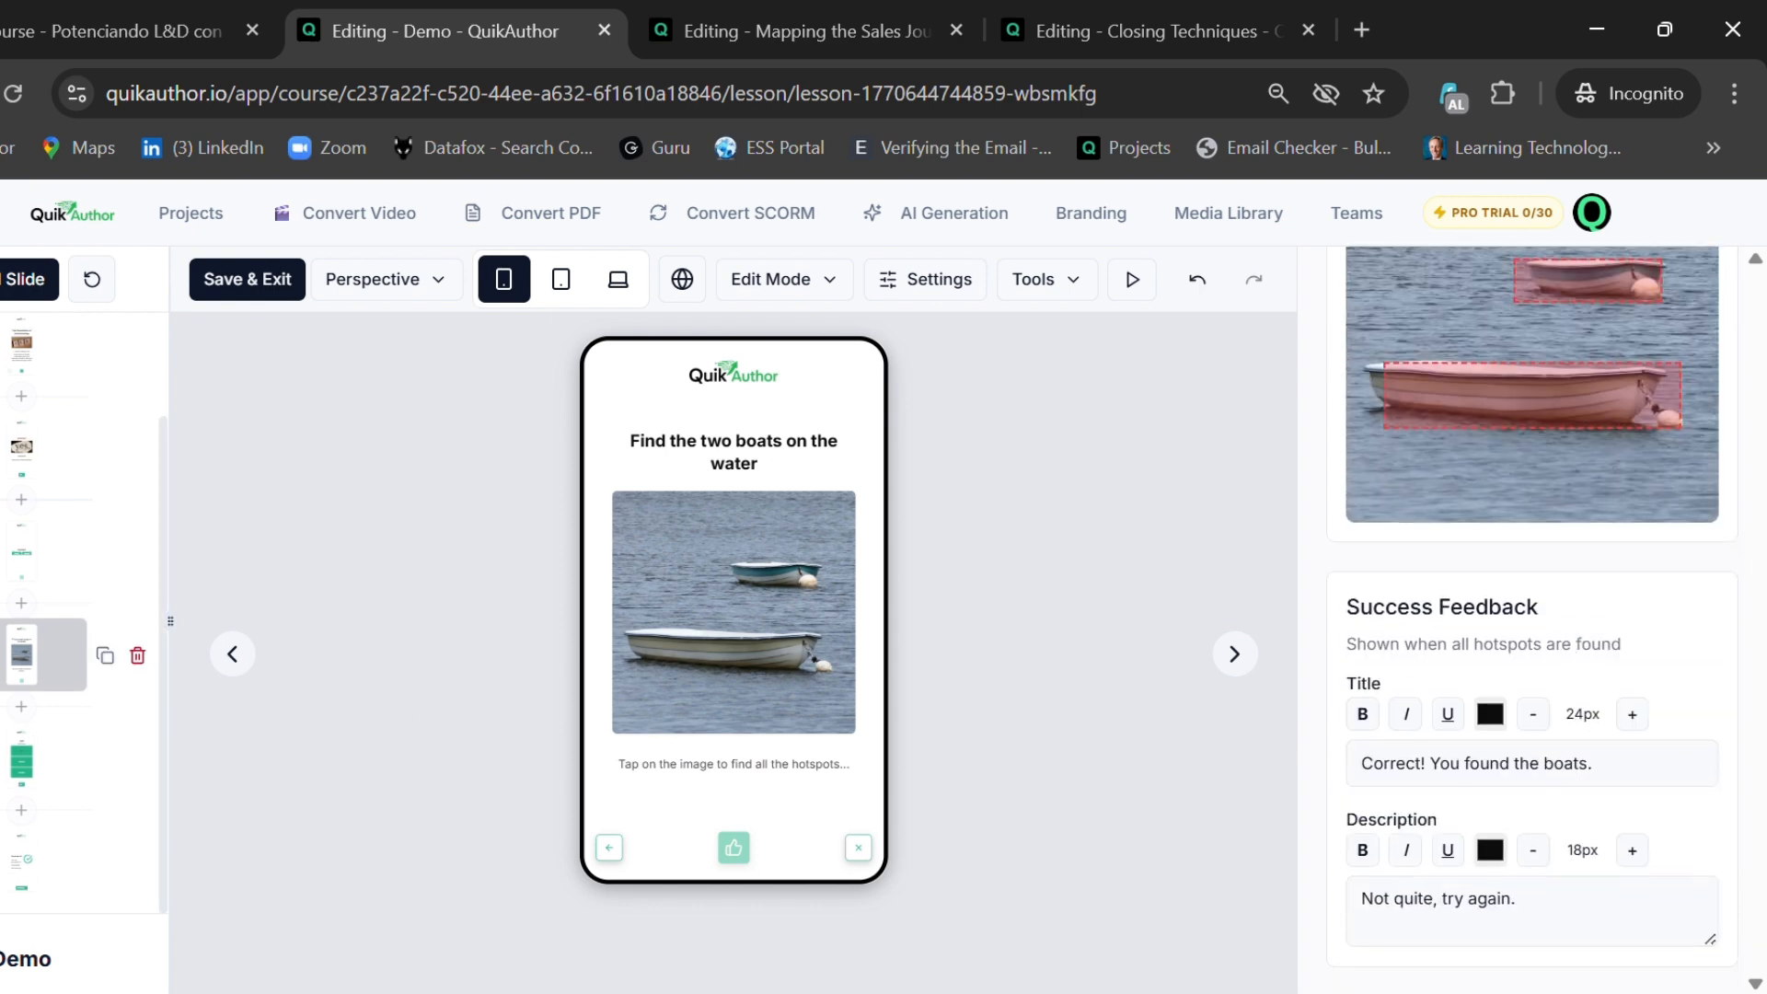
# - Insert a Millionaire Quiz slide between the True or False slide and the Hotspot slide
pyautogui.click(21, 603)
pyautogui.scroll(-8, 880, 646)
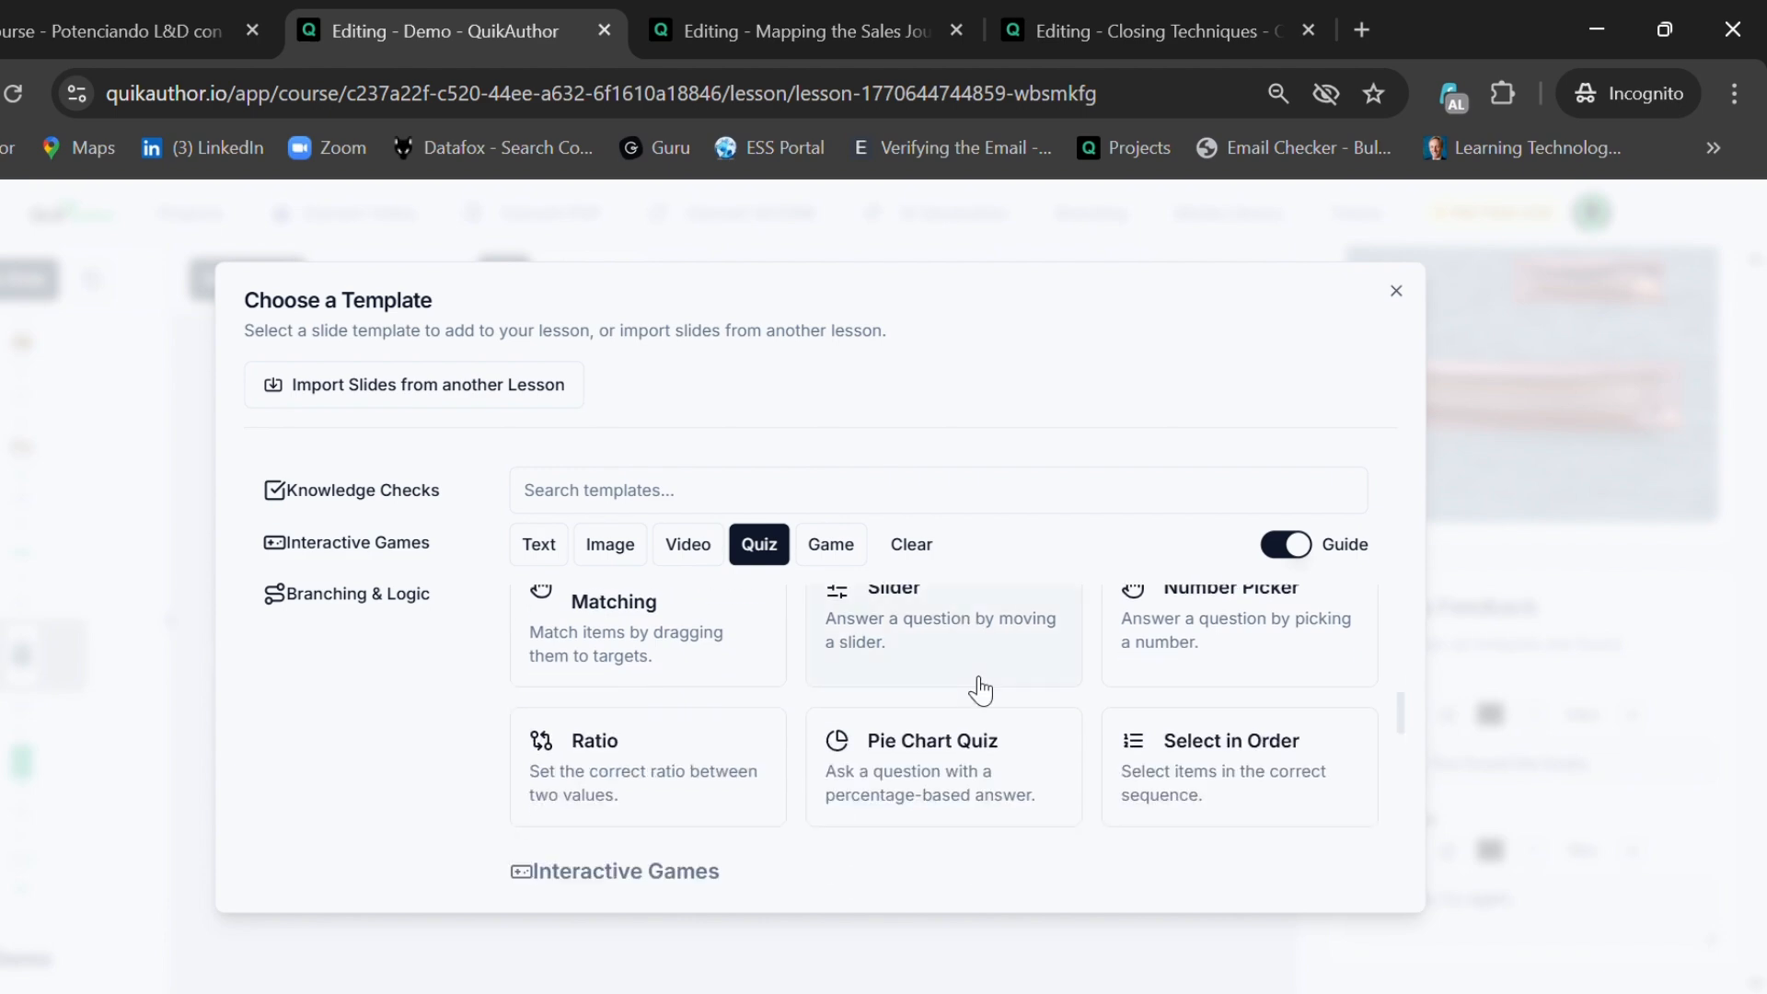
pyautogui.scroll(-3, 981, 690)
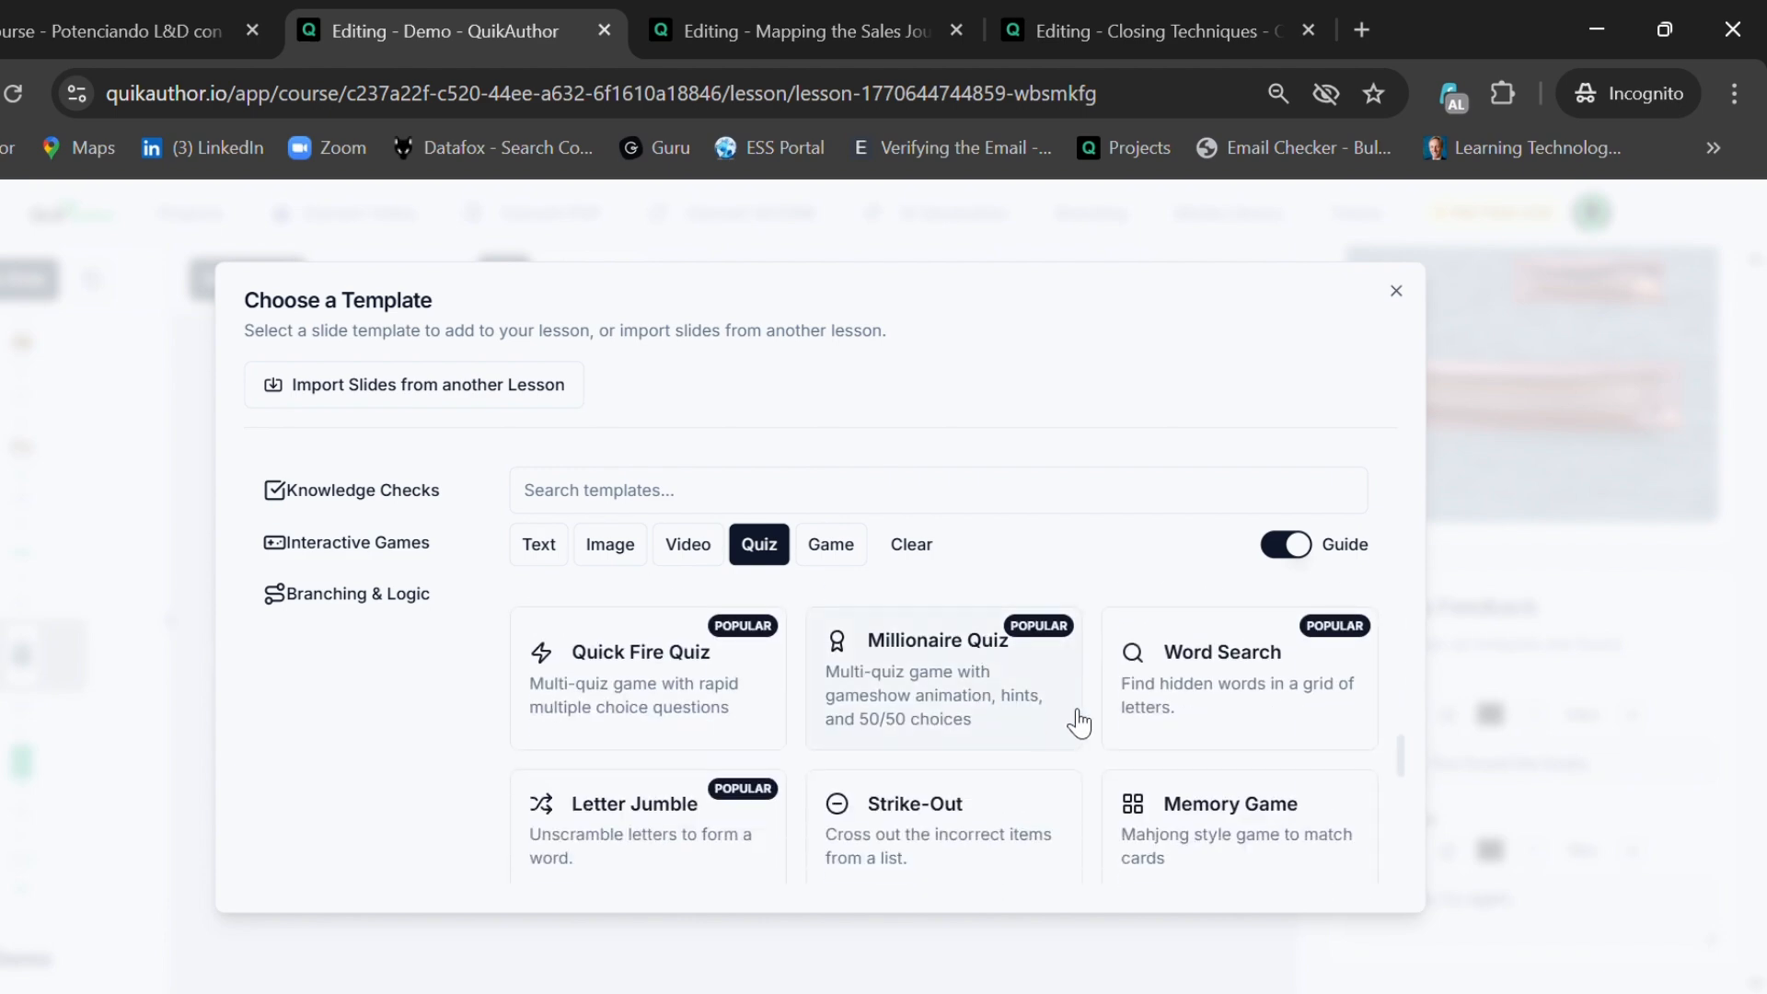
pyautogui.click(975, 698)
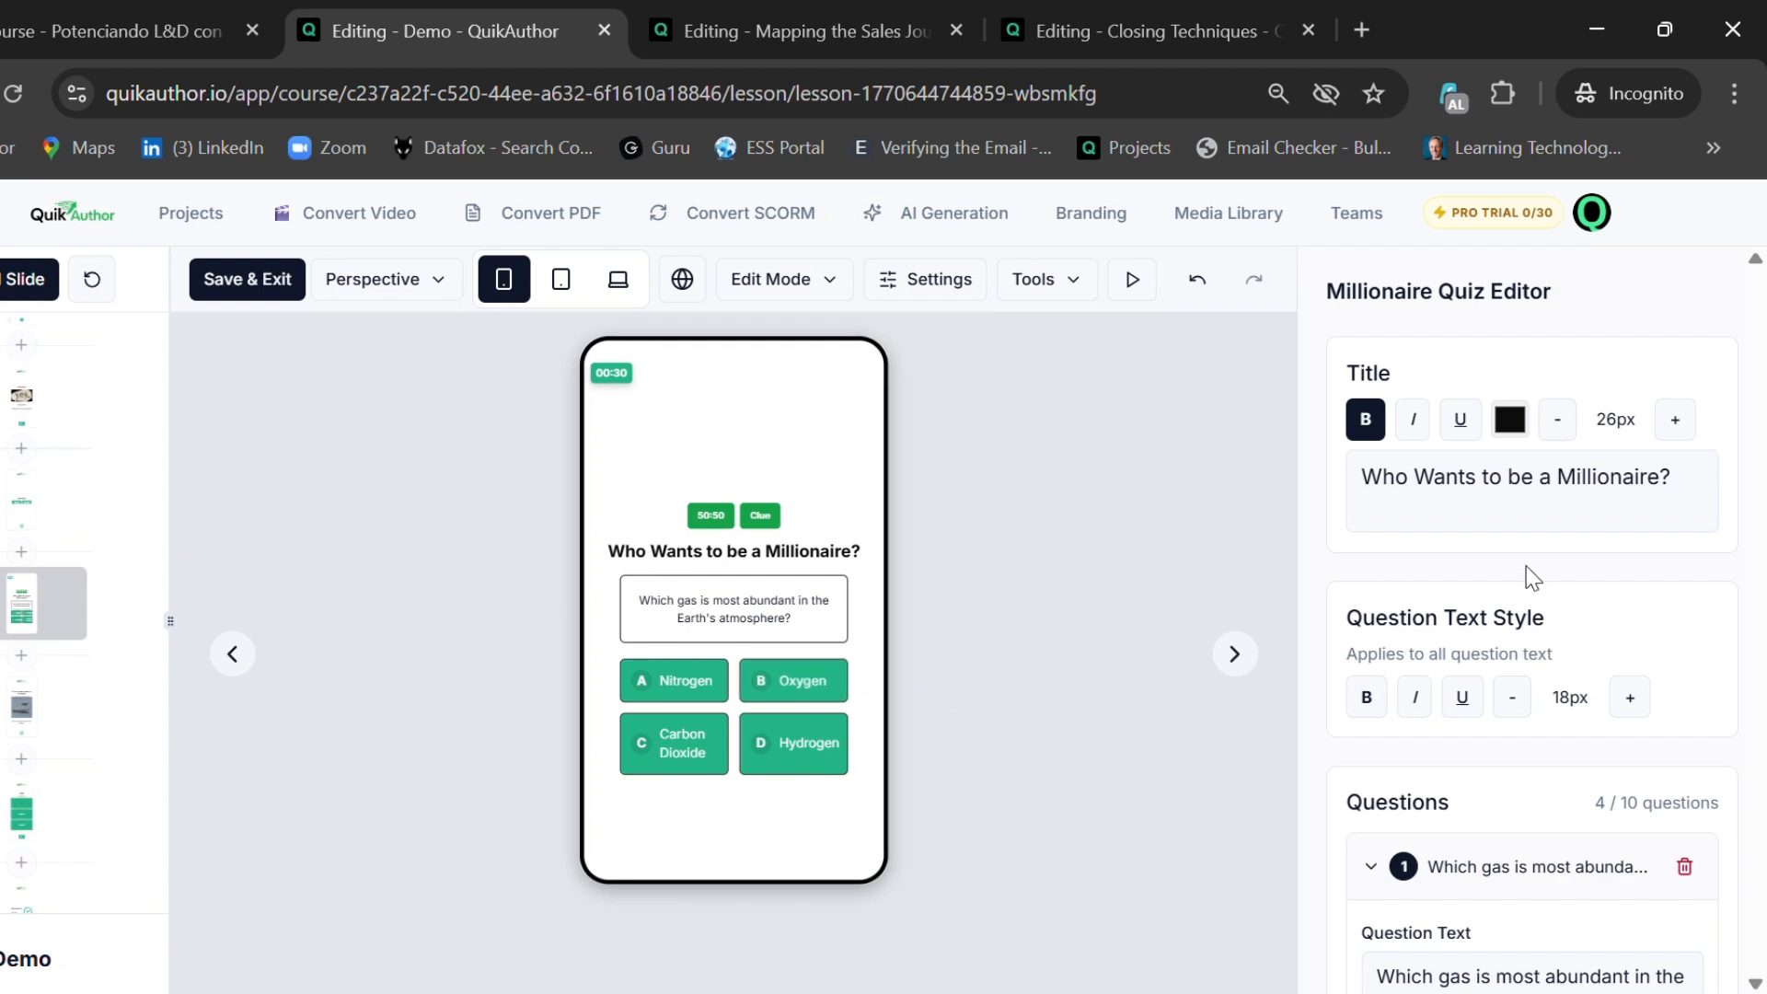
# - Change the Millionaire Quiz title to "hgfhgfh"
pyautogui.moveTo(1716, 489); pyautogui.dragTo(1365, 489)
pyautogui.write('hgfhgfh')
pyautogui.scroll(-3, 1475, 552)
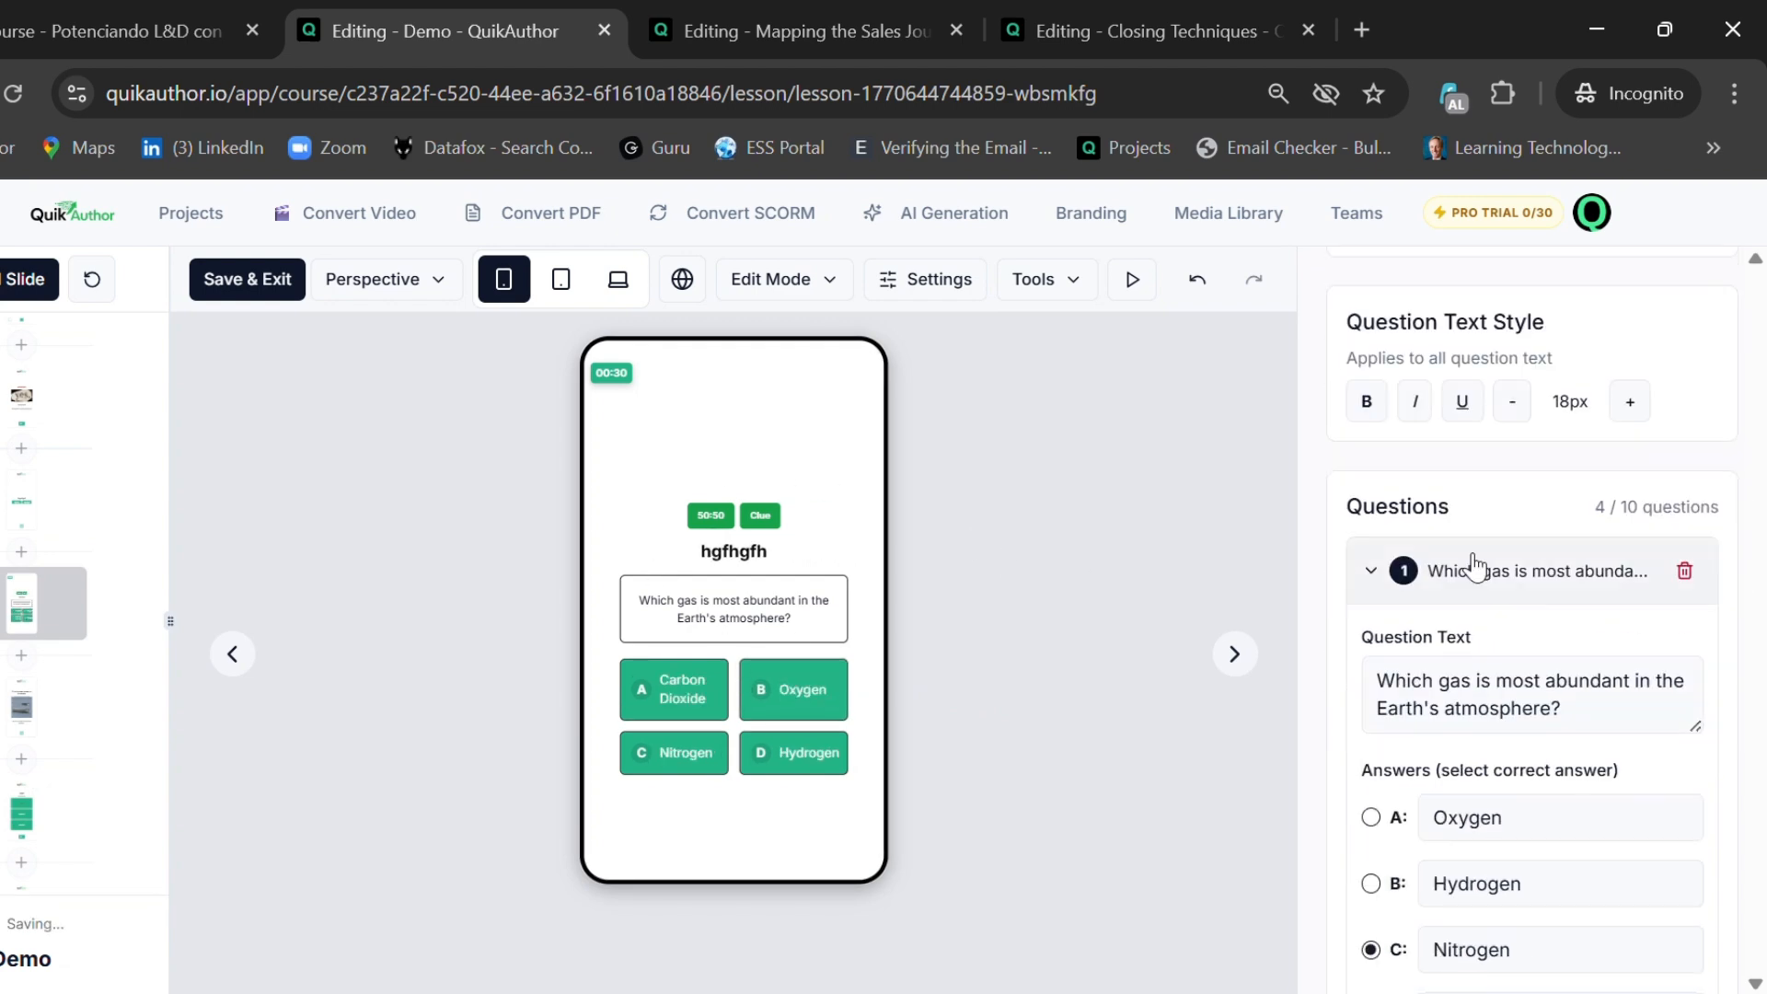
# - Change the first quiz question's text to "gfhgfhgf" and mark answer A, Oxygen, as correct
pyautogui.scroll(-3, 1475, 561)
pyautogui.moveTo(1377, 379); pyautogui.dragTo(1505, 449)
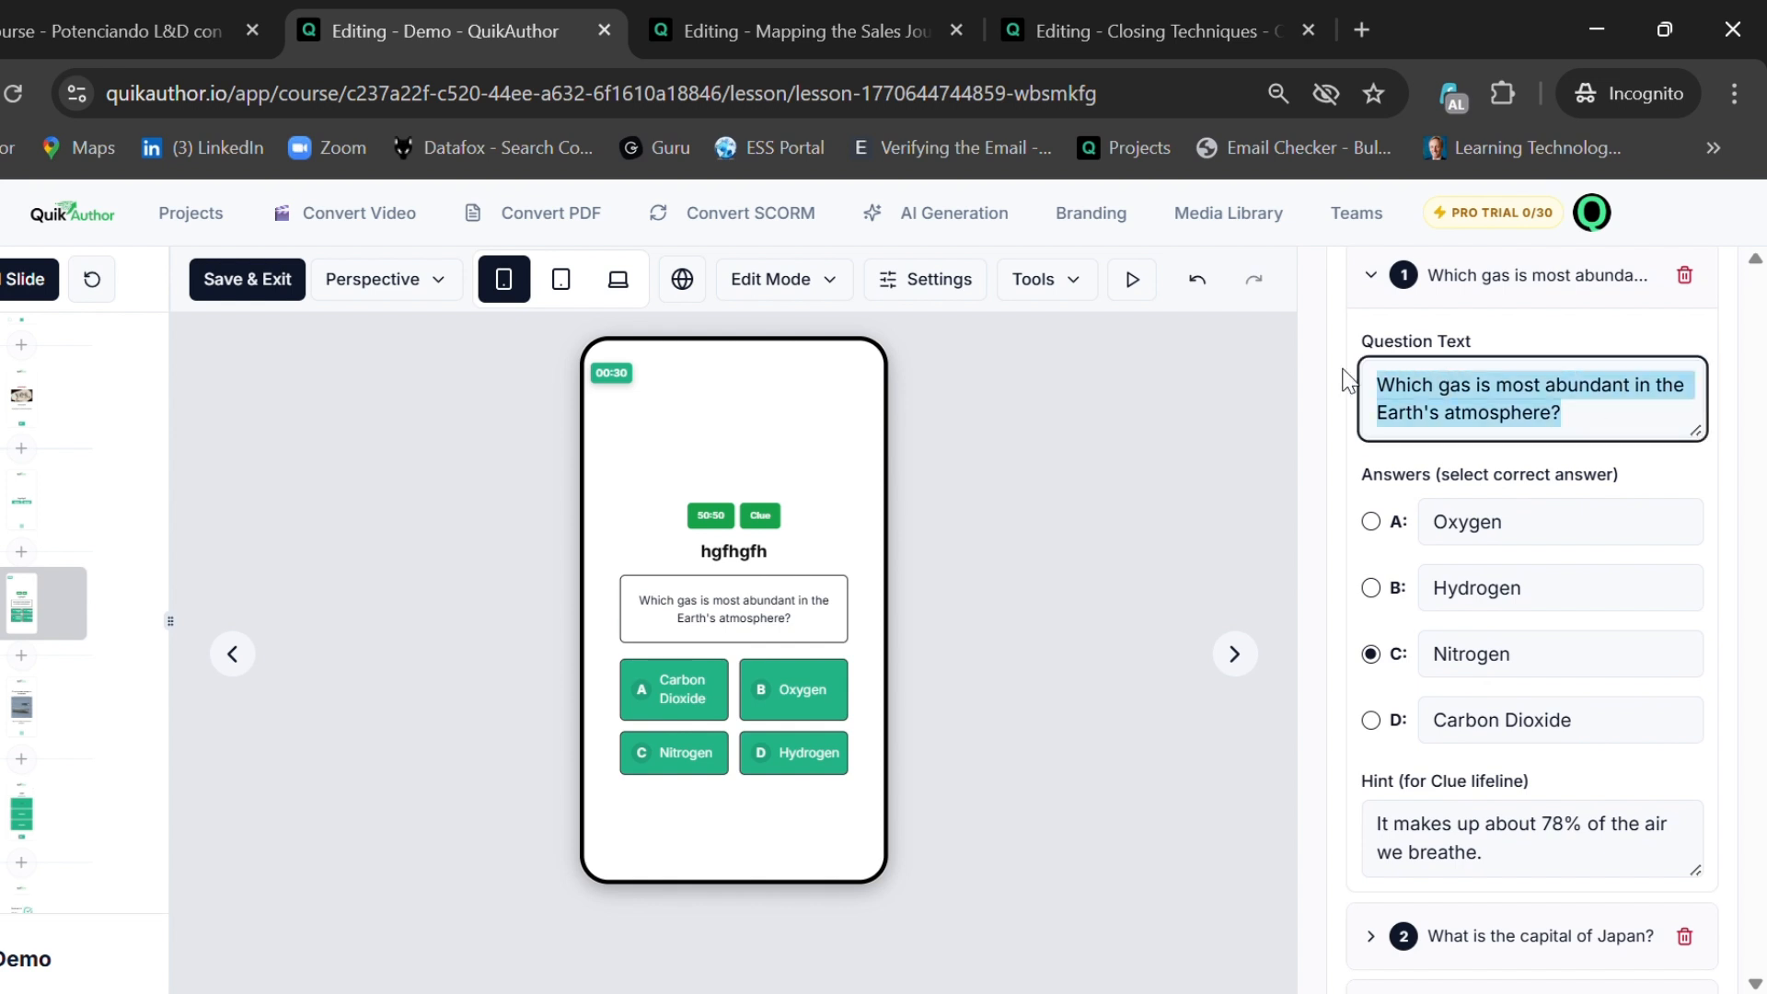
pyautogui.write('gfhgfhgf')
pyautogui.click(1371, 521)
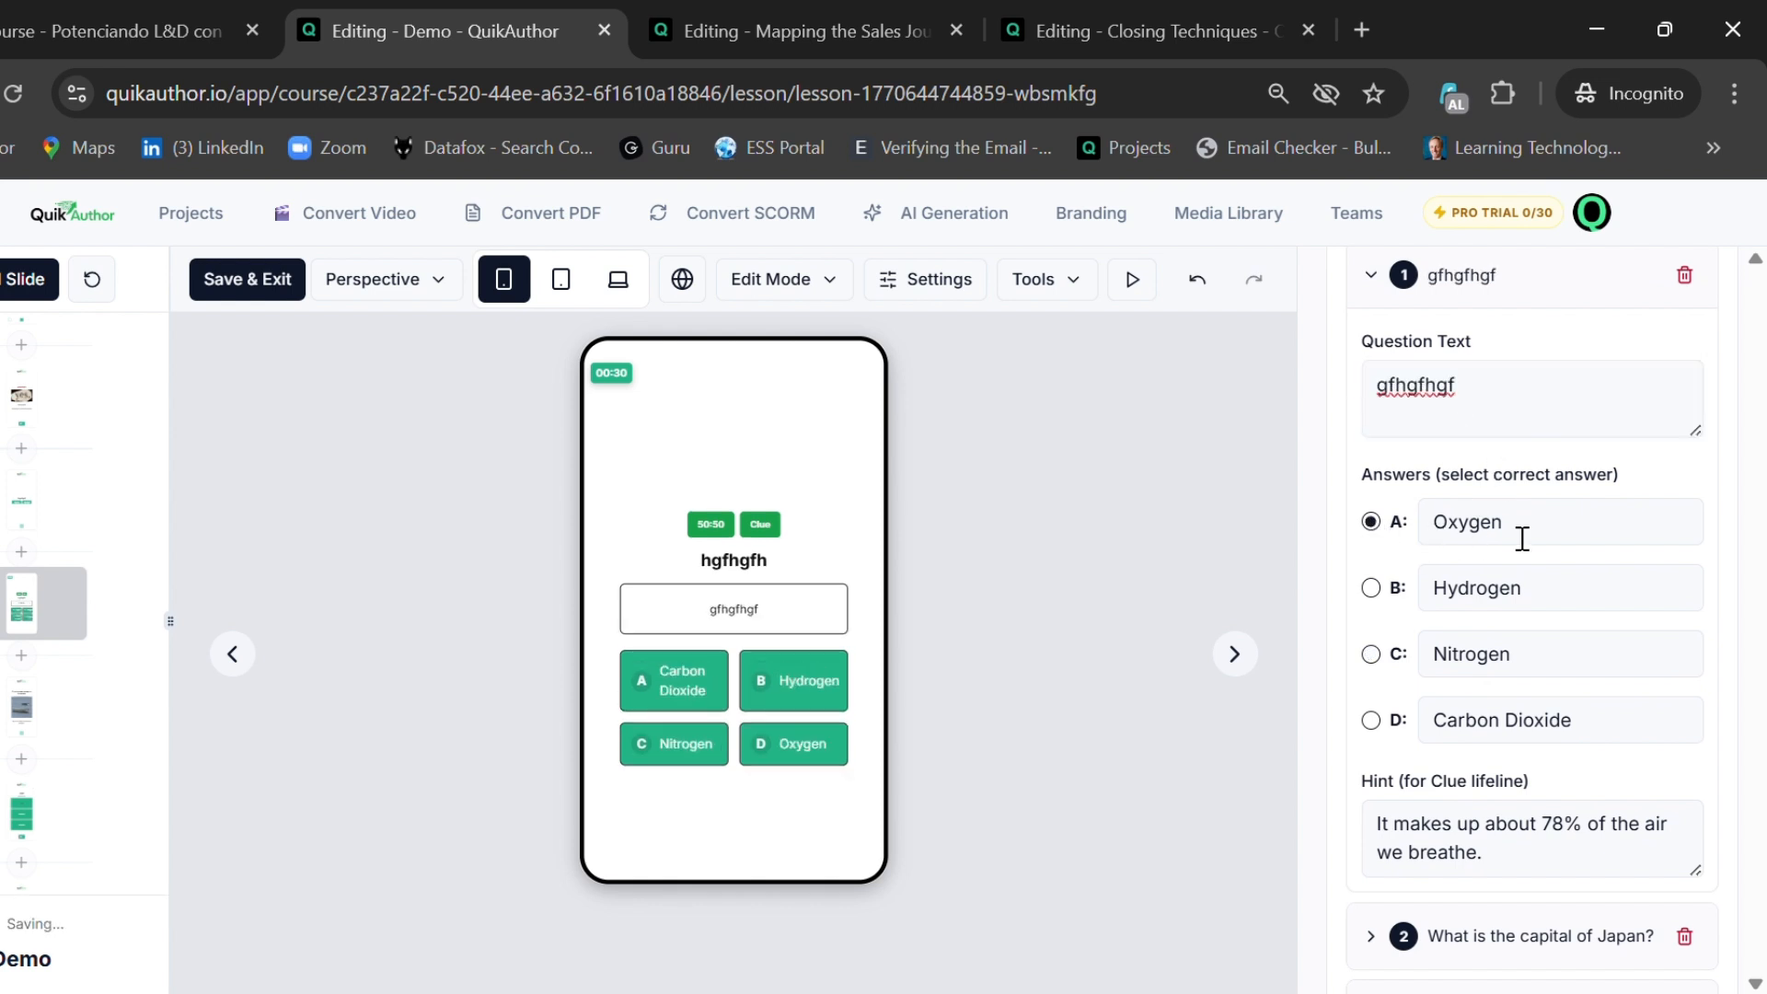
# - Set the quiz's 50:50 lifelines to 3 and its clue lifelines to 3
pyautogui.scroll(-3, 1518, 552)
pyautogui.scroll(-6, 1558, 582)
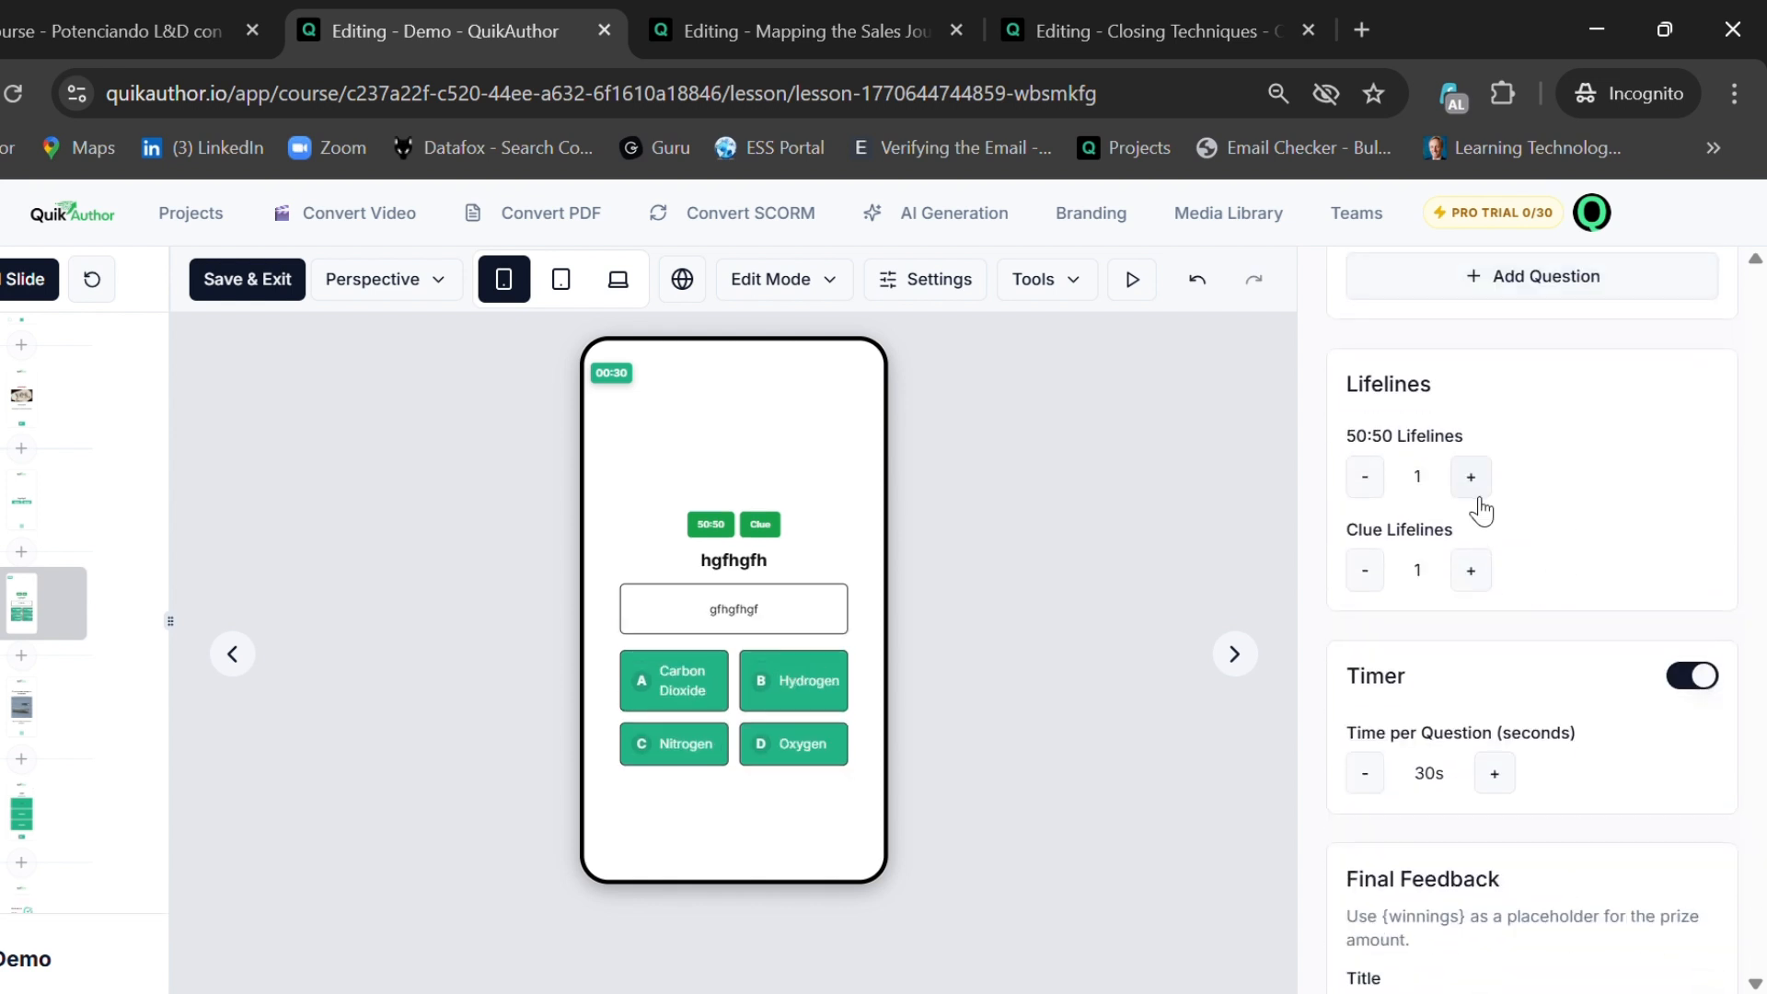
pyautogui.click(1472, 477)
pyautogui.click(1472, 477)
pyautogui.click(1477, 576)
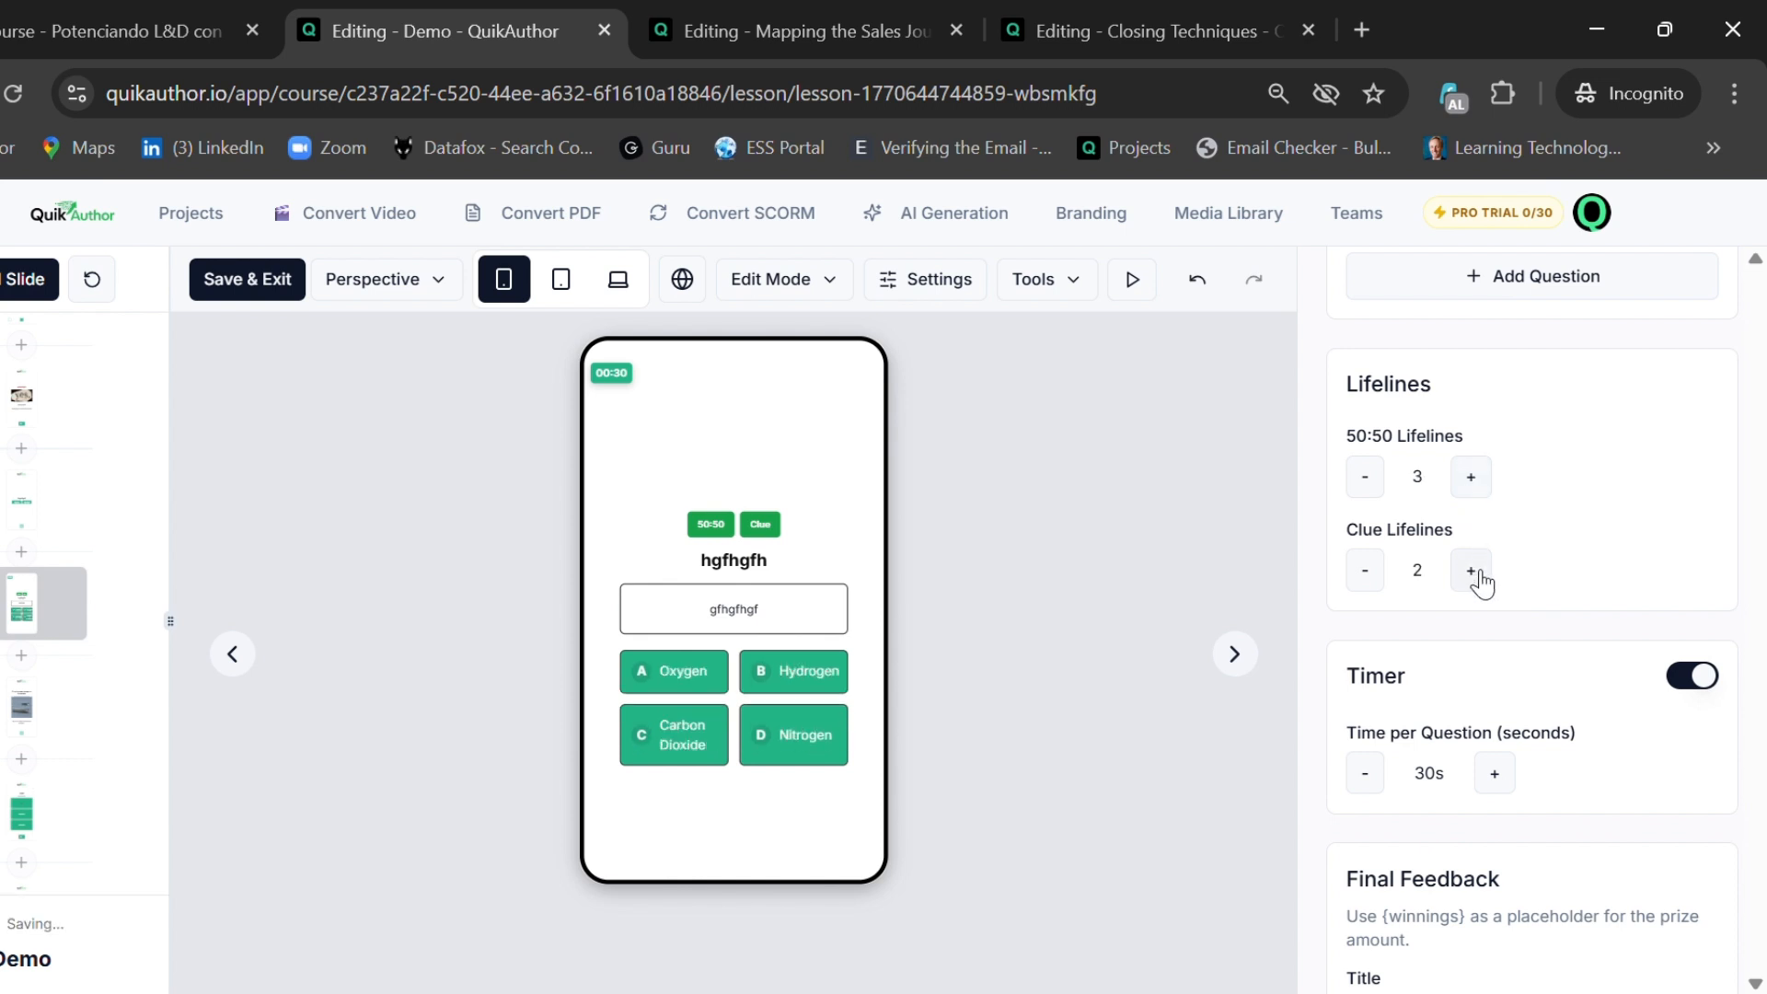
pyautogui.click(1477, 576)
# - Test the Clue and 50:50 lifelines on the question in the preview
pyautogui.click(762, 526)
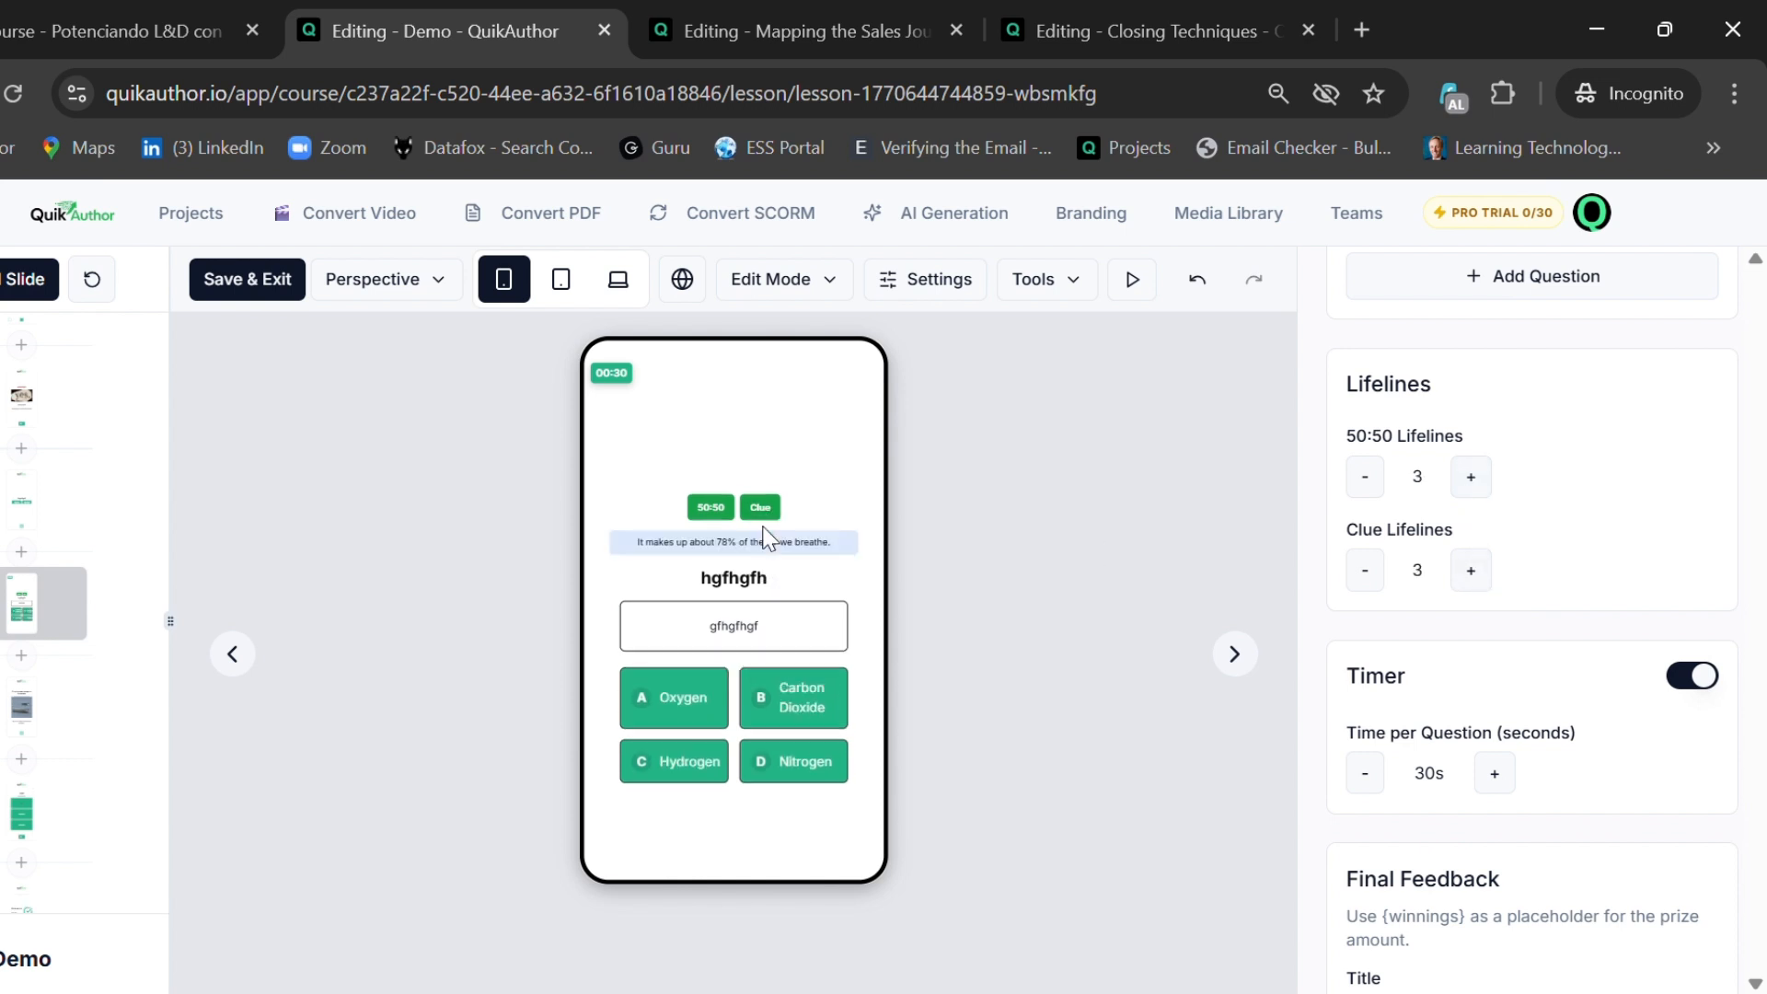
pyautogui.click(711, 507)
# - Turn the quiz timer off and on again, and set the time per question to 60 seconds
pyautogui.scroll(-3, 1454, 626)
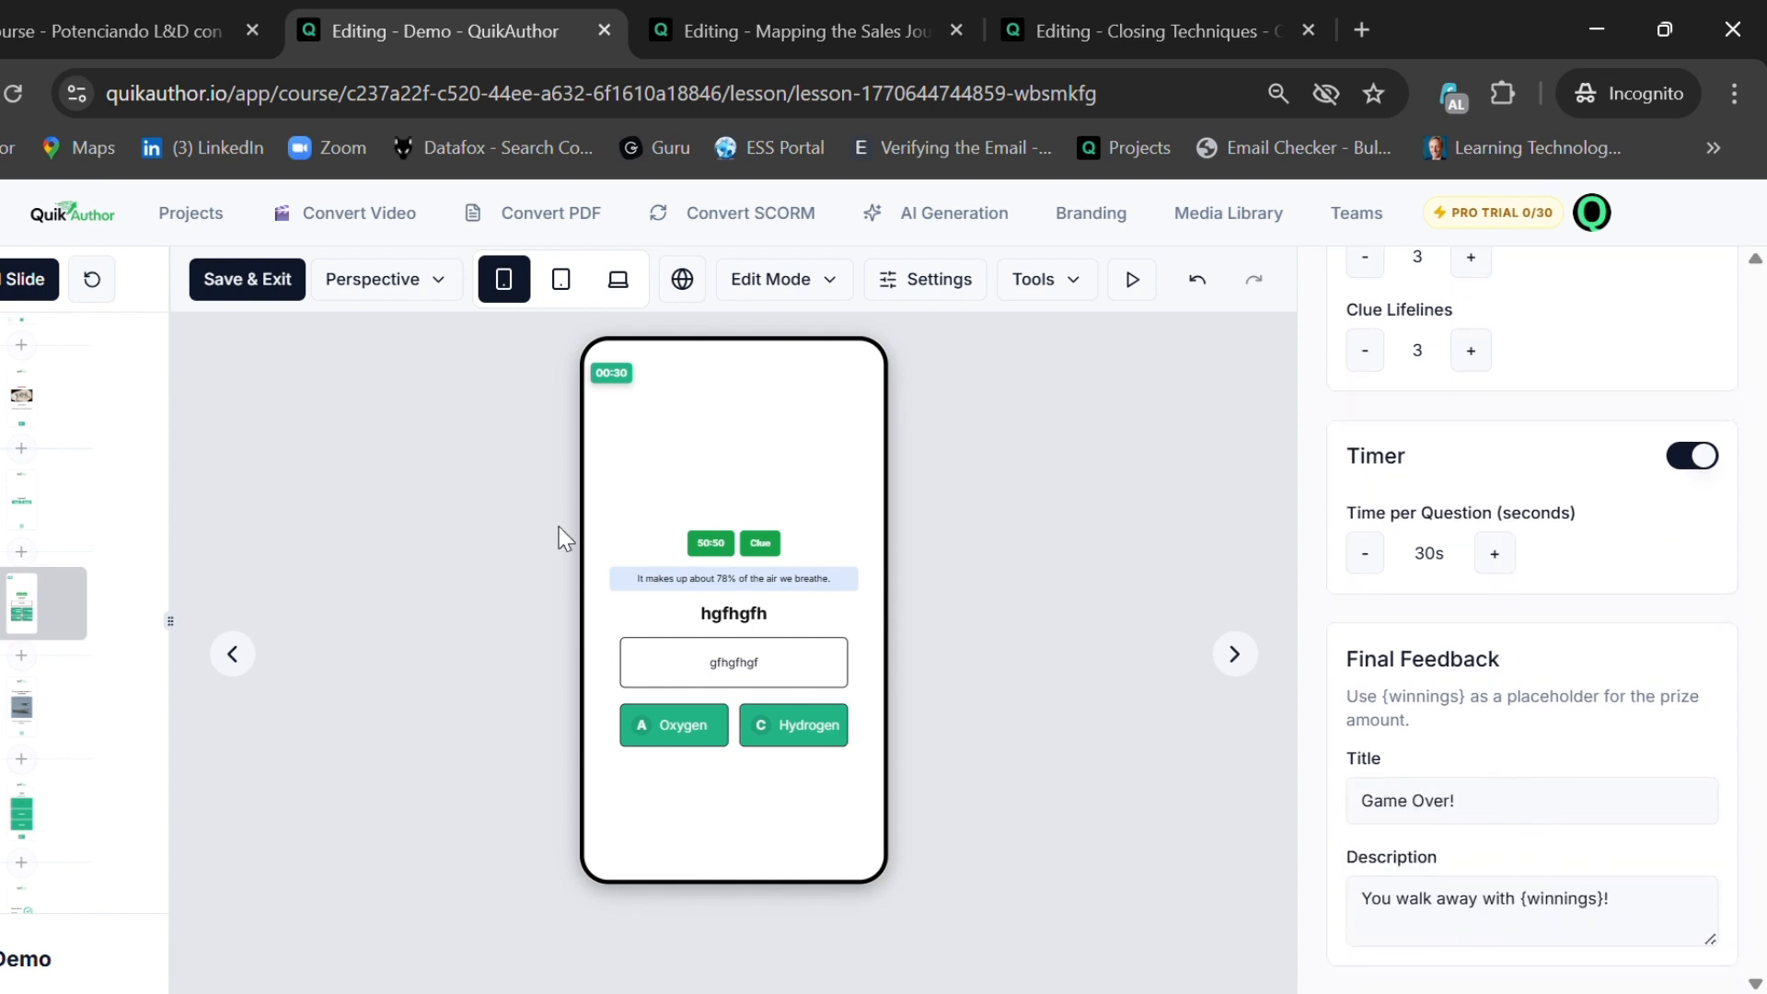
pyautogui.click(1693, 470)
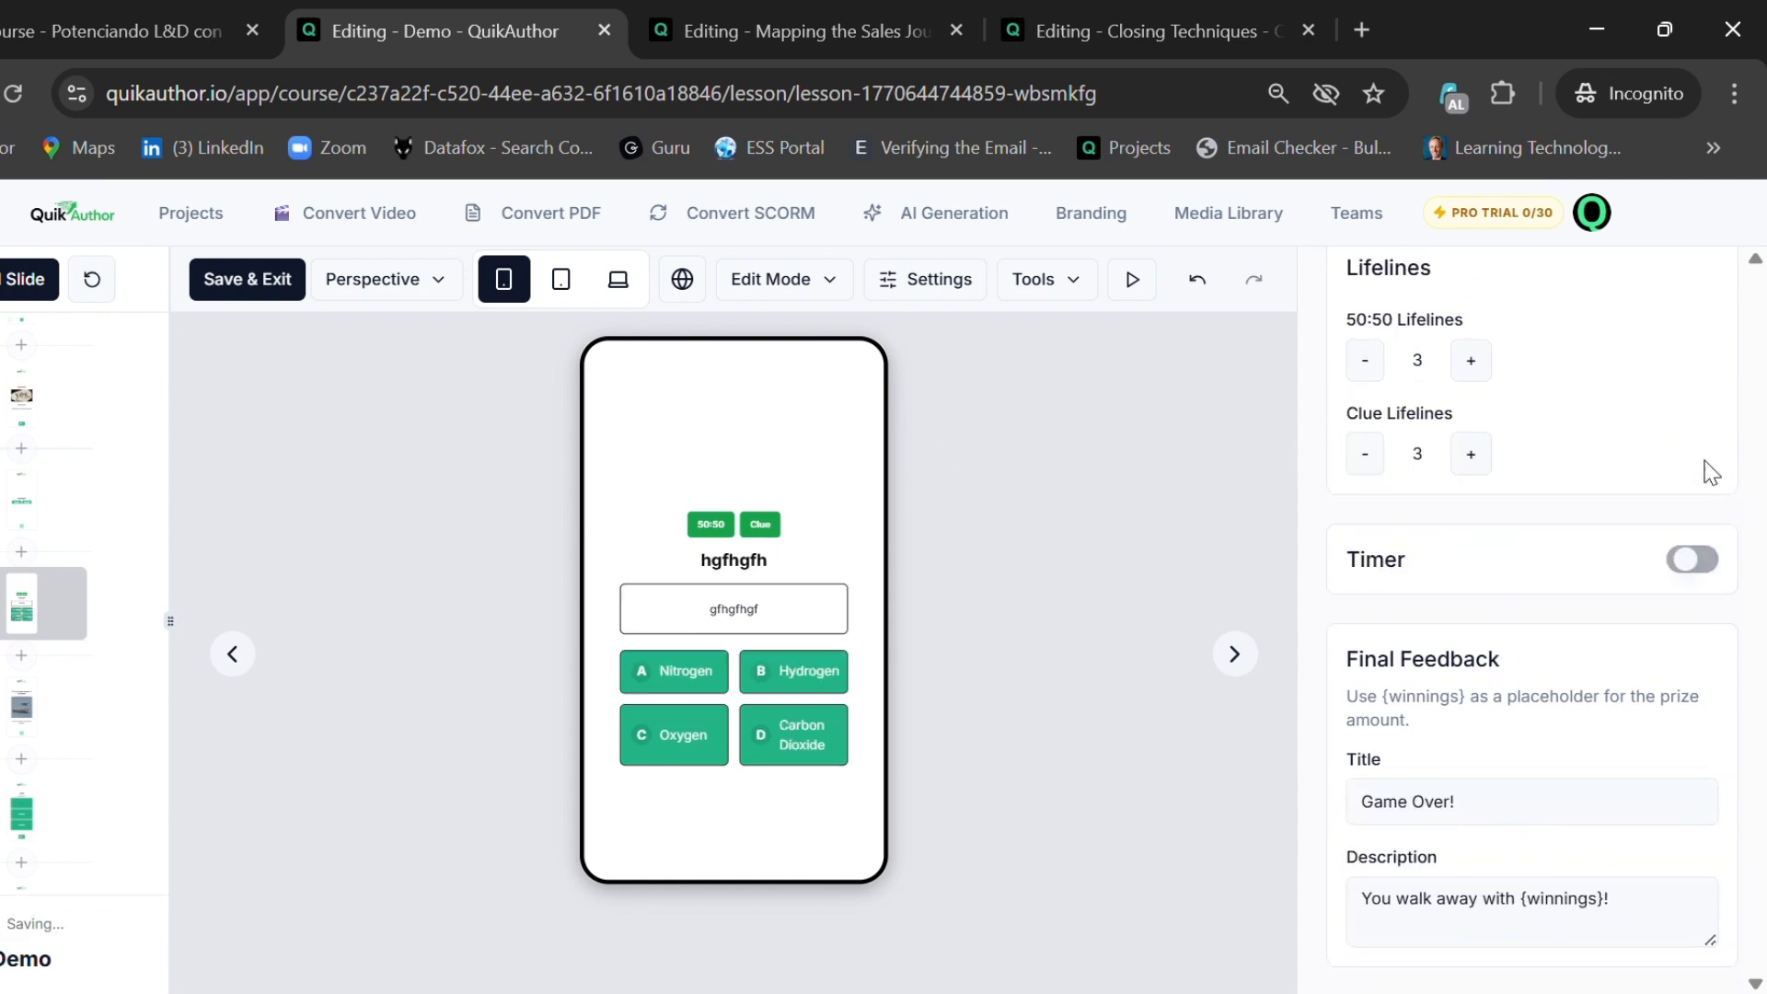
pyautogui.click(1697, 565)
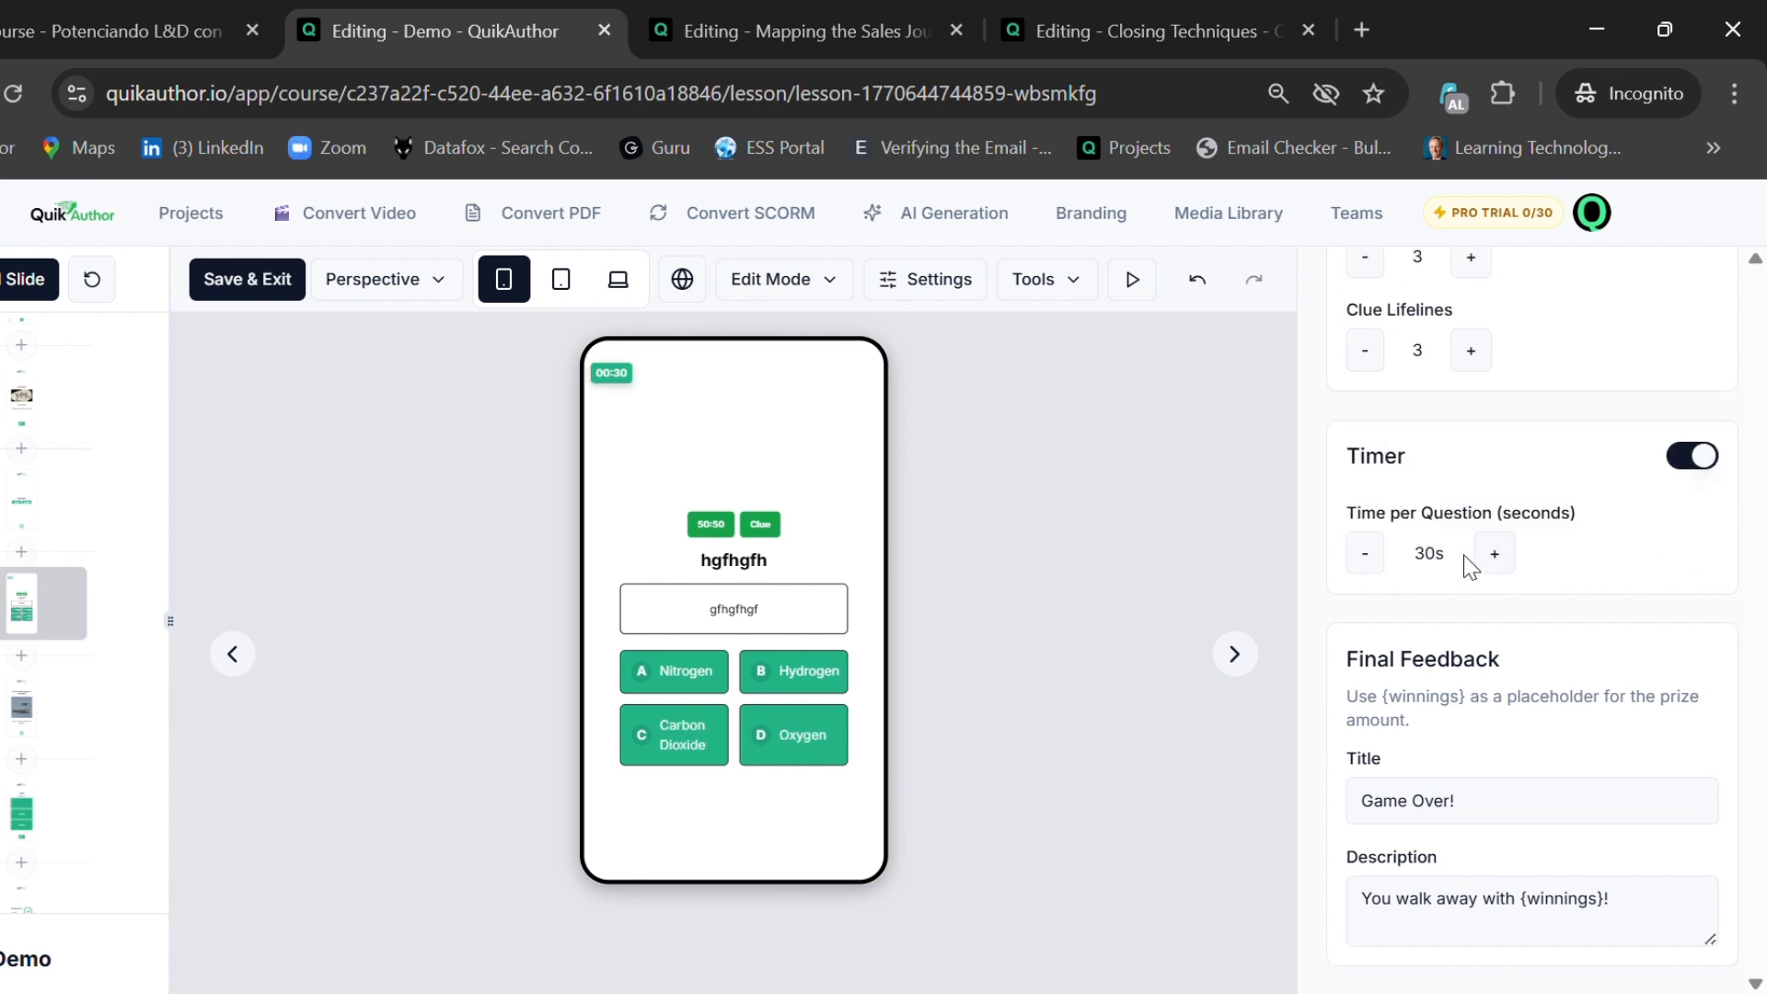
pyautogui.click(1493, 553)
pyautogui.click(1494, 553)
pyautogui.click(1493, 553)
pyautogui.click(1493, 553)
pyautogui.click(1493, 553)
pyautogui.click(1494, 553)
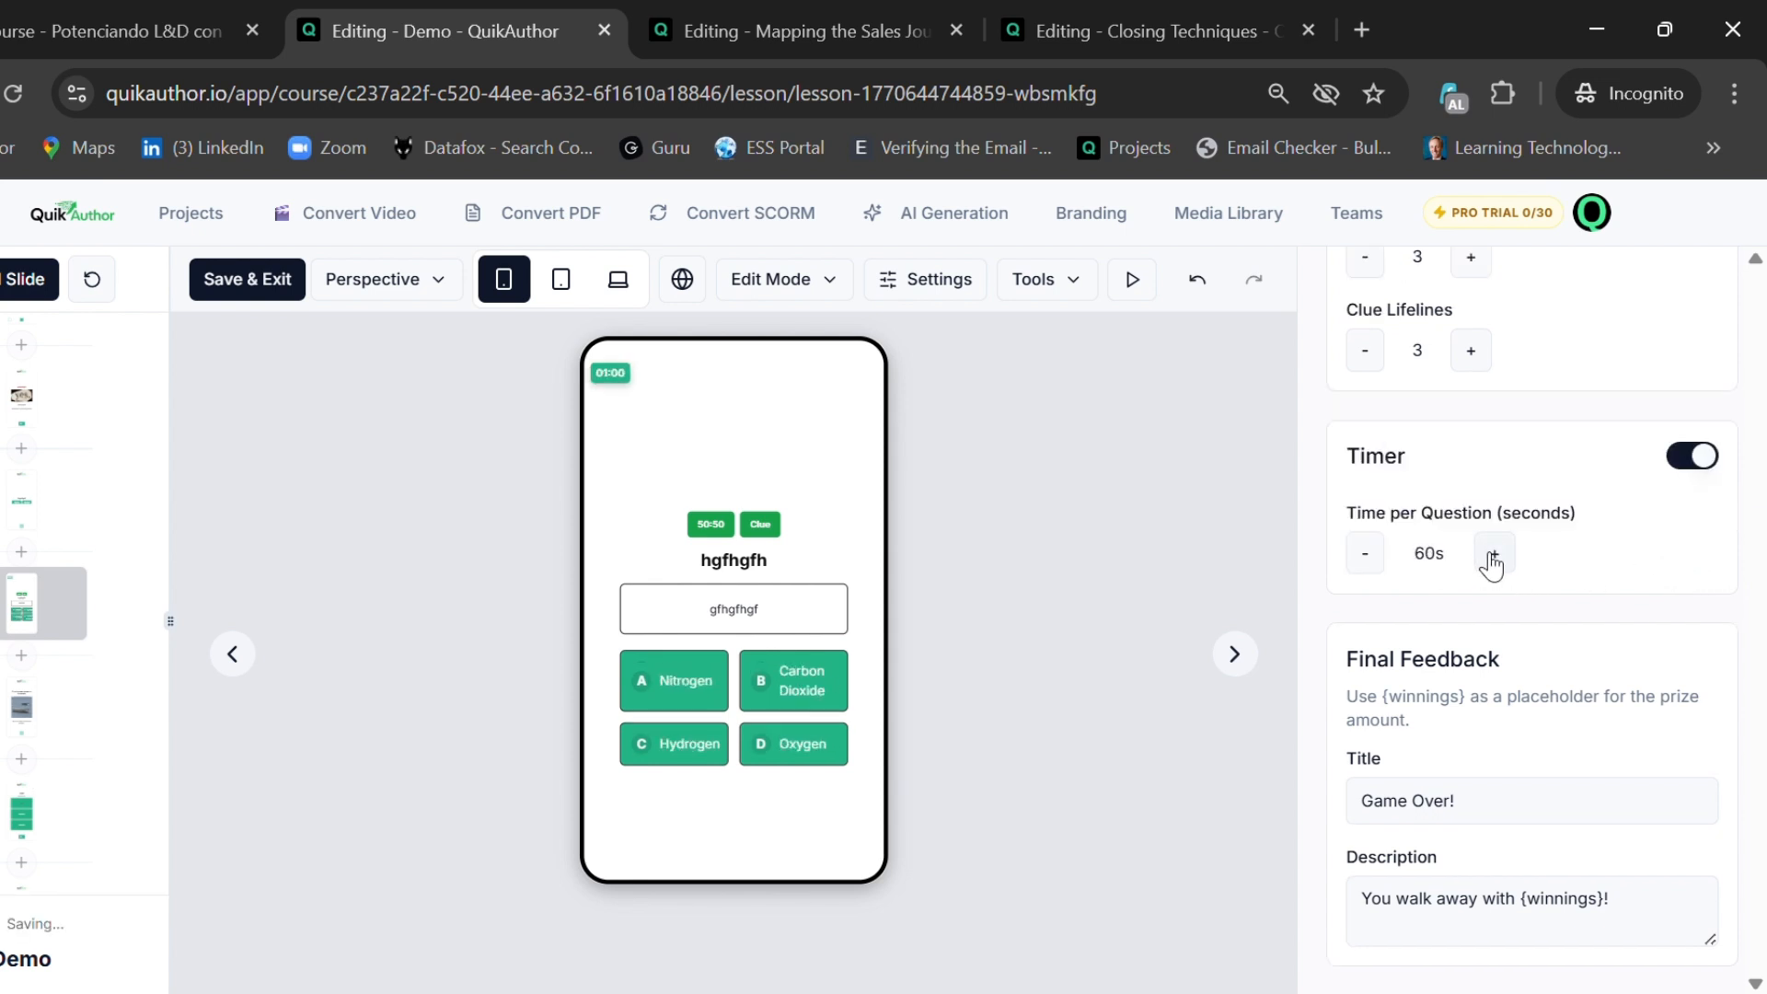
# - Clear the template filters and insert a Confidence Slider from Branching & Logic after the Millionaire Quiz slide
pyautogui.click(21, 655)
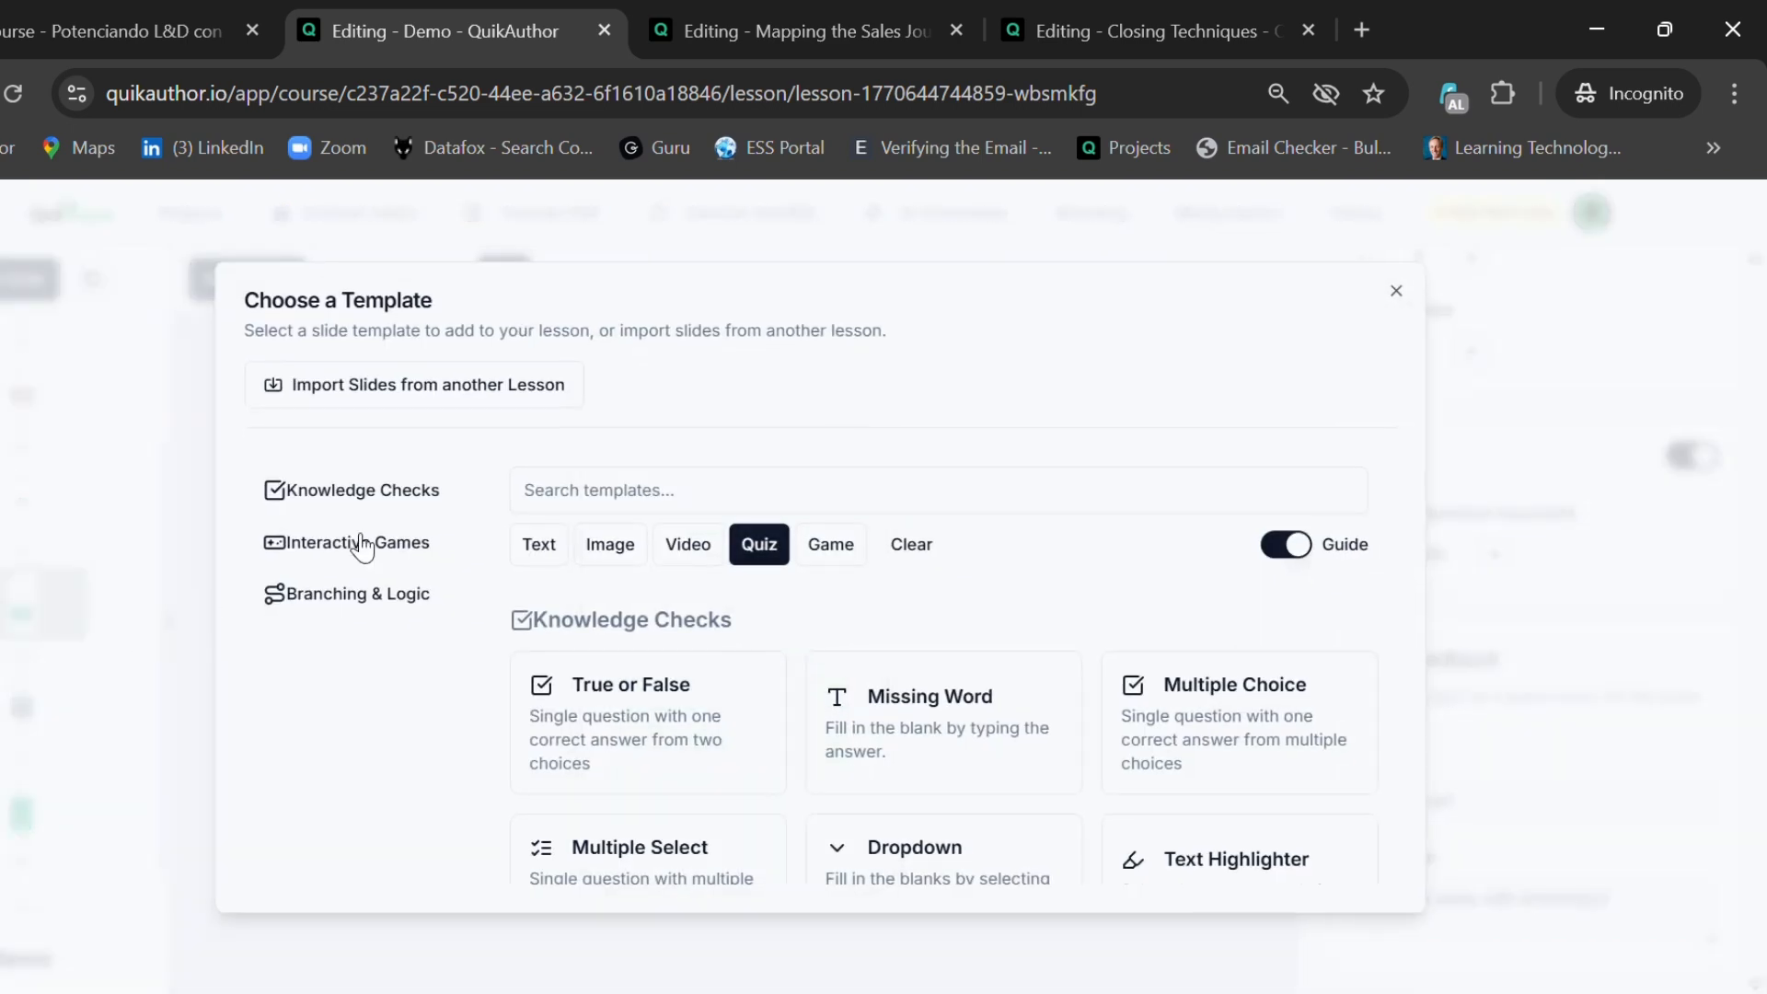
pyautogui.click(775, 560)
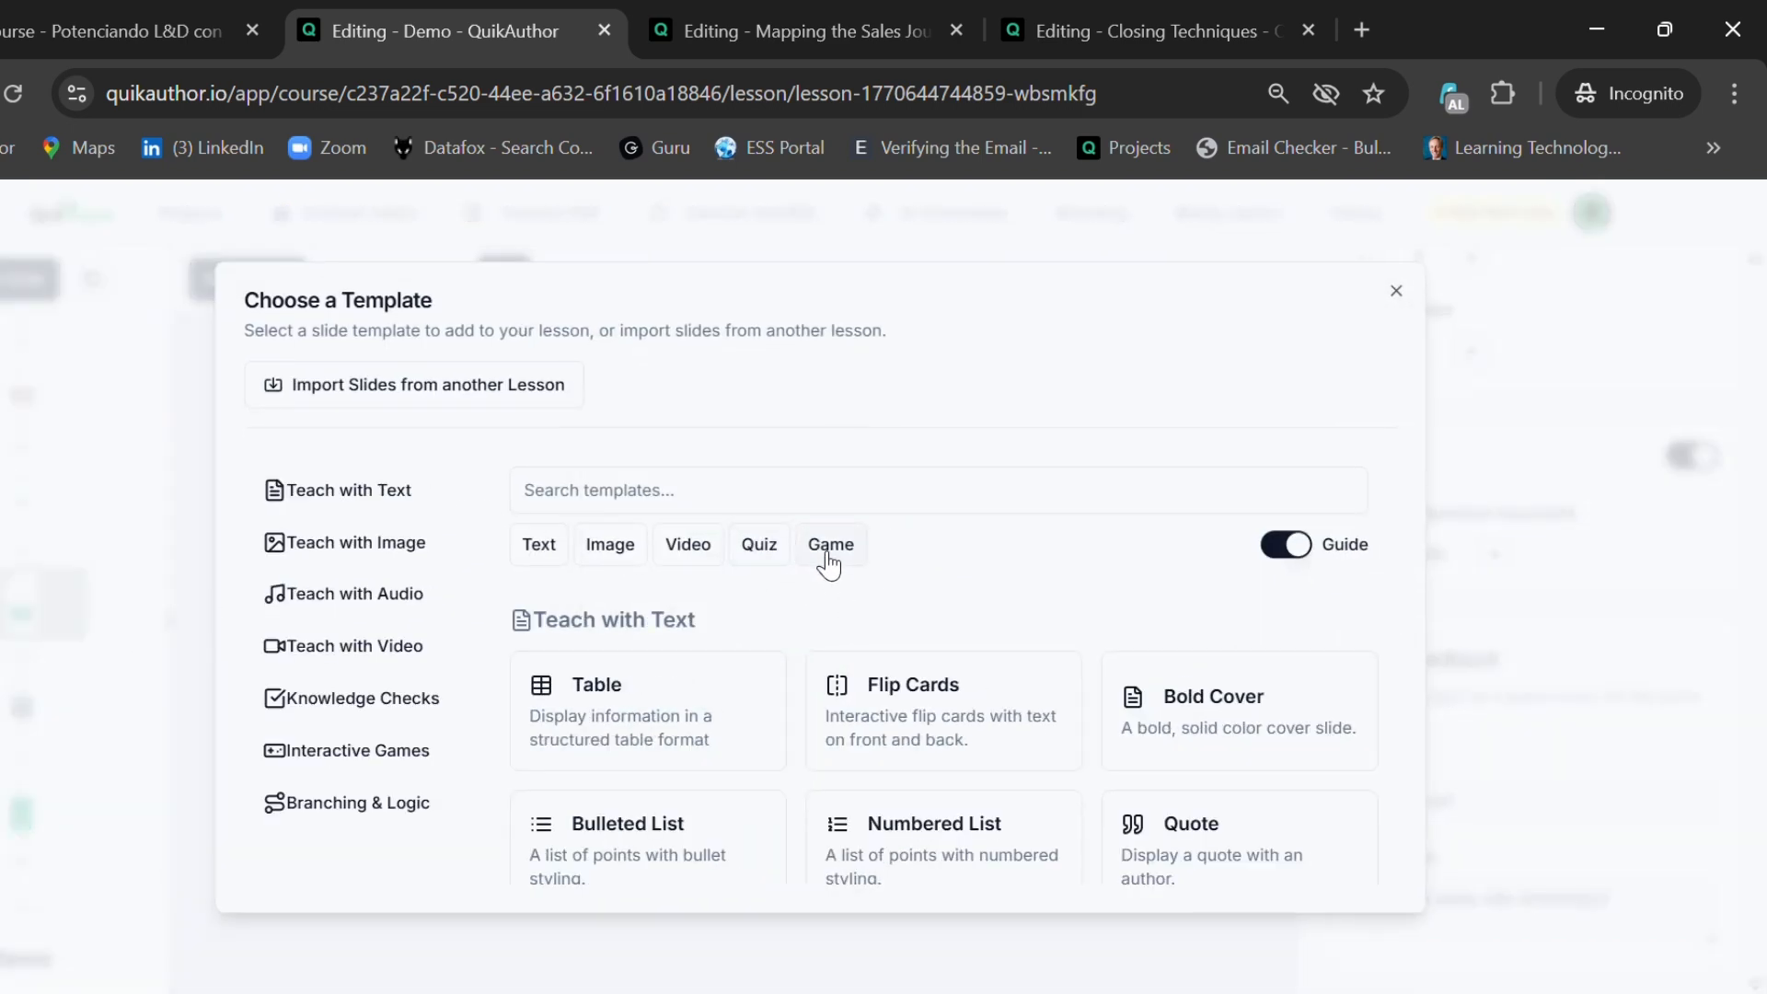
pyautogui.scroll(-5, 946, 687)
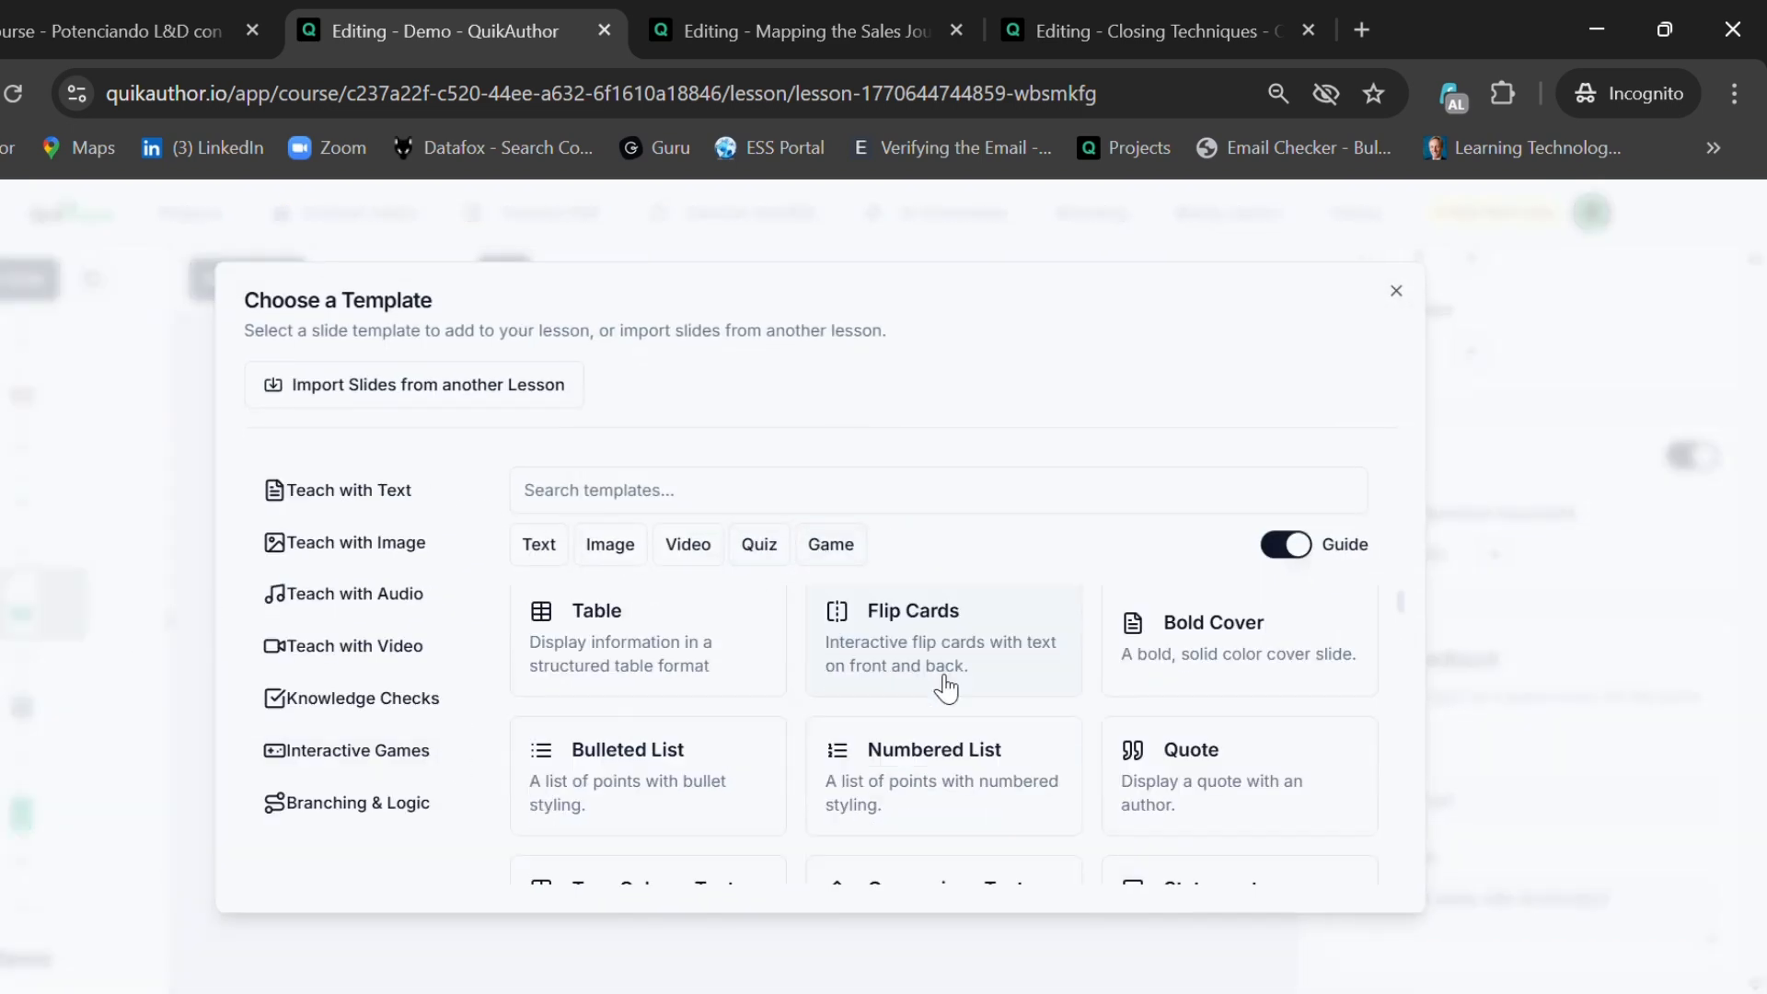
pyautogui.click(836, 546)
pyautogui.scroll(-4, 929, 628)
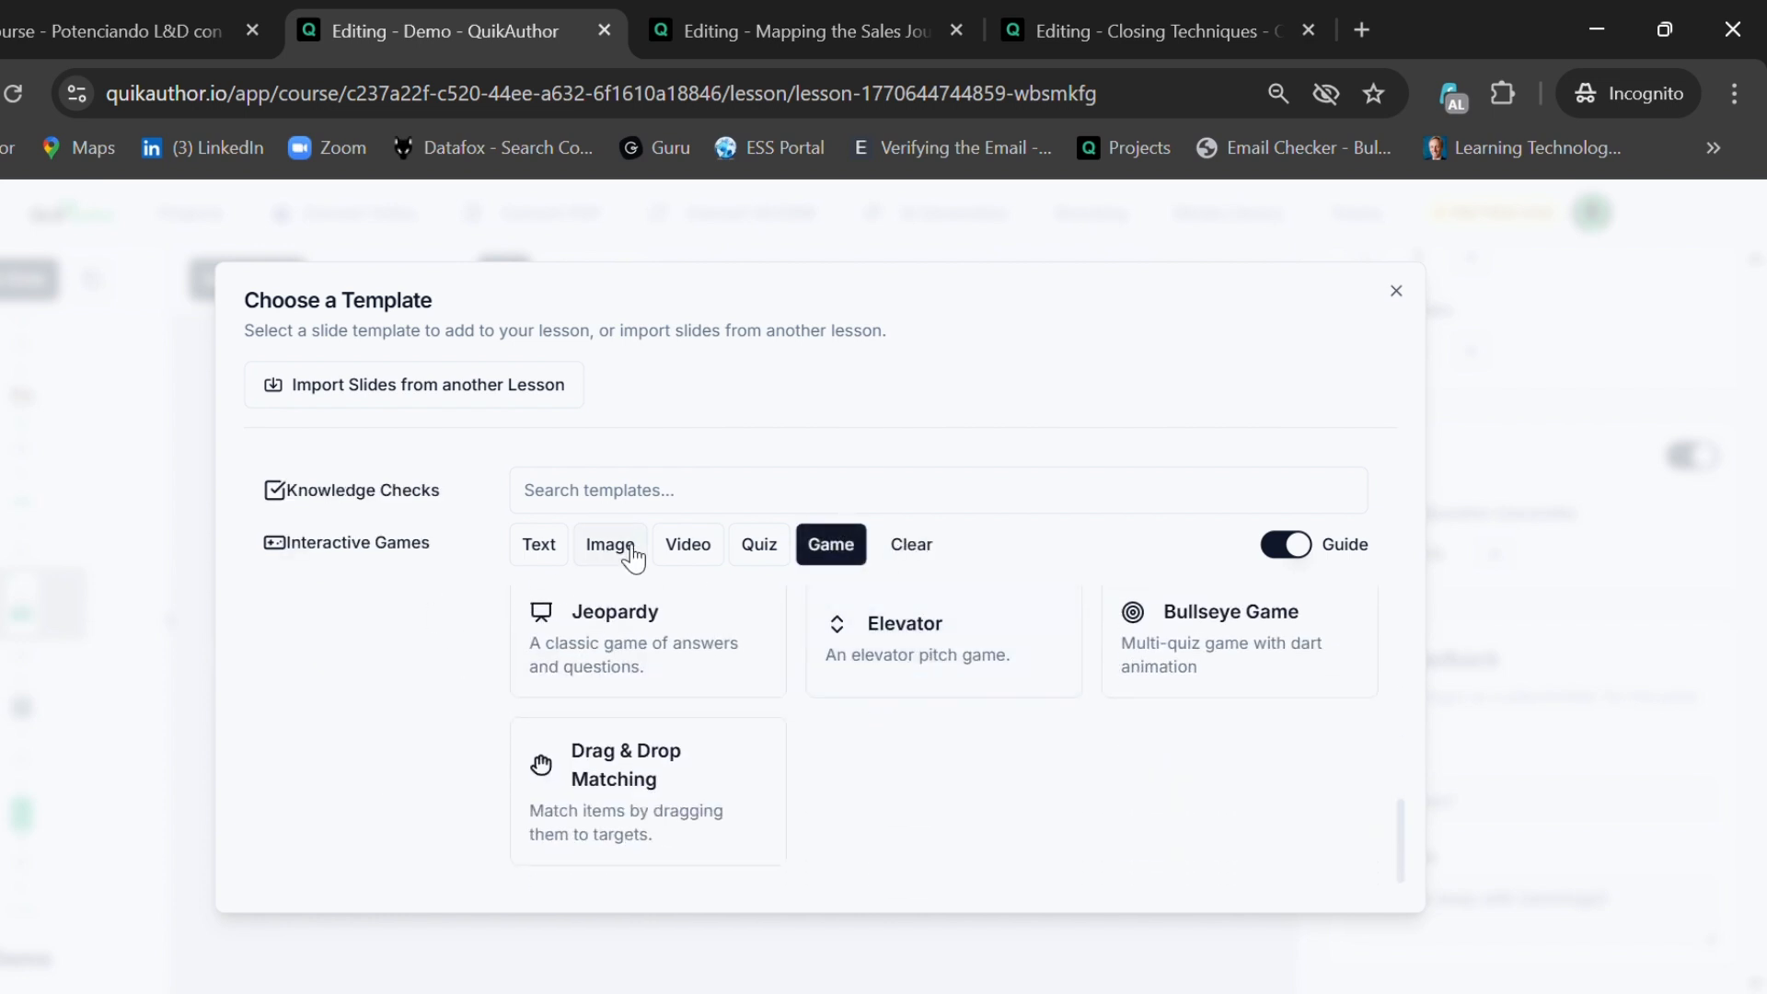
pyautogui.click(831, 543)
pyautogui.click(386, 803)
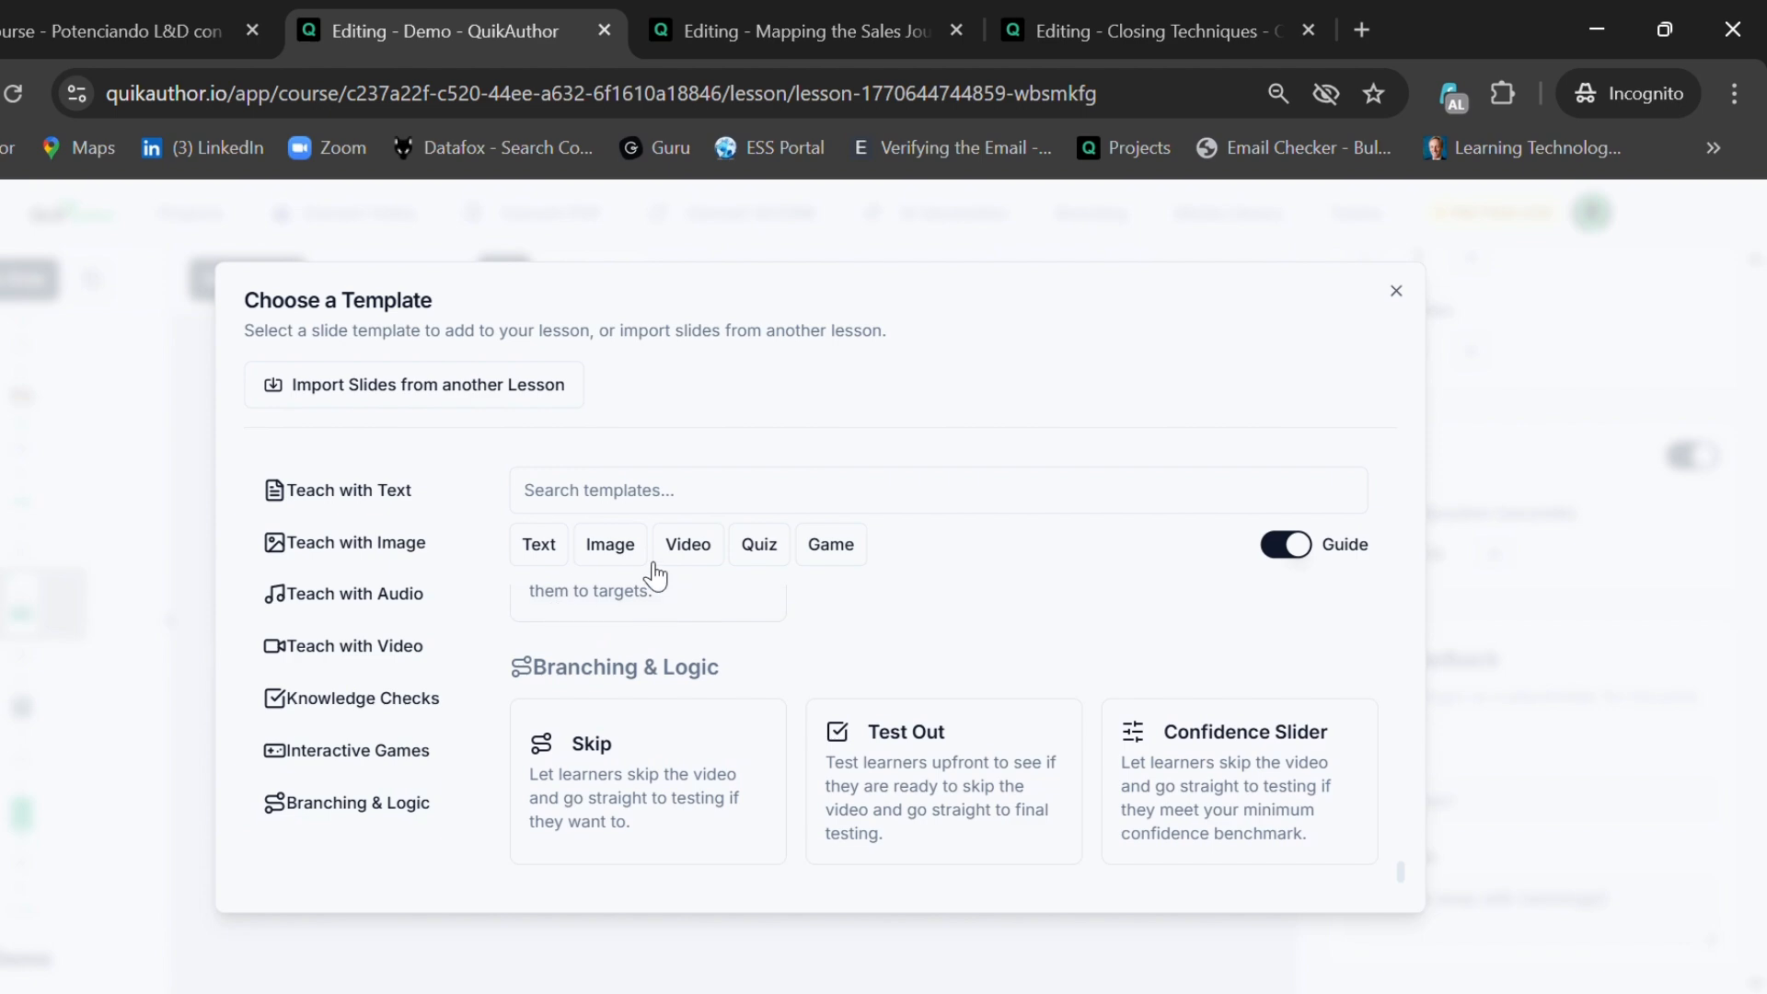
pyautogui.click(1180, 786)
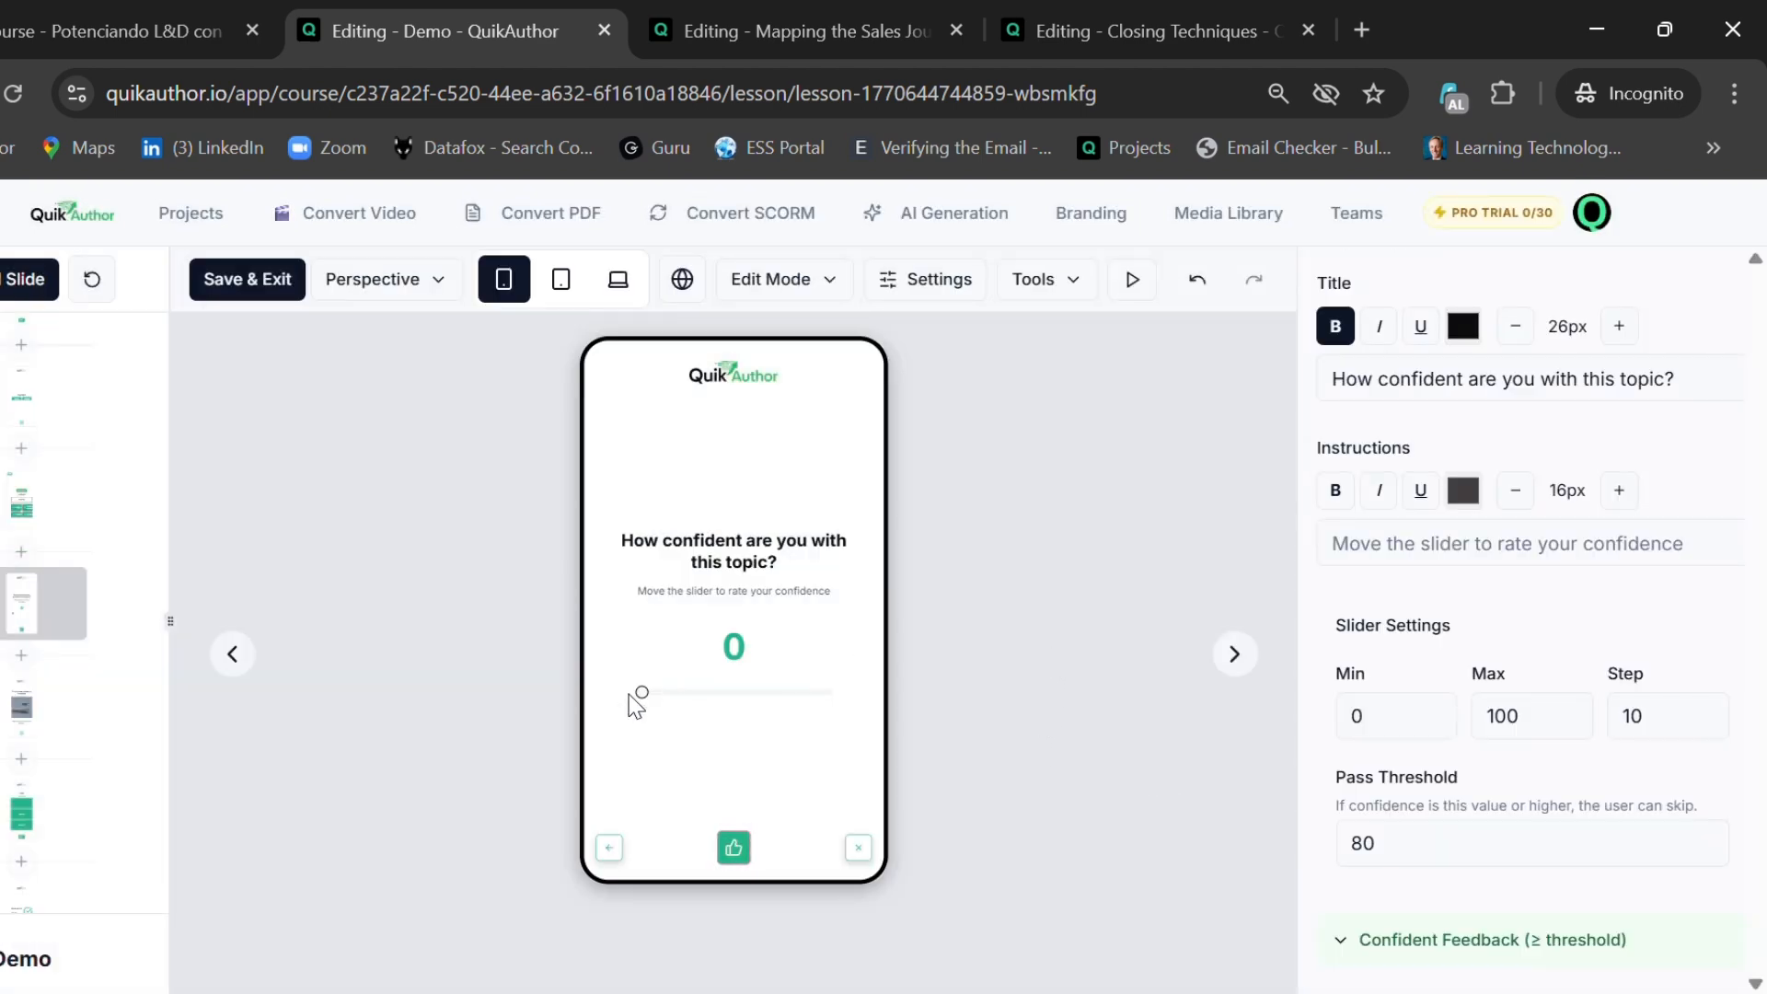
# - Test the confidence slider in the preview by submitting a rating of 90
pyautogui.moveTo(631, 698); pyautogui.dragTo(820, 704)
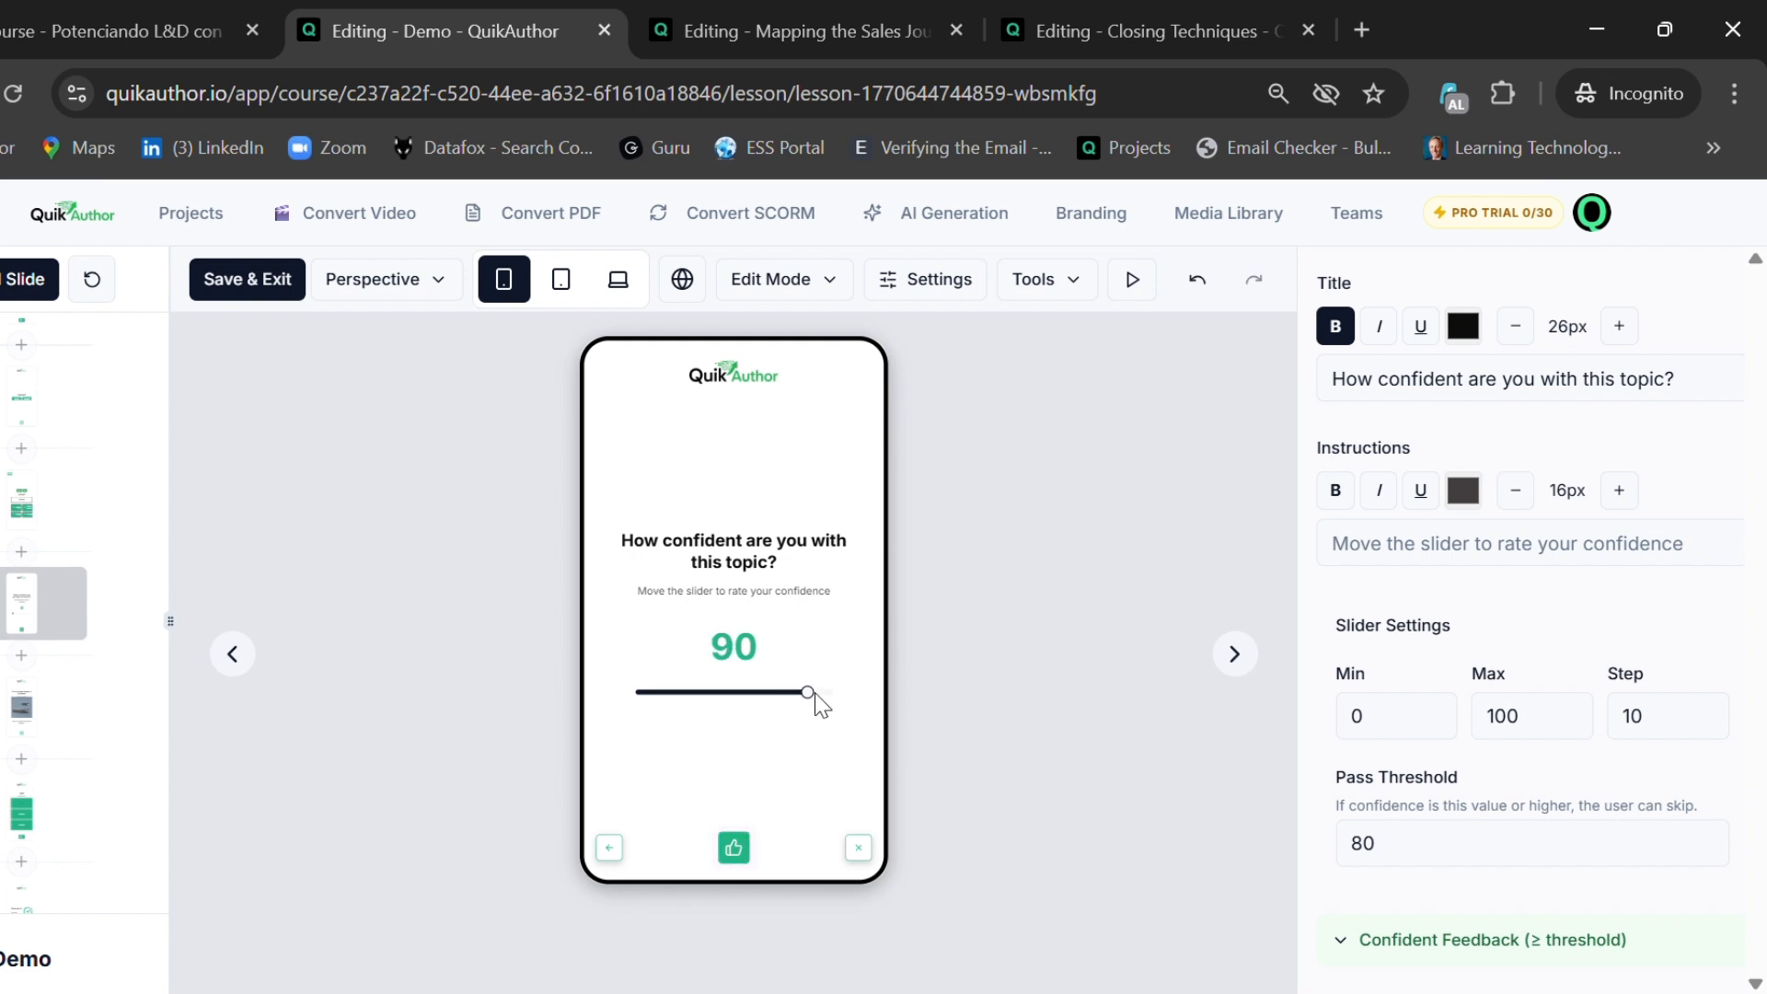
pyautogui.click(747, 849)
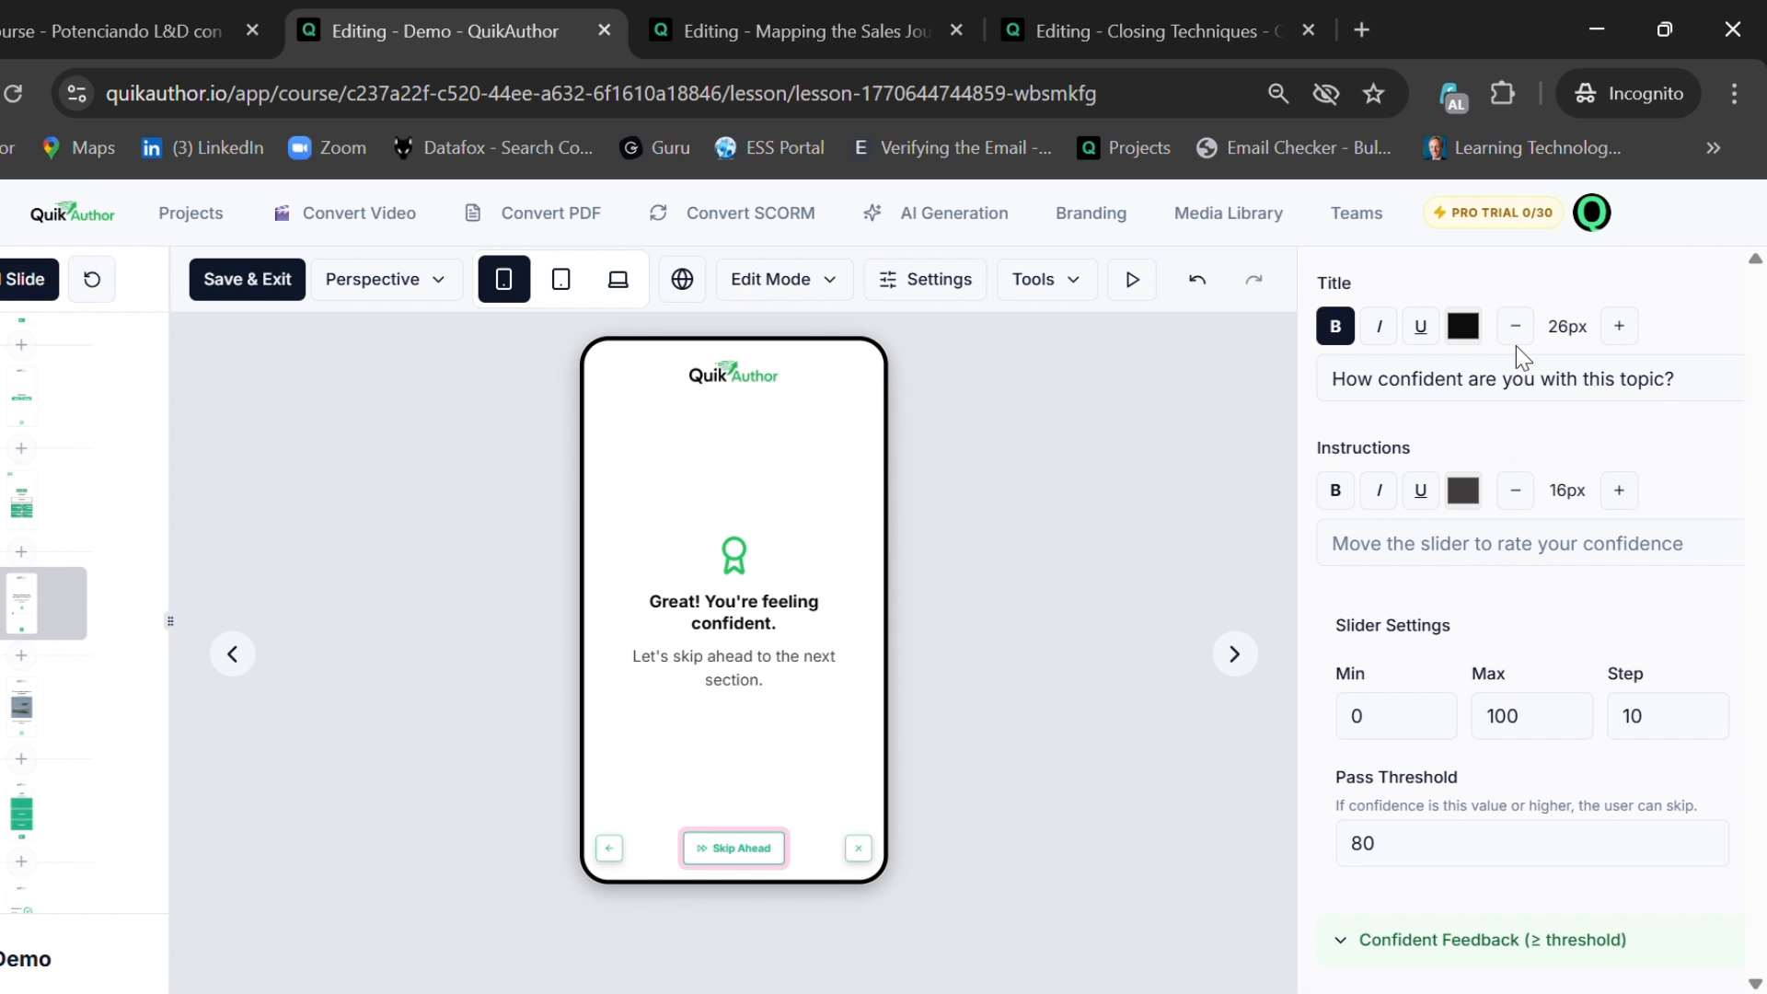
# - Set the confidence slider's pass threshold to 90
pyautogui.scroll(-2, 1570, 473)
pyautogui.doubleClick(1408, 703)
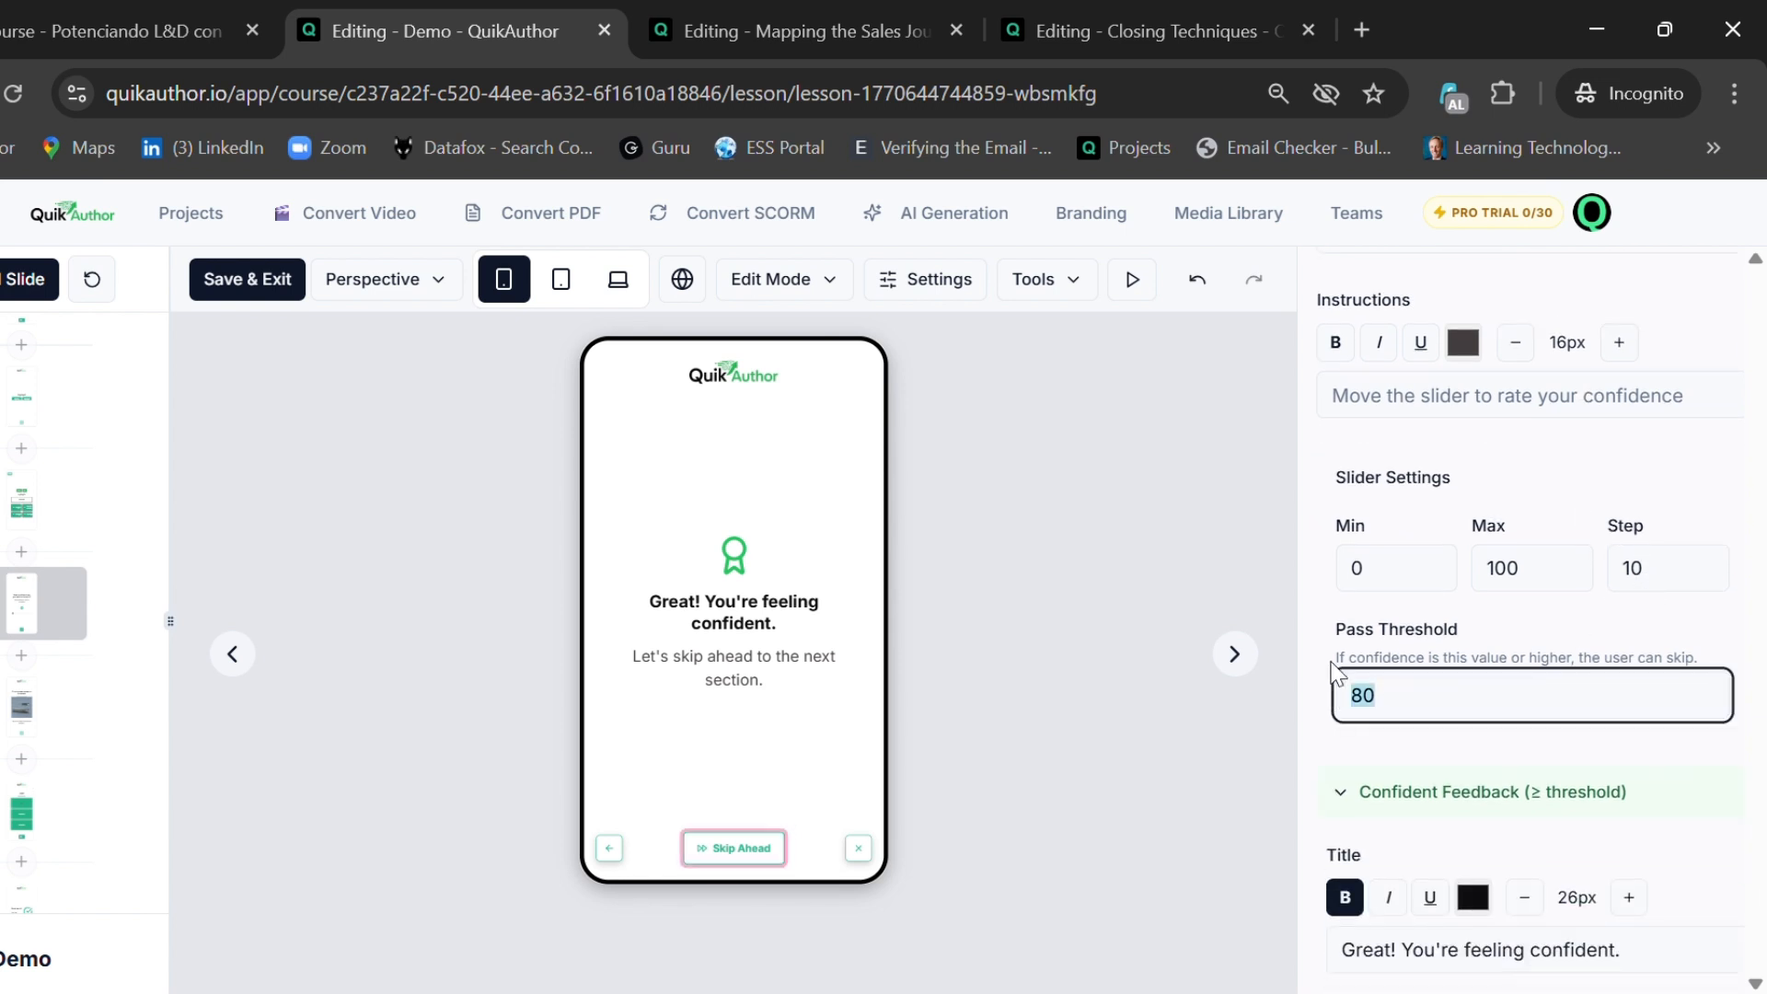
pyautogui.write('90')
pyautogui.scroll(2, 1555, 562)
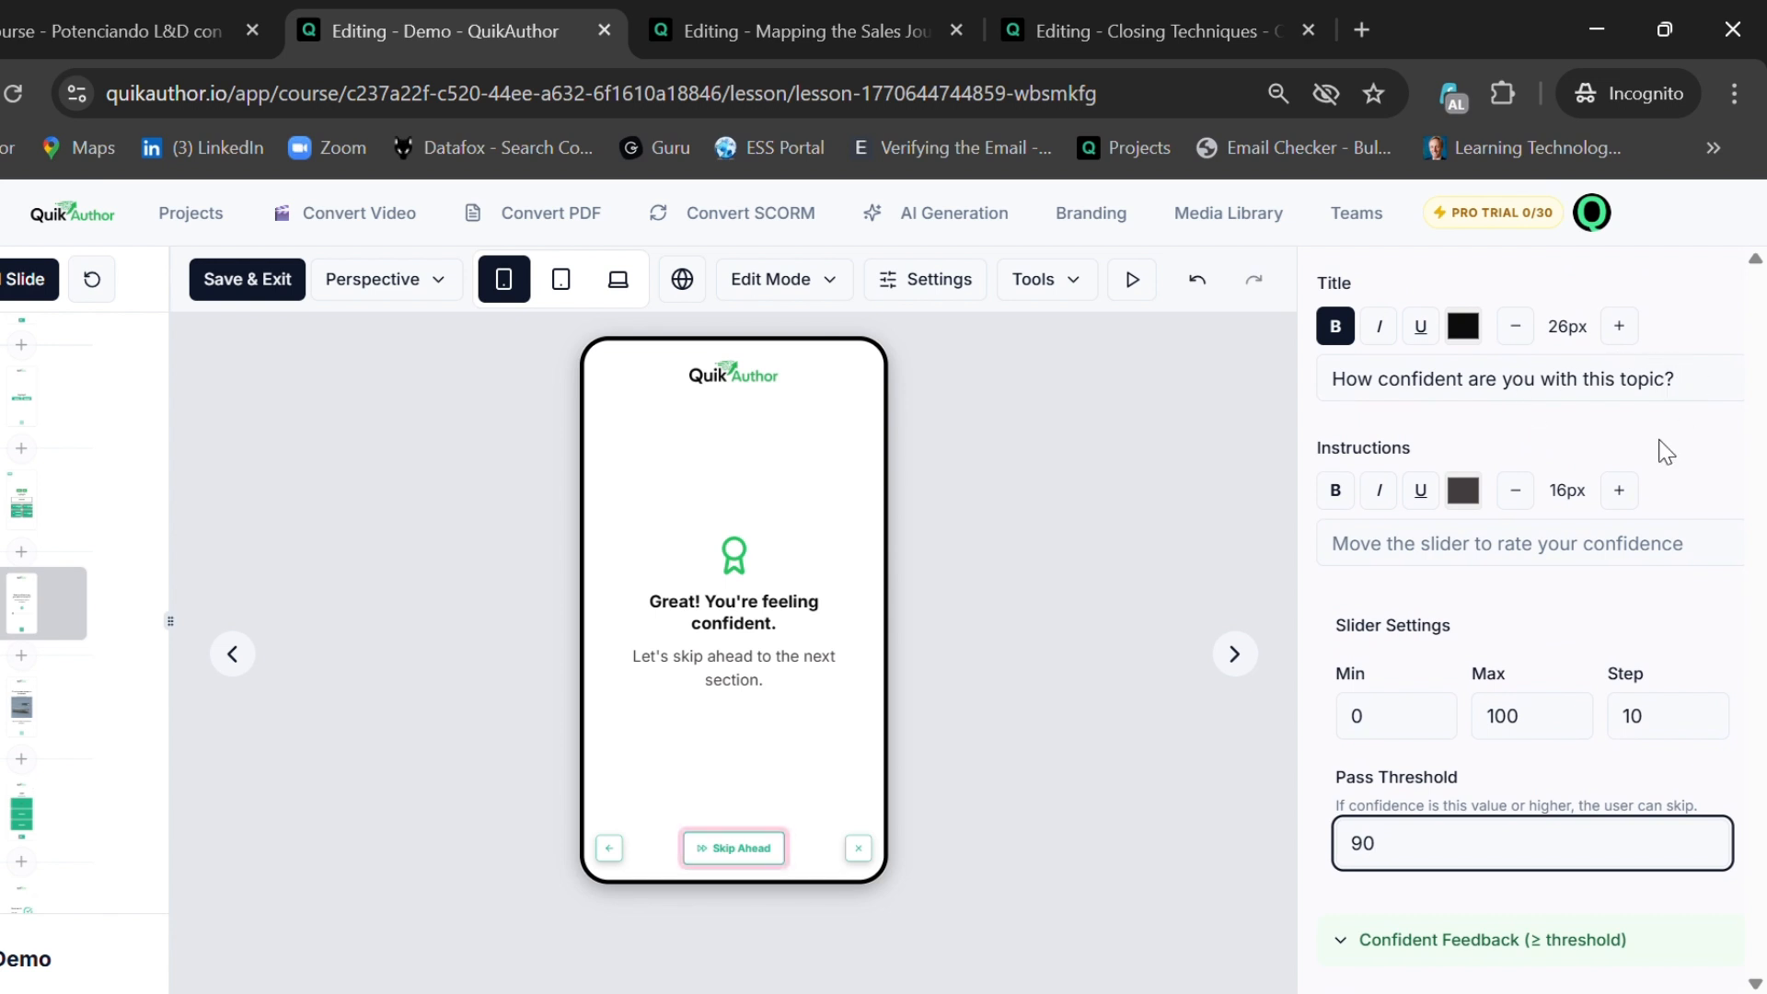
# - Review the confidence feedback settings and set the skip logic to go to slide "9. Great work!"
pyautogui.scroll(-10, 1619, 533)
pyautogui.scroll(-1, 1523, 608)
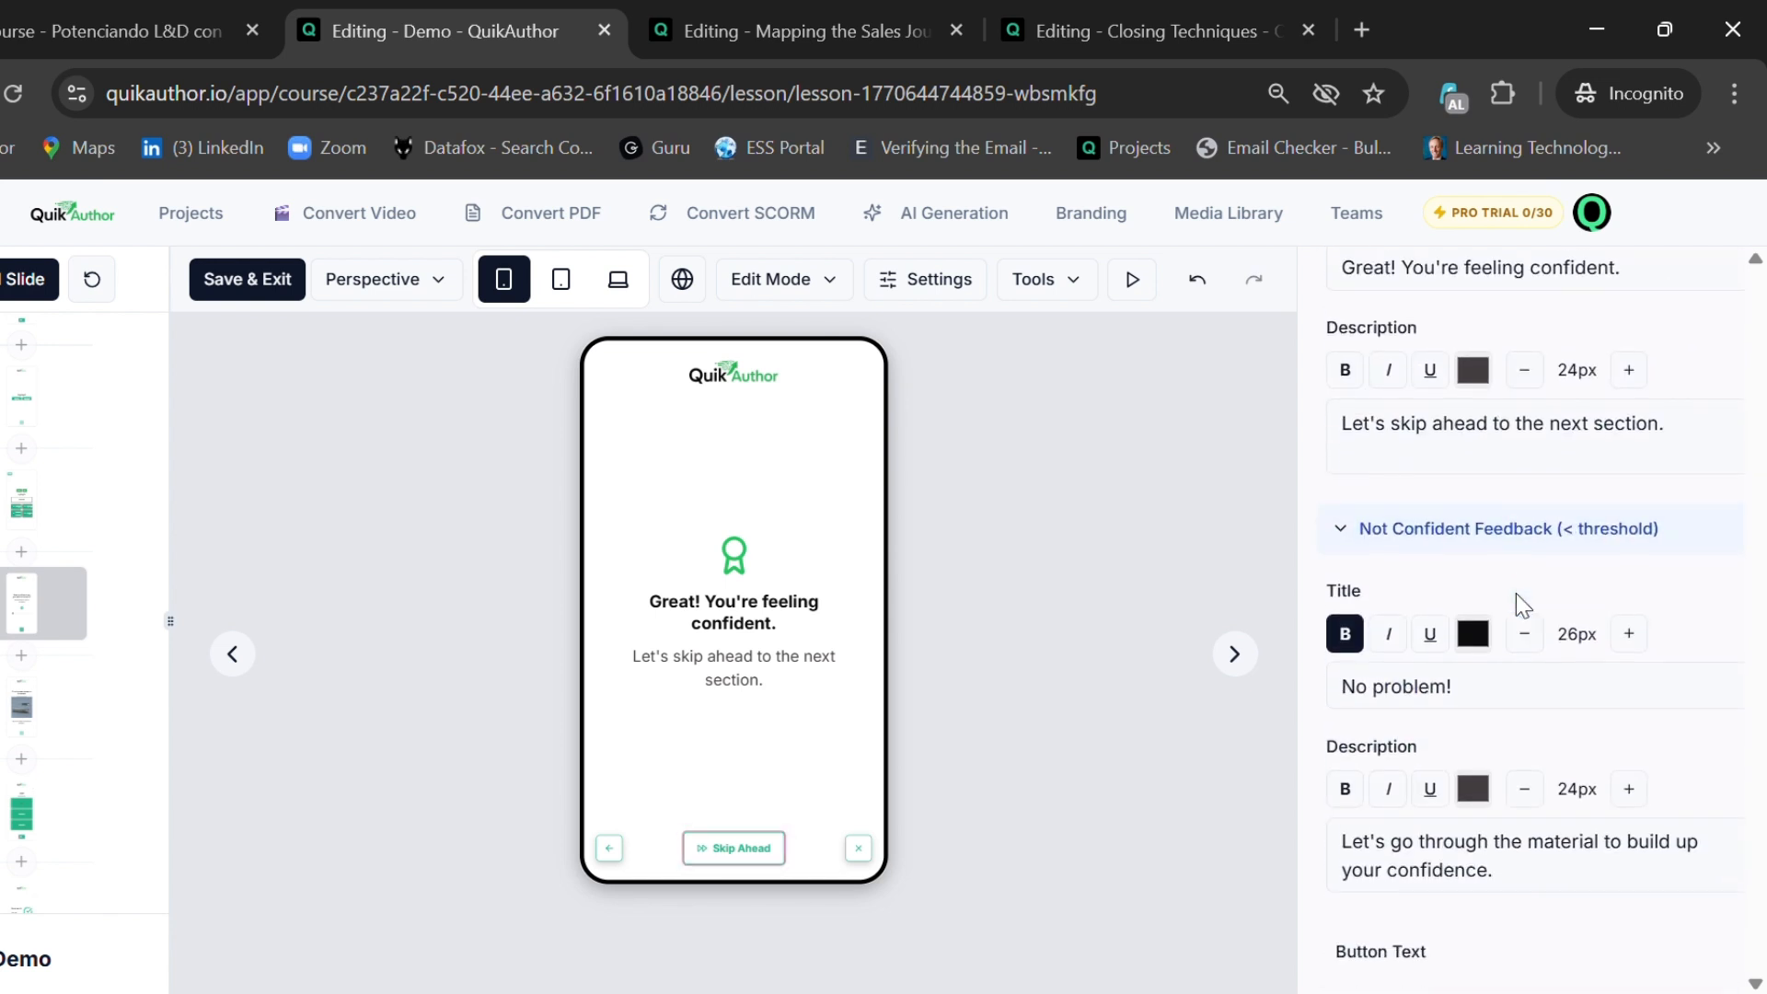
pyautogui.scroll(-8, 1516, 595)
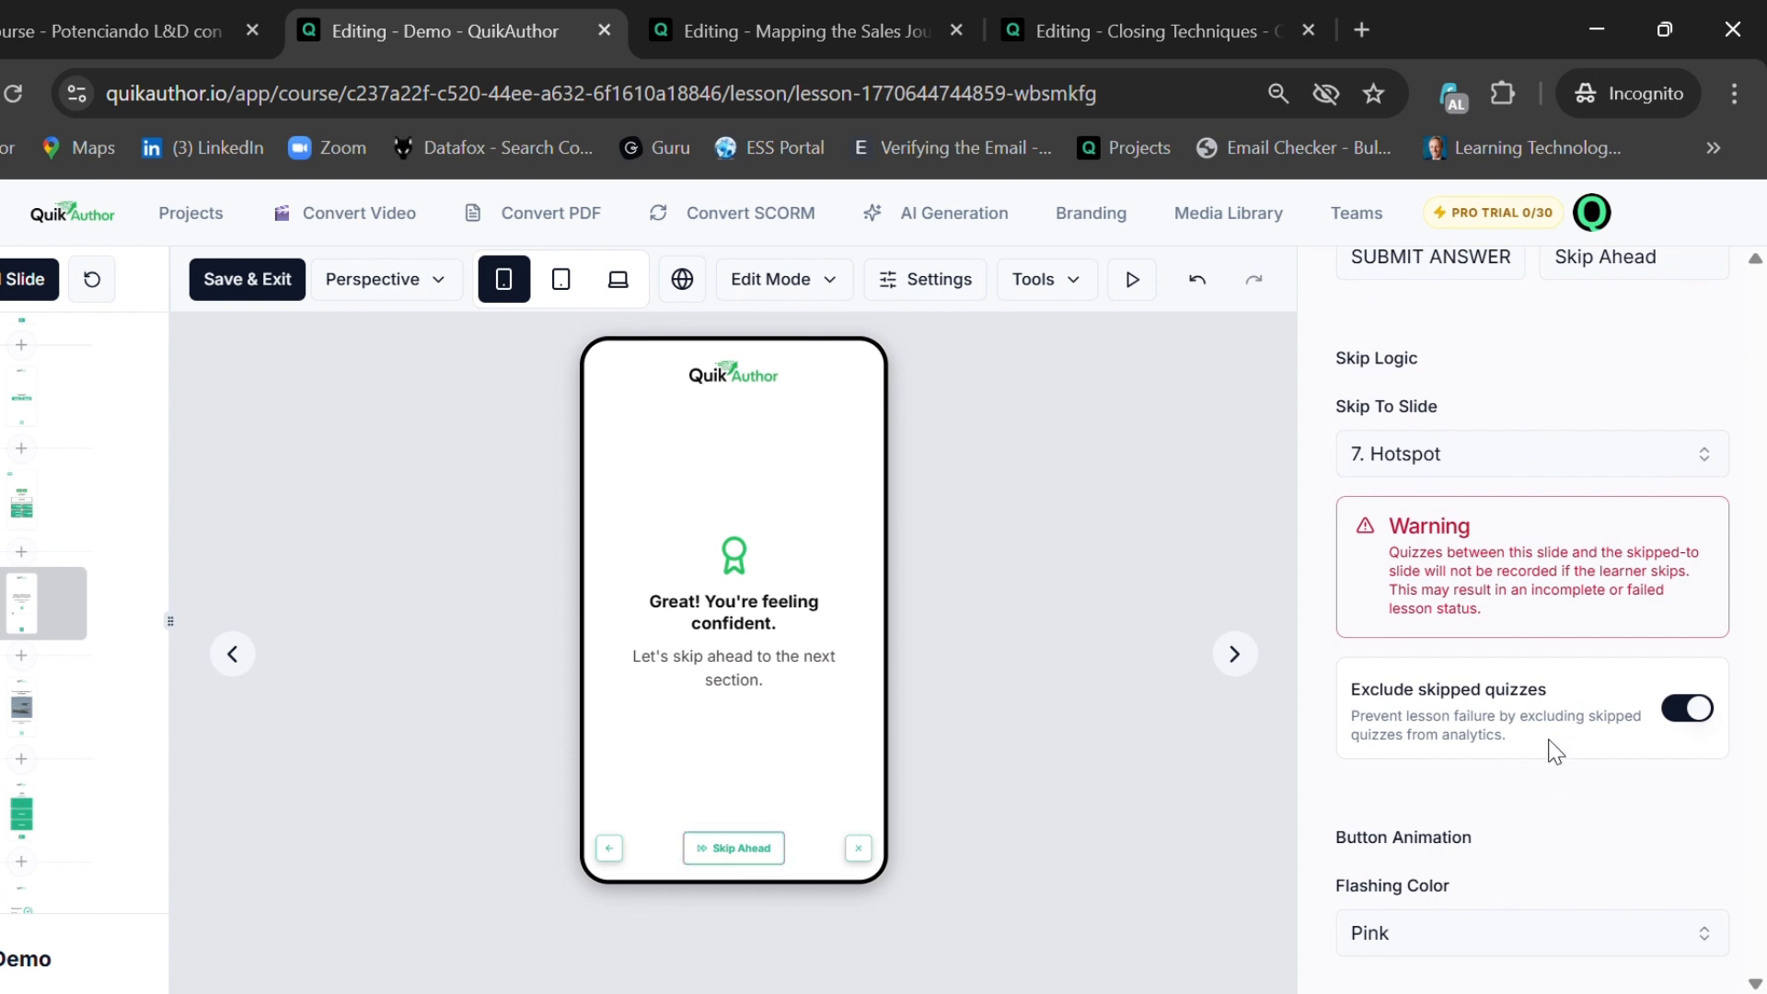
pyautogui.click(1510, 454)
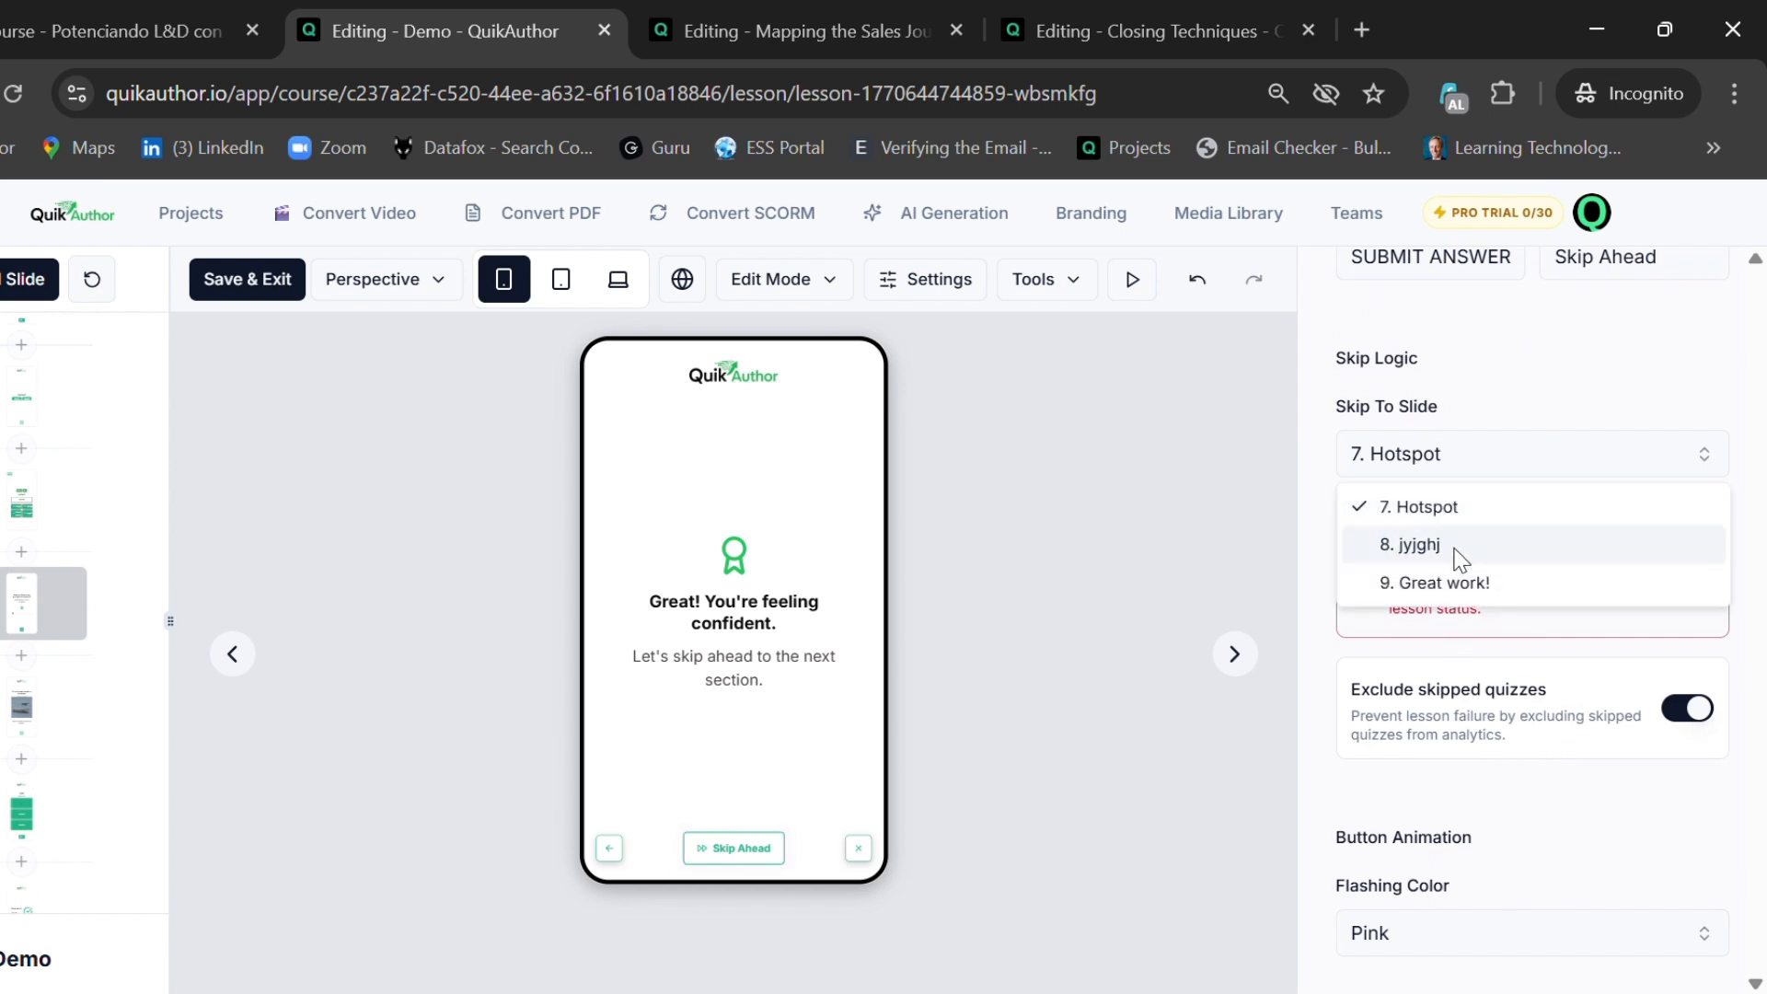
pyautogui.click(1465, 585)
pyautogui.scroll(3, 1485, 519)
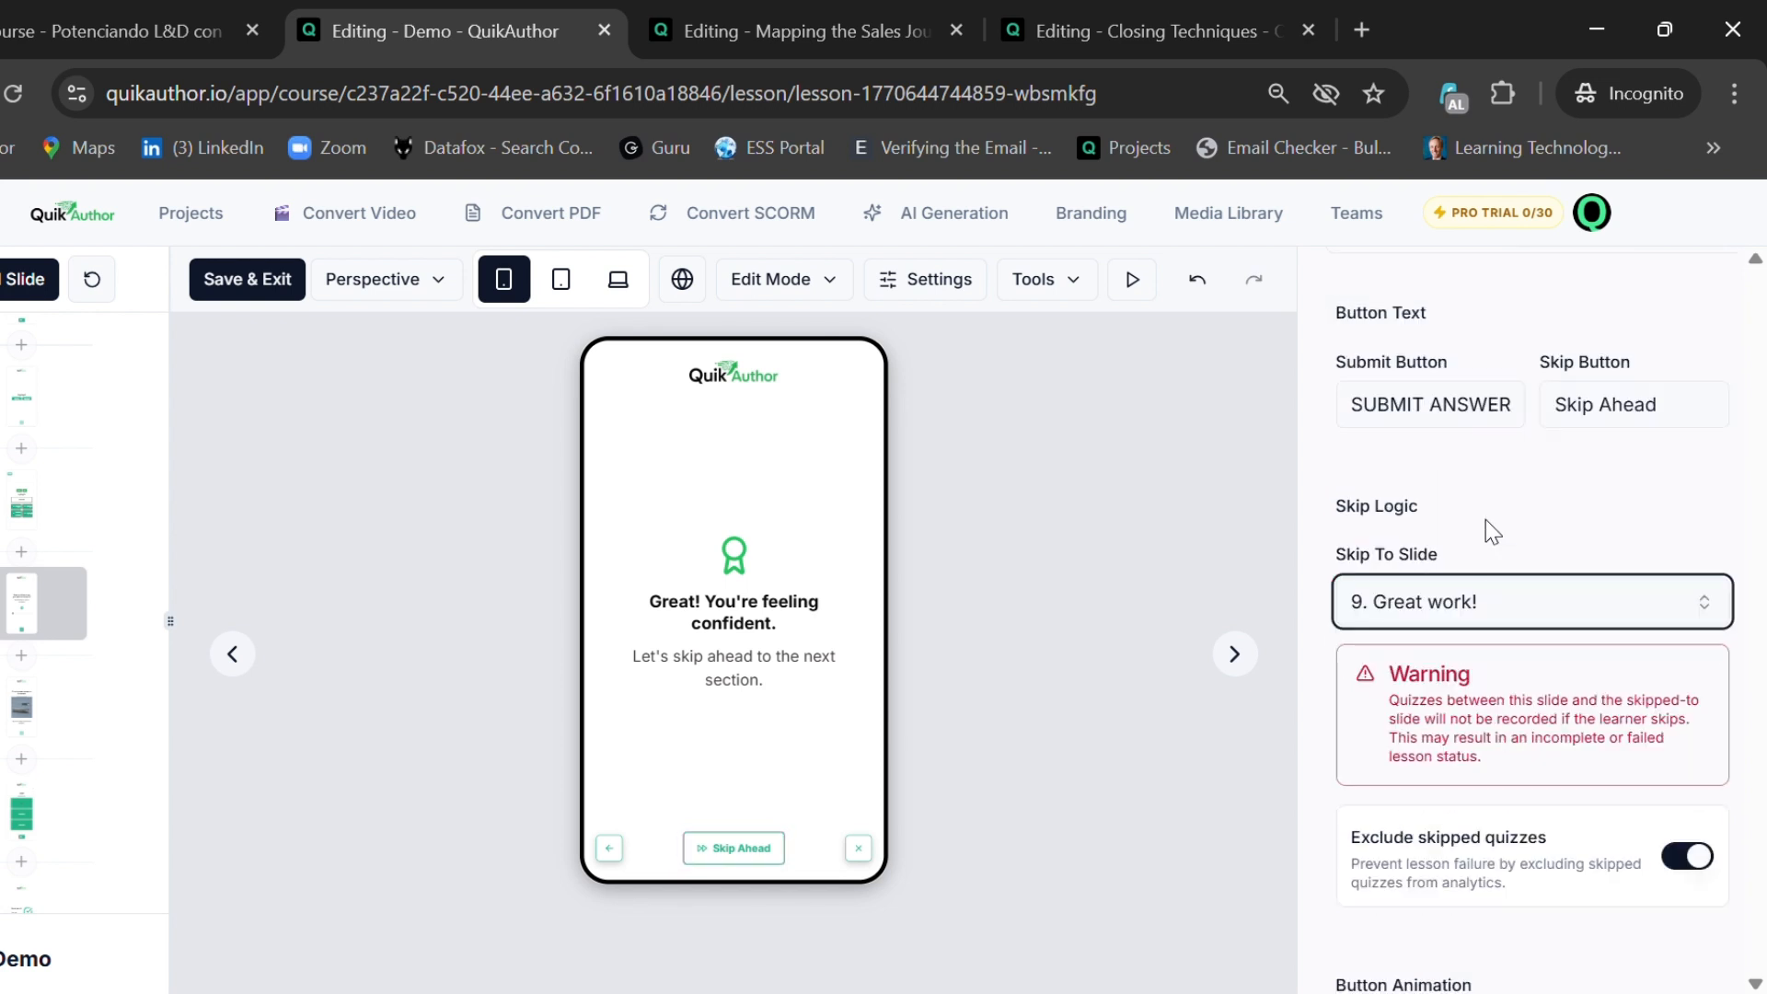
pyautogui.scroll(-3, 1488, 526)
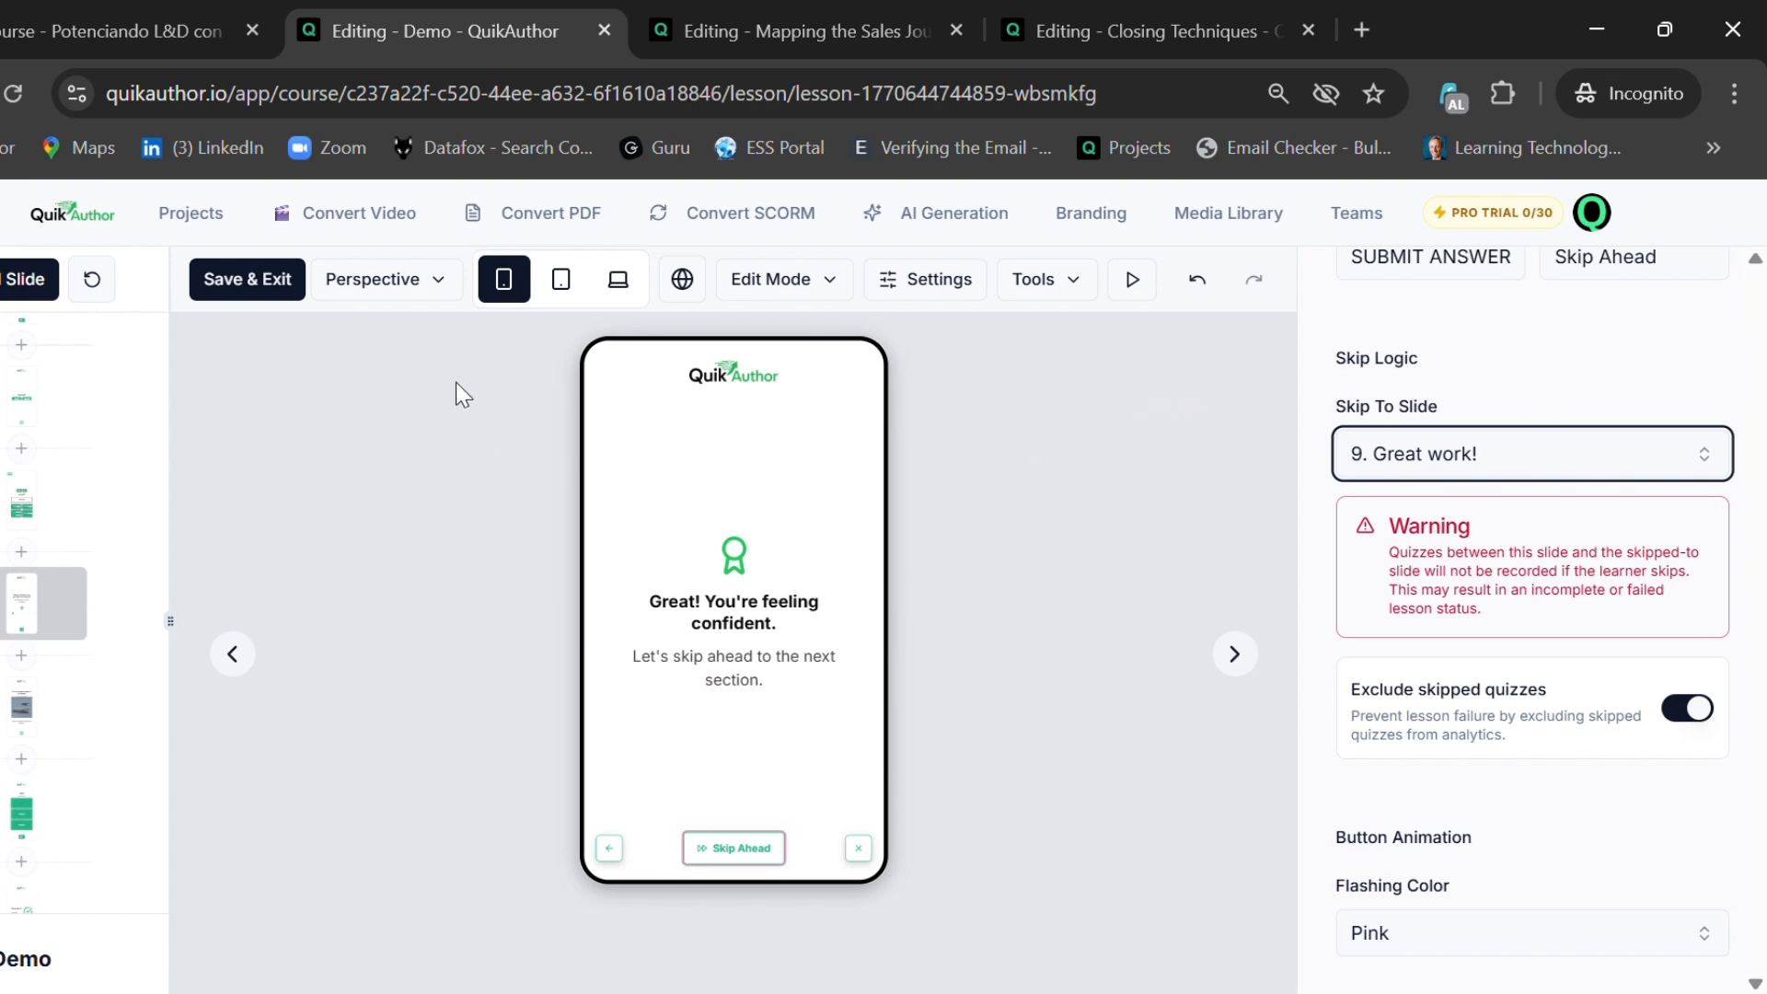
# - Switch to Storybook View and move the Knowledge Checks slide "fdg..." ahead of the Teach with Image slide "gfh..."
pyautogui.click(425, 273)
pyautogui.click(416, 368)
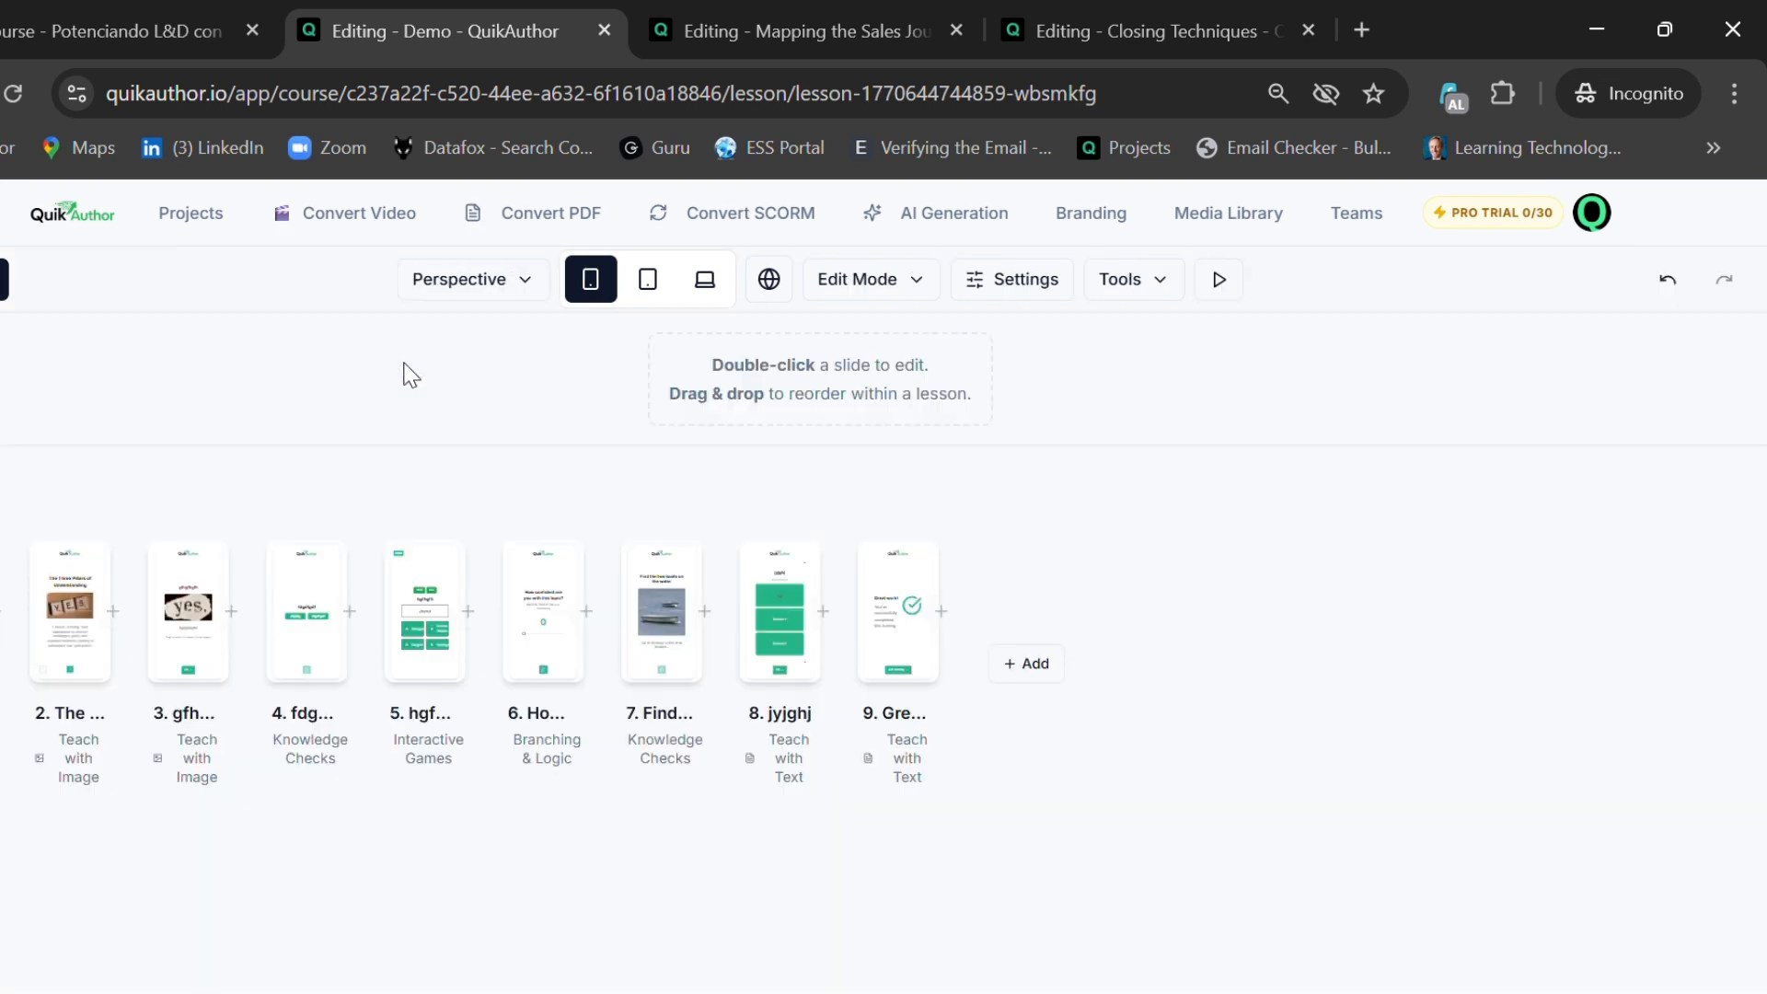
pyautogui.moveTo(304, 633); pyautogui.dragTo(143, 602)
# - Return to Focus View and preview the confidence slider slide in the tablet and laptop layouts
pyautogui.click(507, 279)
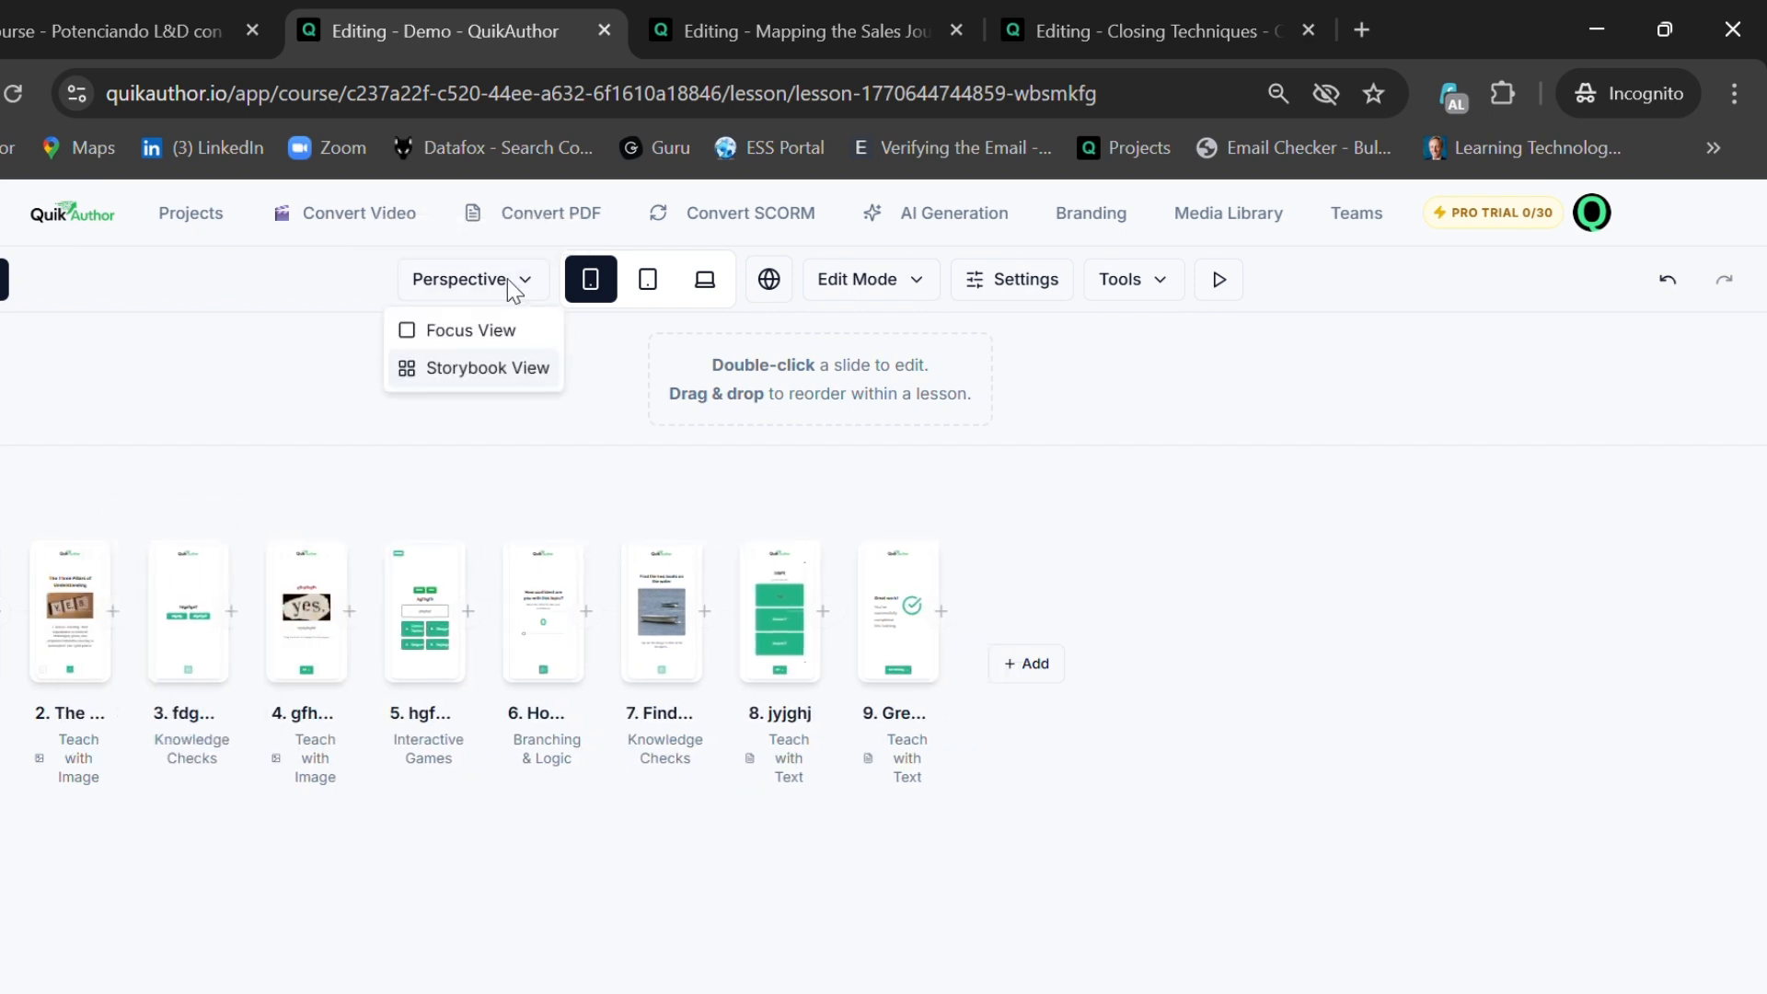
pyautogui.click(484, 339)
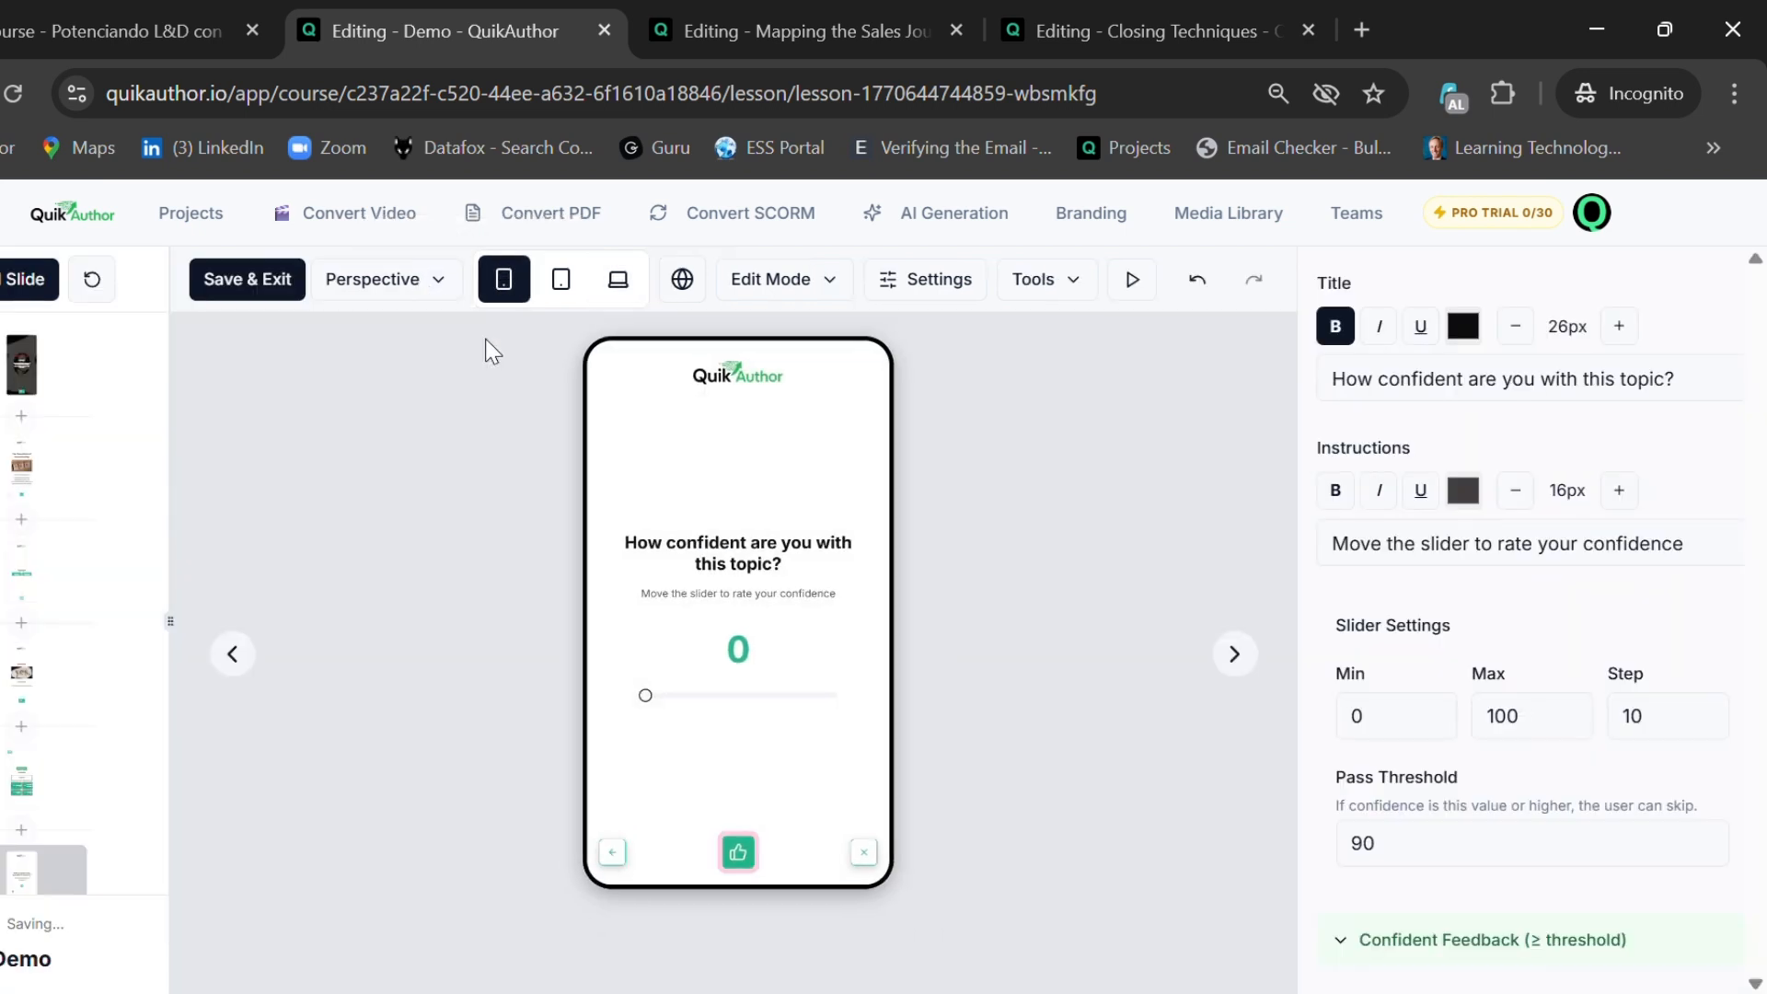
pyautogui.click(561, 279)
pyautogui.click(617, 279)
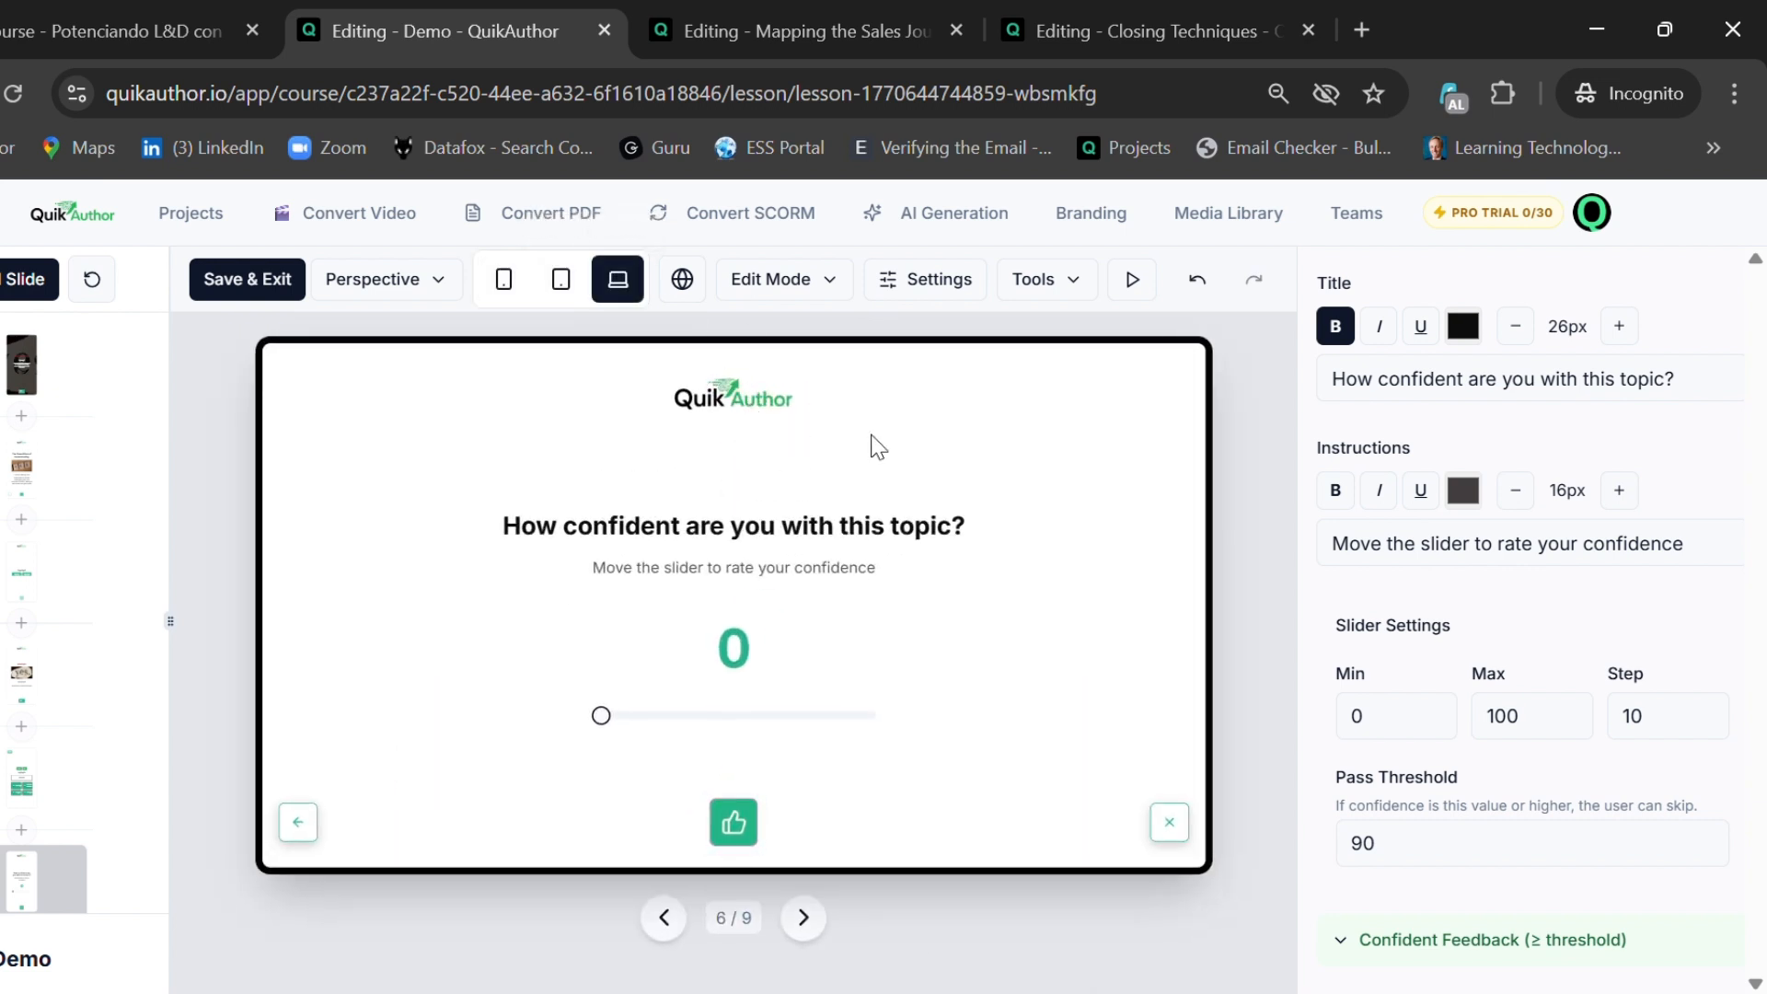
# - Generate a public share link for the course and copy it
pyautogui.click(1072, 277)
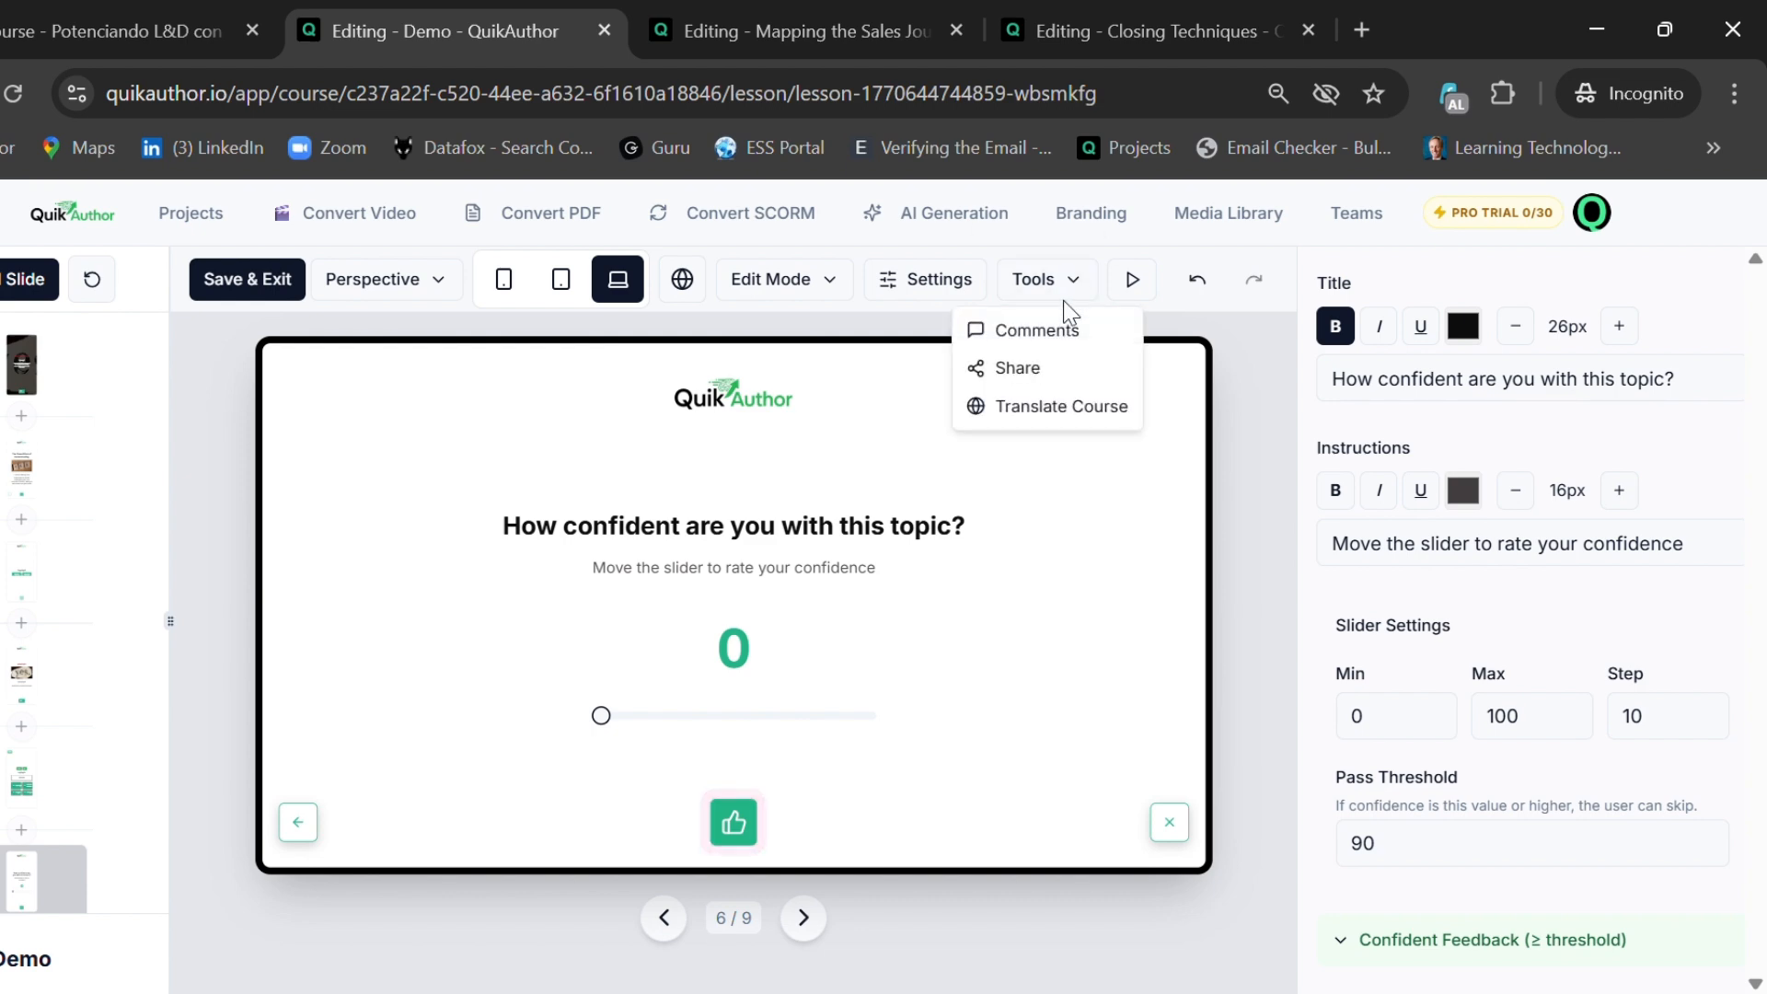
pyautogui.click(1017, 368)
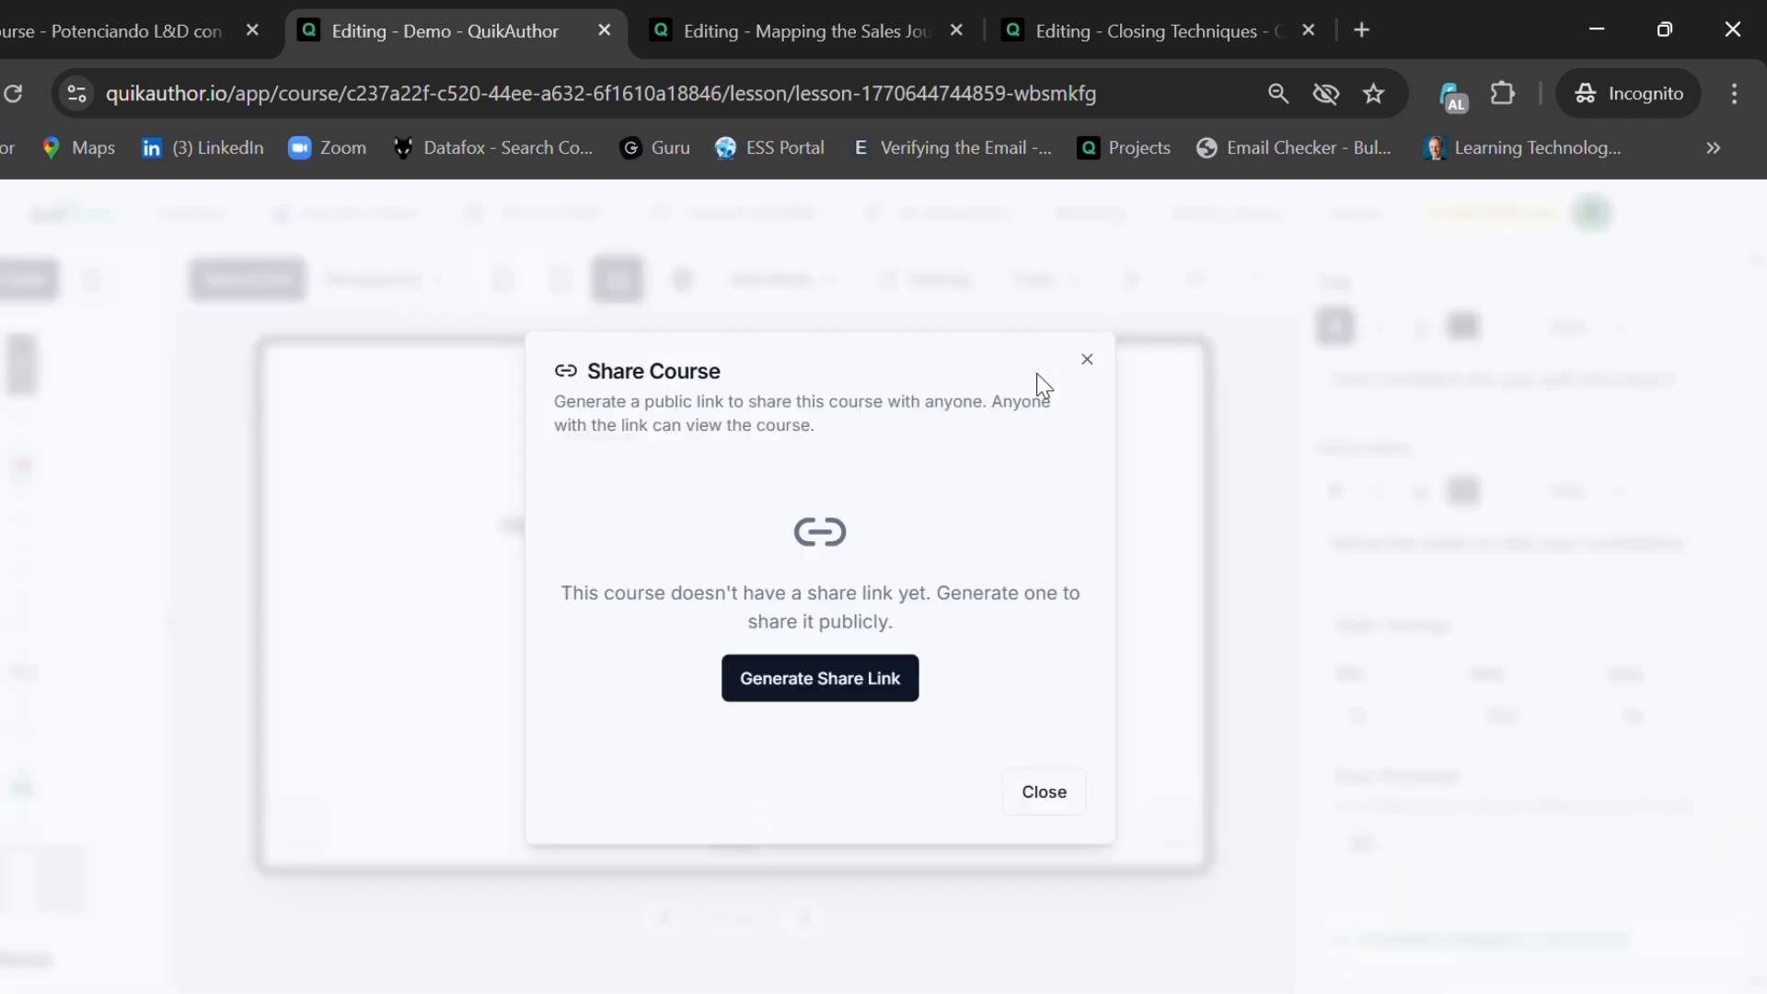
pyautogui.click(835, 689)
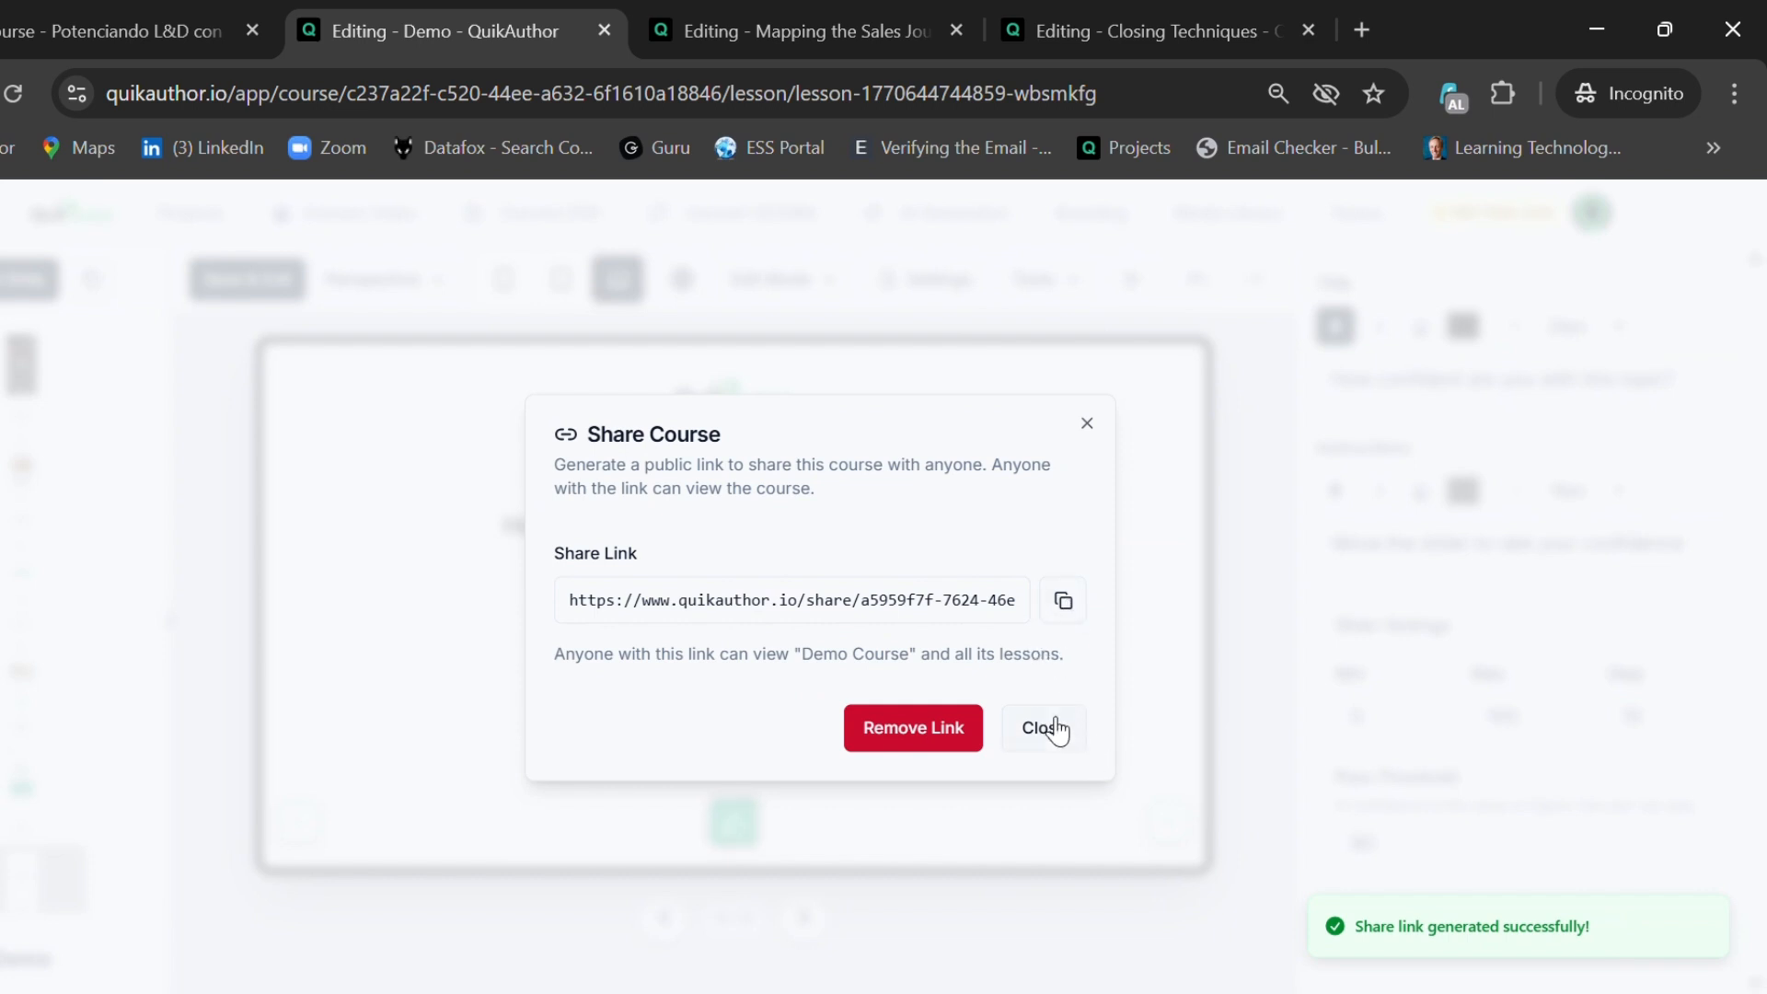
pyautogui.click(1064, 604)
# - Open the copied share link in a new browser tab and advance through the opening slides of the shared course
pyautogui.click(1362, 30)
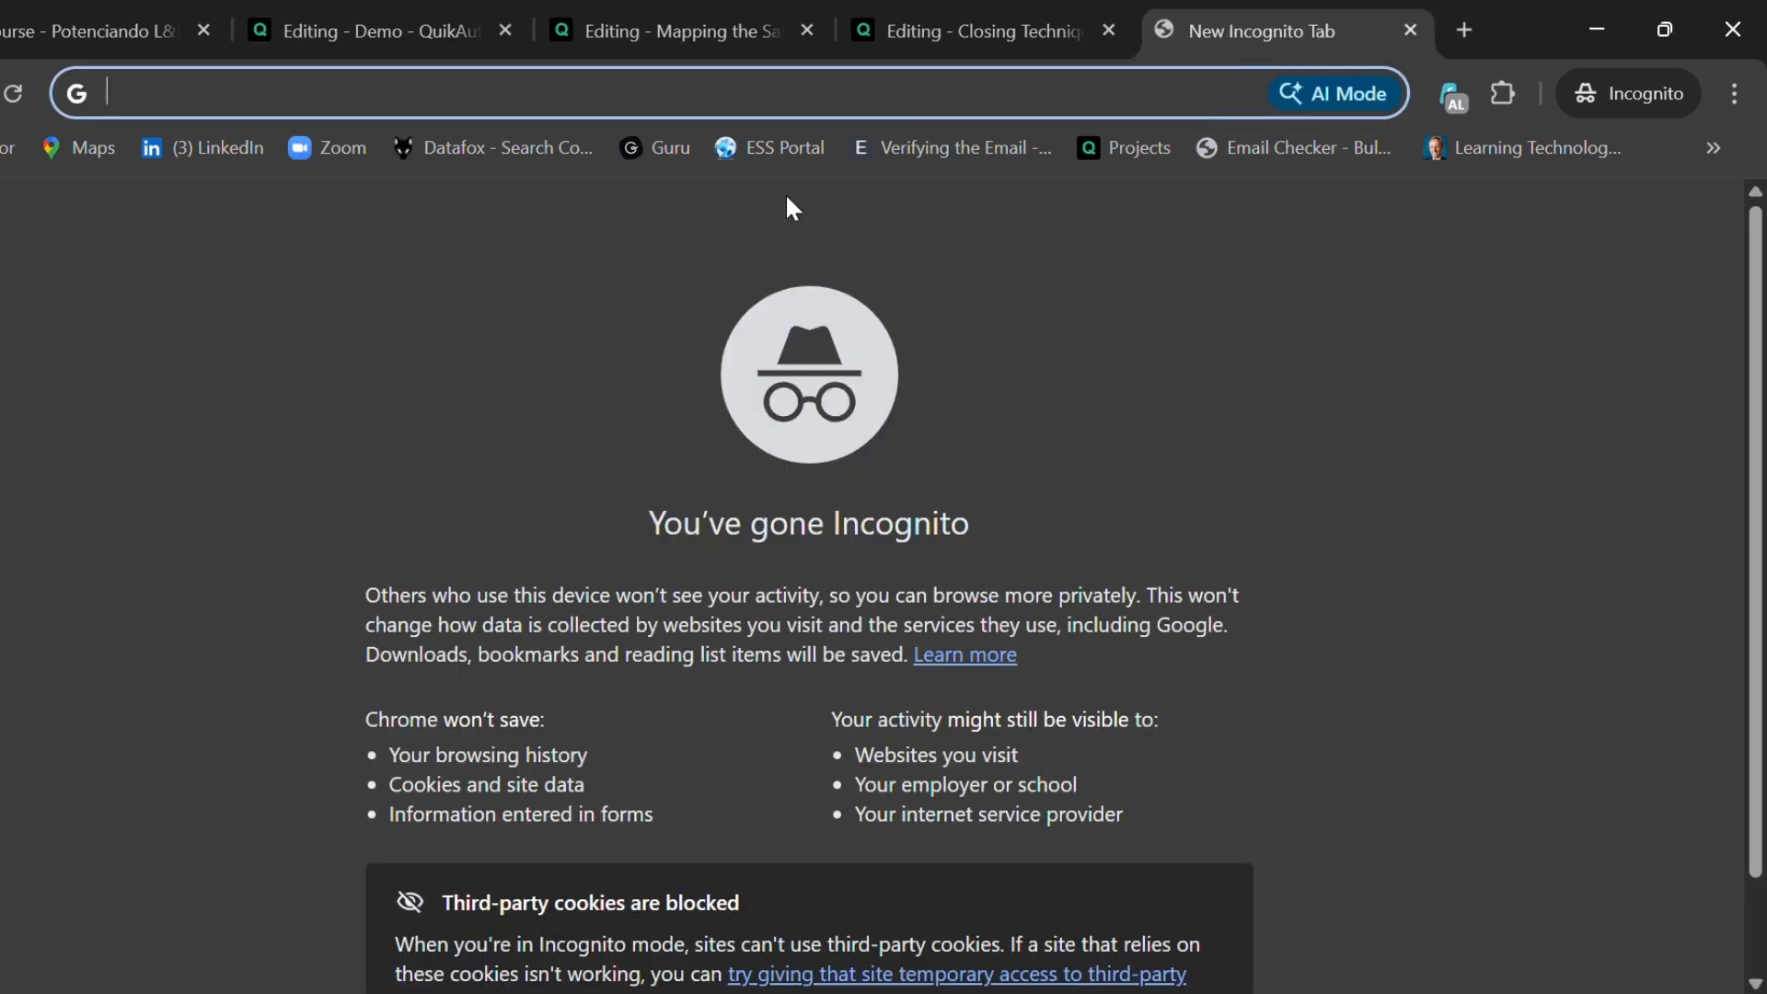
pyautogui.hotkey('ctrl', 'v')
pyautogui.press('Return')
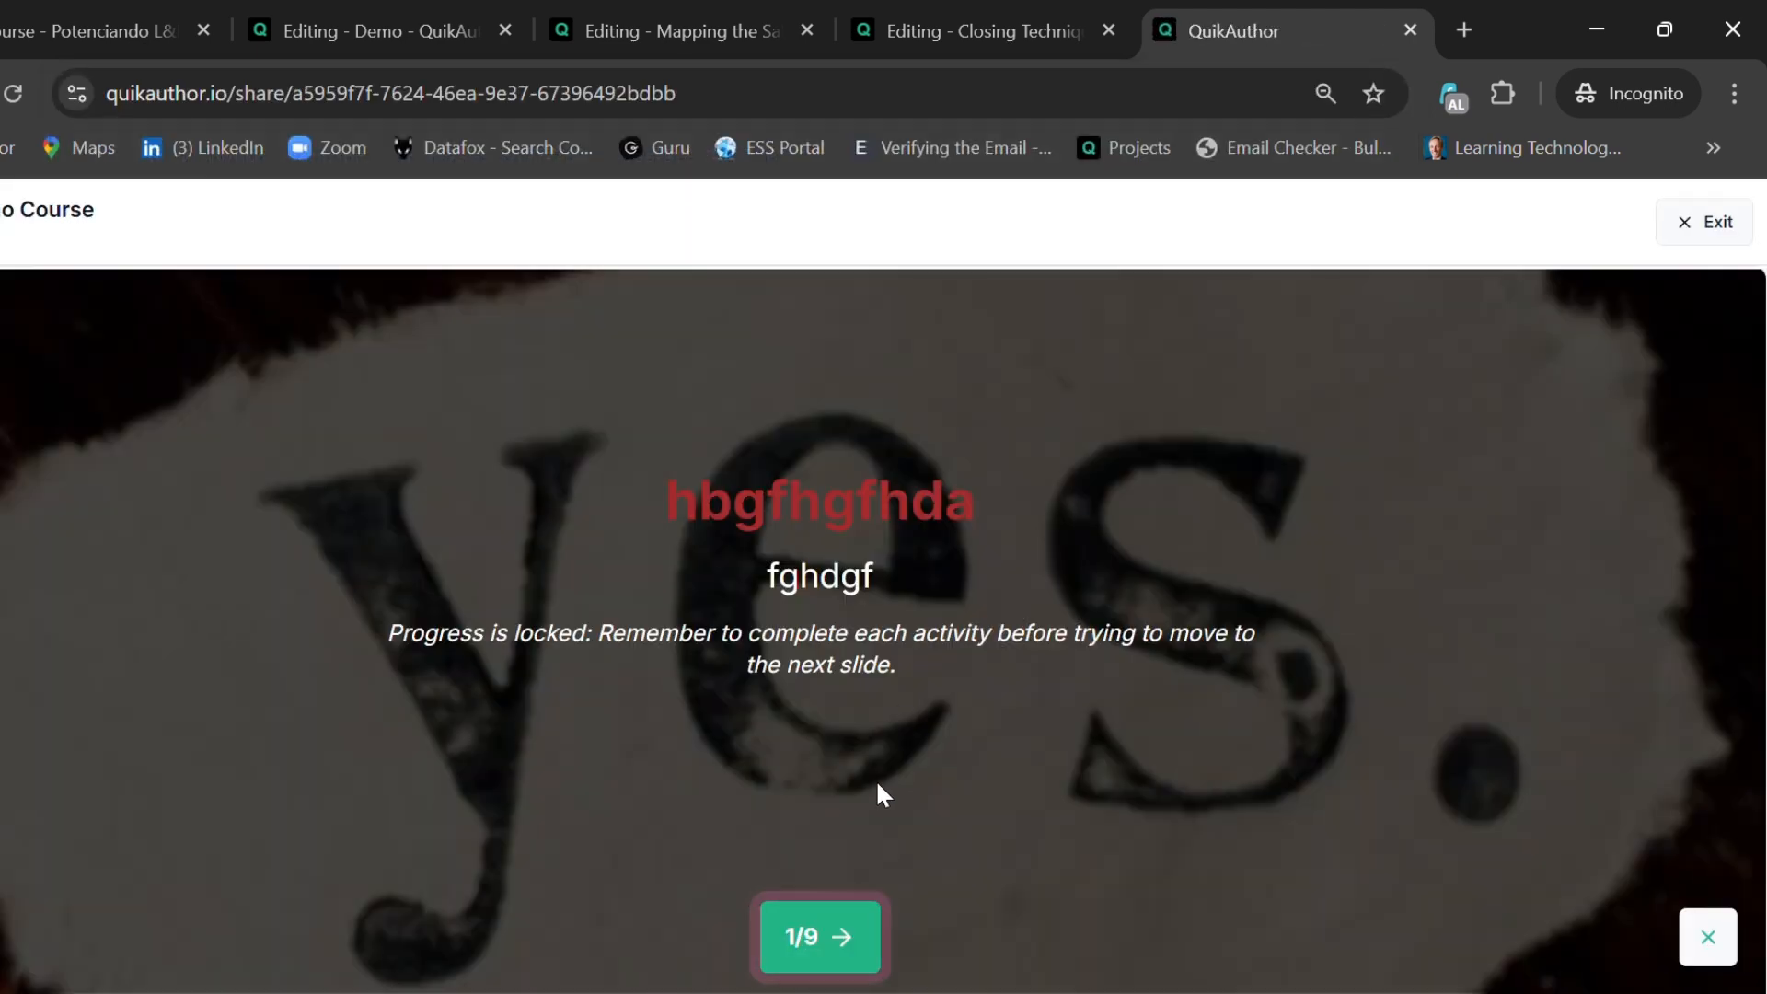
pyautogui.click(856, 921)
pyautogui.click(848, 931)
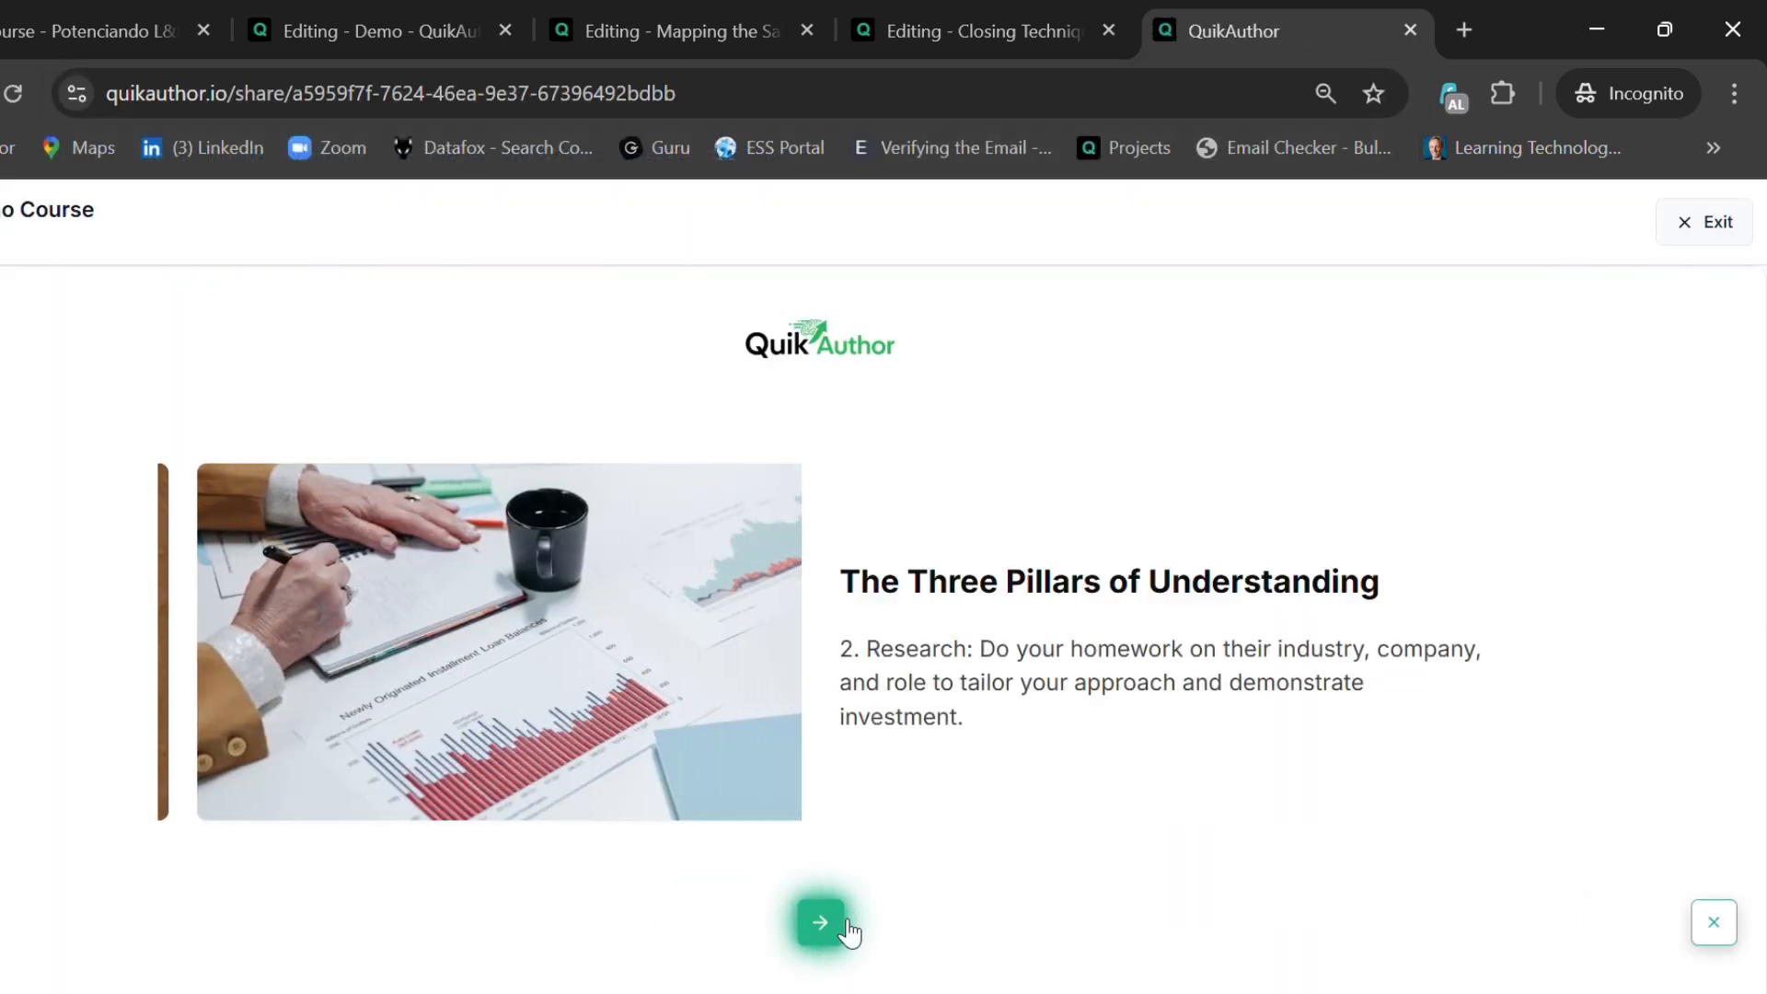
pyautogui.click(847, 933)
pyautogui.click(848, 931)
# - Return to the Demo lesson's editor and close the Share Course dialog
pyautogui.click(695, 28)
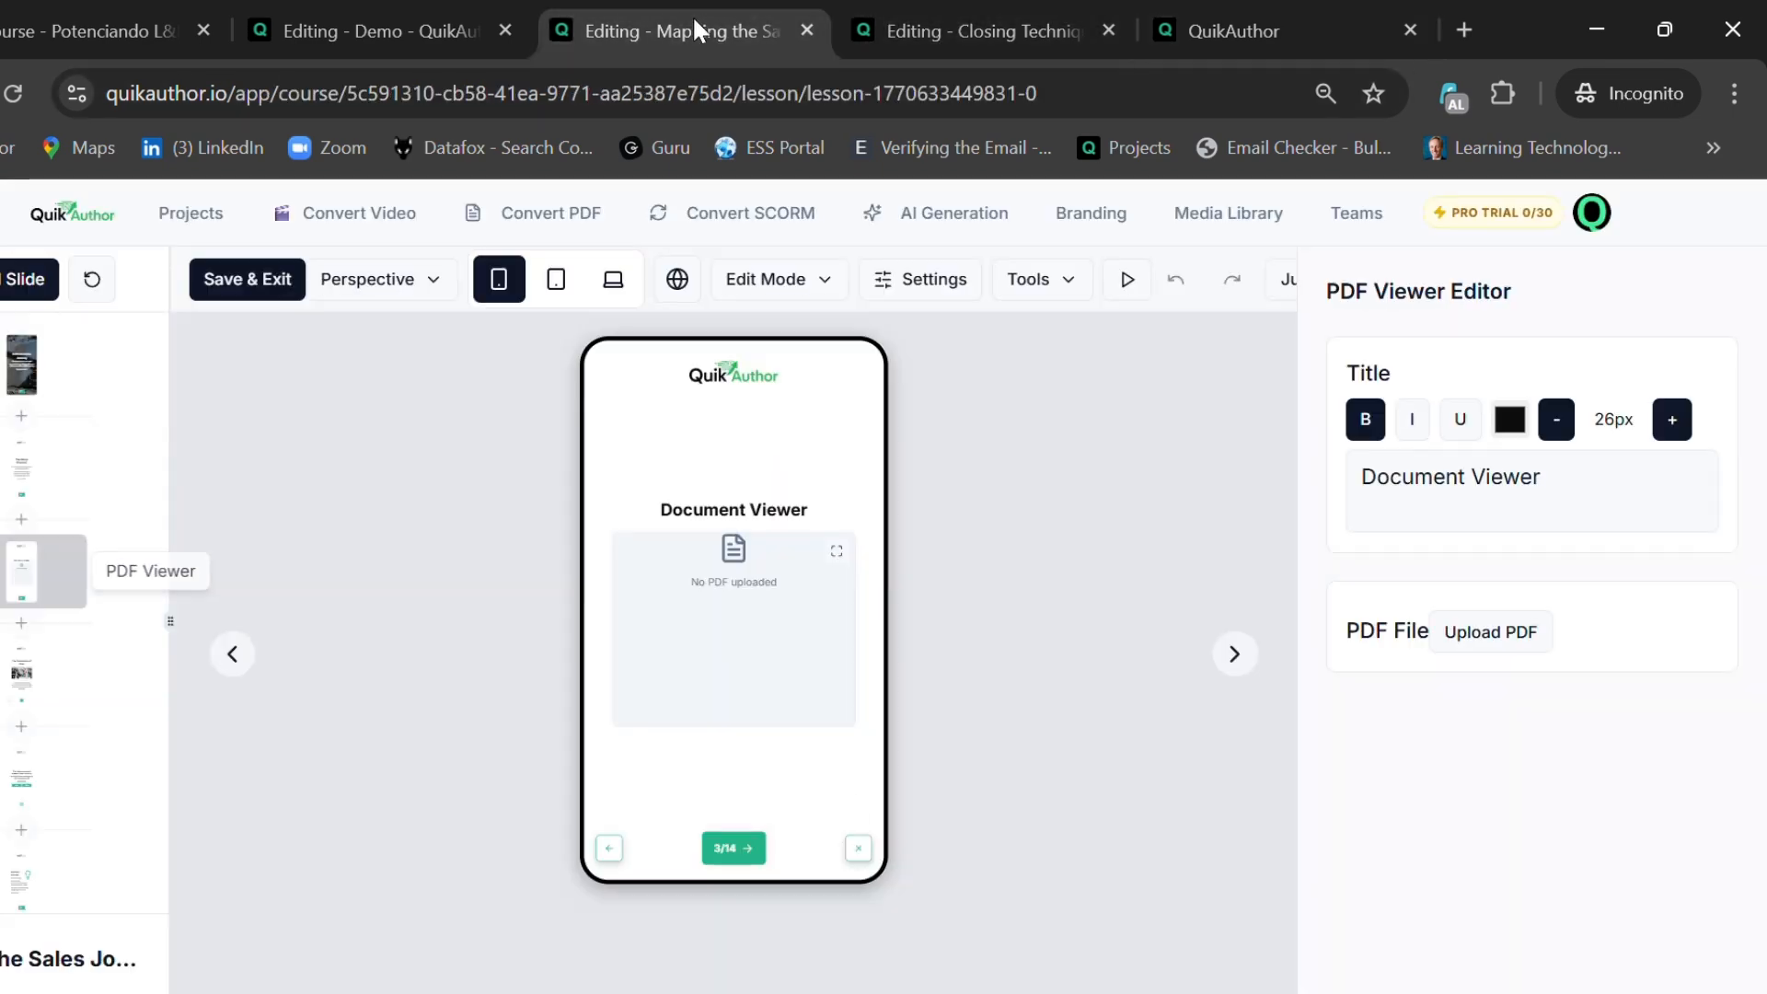
pyautogui.click(950, 13)
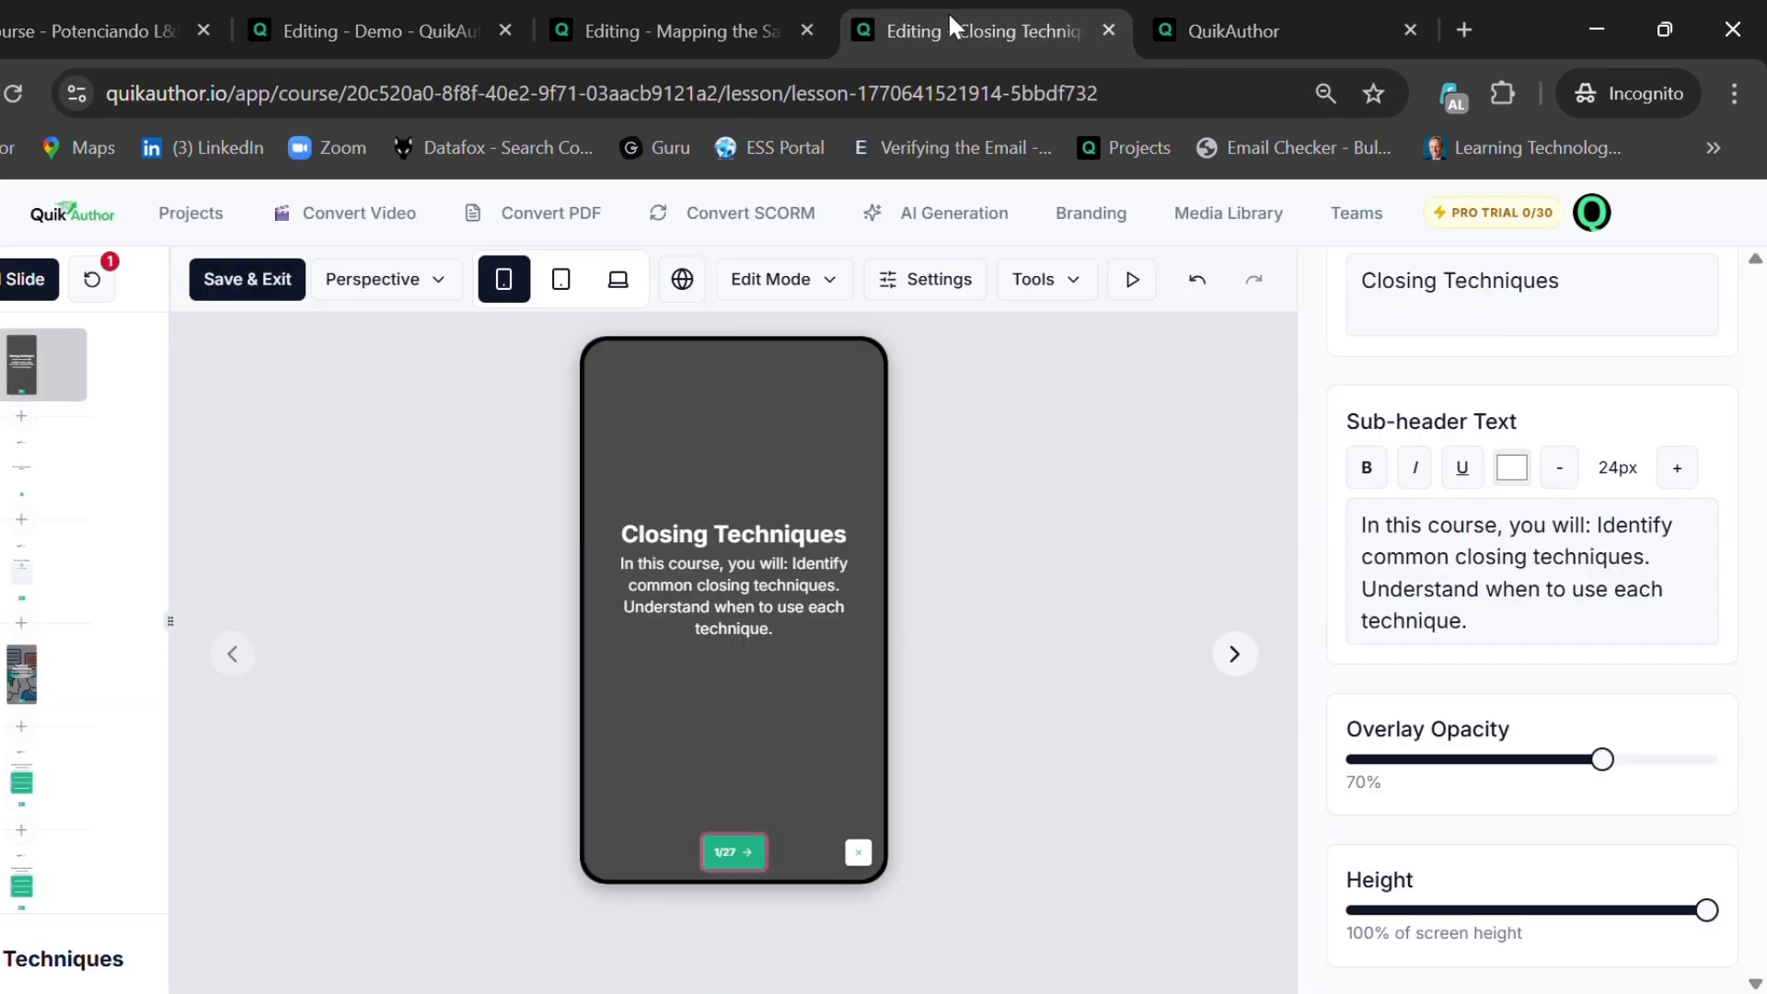
pyautogui.click(405, 19)
pyautogui.click(1087, 422)
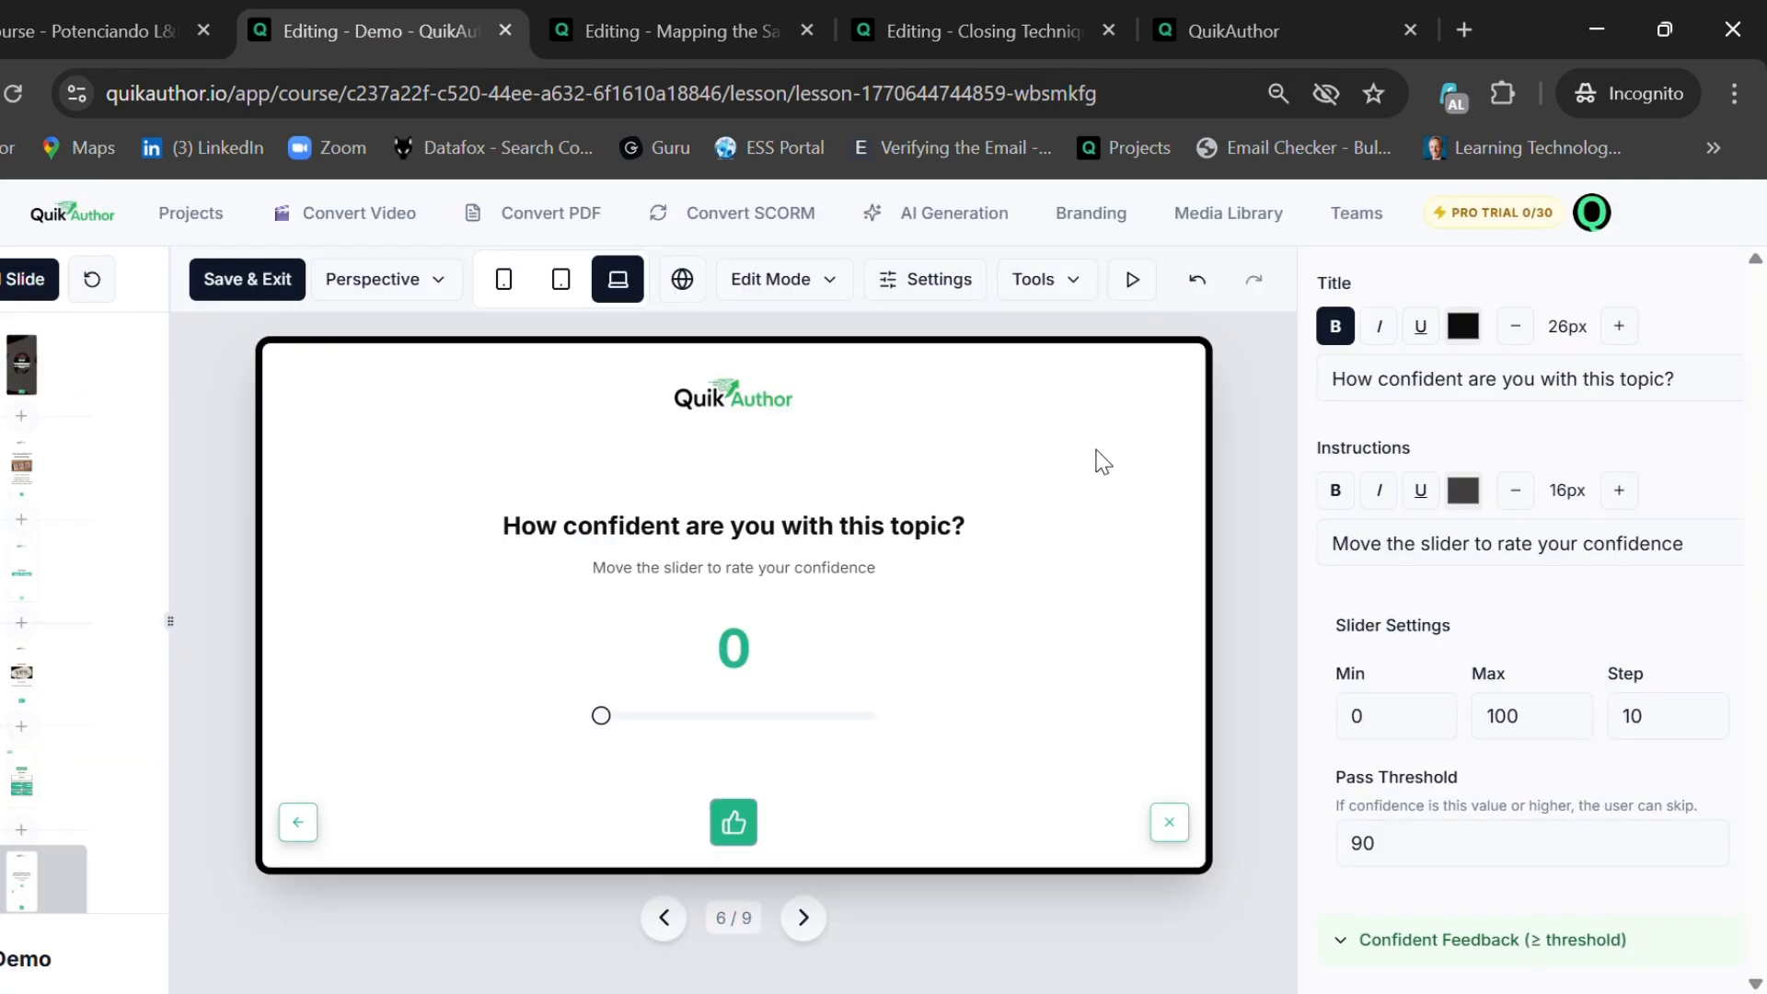
# - Review the Lesson Branding settings and close them without making changes
pyautogui.scroll(-1, 1454, 572)
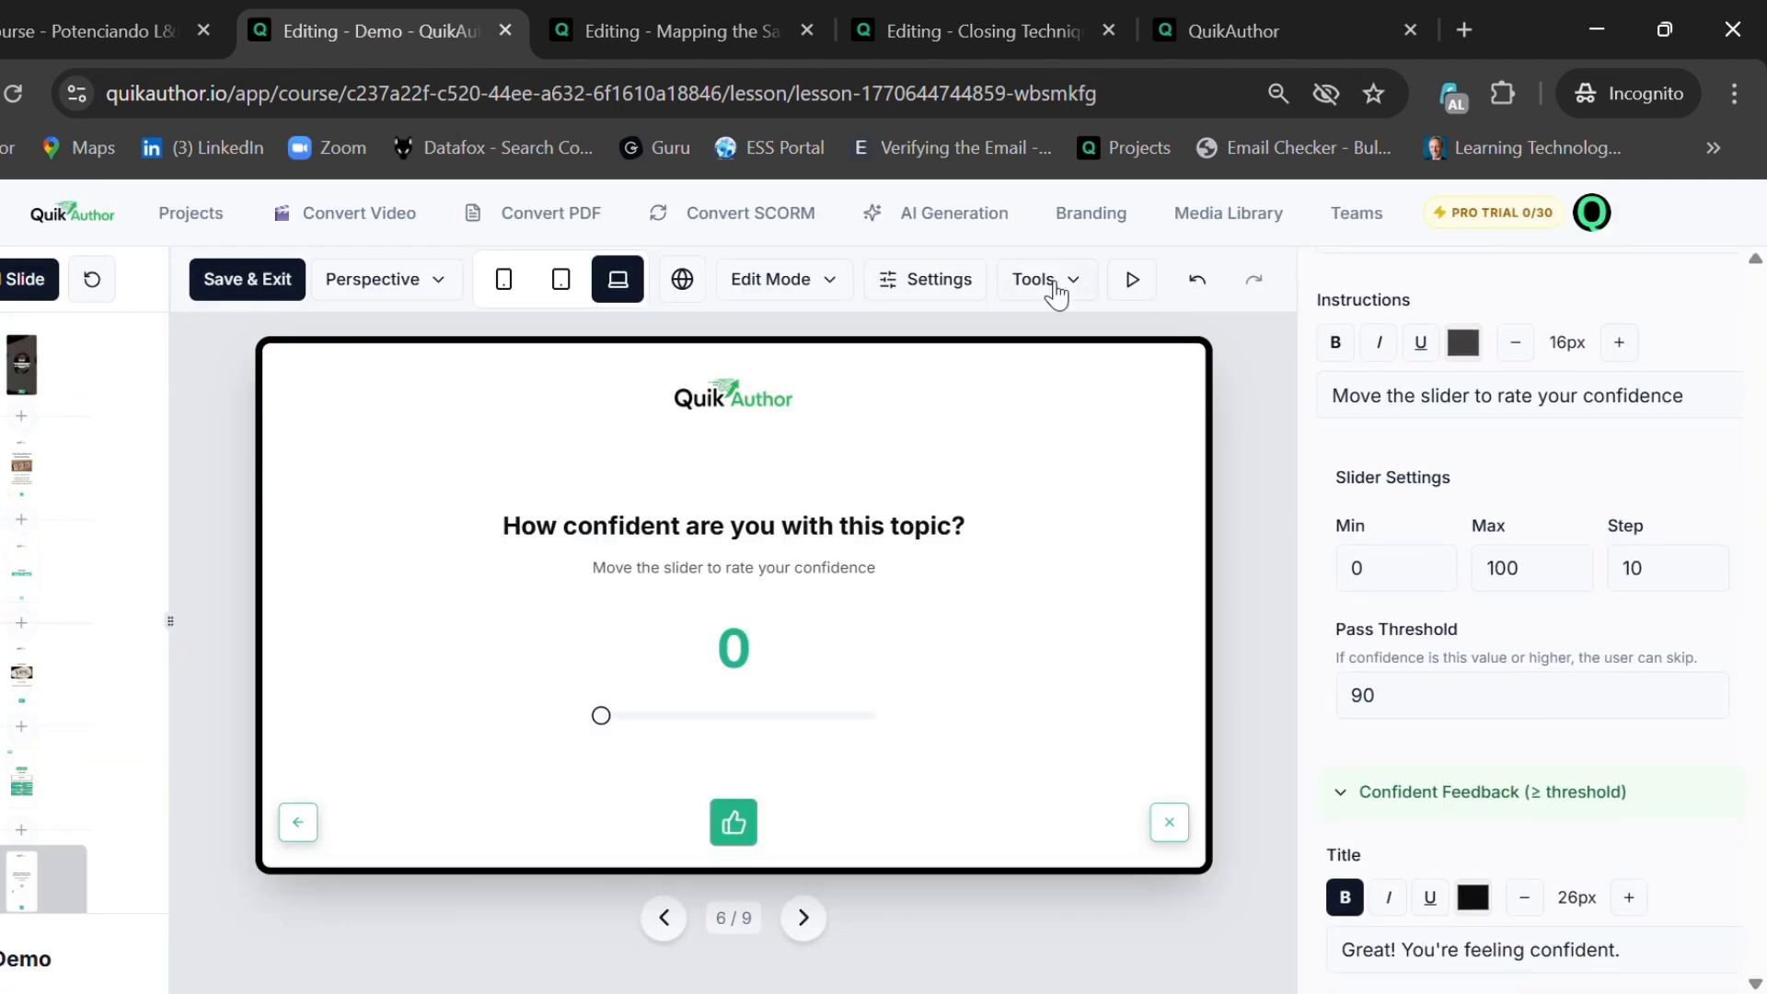
pyautogui.click(938, 289)
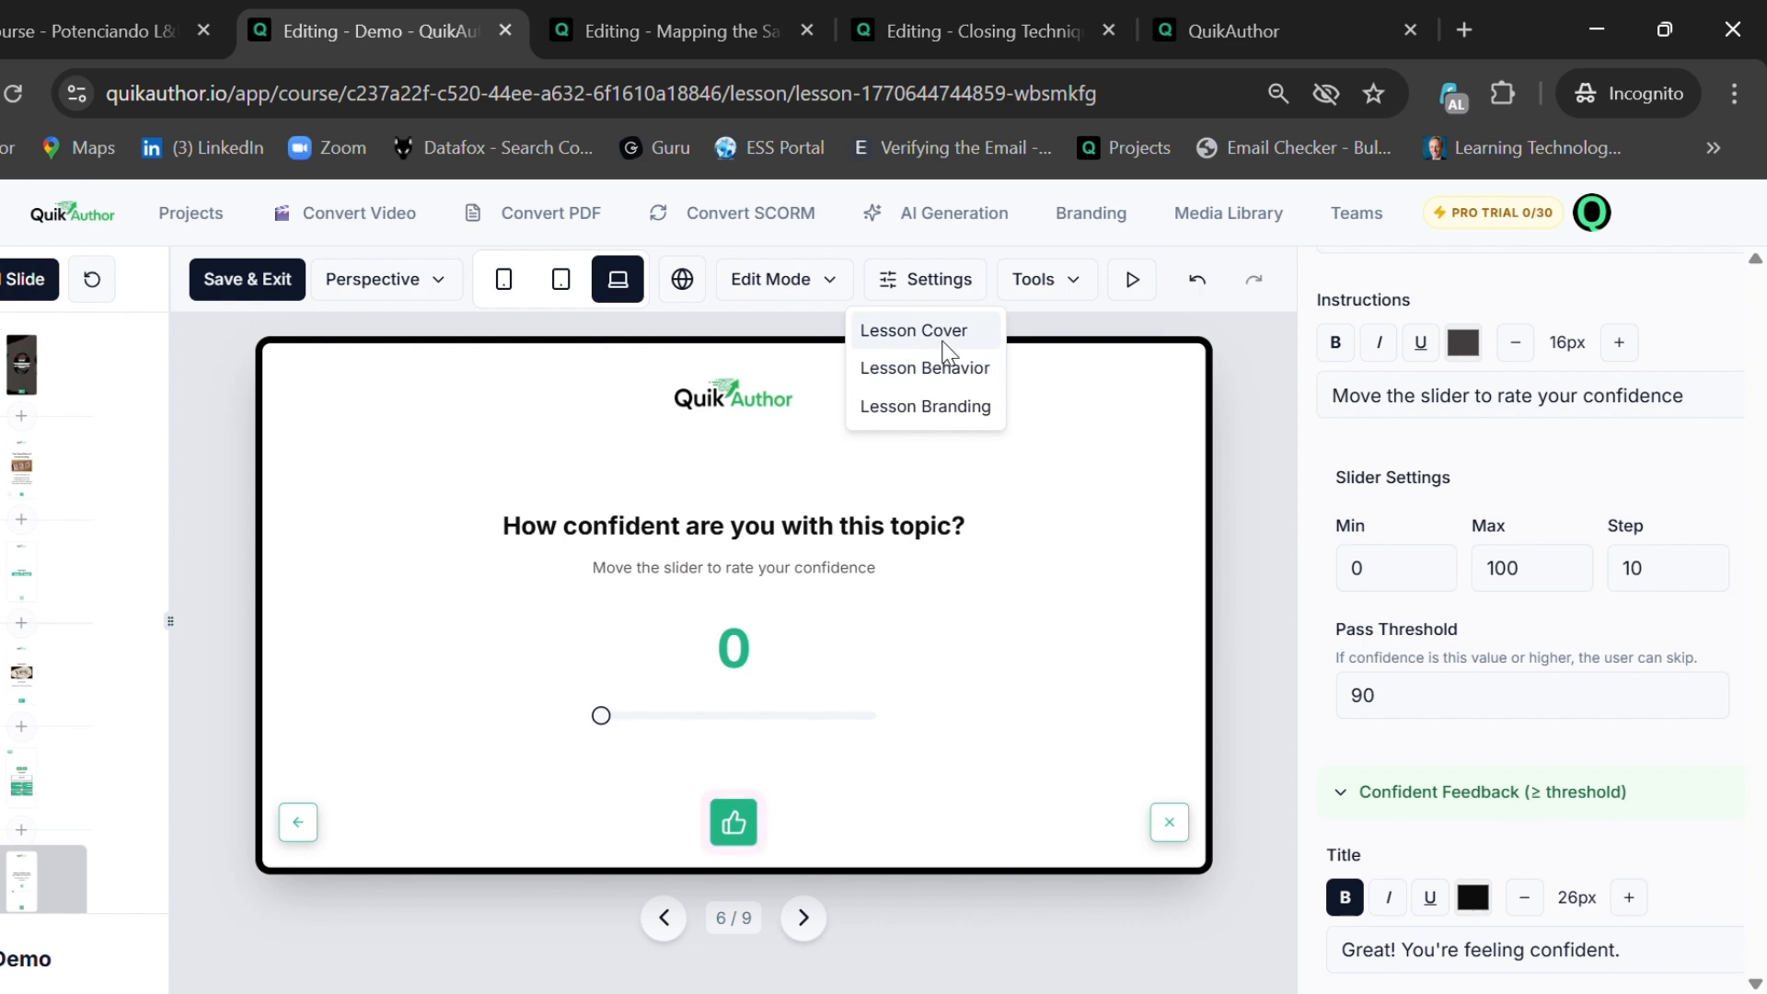
pyautogui.click(930, 410)
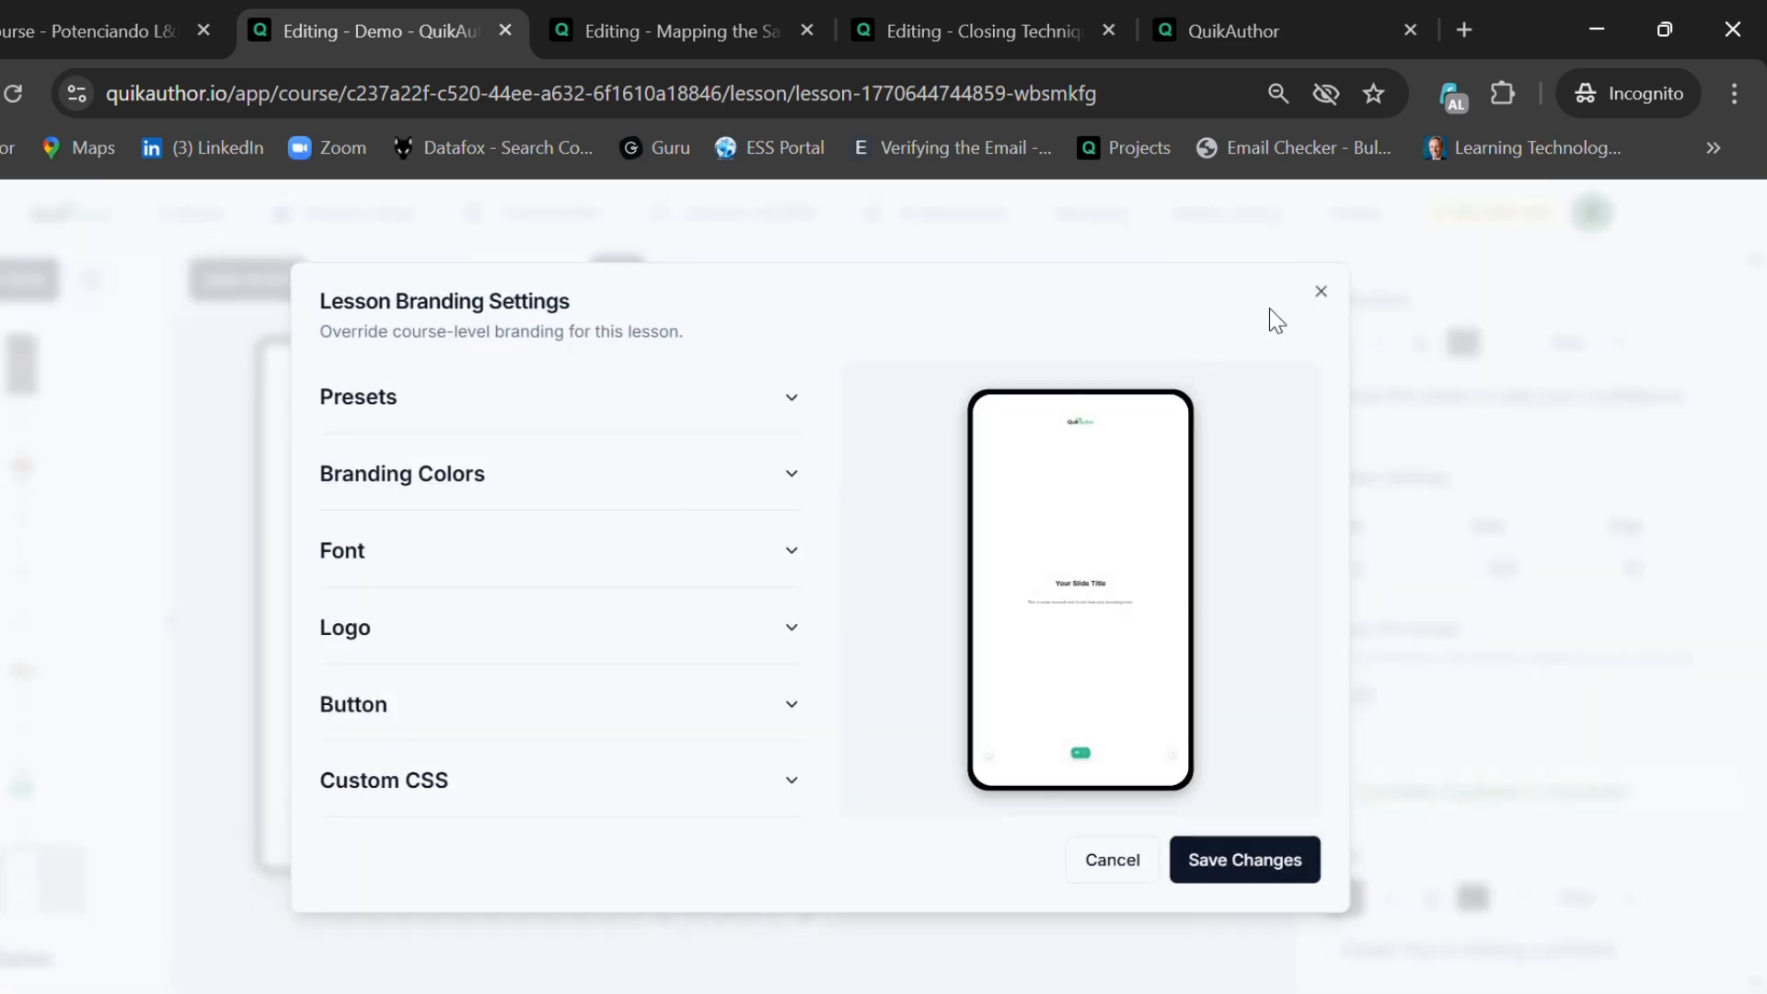
pyautogui.click(1321, 289)
# - Save and exit the Demo lesson, run a QA scan on Demo Course and close its results
pyautogui.click(284, 281)
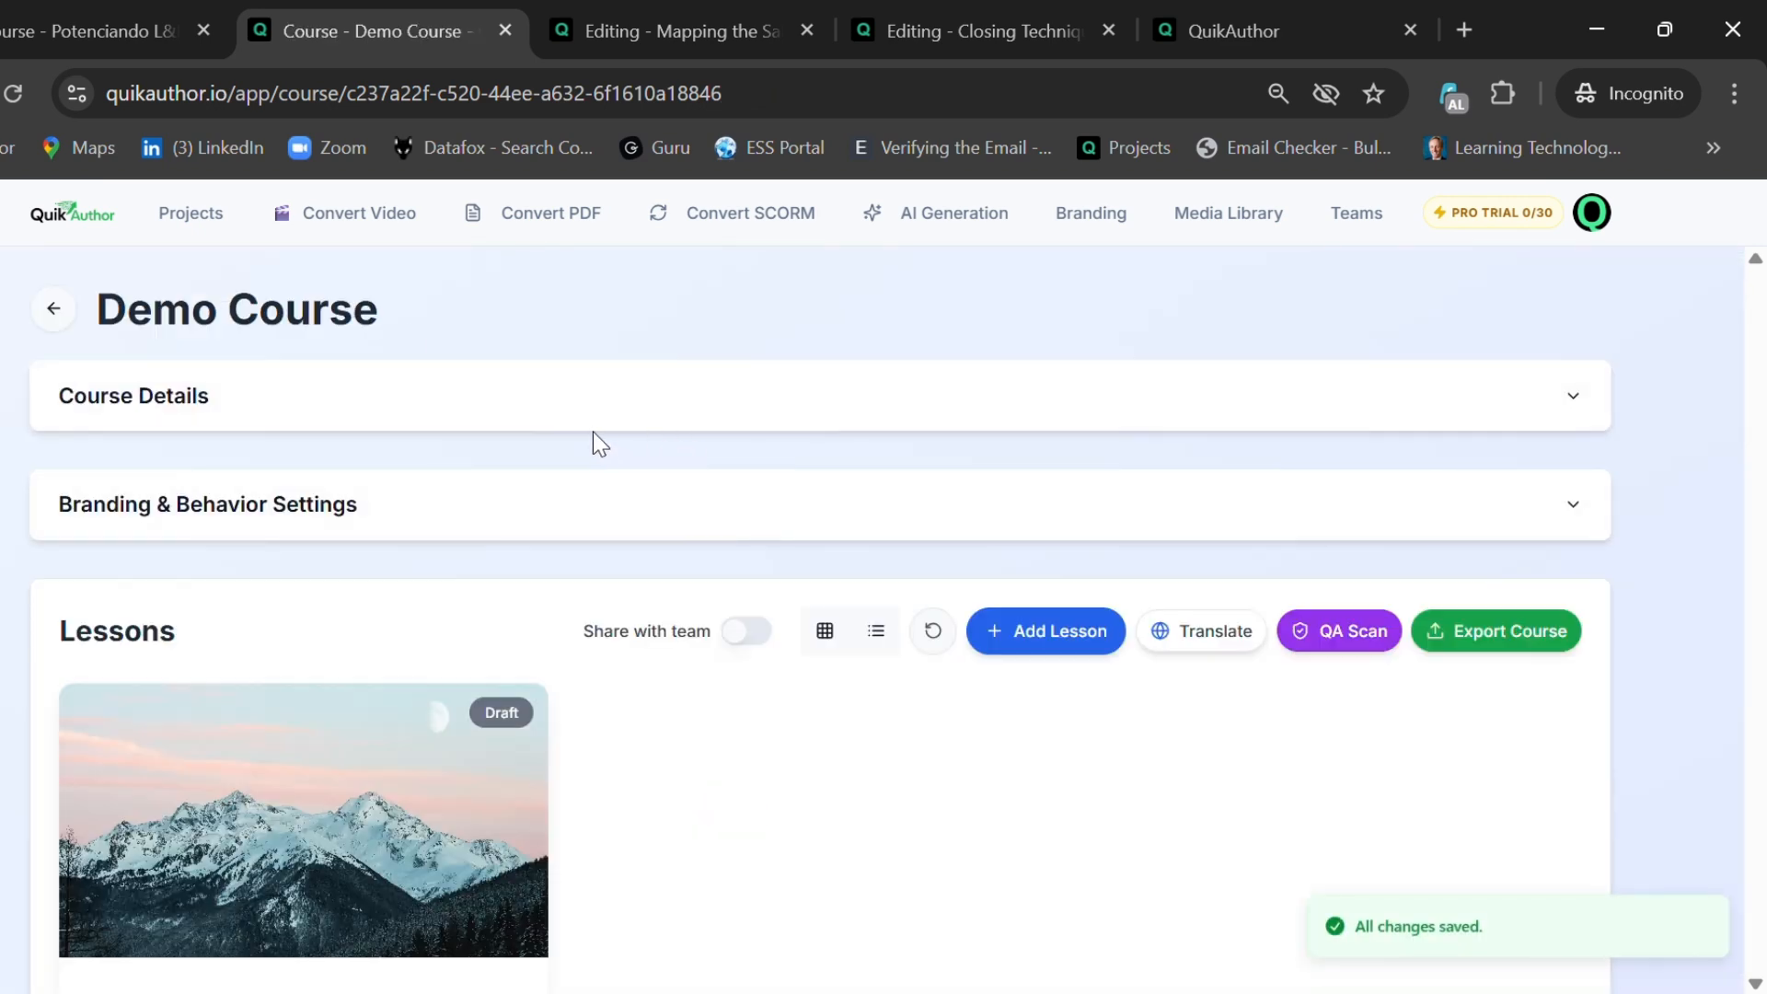
pyautogui.click(1380, 637)
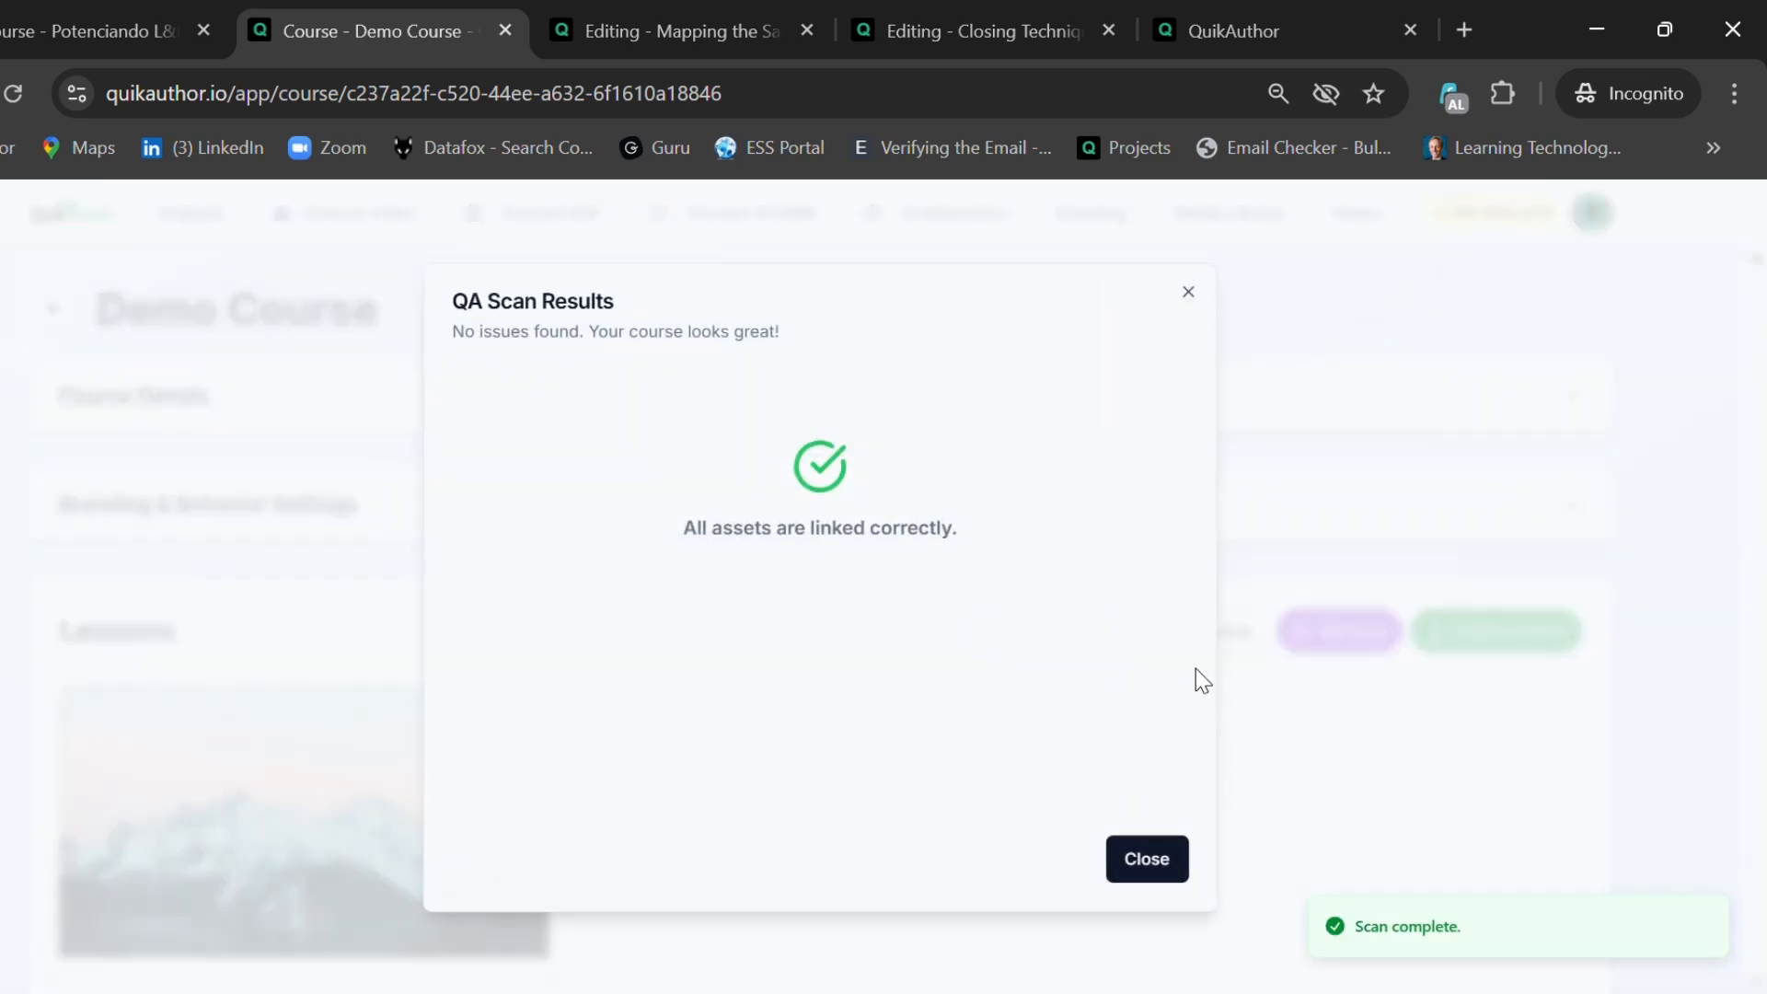
pyautogui.click(1147, 860)
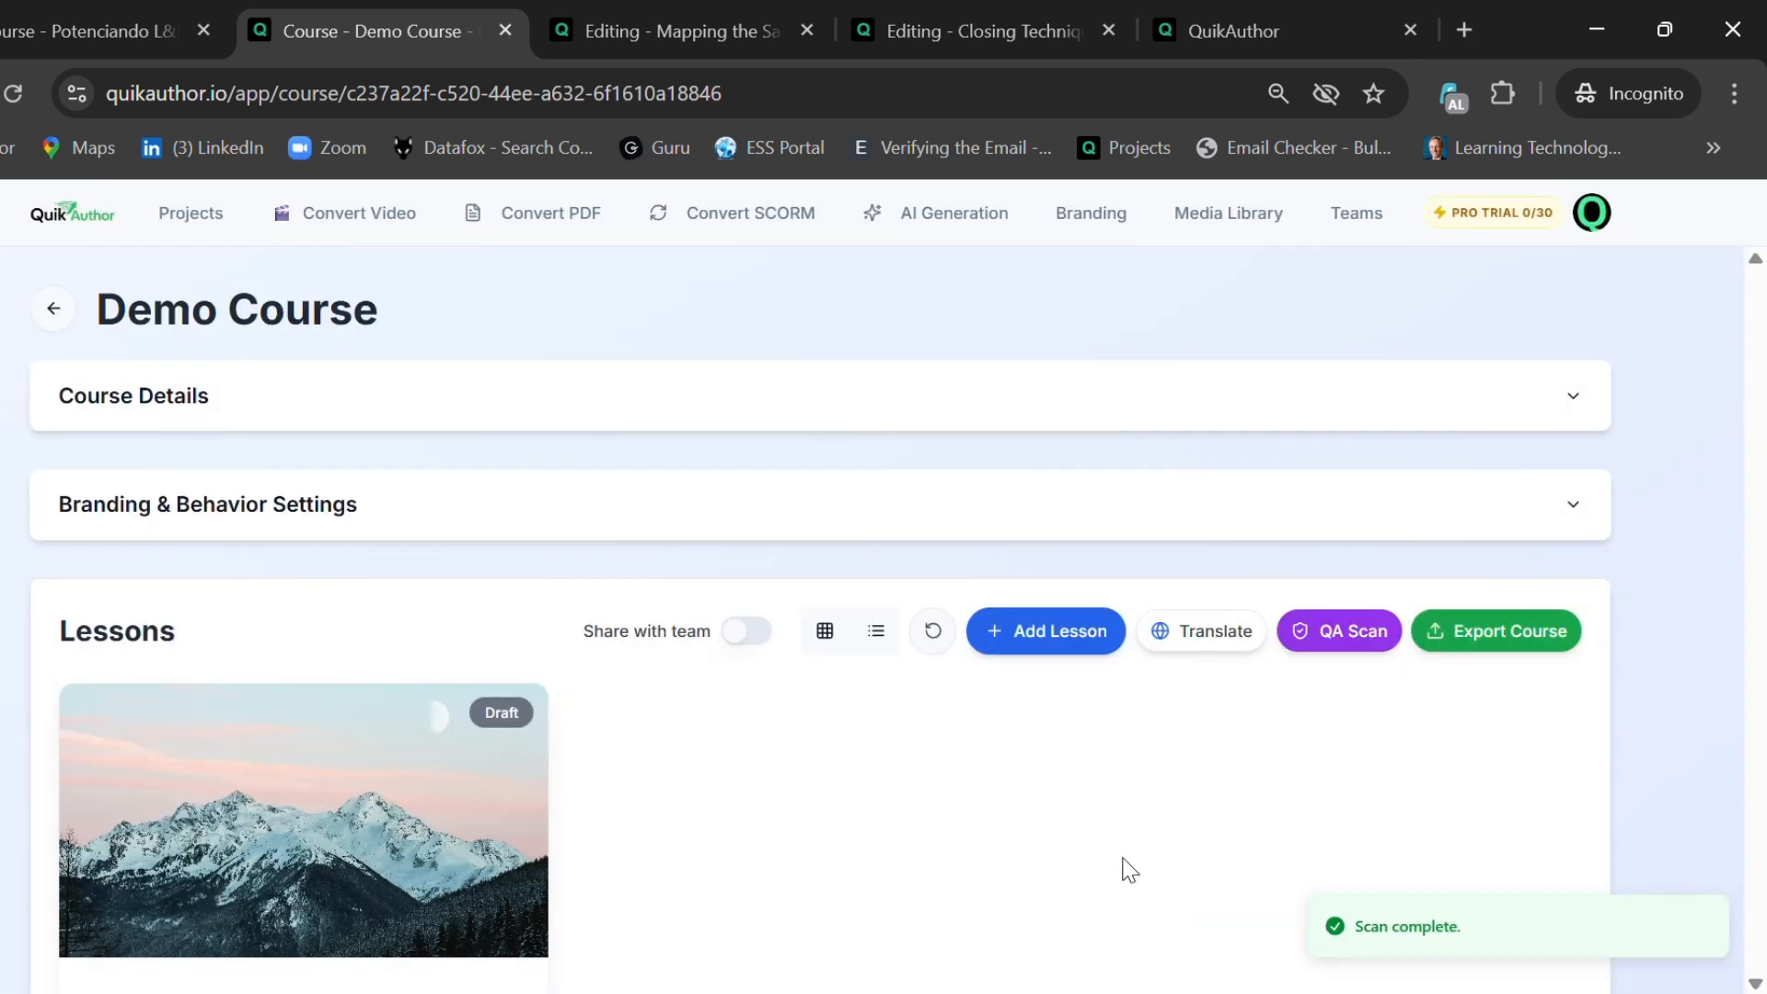
# - Check the target languages offered for translating the course and close the dialog without translating
pyautogui.click(1213, 633)
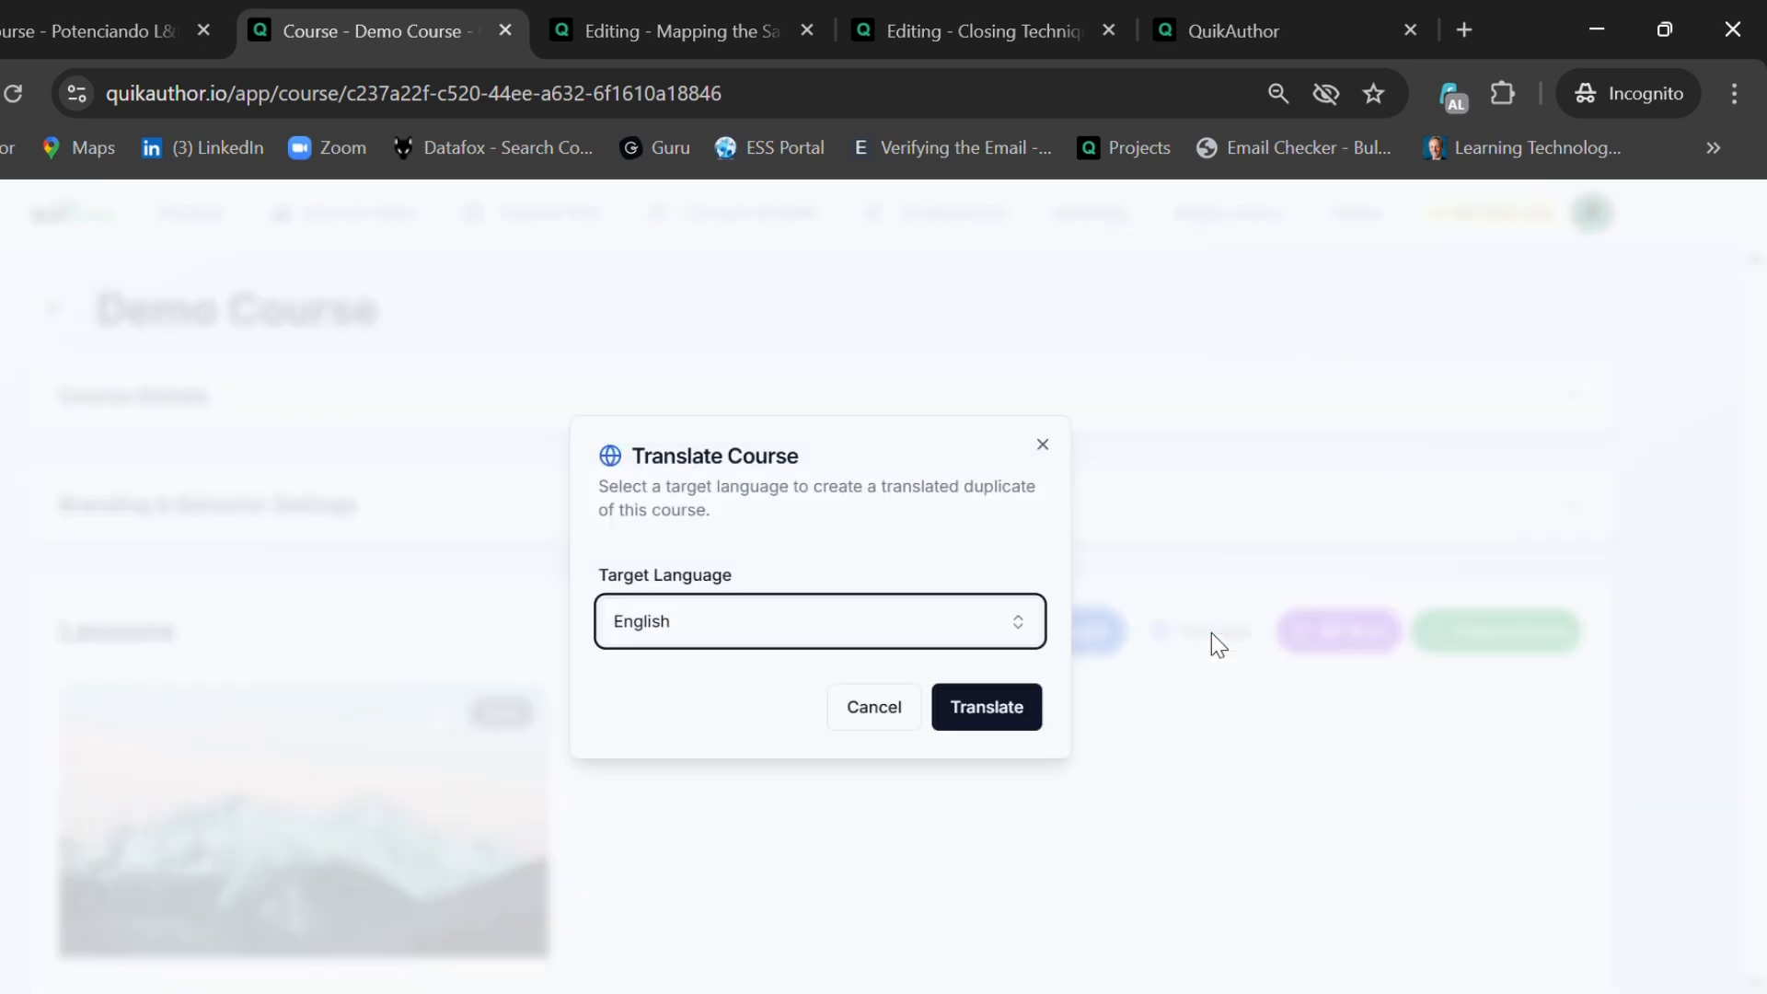
pyautogui.click(863, 637)
pyautogui.click(1281, 786)
pyautogui.click(1042, 446)
# - Review the course export options, try the SCORM 1.2 format and cancel without exporting
pyautogui.click(1497, 656)
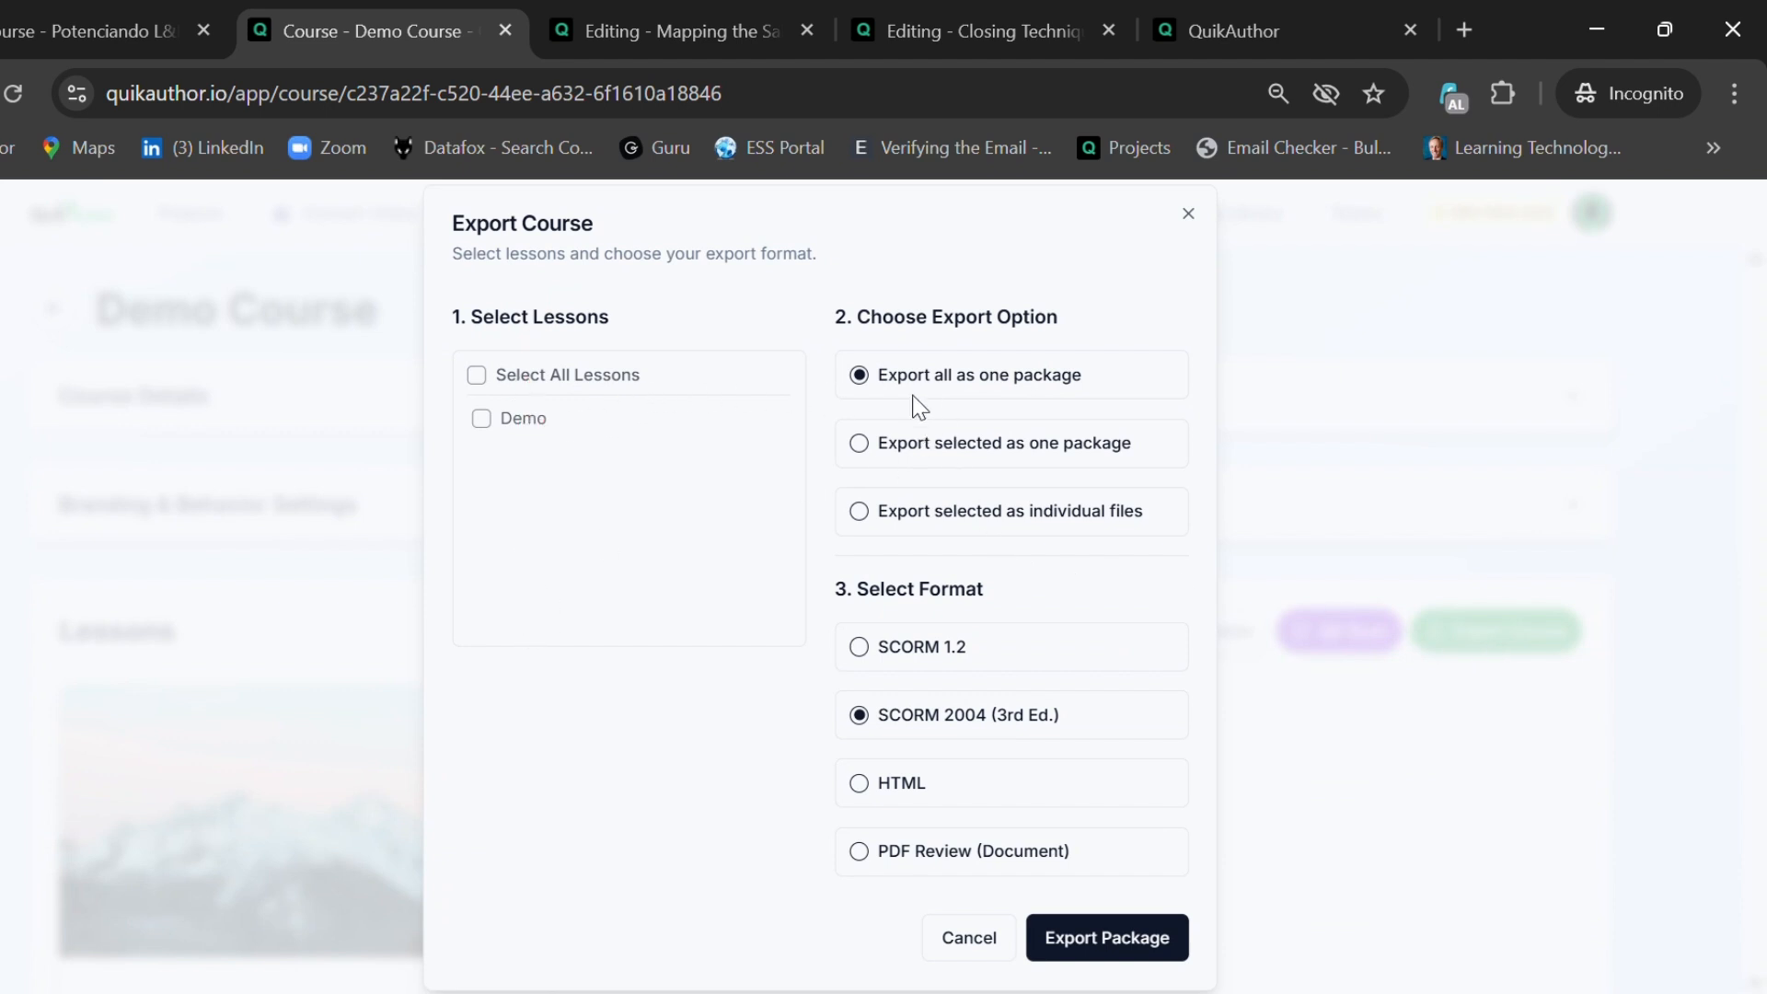
pyautogui.click(861, 648)
pyautogui.click(966, 938)
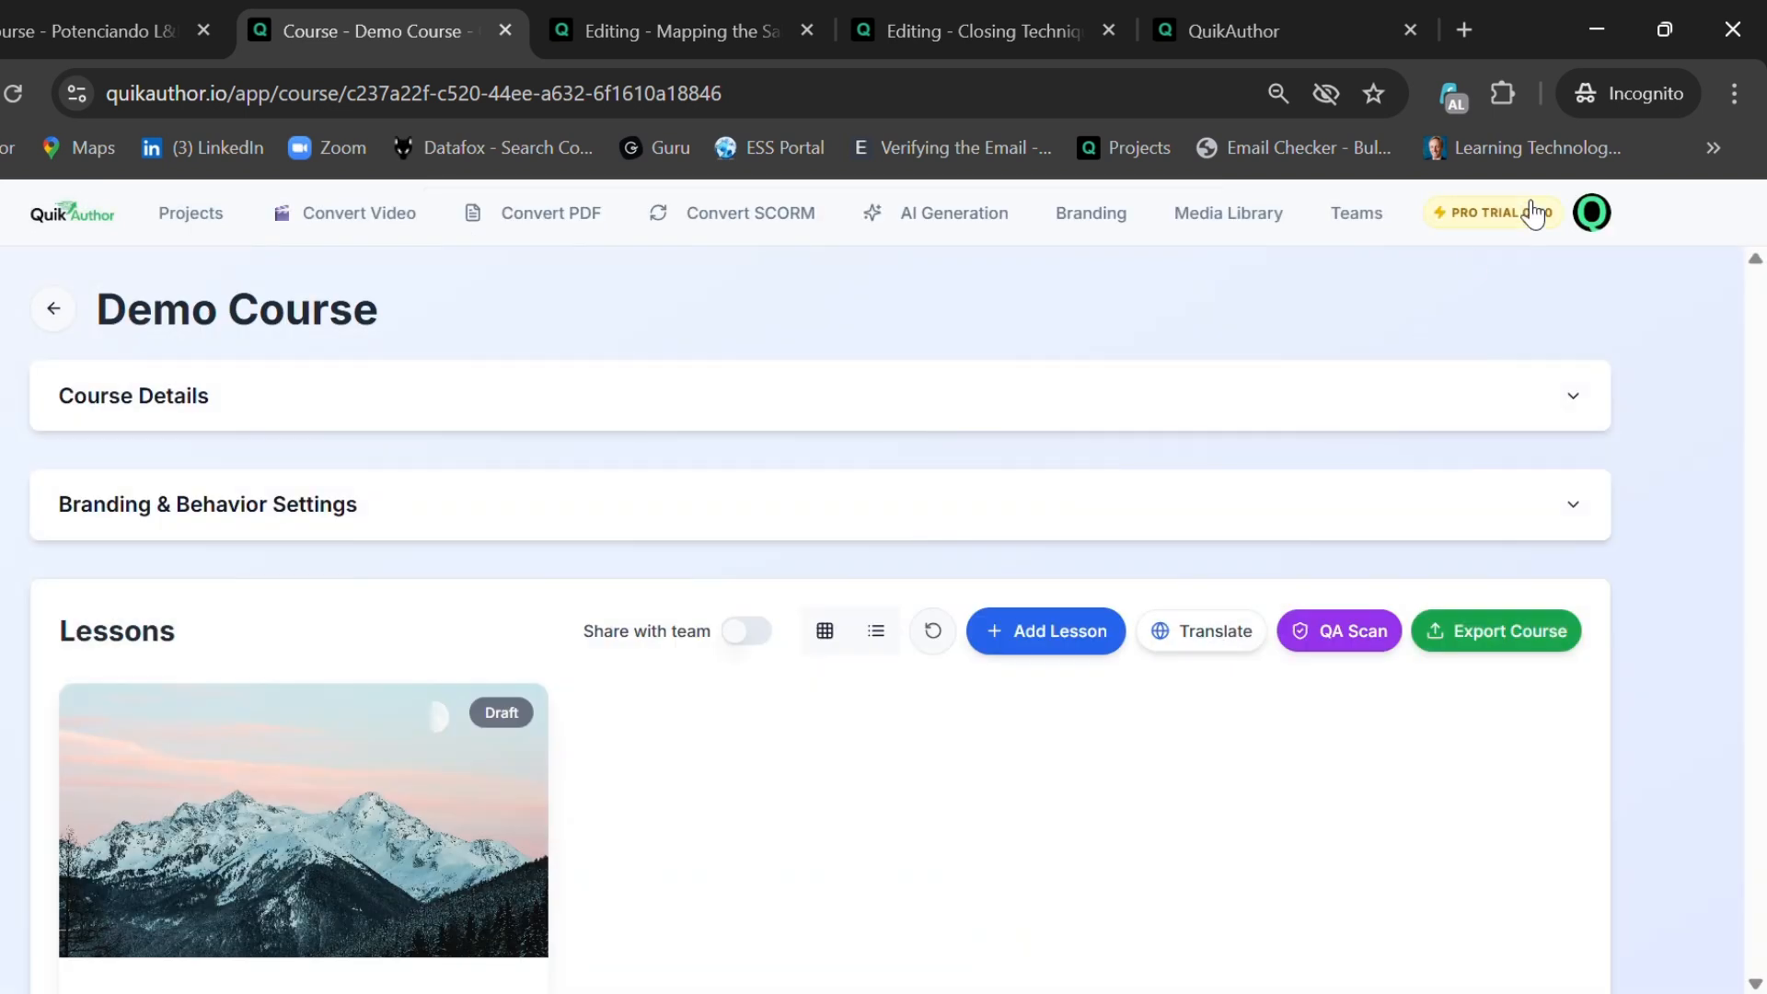